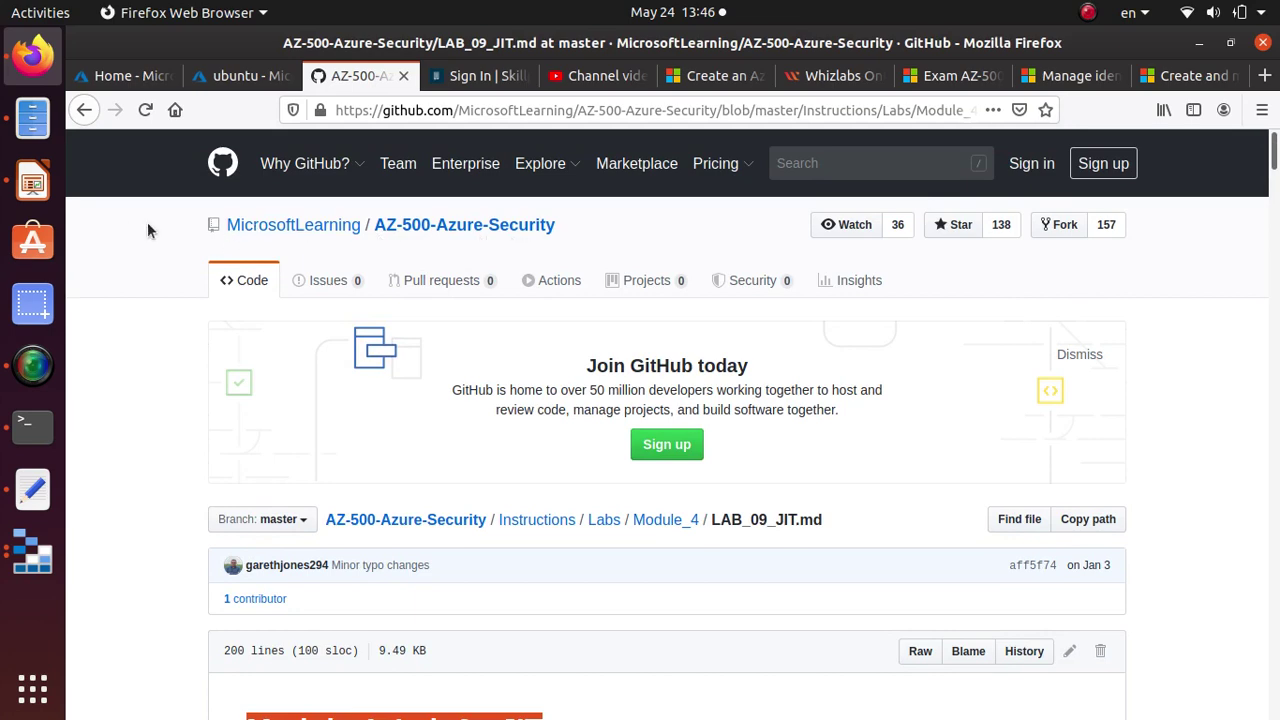
Read the LAB_09_JIT.md Scenario section, highlight 'virtual machine (VM)', and return to the Azure portal home.
mouse_move(323, 228)
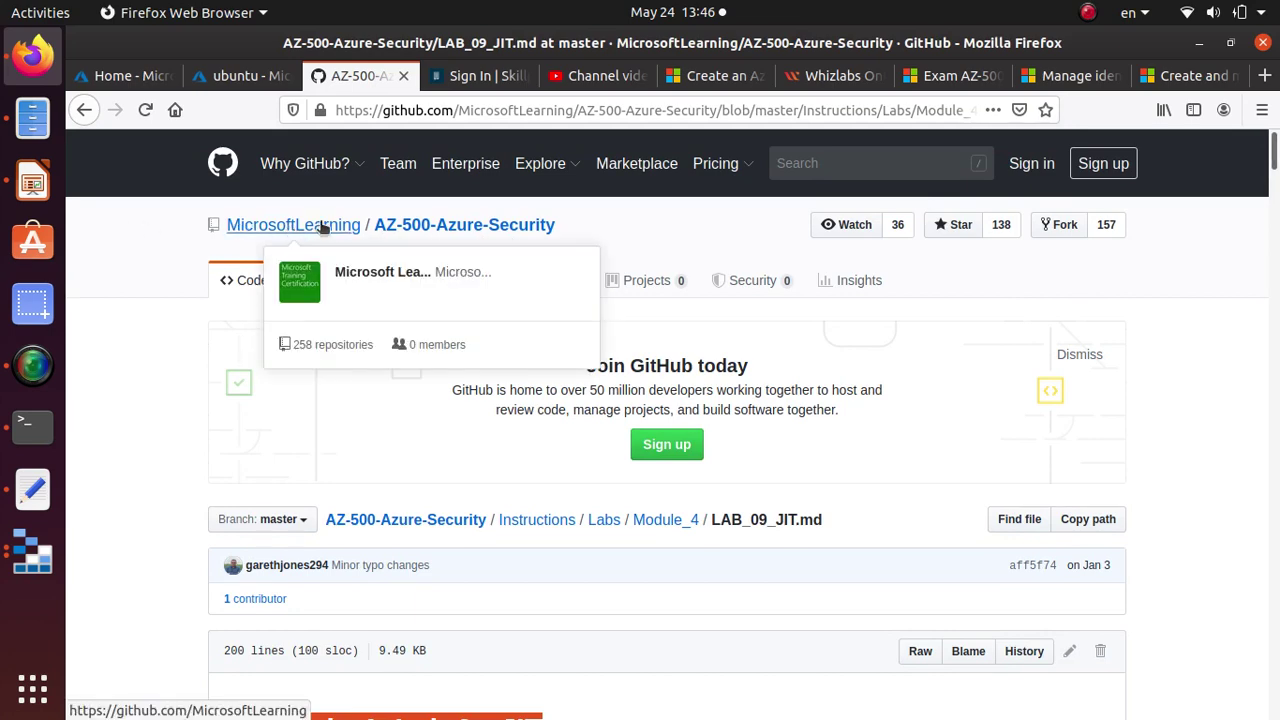
scroll(307, 310, down, 2)
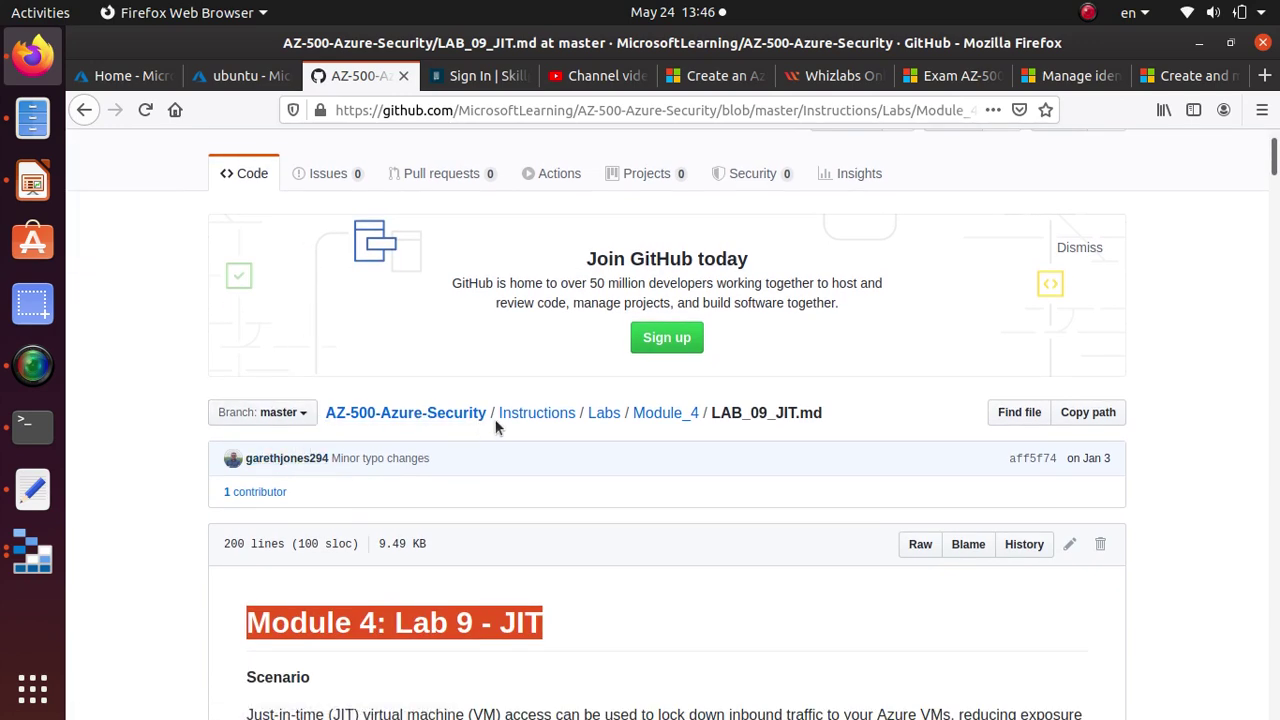
scroll(501, 436, down, 6)
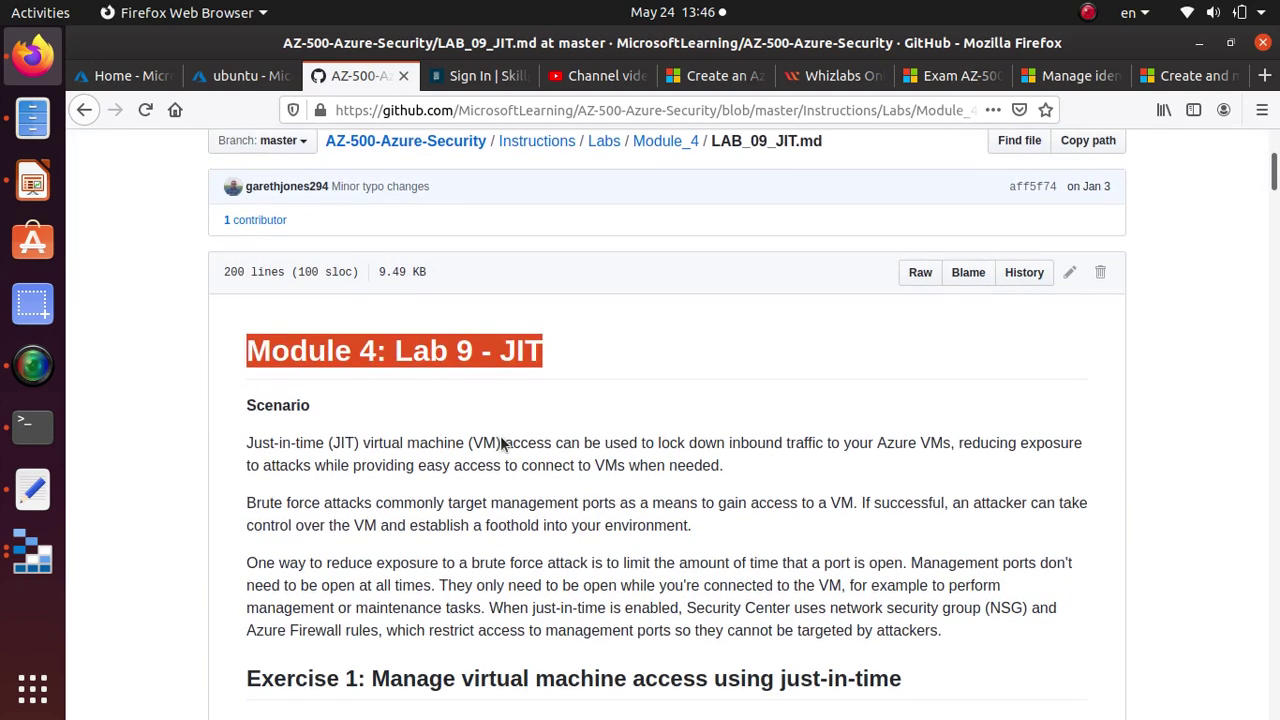
scroll(514, 443, up, 5)
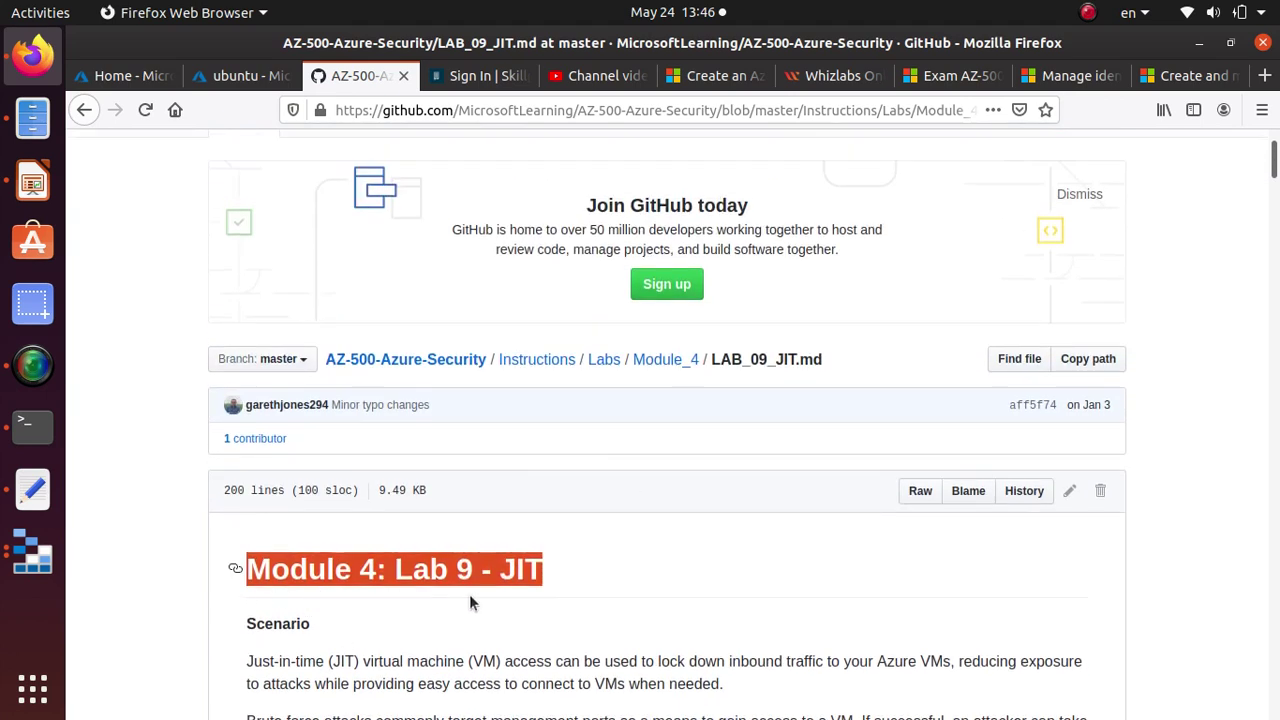
scroll(470, 598, down, 4)
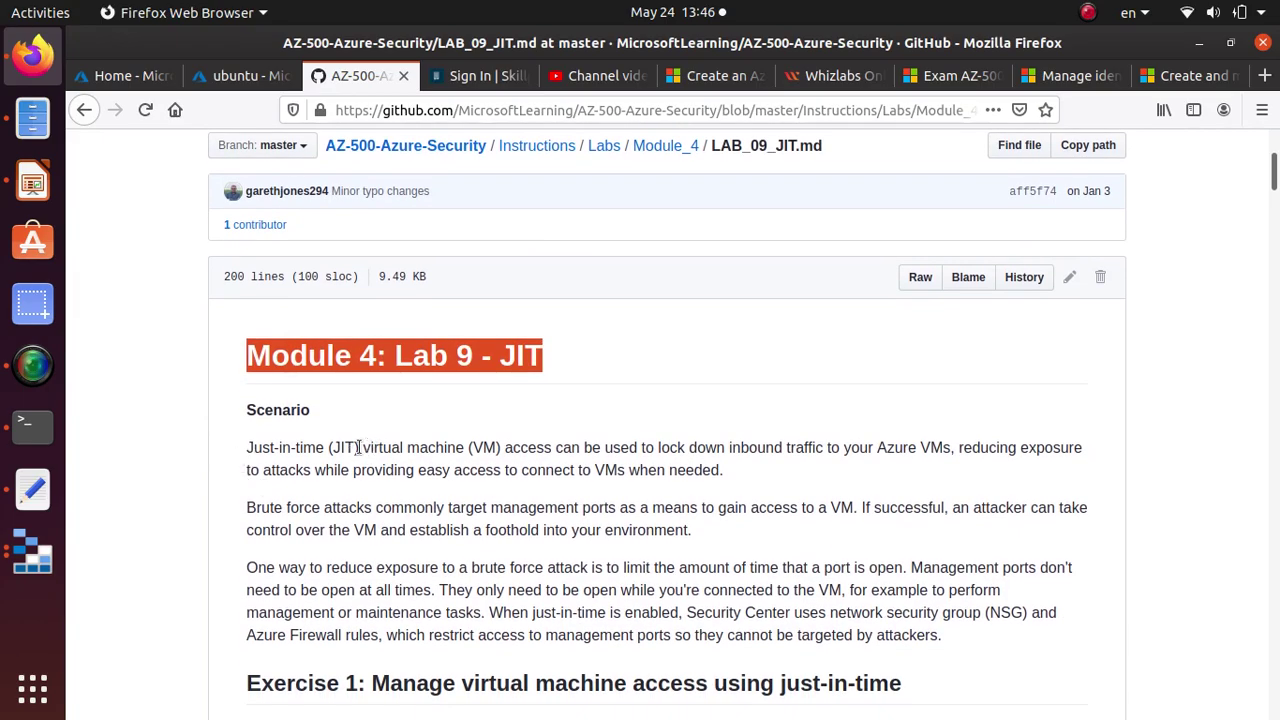
drag(360, 447, 509, 443)
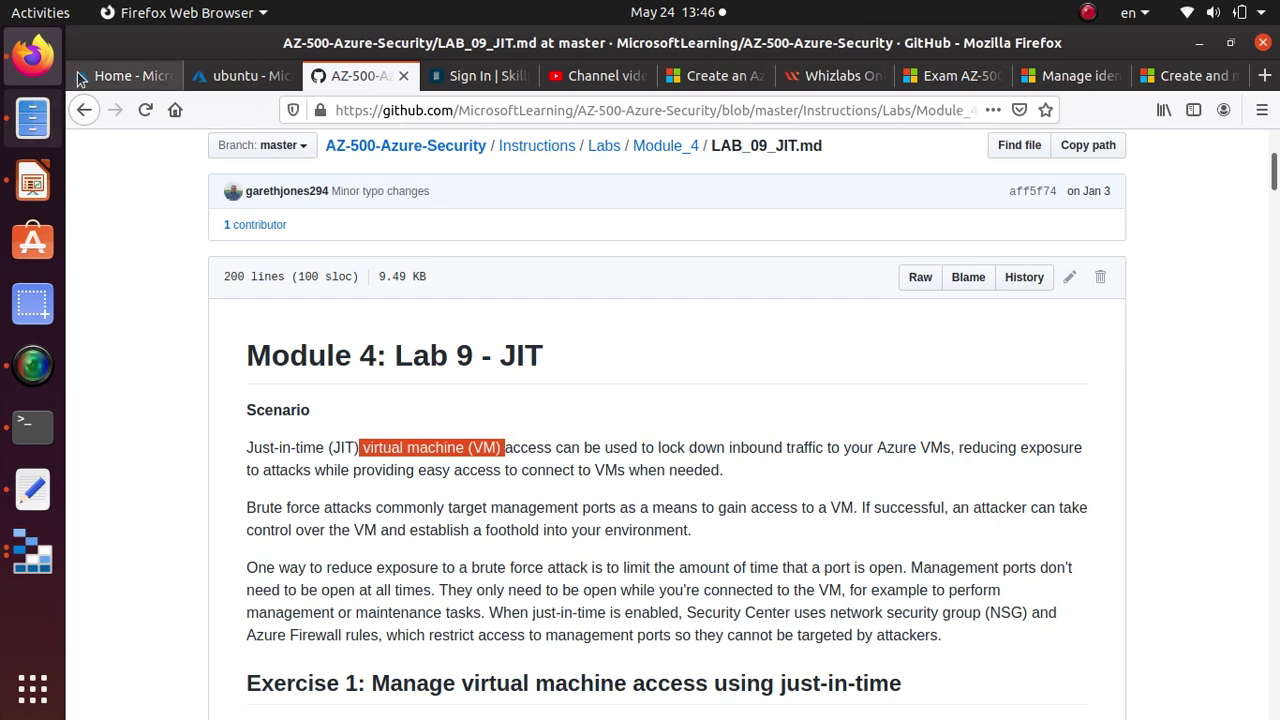
click(130, 76)
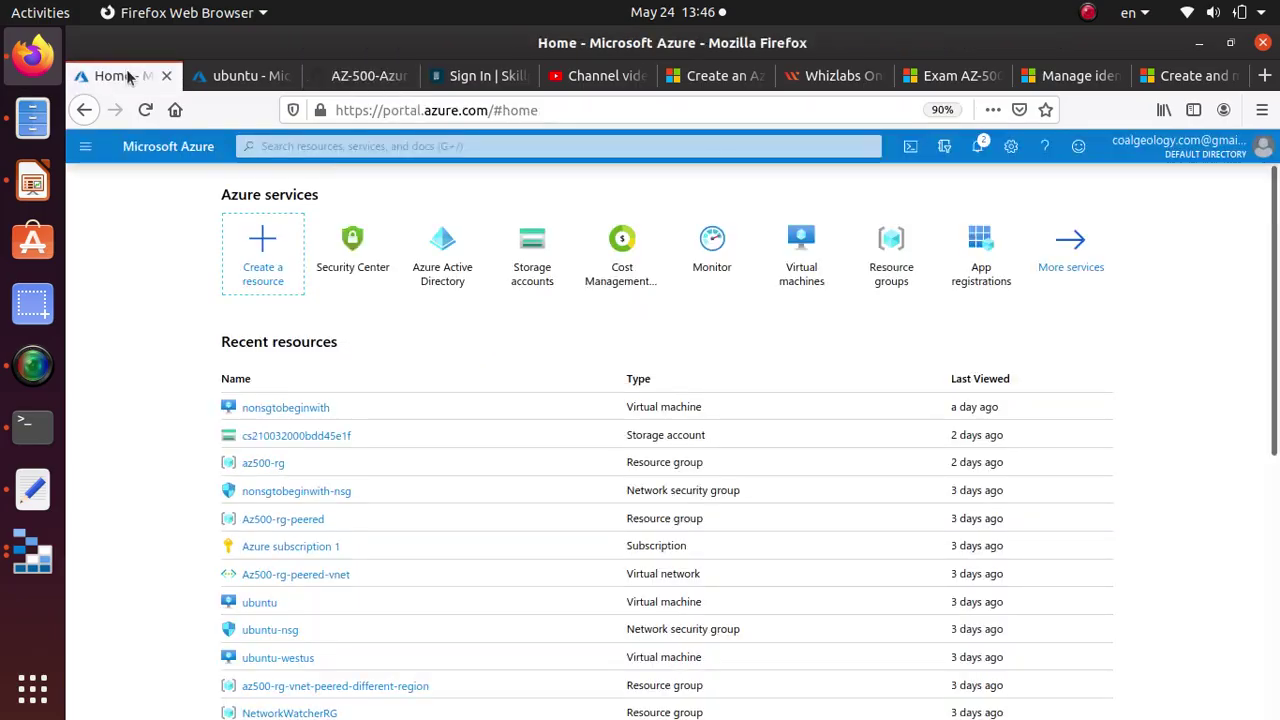
click(356, 250)
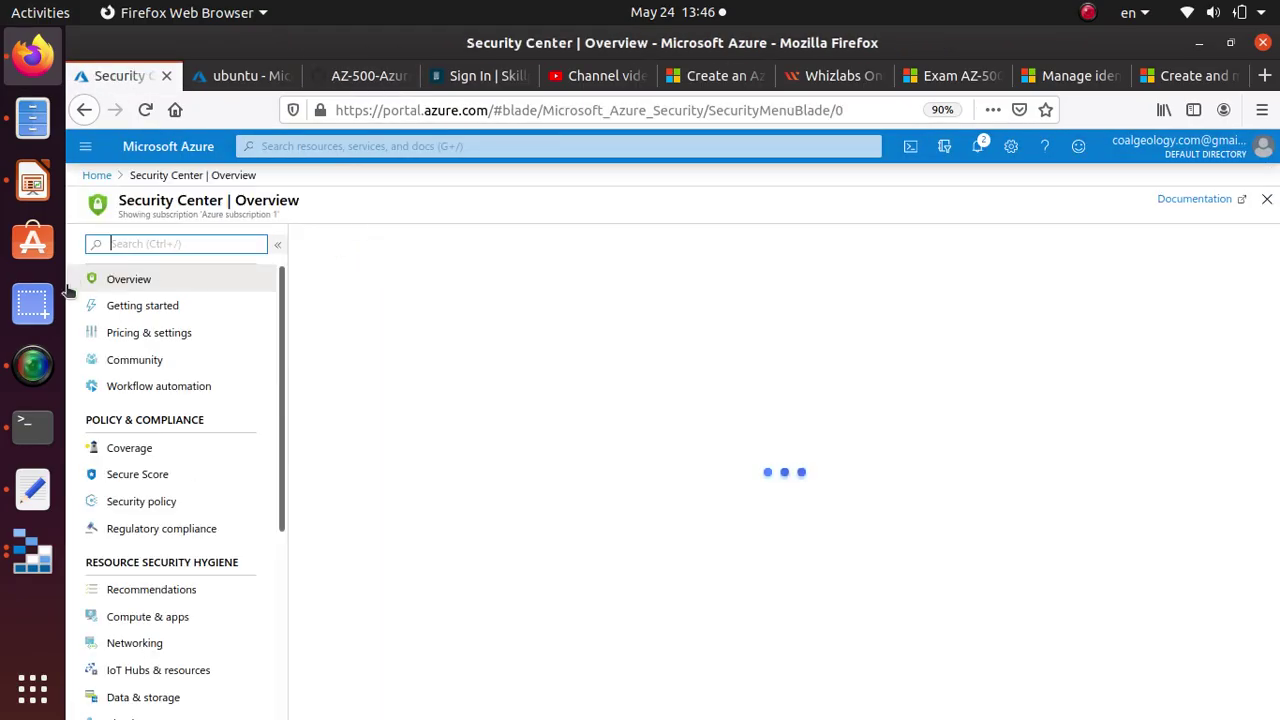
click(166, 336)
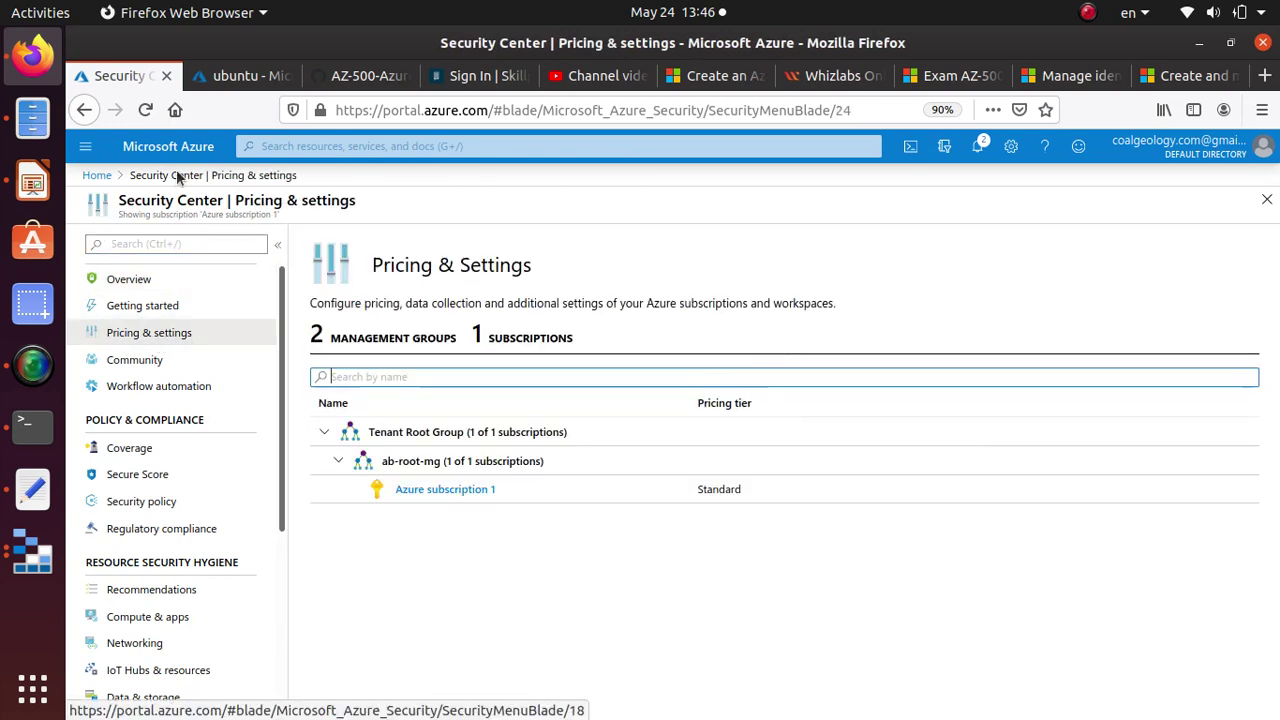
click(463, 489)
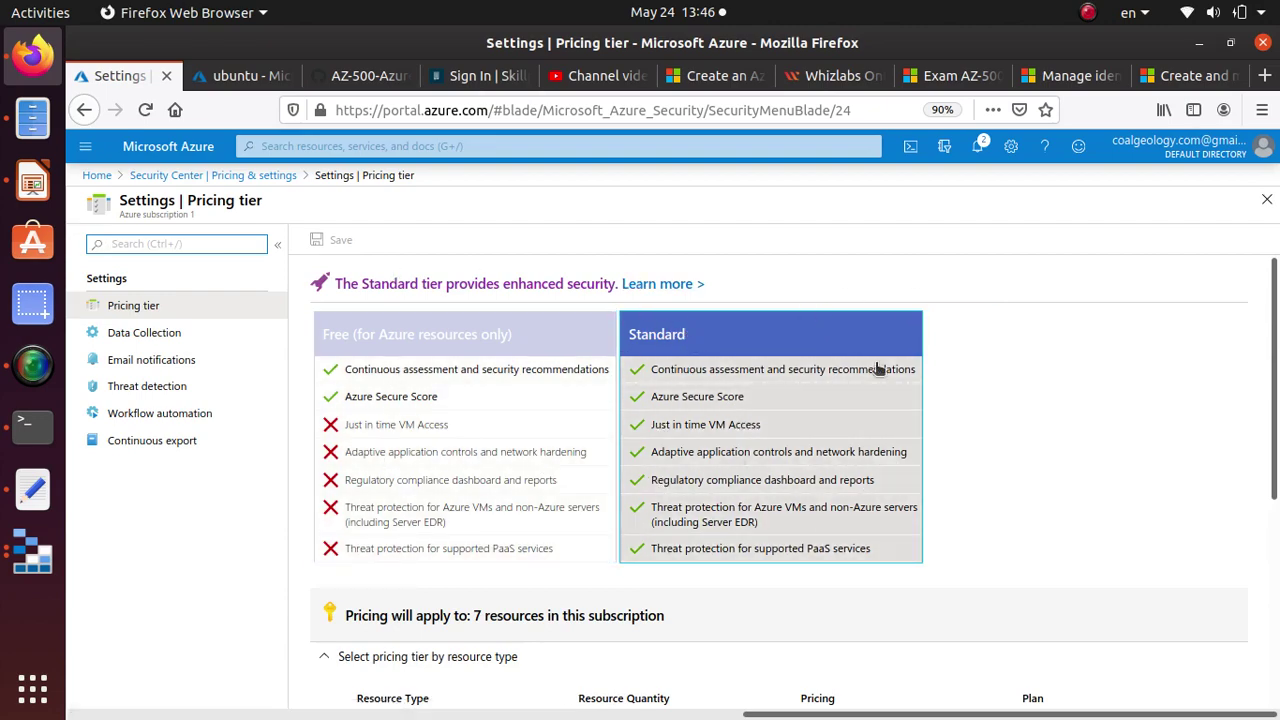
scroll(829, 333, down, 3)
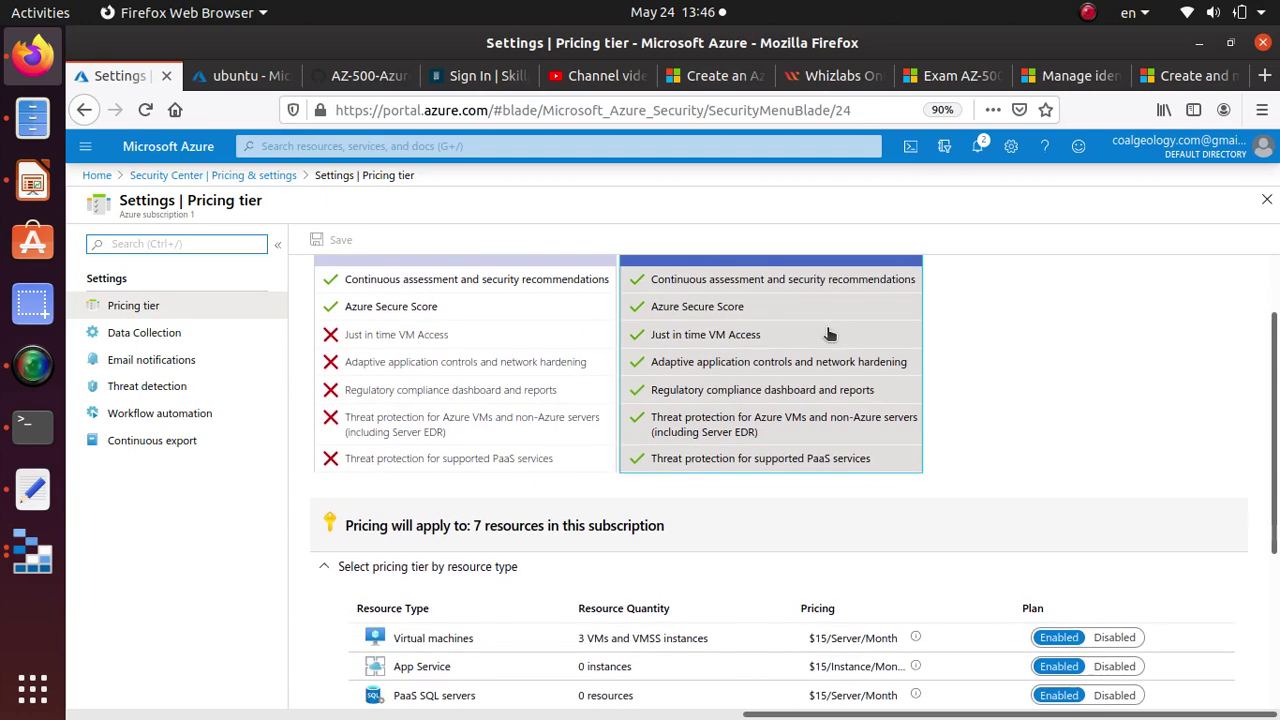
scroll(775, 363, down, 4)
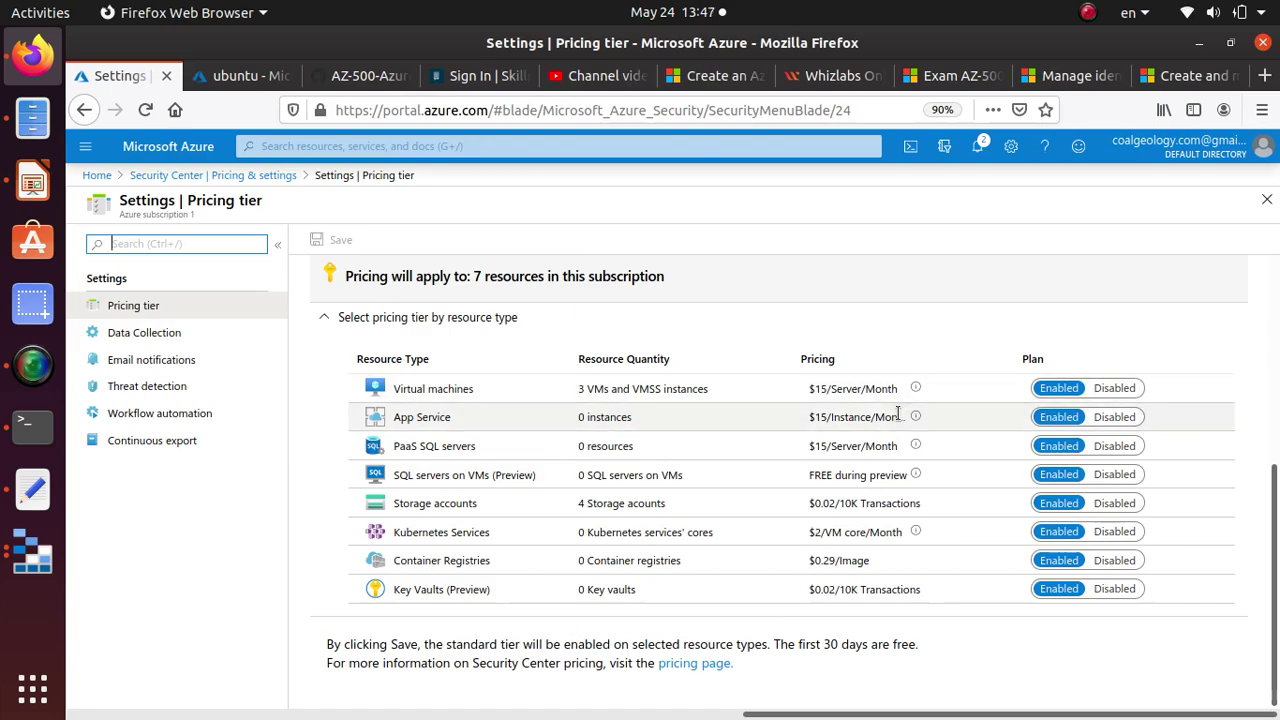
scroll(900, 405, up, 3)
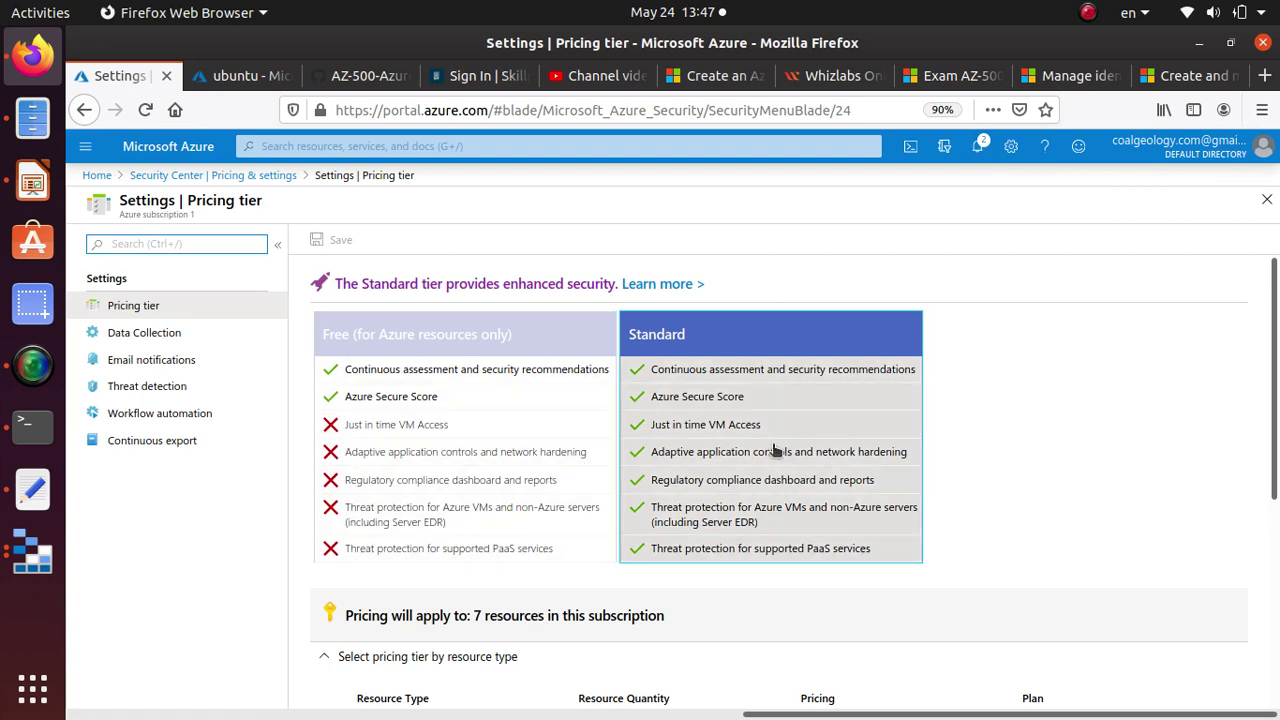
click(102, 175)
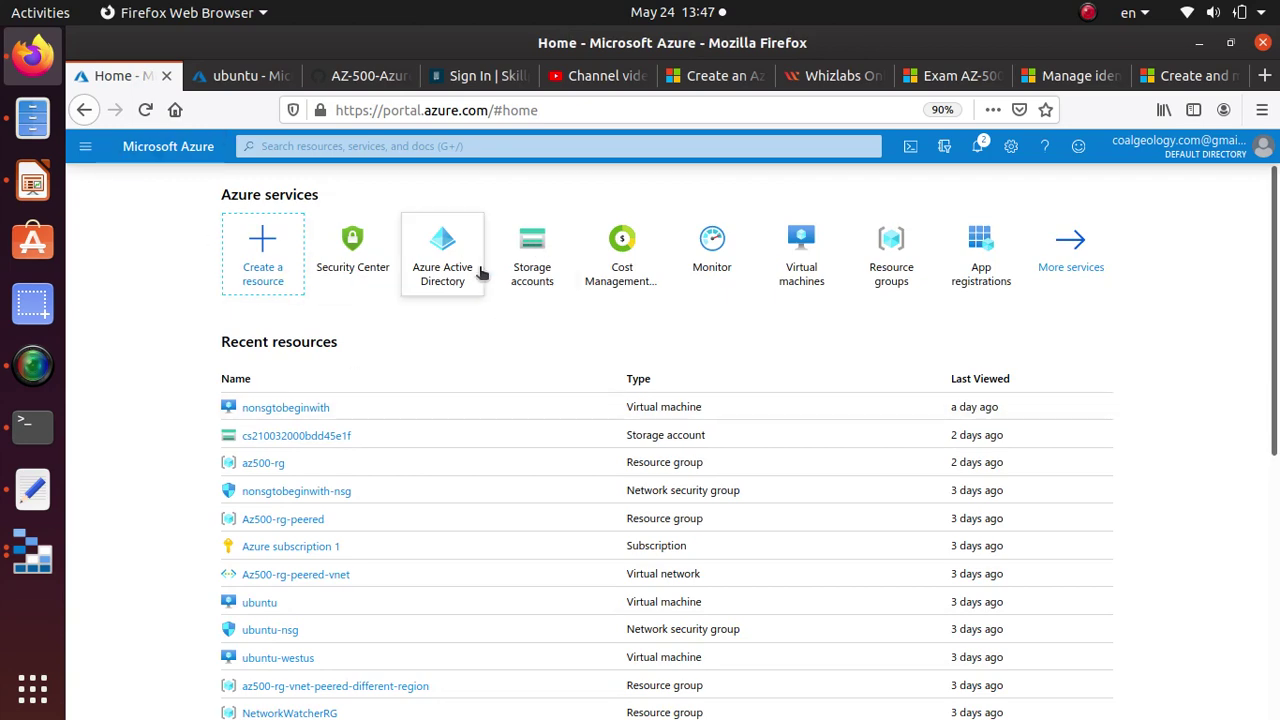
Open the nonsgtobeginwith and ubuntu VMs from Virtual machines, each in its own tab.
click(816, 264)
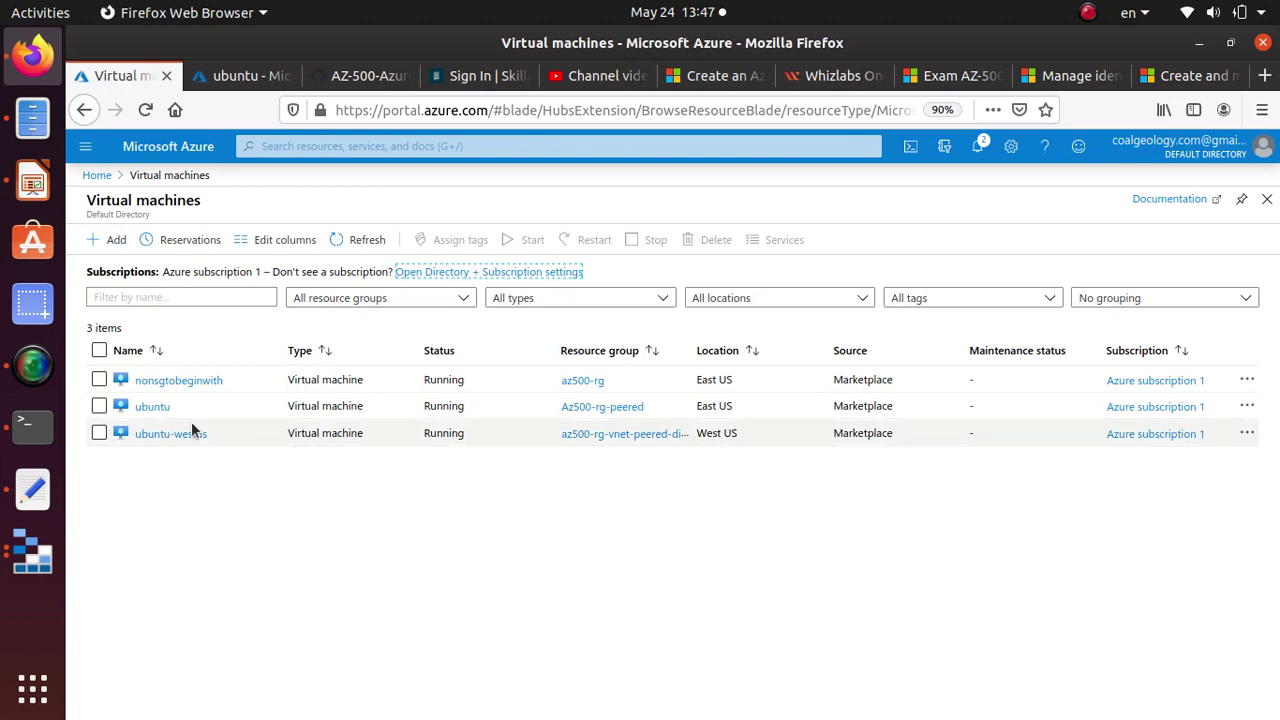
right_click(180, 385)
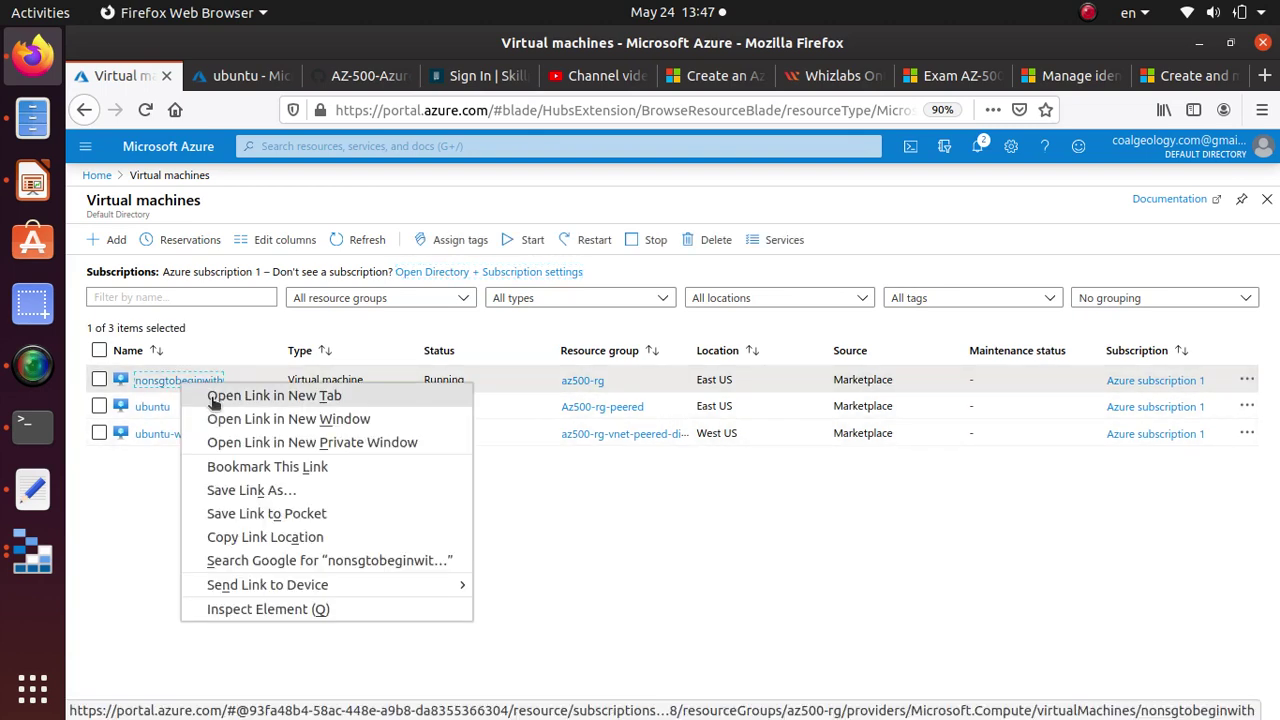
click(210, 398)
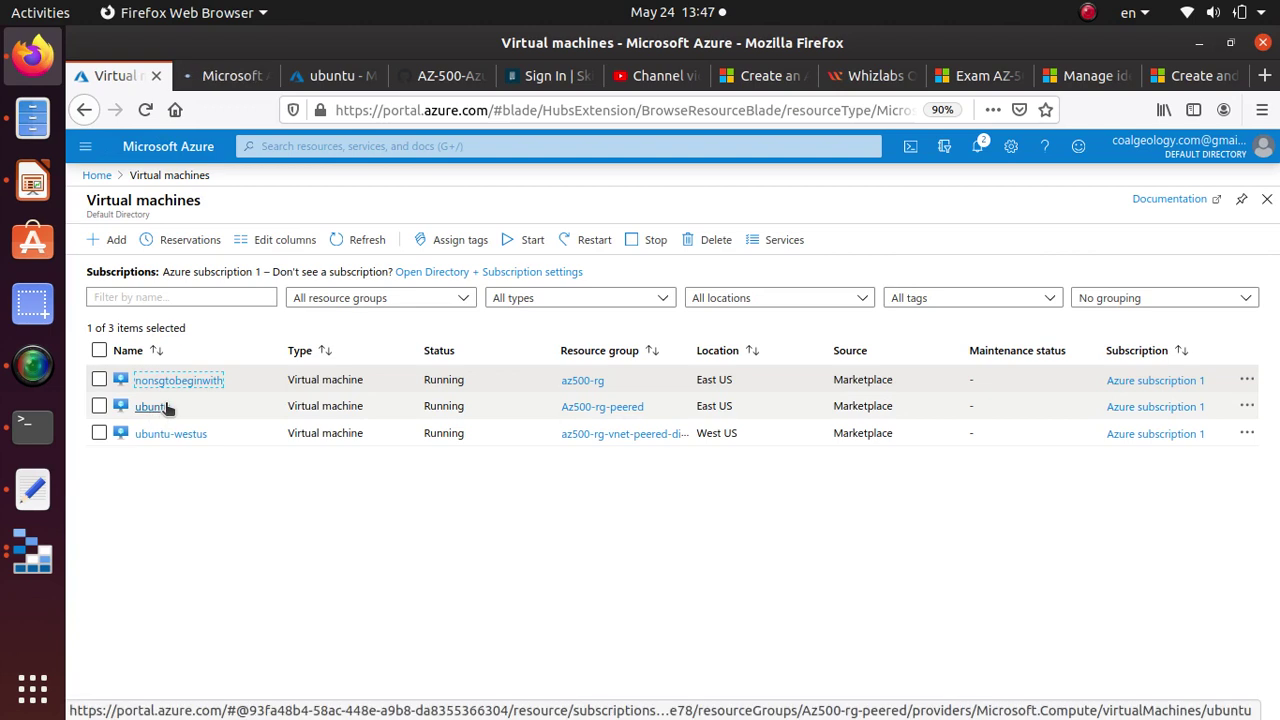
right_click(163, 410)
click(218, 415)
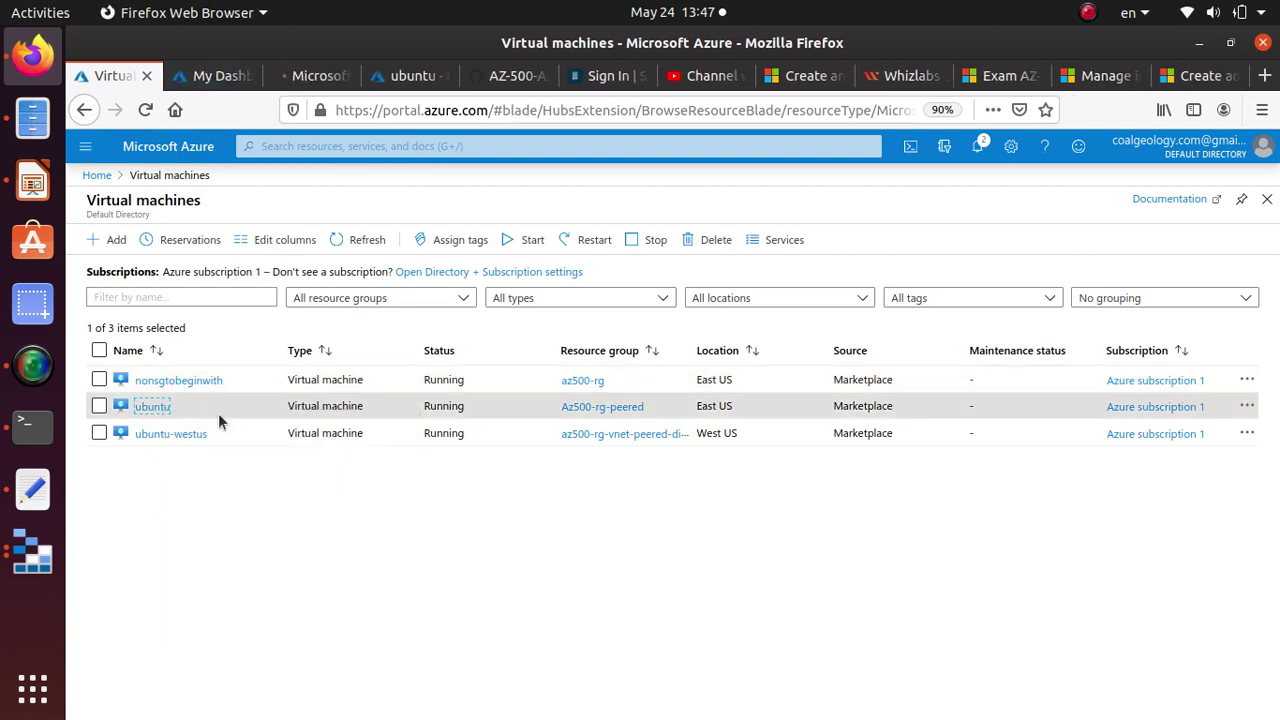
Copy the nonsgtobeginwith VM's public IP 40.121.21.0.
click(208, 78)
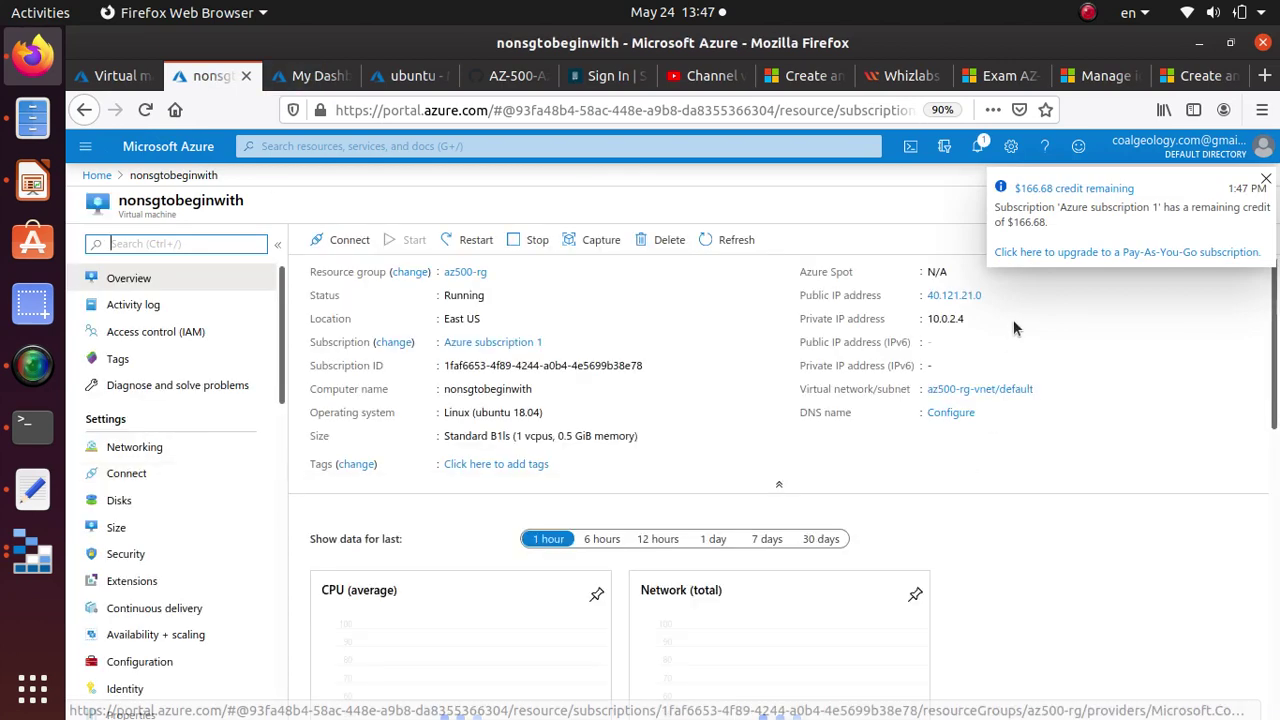
drag(983, 292, 927, 295)
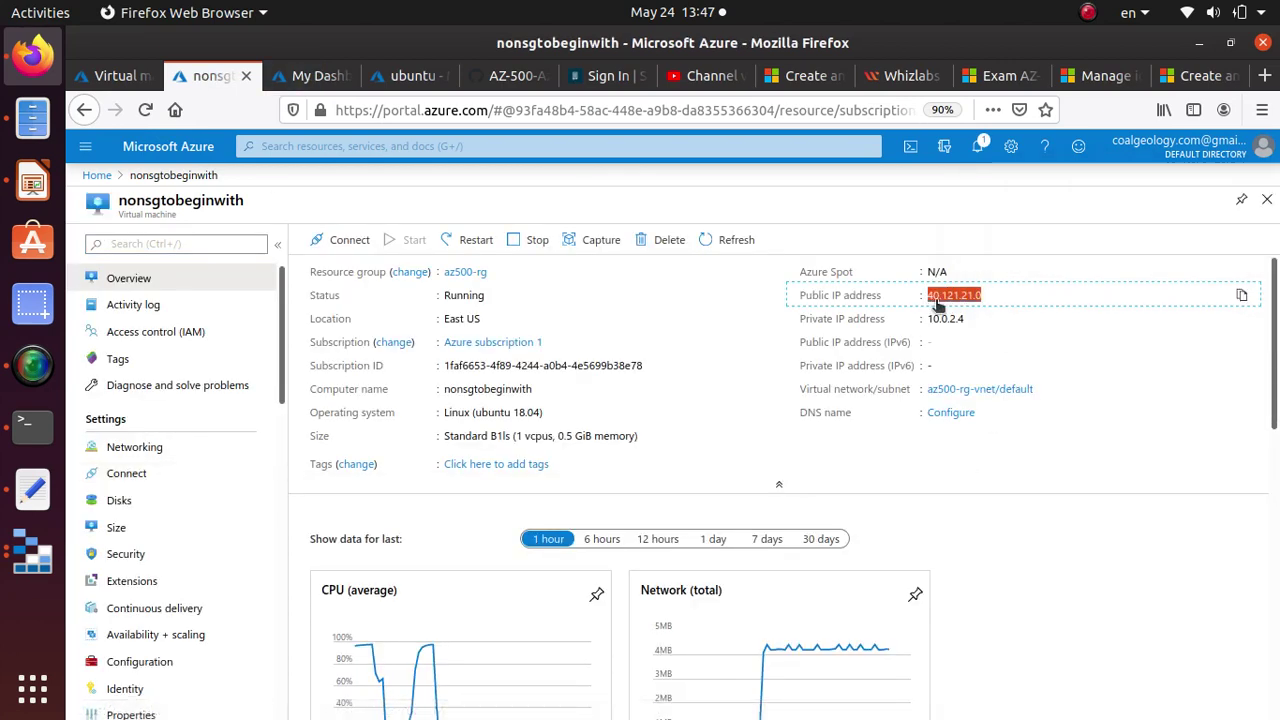
right_click(956, 300)
click(996, 479)
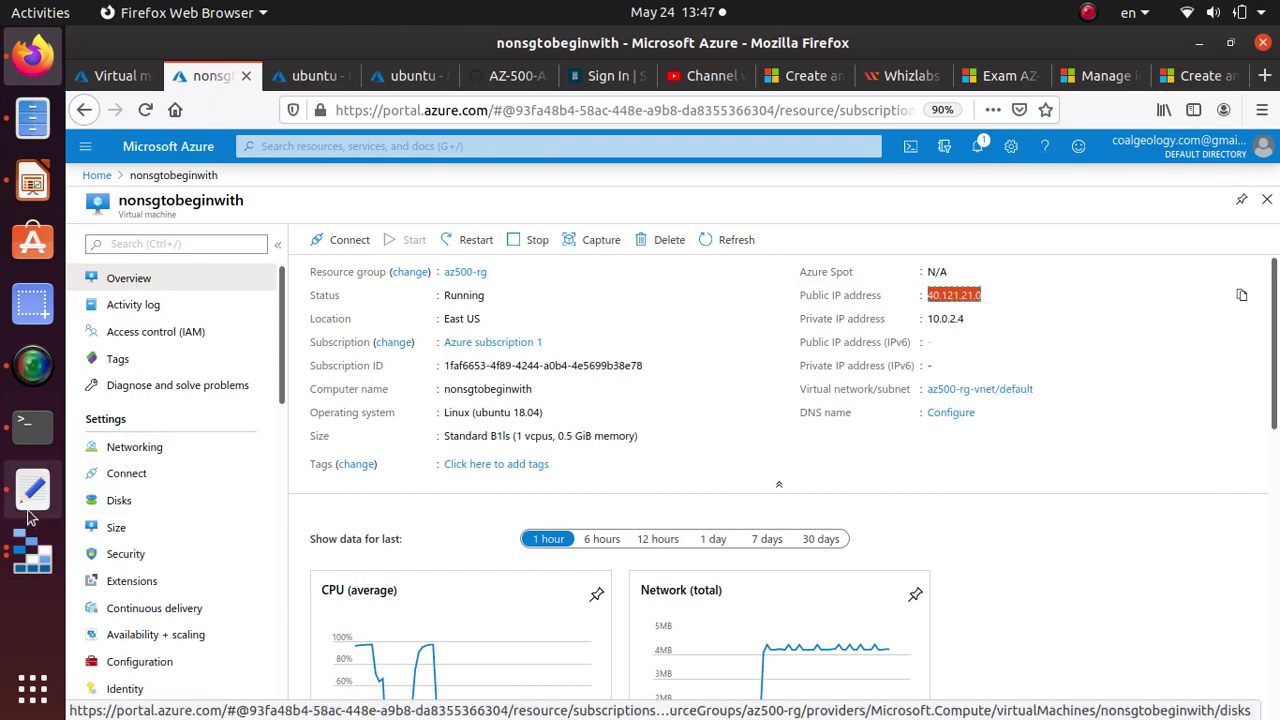
click(33, 490)
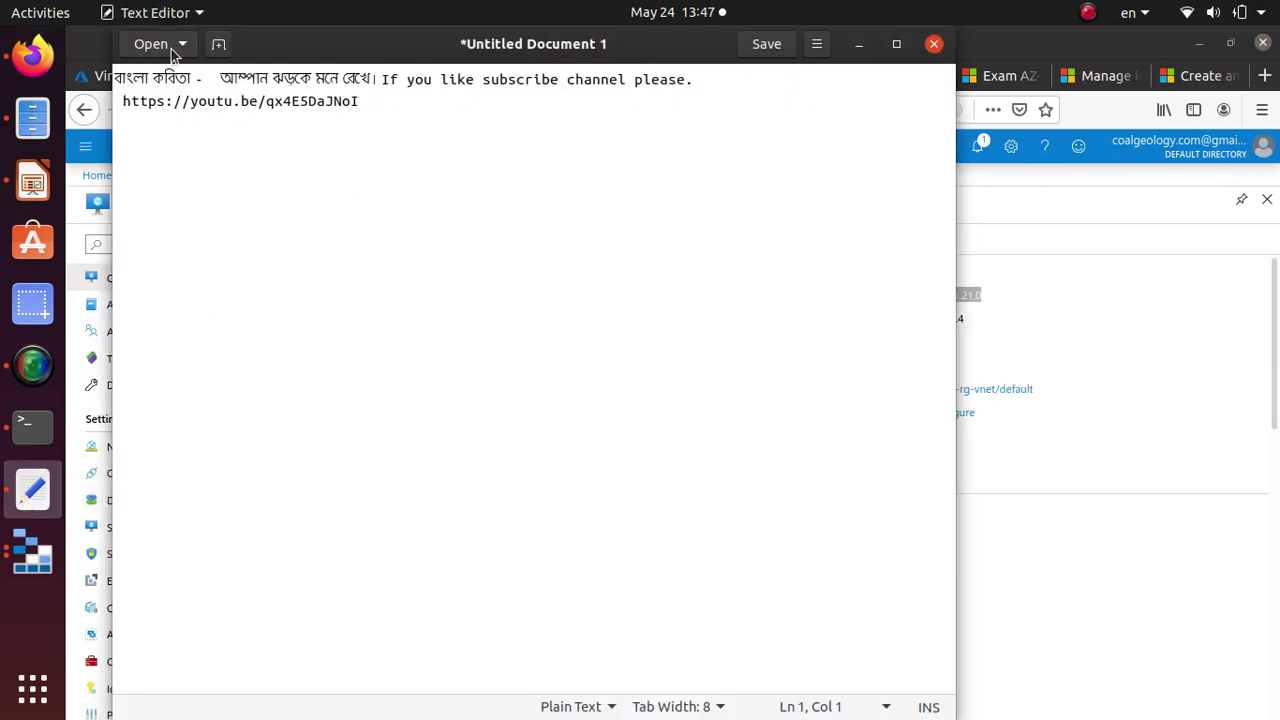
Write '40.121.21.0 - nonsgtobeginwith' as the first line of a new Text Editor document.
click(218, 45)
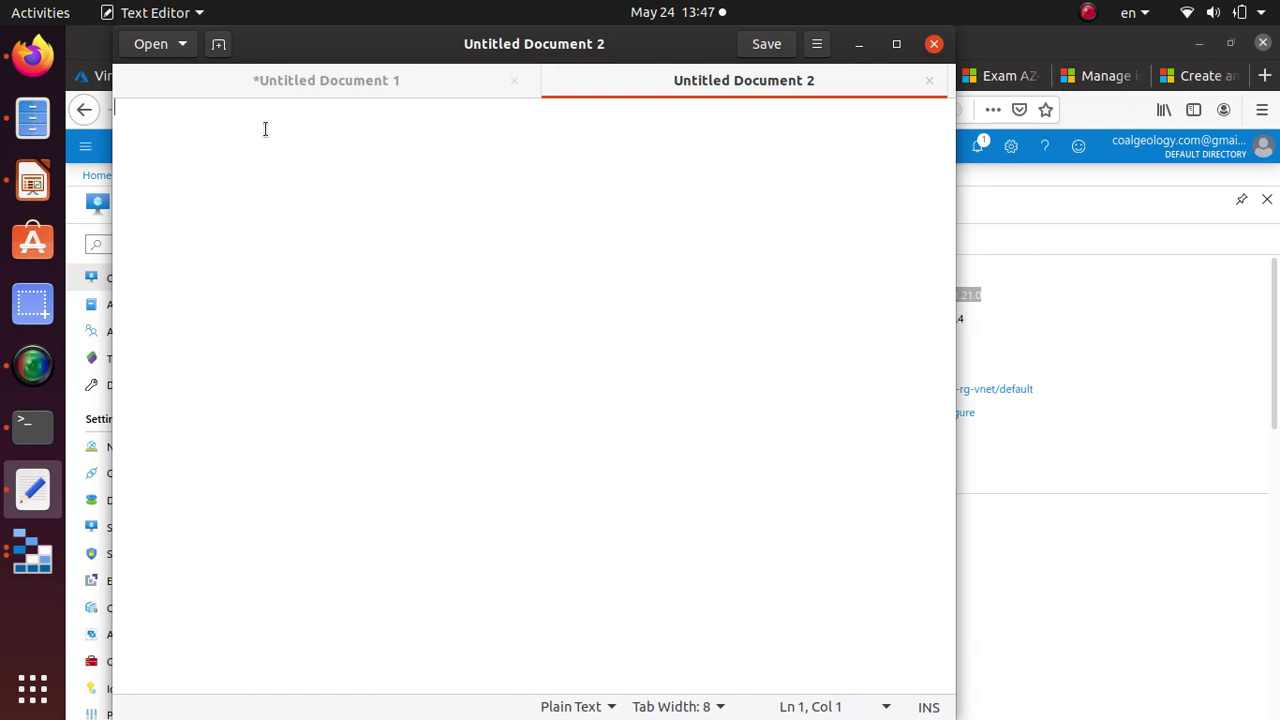
key(ctrl+v)
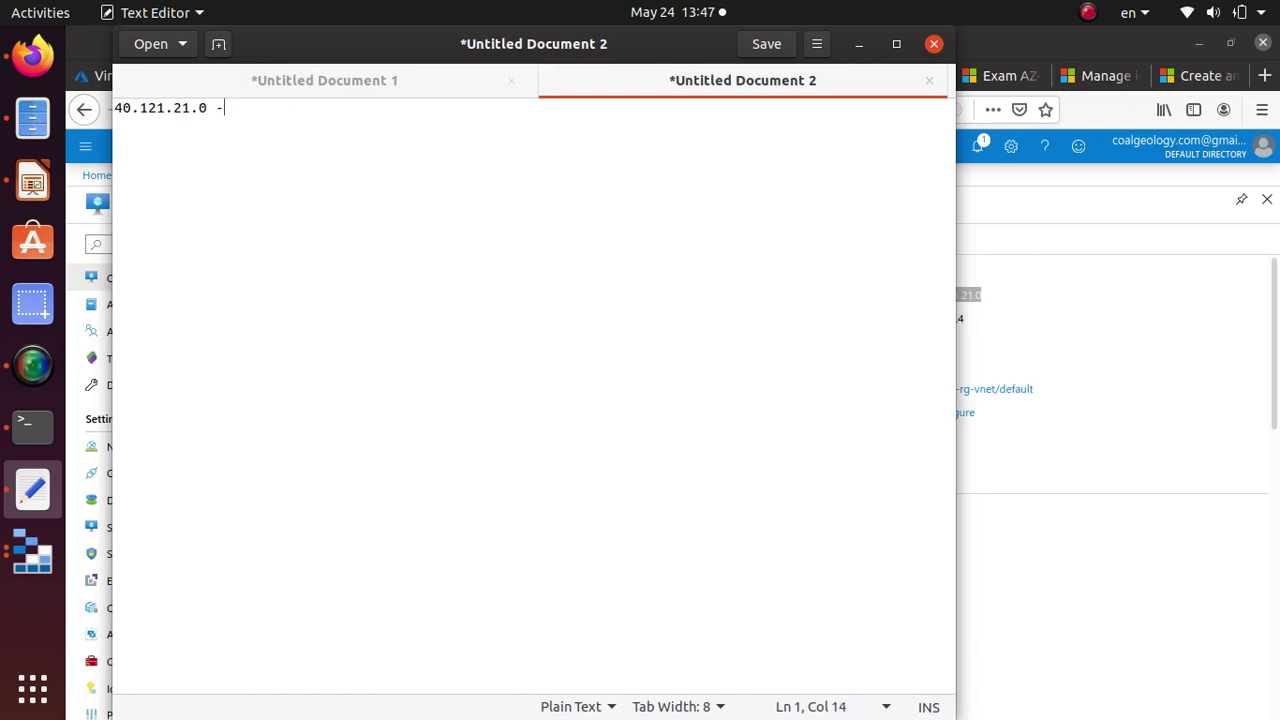
key(alt+Tab)
drag(254, 202, 119, 202)
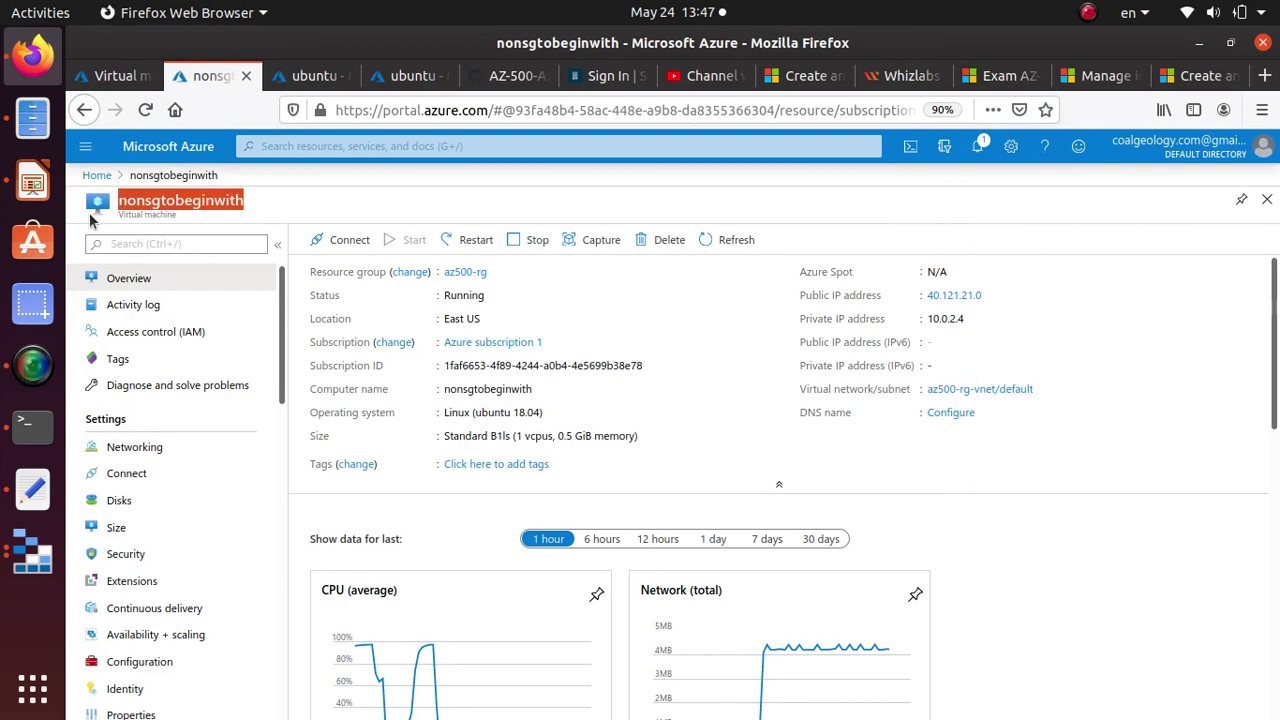
key(alt+Tab)
key(ctrl+v)
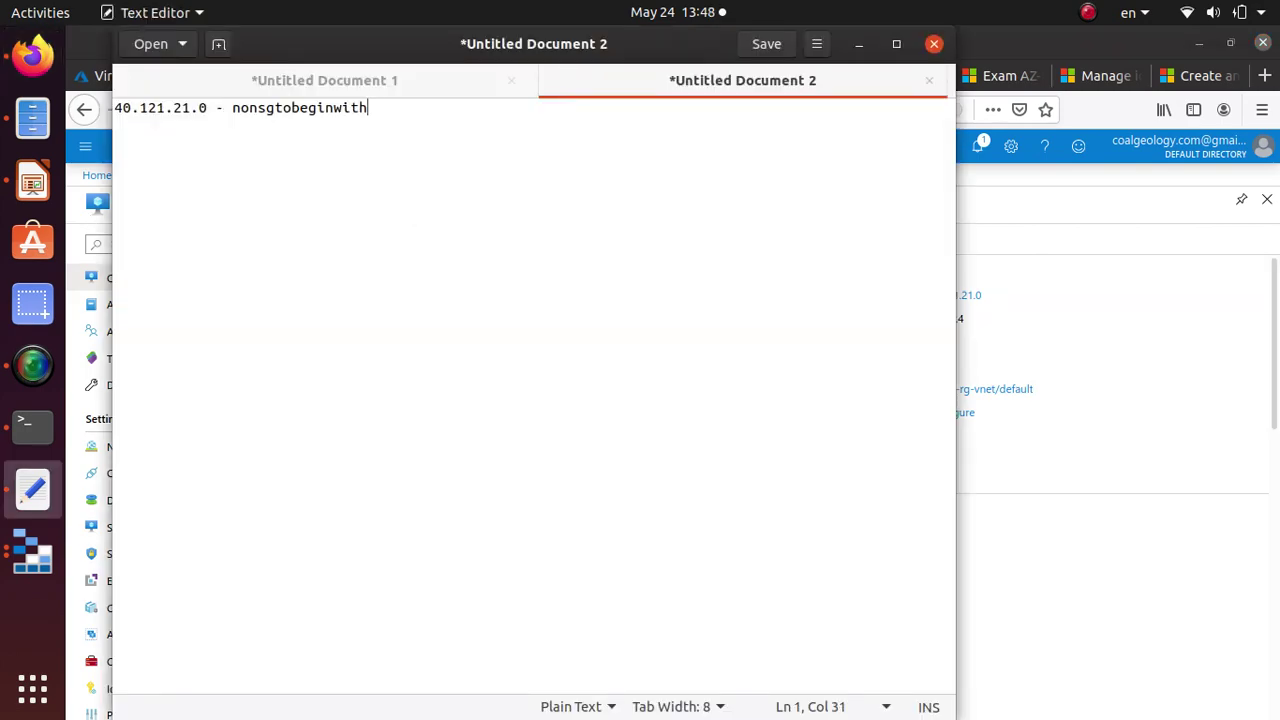
key(Return)
key(alt+Tab)
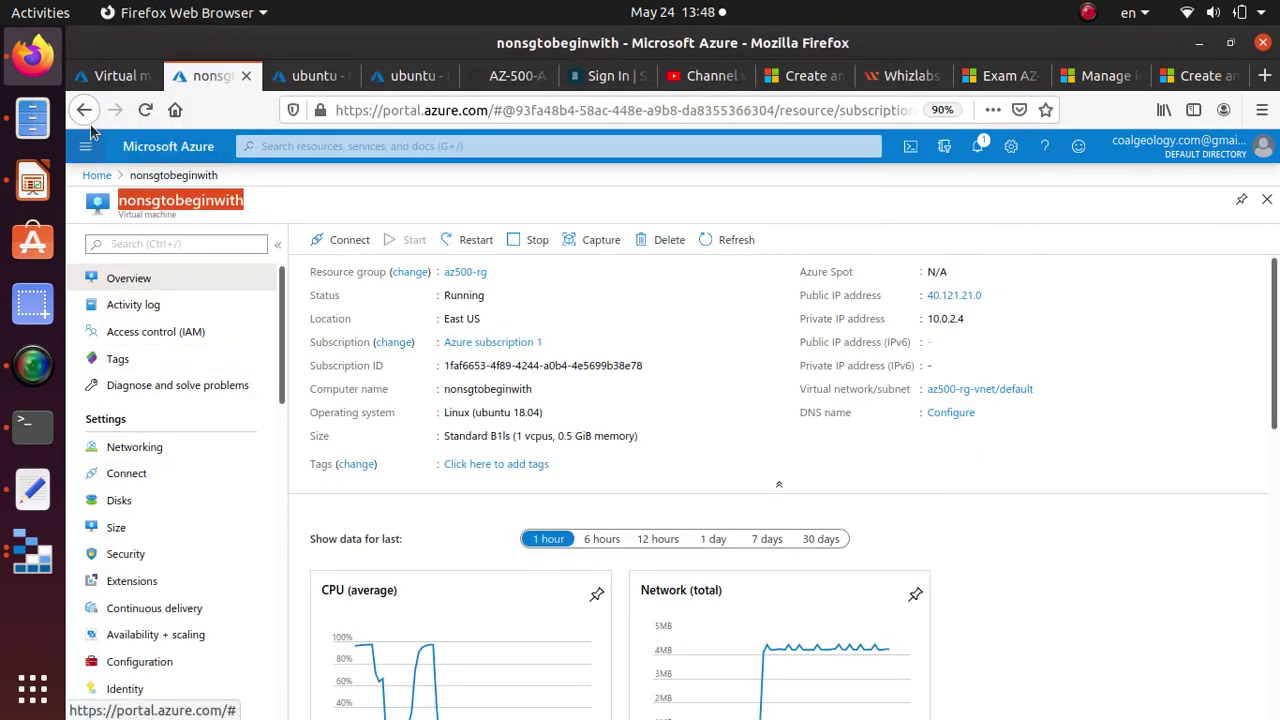
click(84, 112)
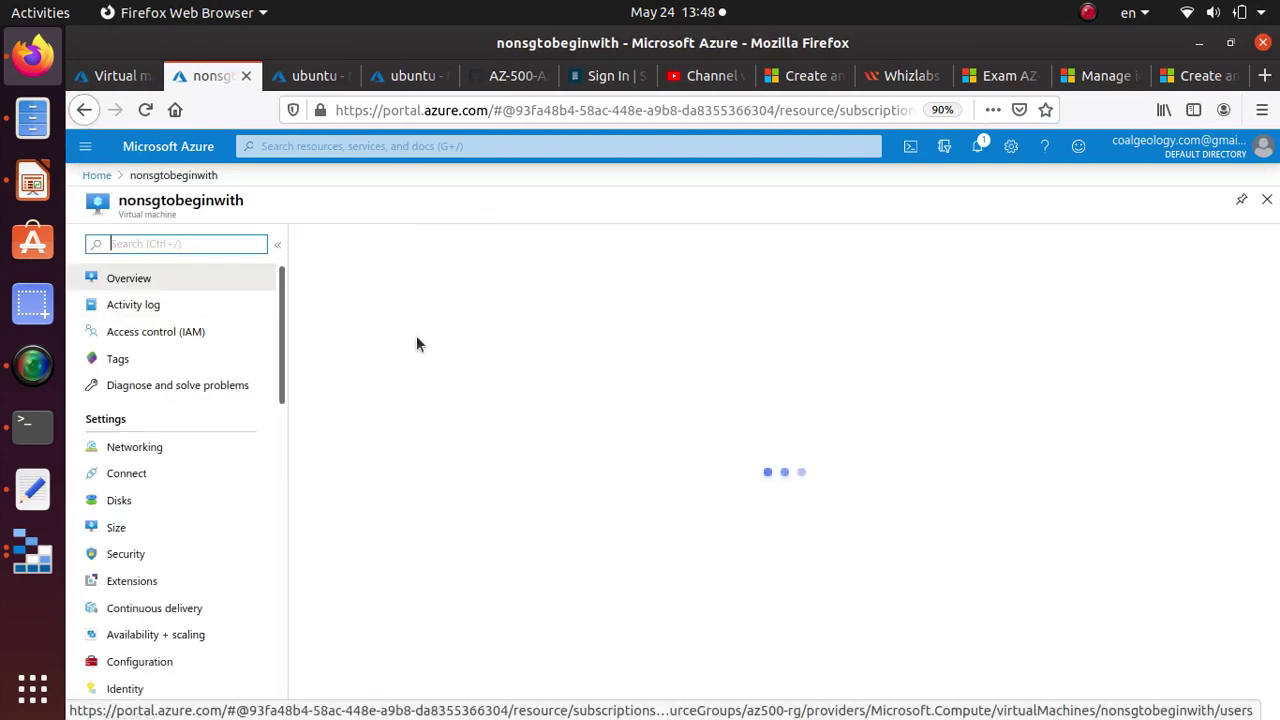
Copy the ubuntu VM's public IP 40.121.217.66 into the notes.
click(85, 112)
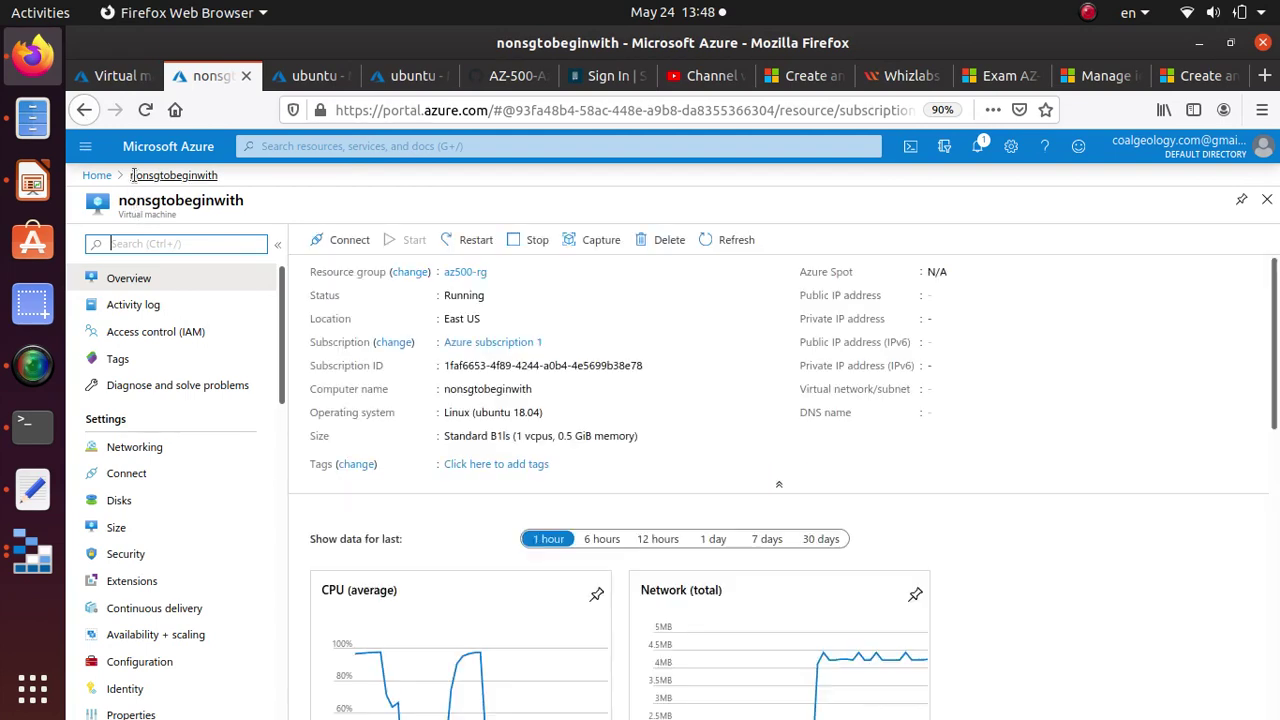
click(301, 146)
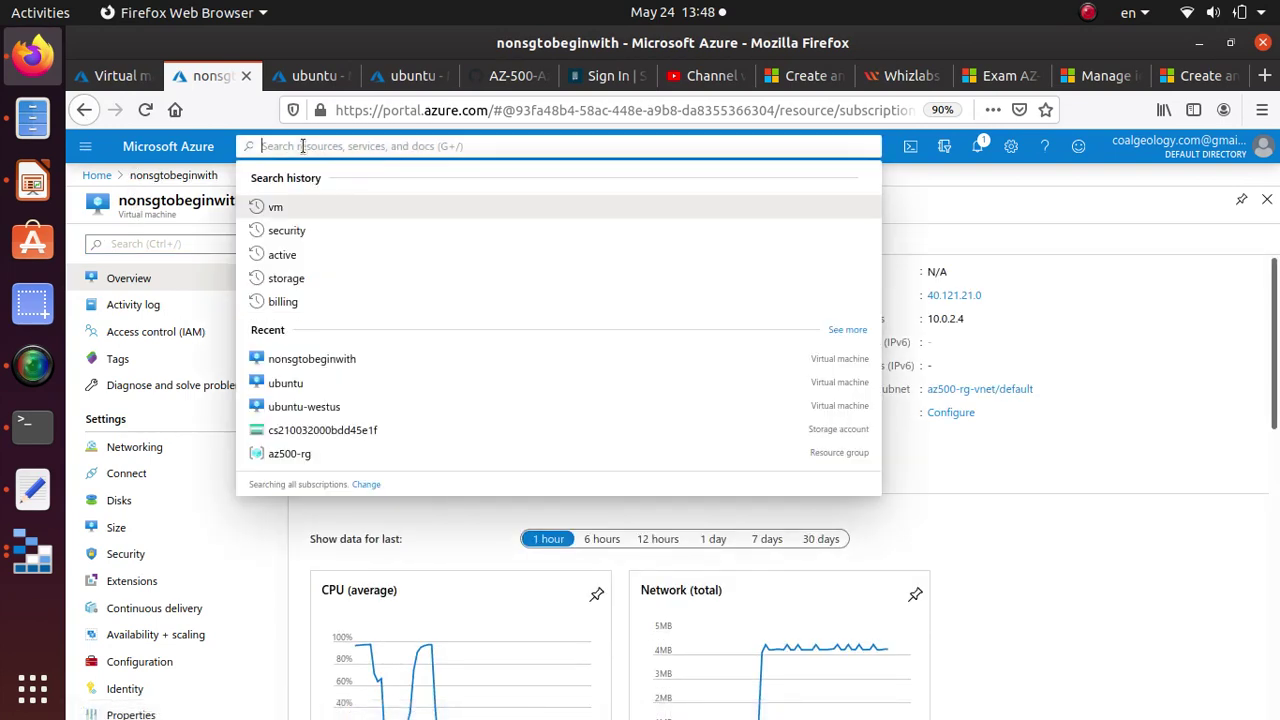
click(311, 206)
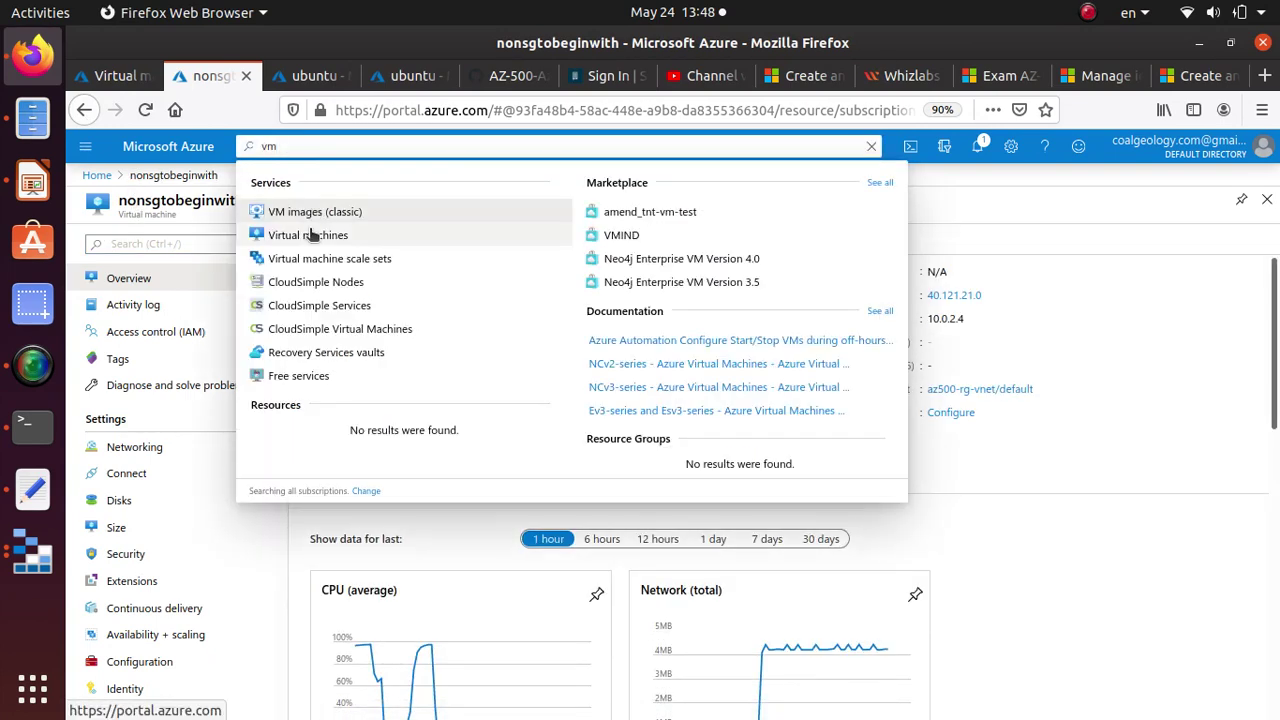
click(308, 235)
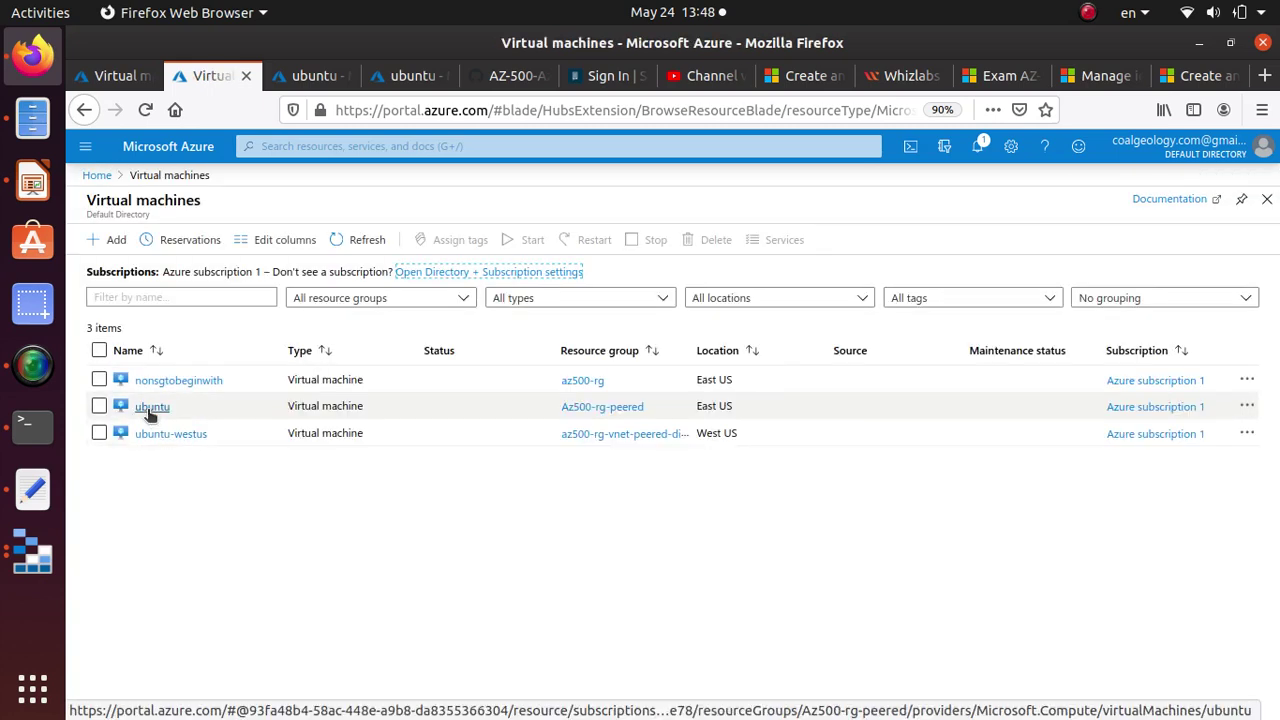
click(152, 408)
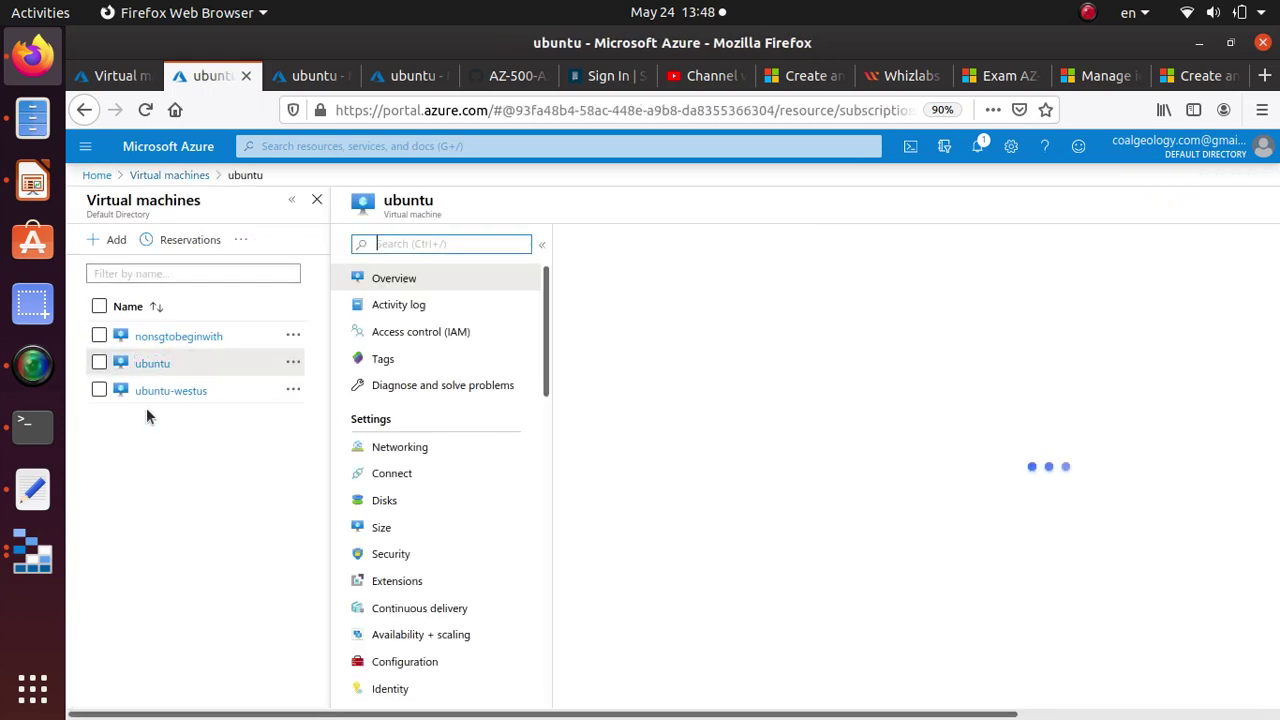
drag(1262, 326, 1188, 328)
right_click(1223, 331)
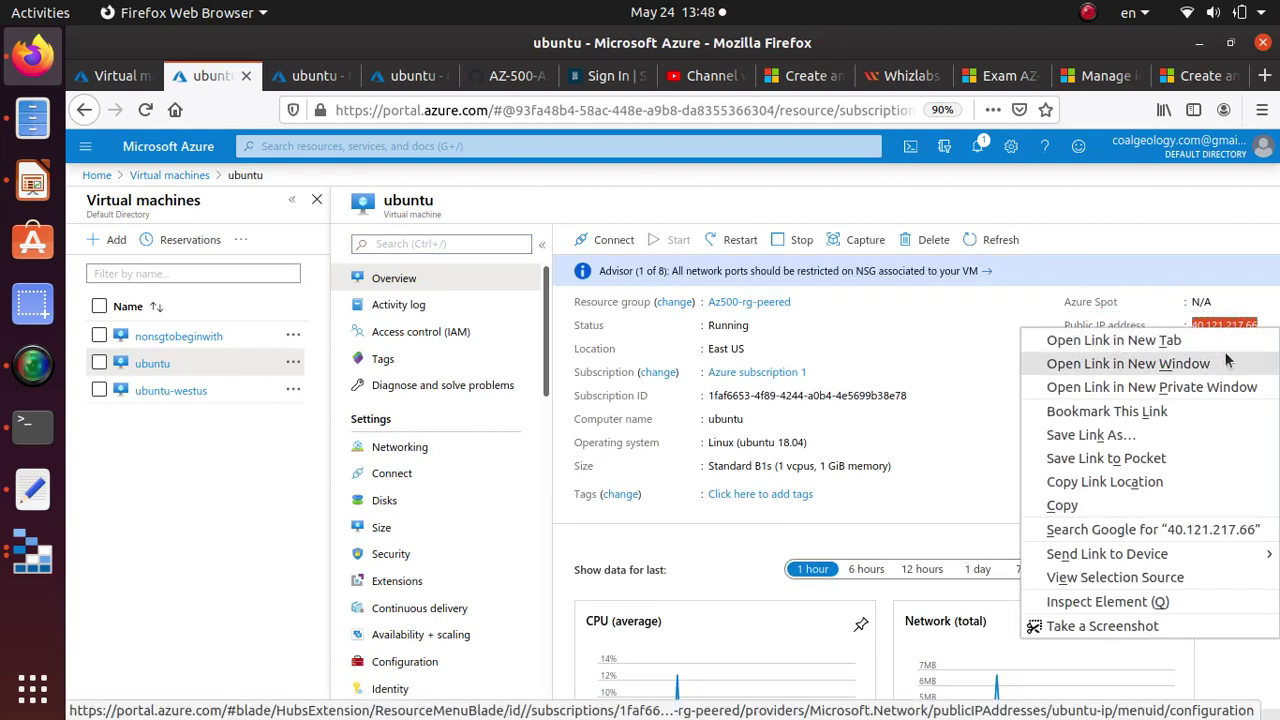
click(1090, 505)
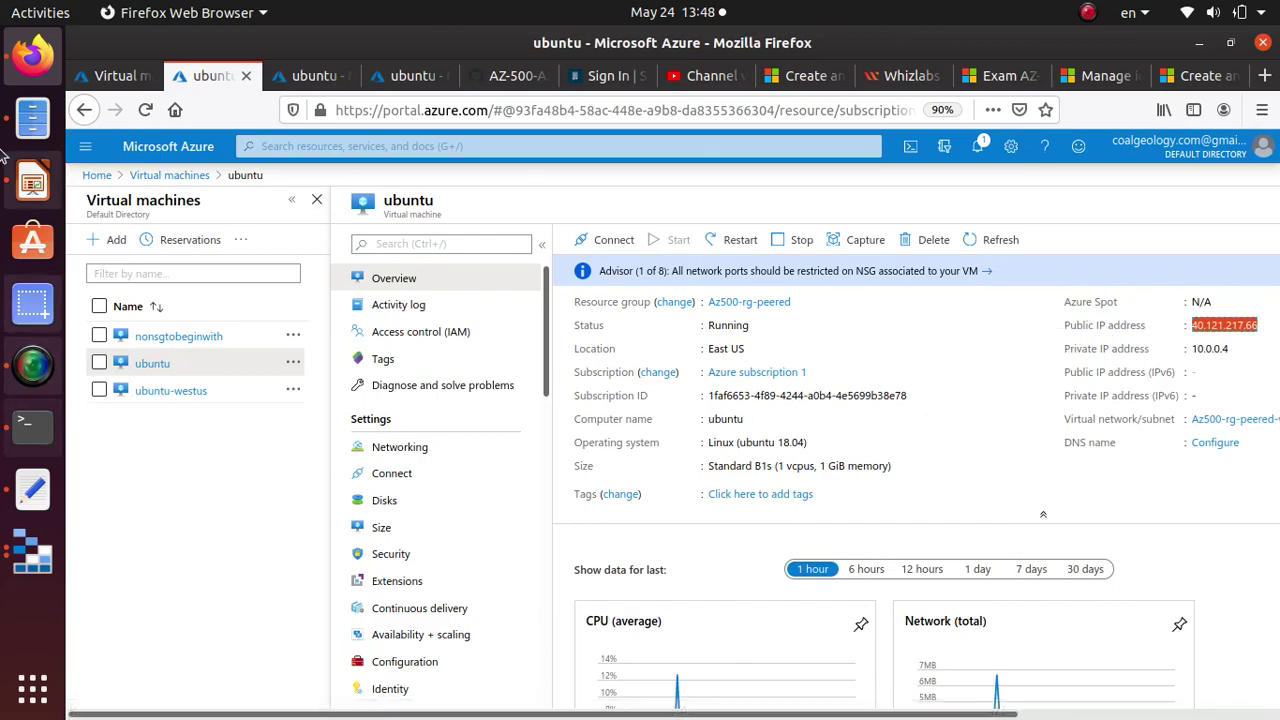
click(102, 80)
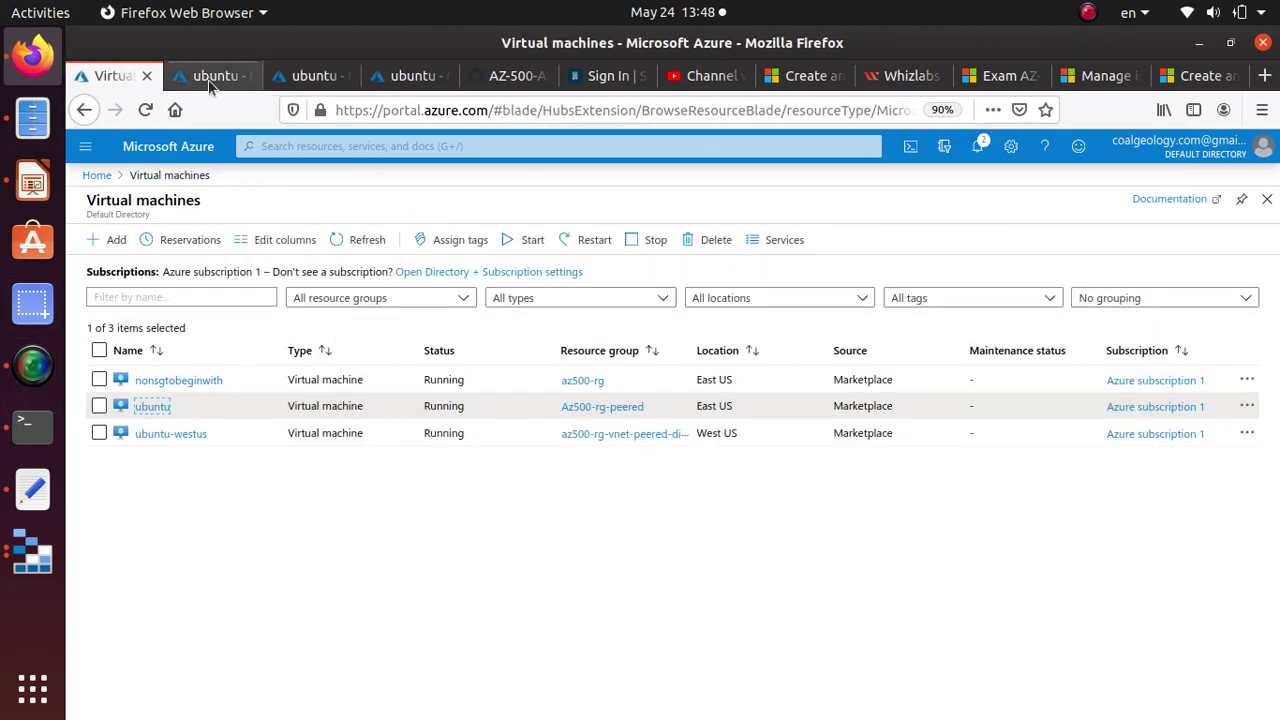
click(215, 76)
key(alt+Tab)
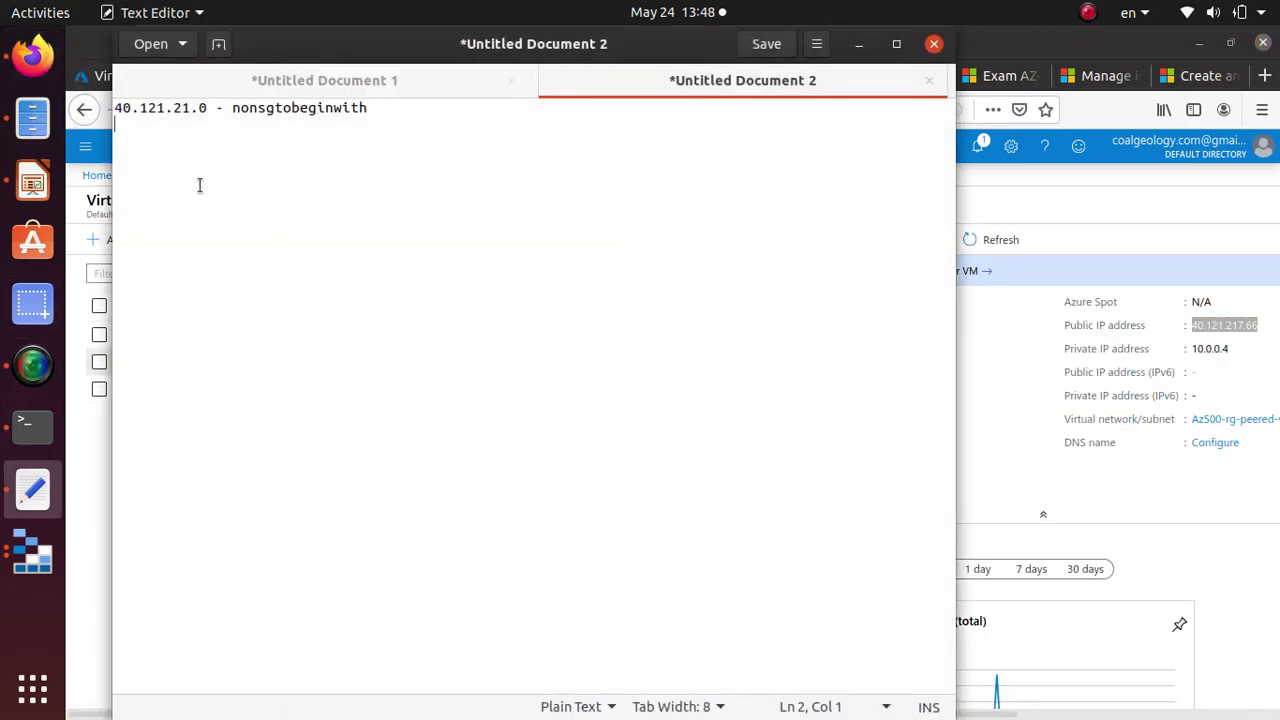
key(ctrl+v)
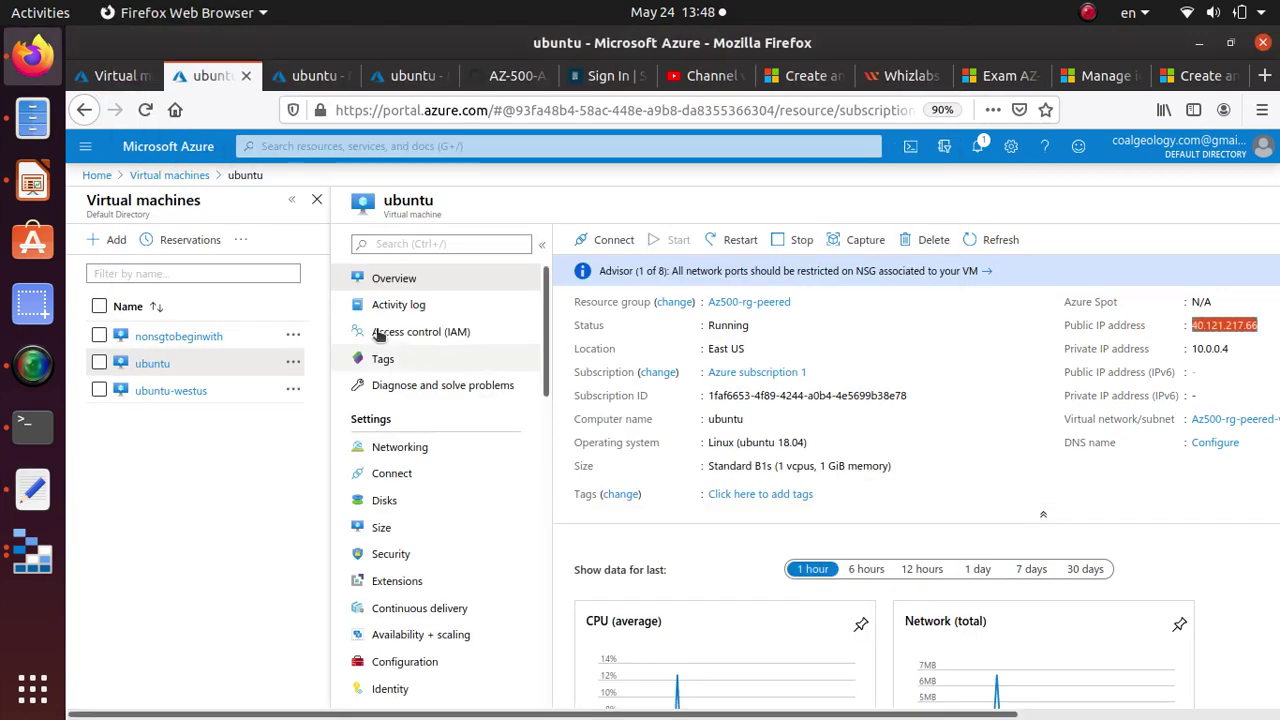
Add the VM name ubuntu after its IP in the notes.
key(alt+Tab)
drag(384, 215, 405, 218)
double_click(408, 201)
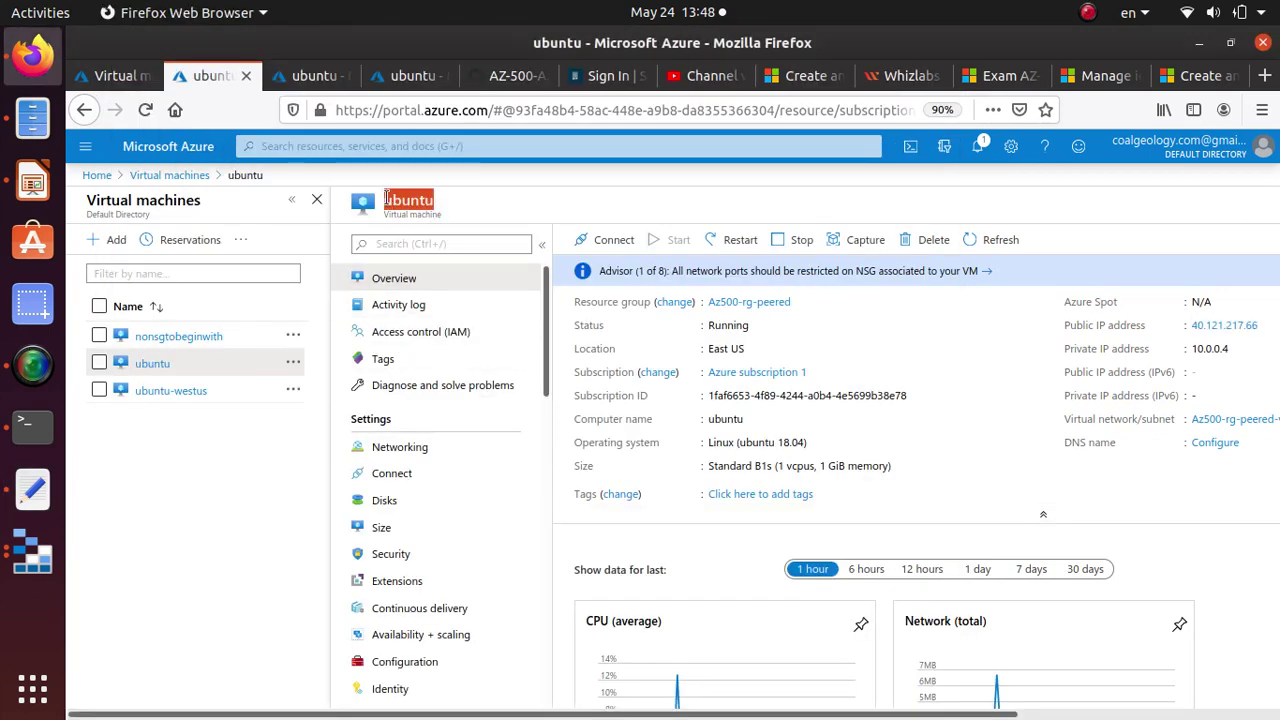
key(alt+Tab)
key(ctrl+v)
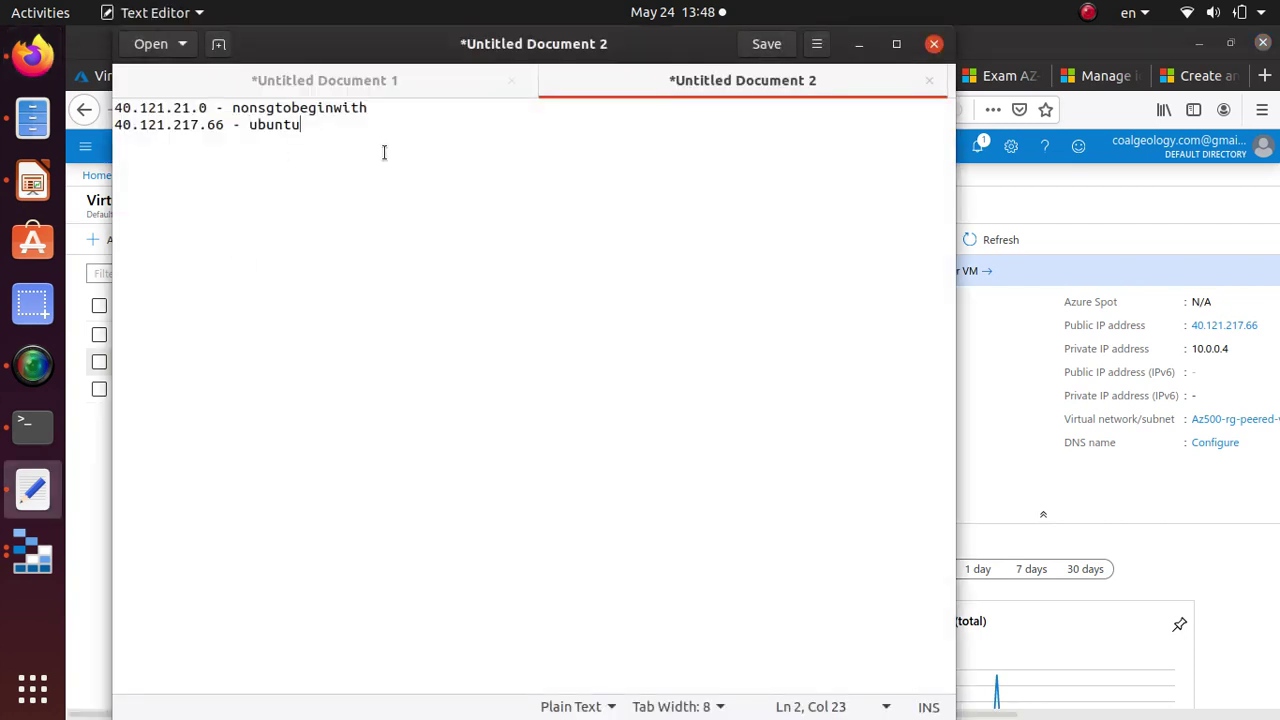
key(ctrl+v)
text(-)
key(alt+Tab)
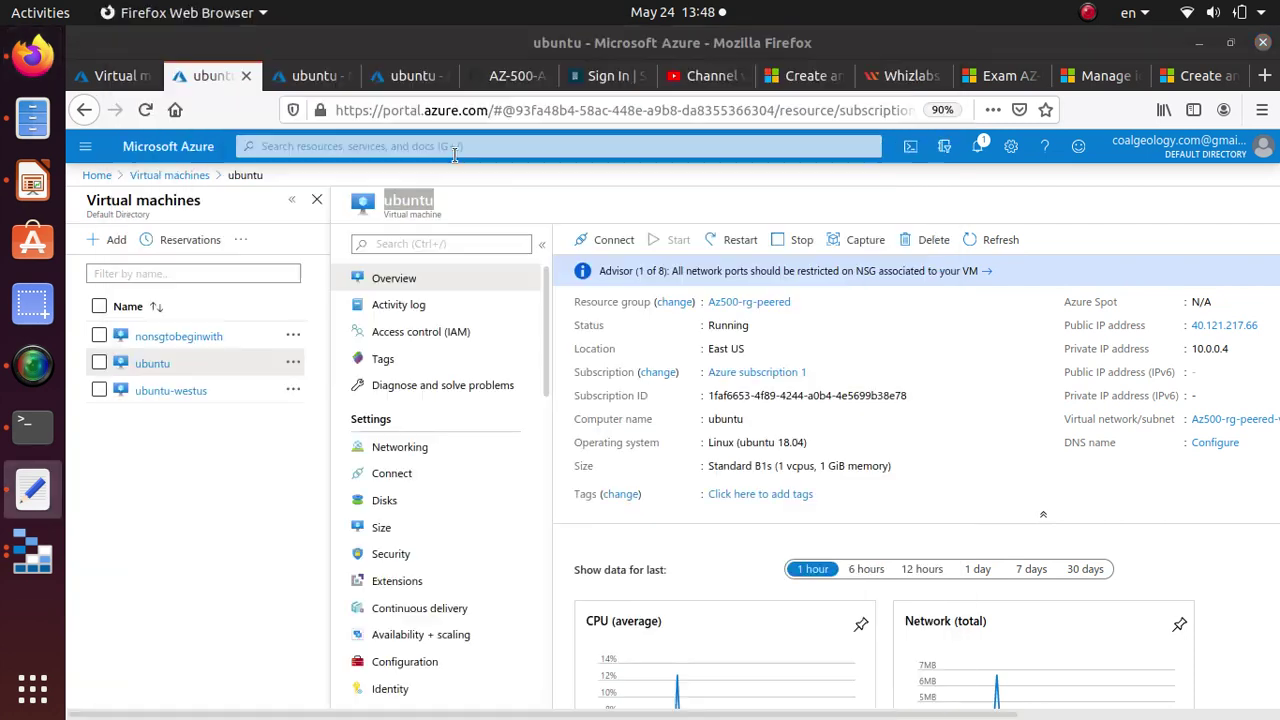
Add the ubuntu VM's private IP 10.0.0.4 to the notes.
click(1226, 350)
drag(1226, 350, 1193, 348)
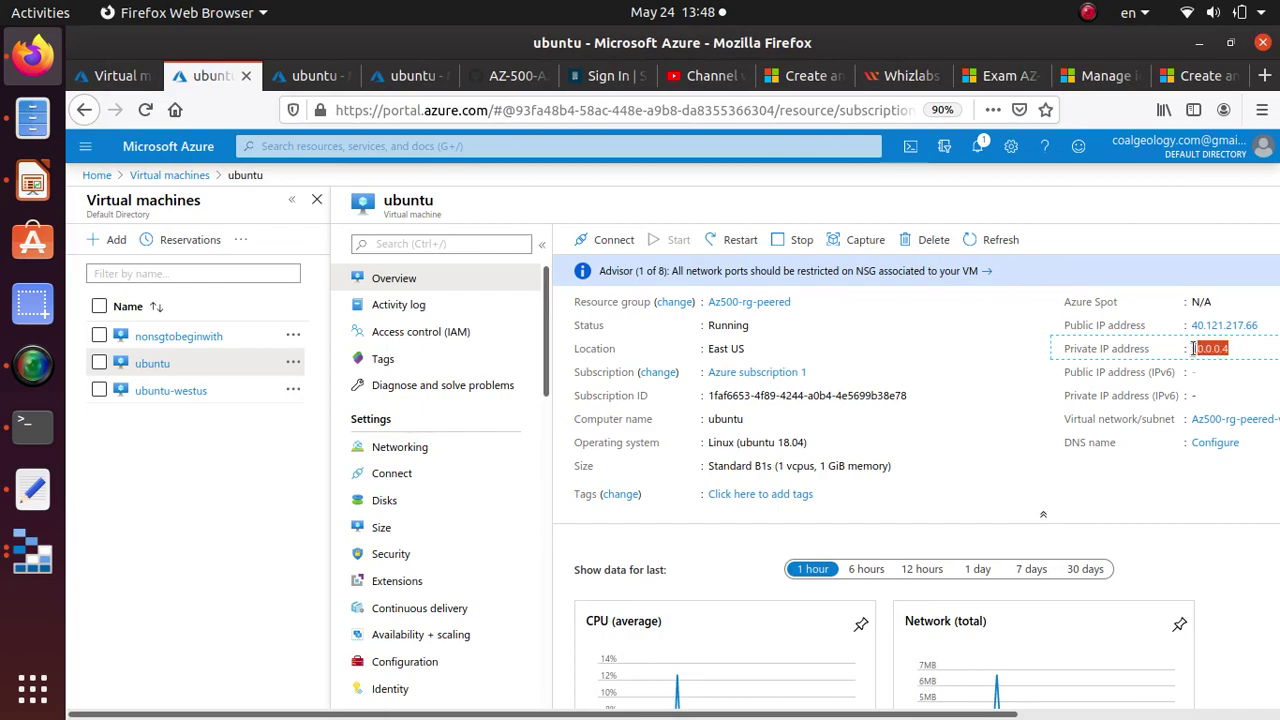
right_click(1195, 350)
click(1207, 354)
key(alt+Tab)
key(ctrl+v)
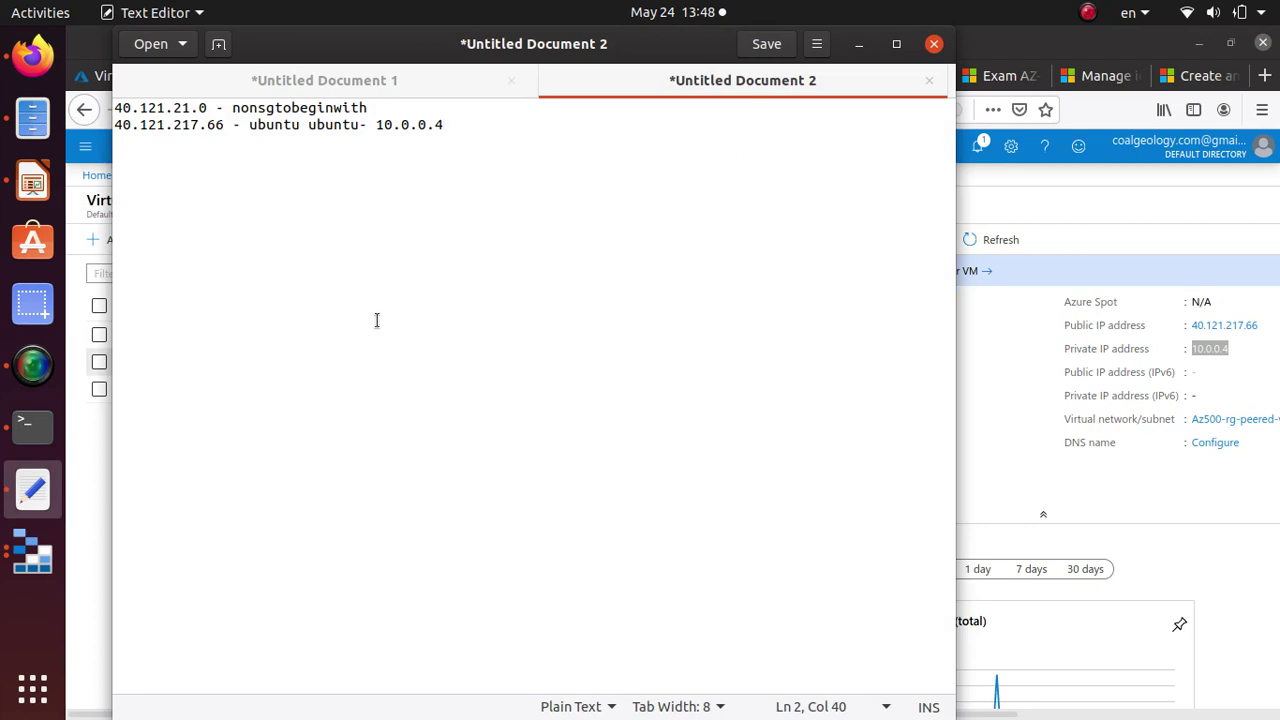
key(alt+Tab)
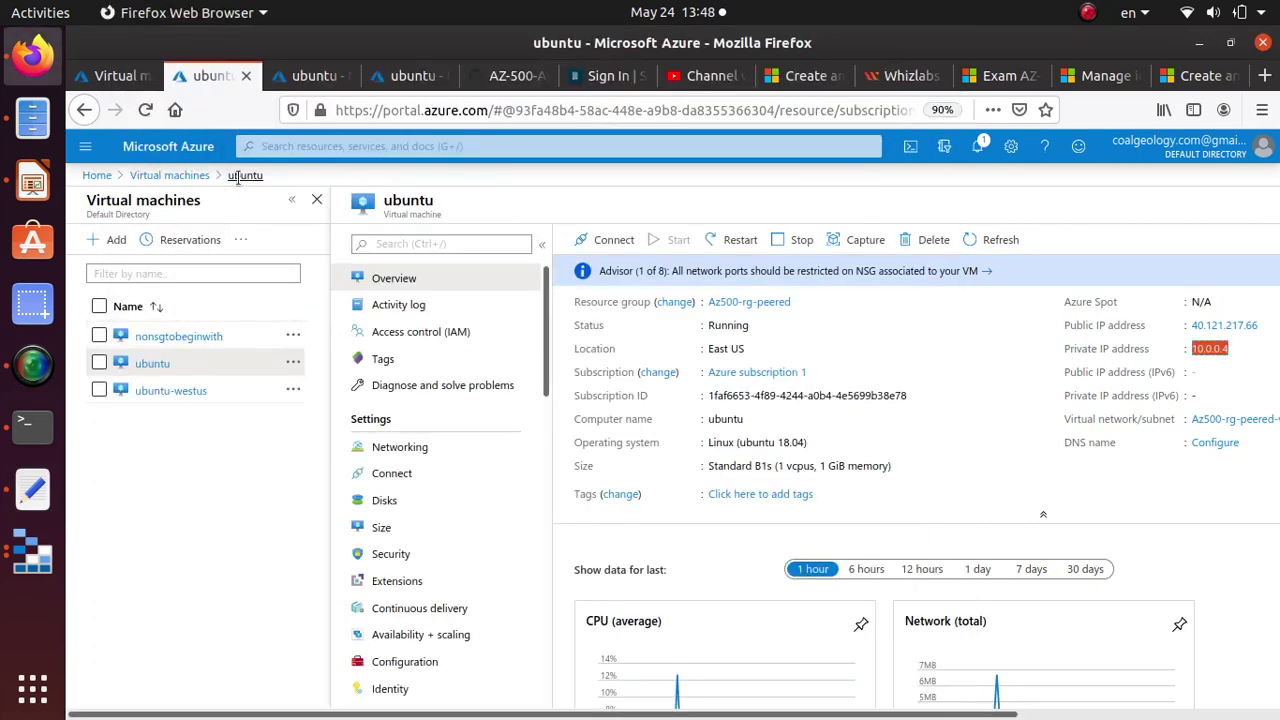
Append nonsgtobeginwith's private IP 10.0.2.4 to its line in the notes.
click(169, 175)
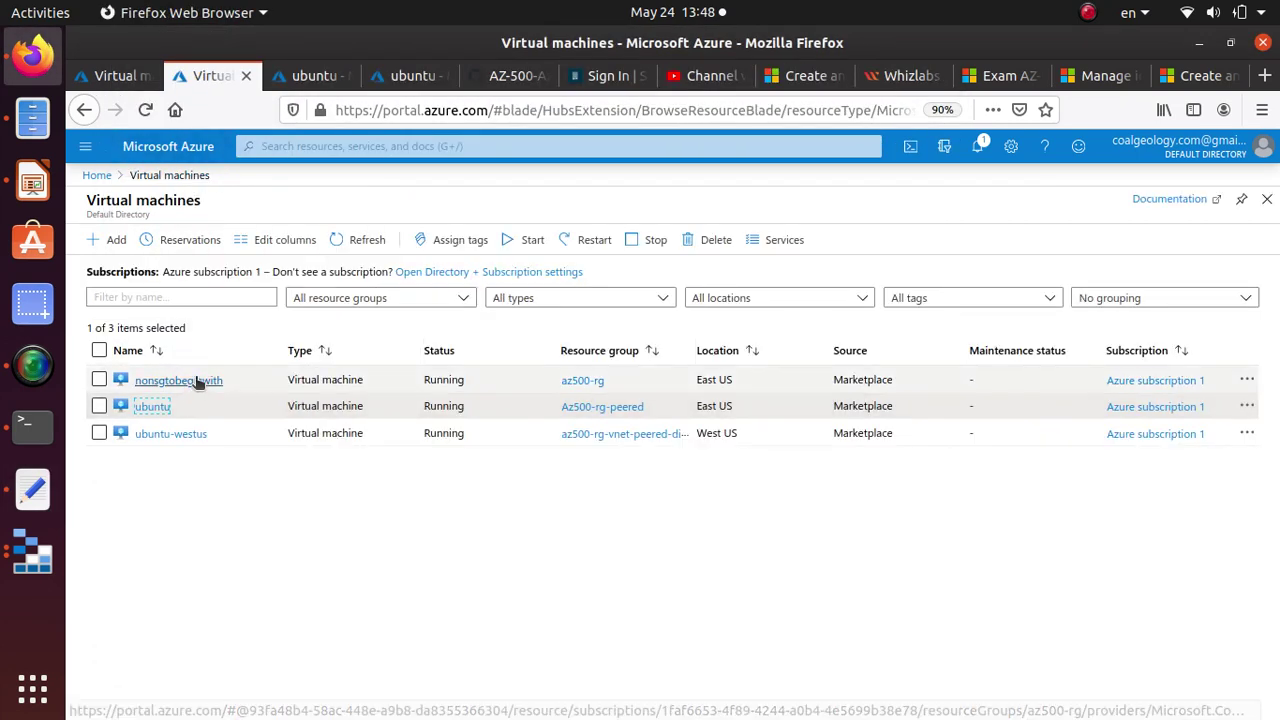
click(182, 377)
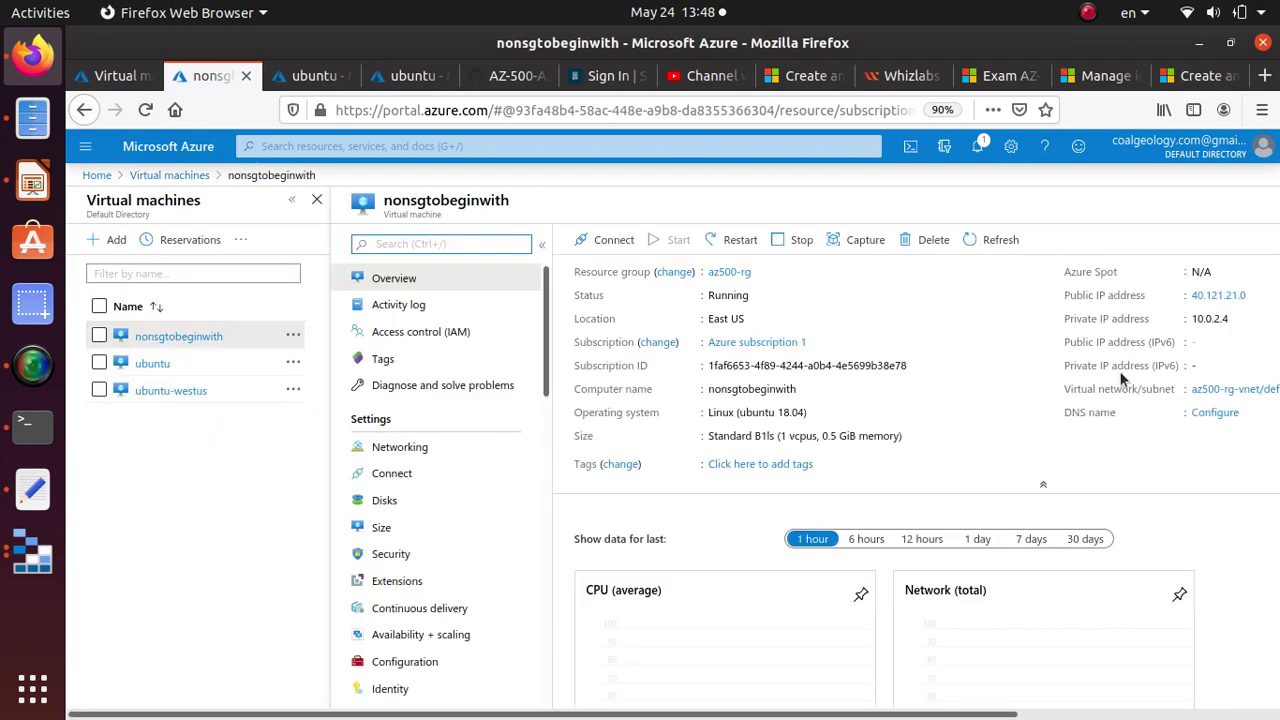
drag(1243, 318, 1193, 322)
right_click(1220, 320)
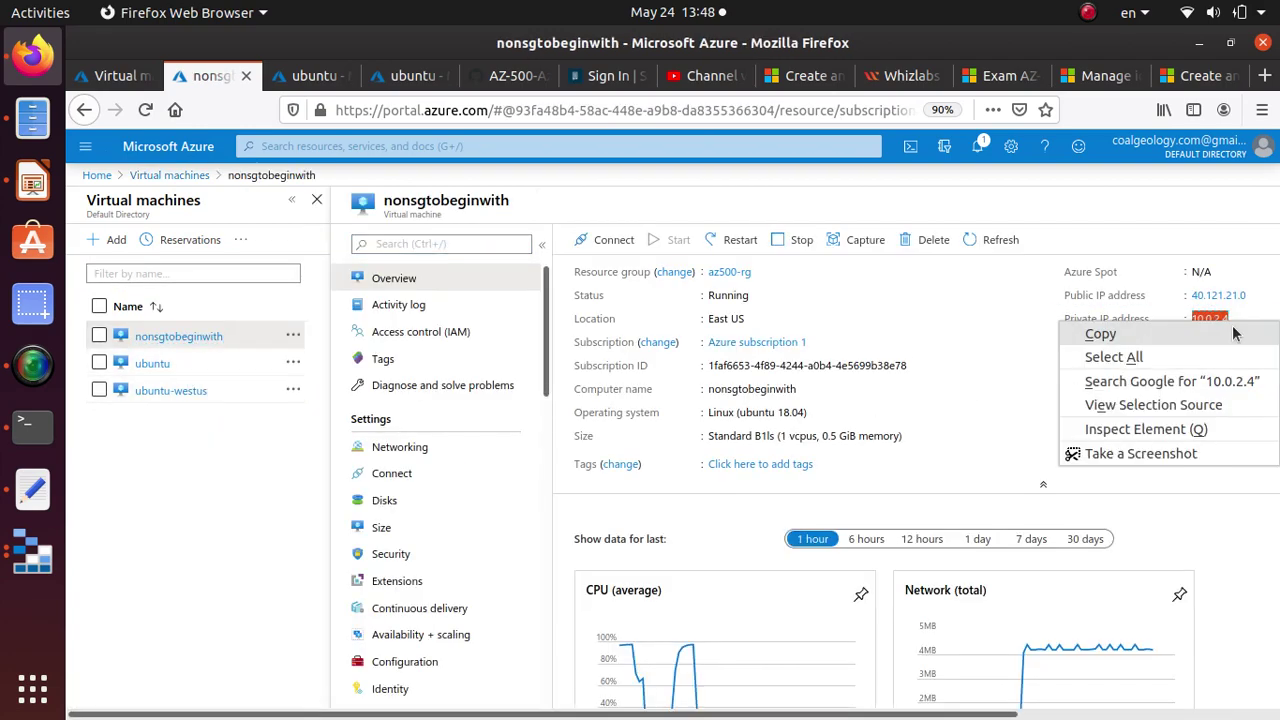
click(1015, 331)
key(alt+Tab)
click(391, 107)
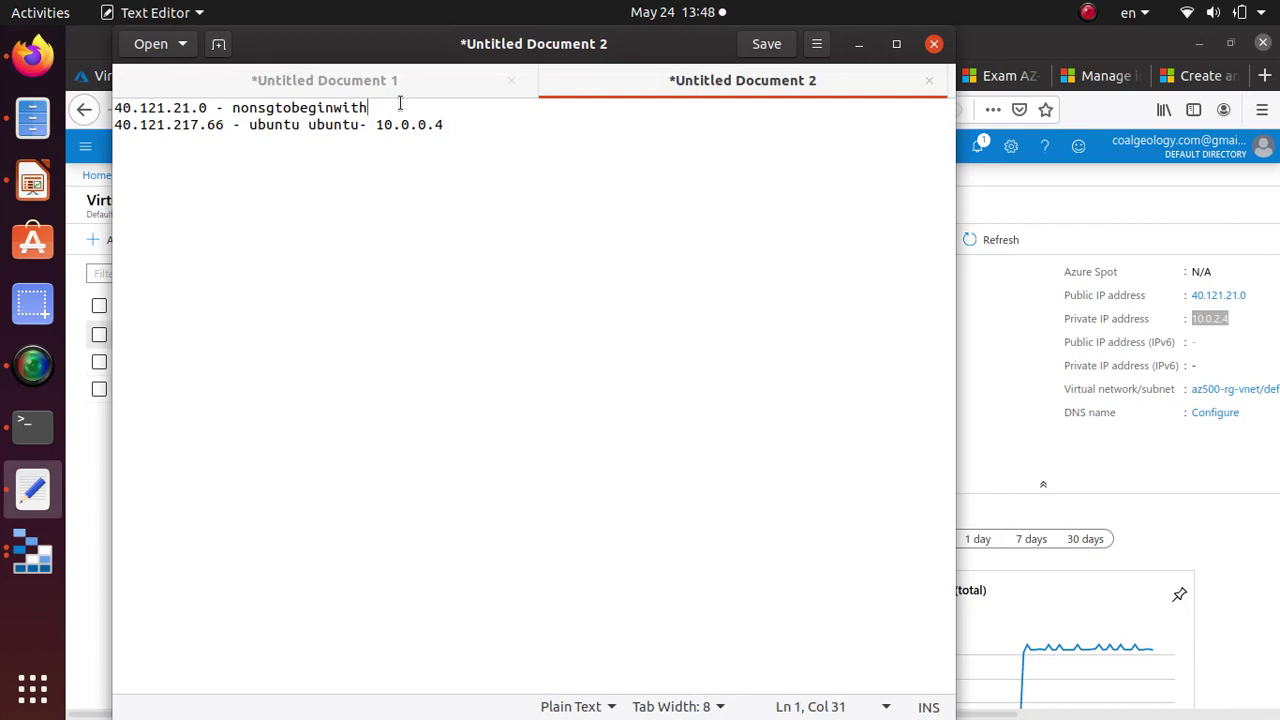
text(-)
key(ctrl+v)
Review the noted IPs 40.121.217.66, 10.0.2.4 and 10.0.0.4.
drag(452, 125, 82, 108)
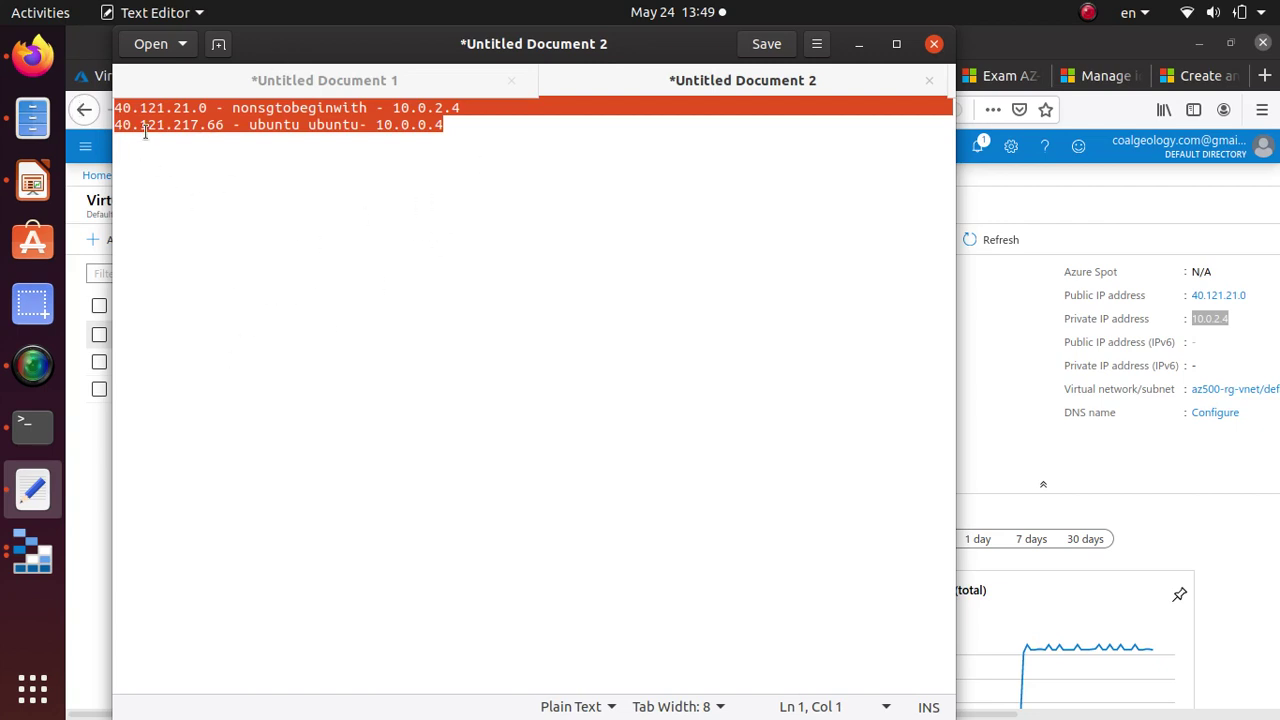
click(147, 127)
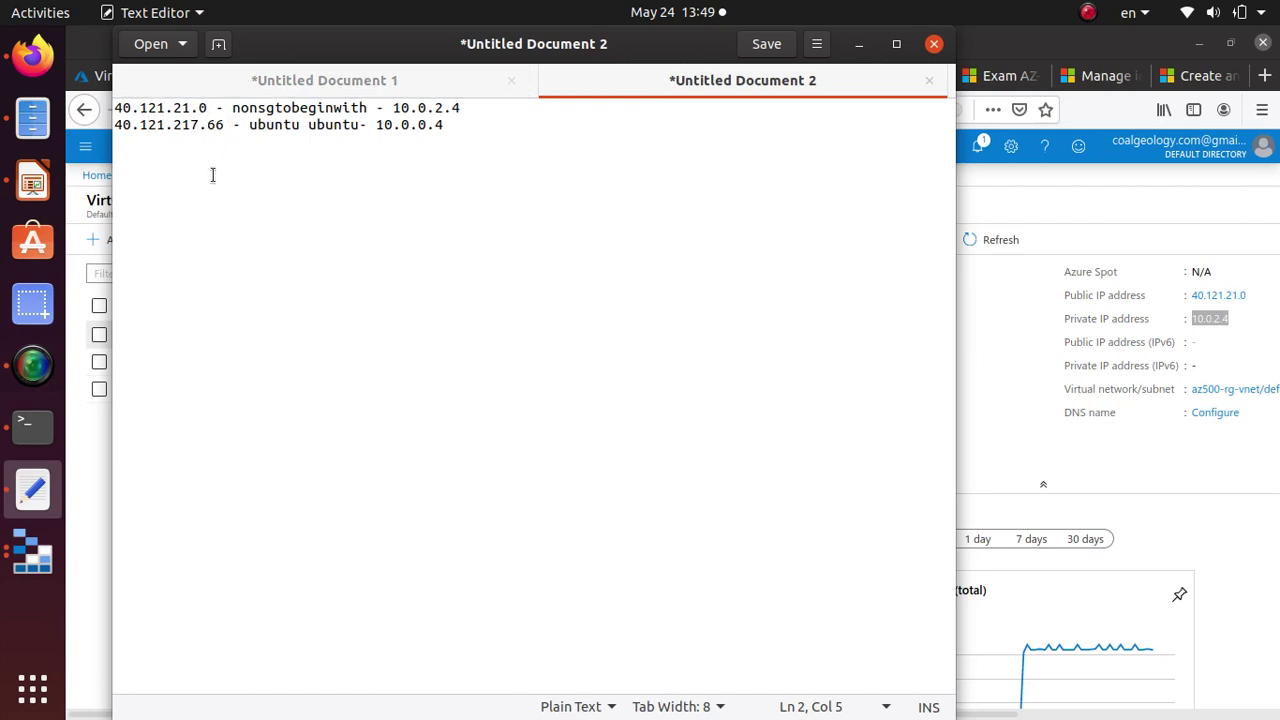
drag(228, 127, 100, 130)
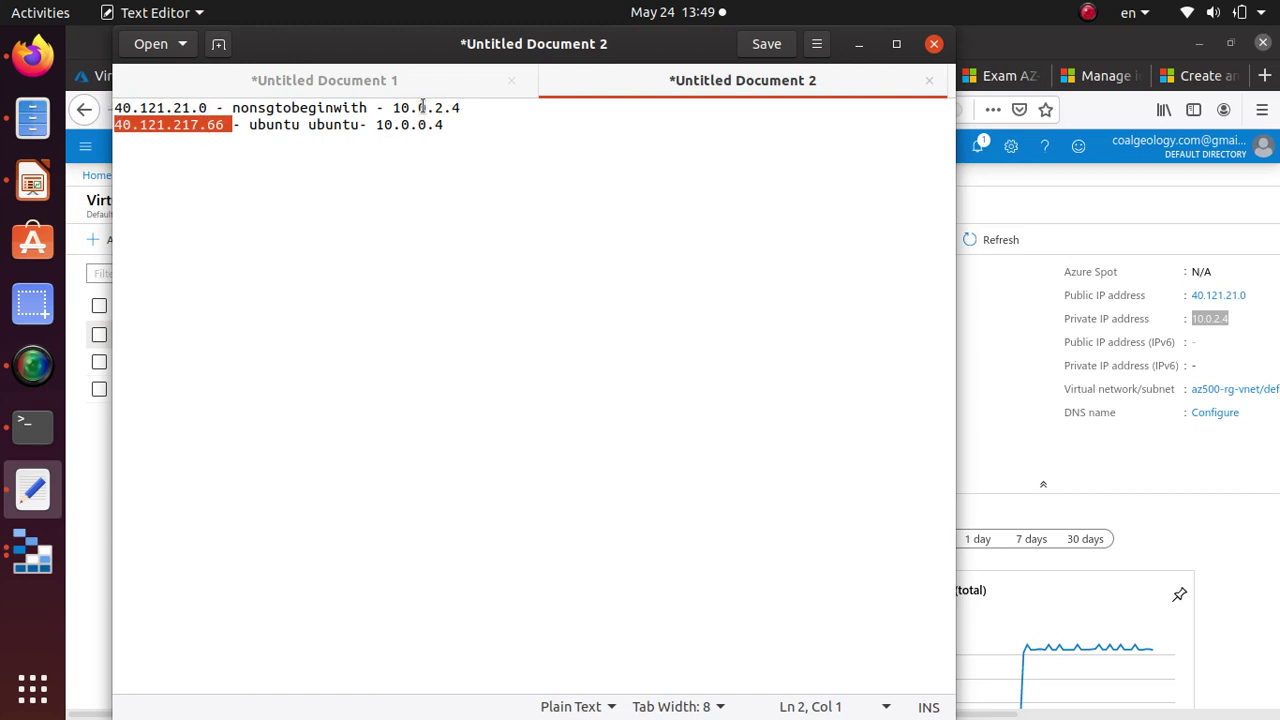
drag(392, 107, 461, 107)
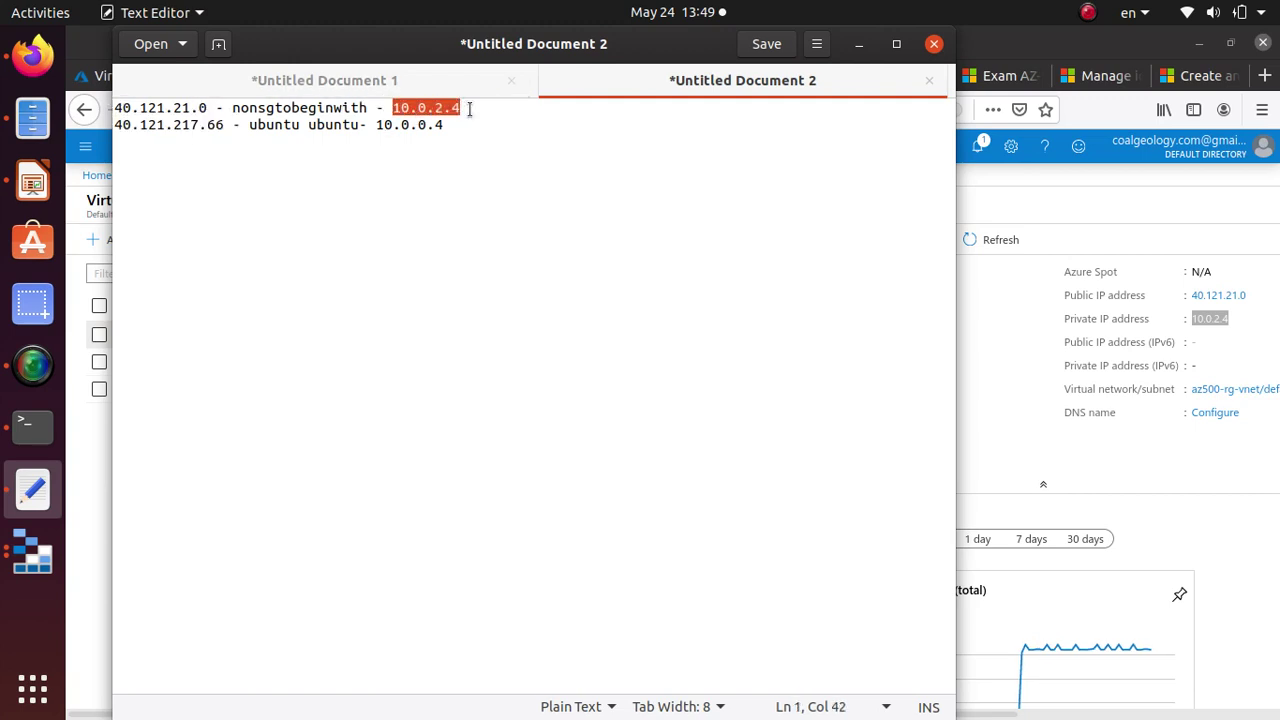
drag(376, 124, 468, 127)
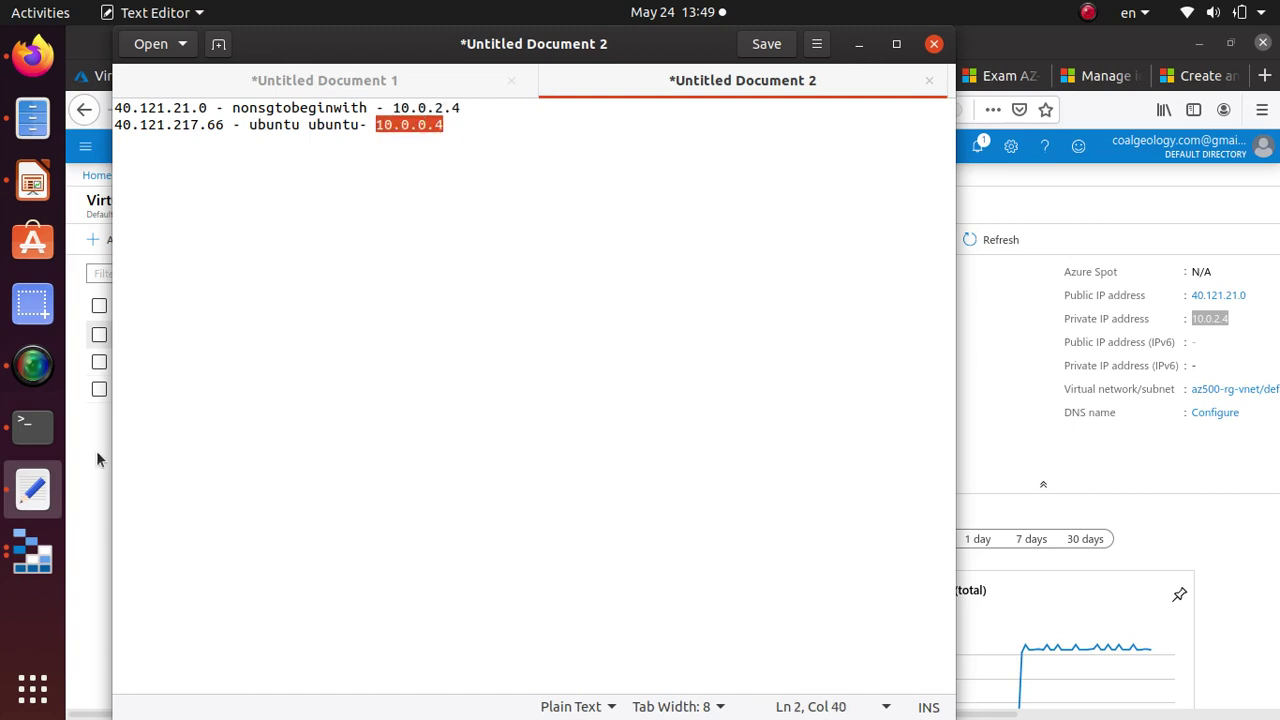
click(31, 444)
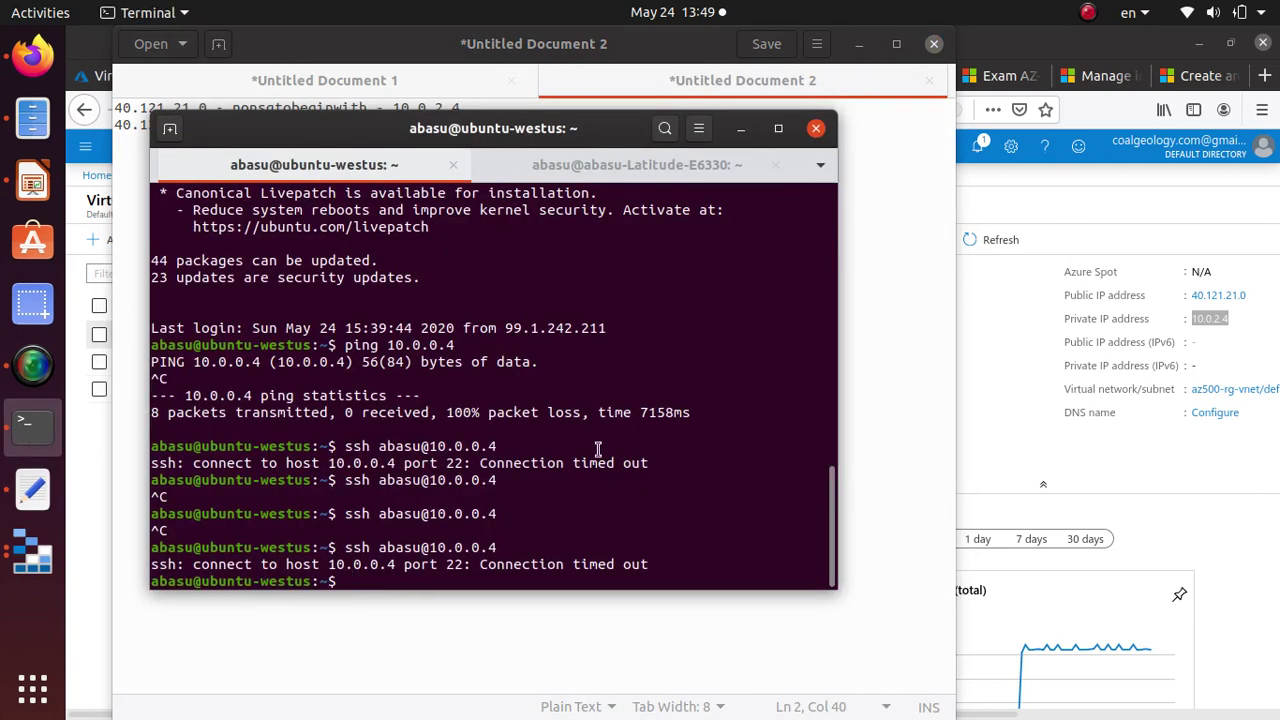
Log out of the ubuntu-westus session and clear the terminal.
key(ctrl+c)
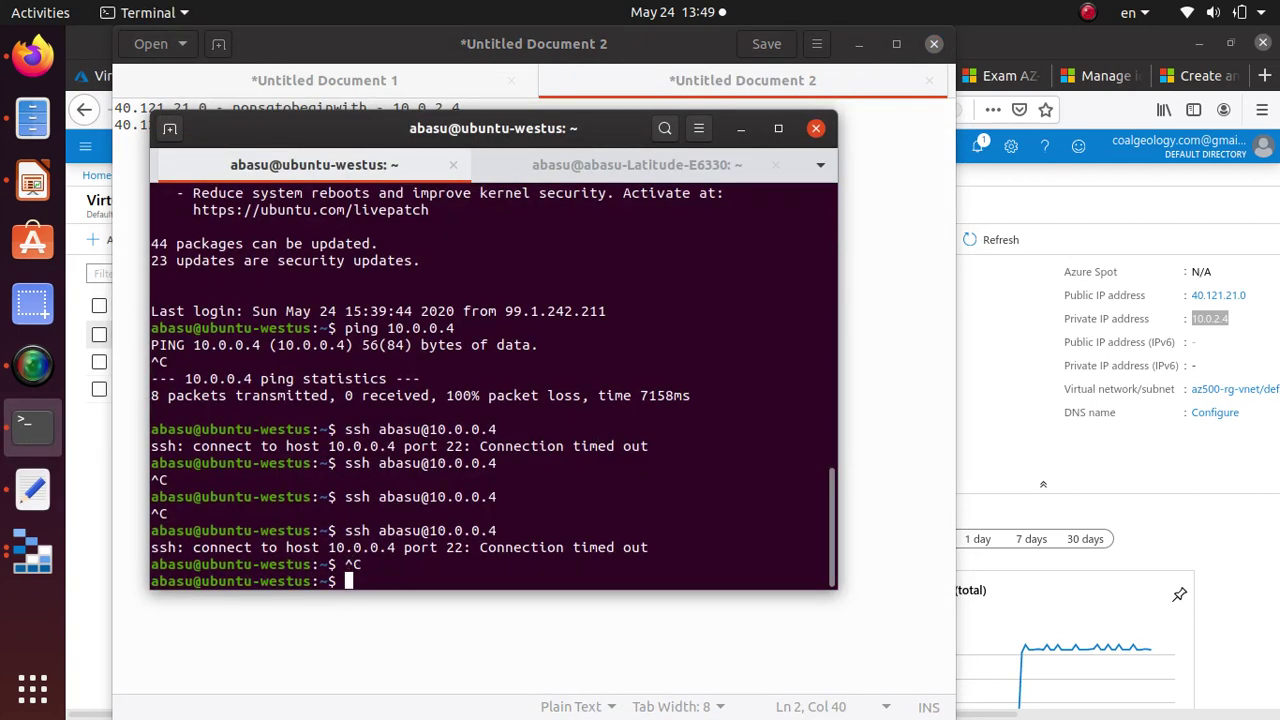
key(ctrl+d)
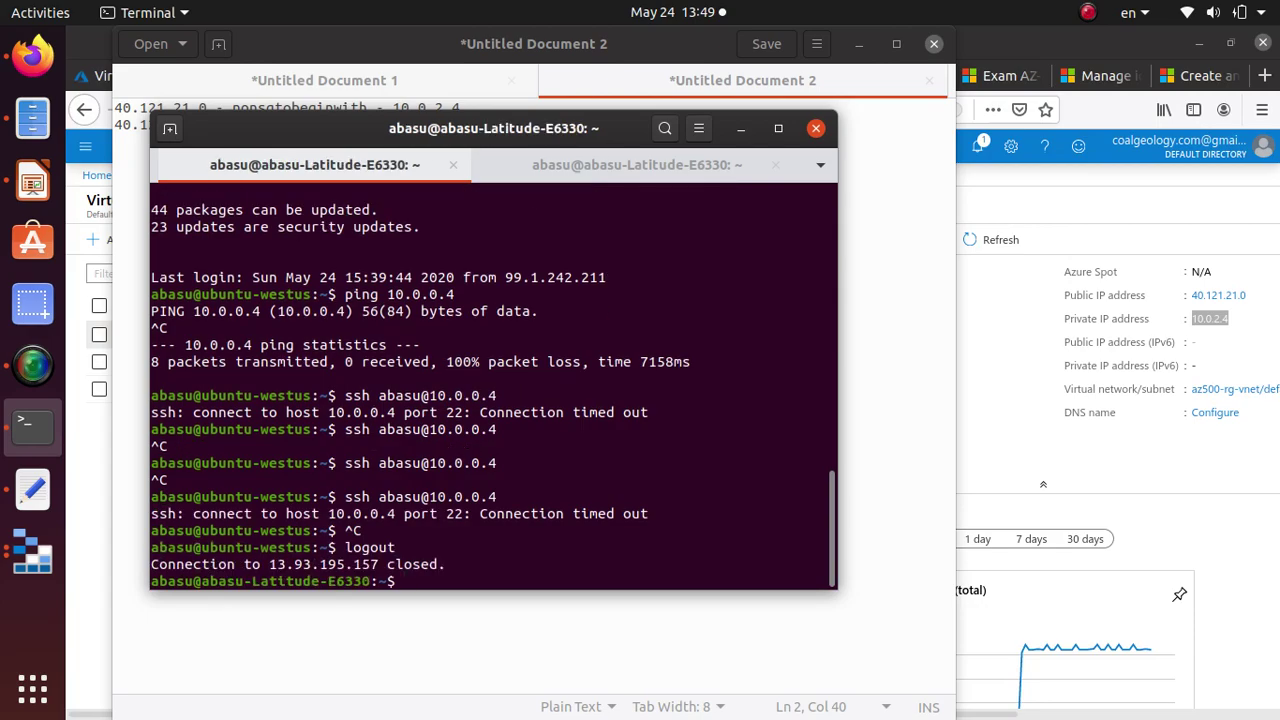
text(clear)
key(Return)
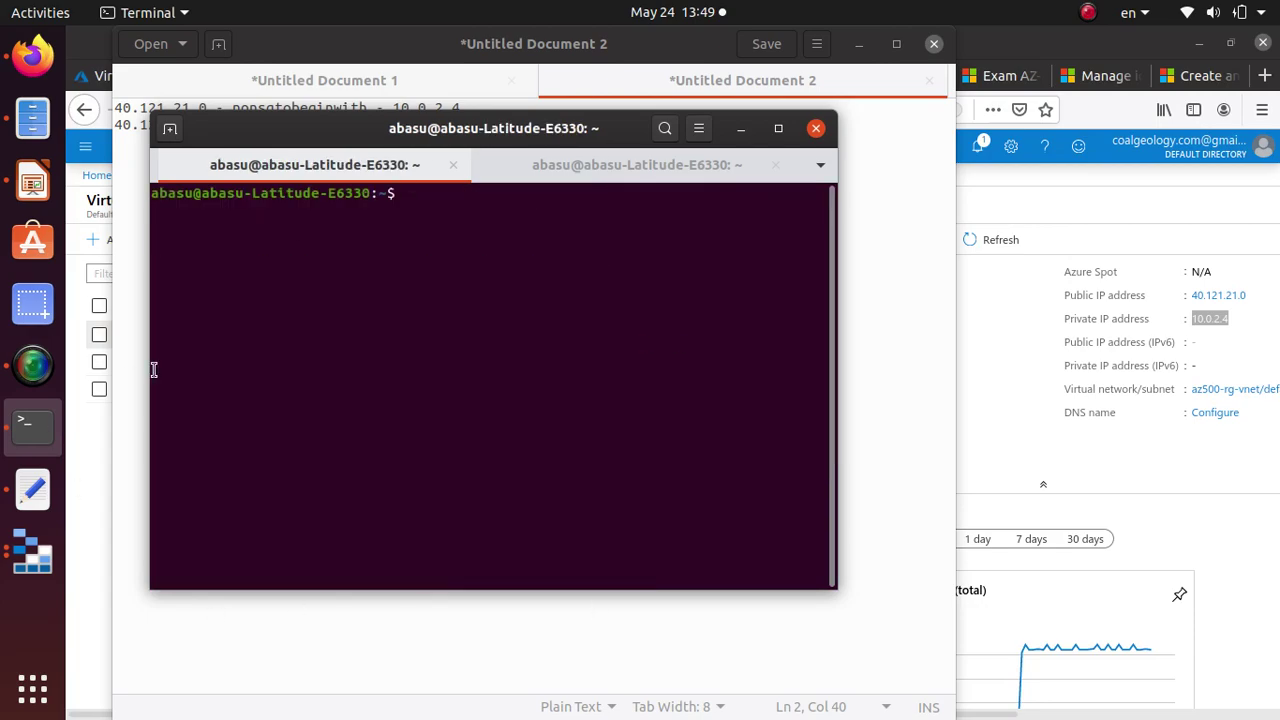
drag(162, 190, 380, 191)
click(442, 258)
Run an SSH command to 40.121.217.66 using the IP copied from the notes (misspelled 'shh').
click(117, 158)
drag(224, 124, 110, 126)
right_click(134, 133)
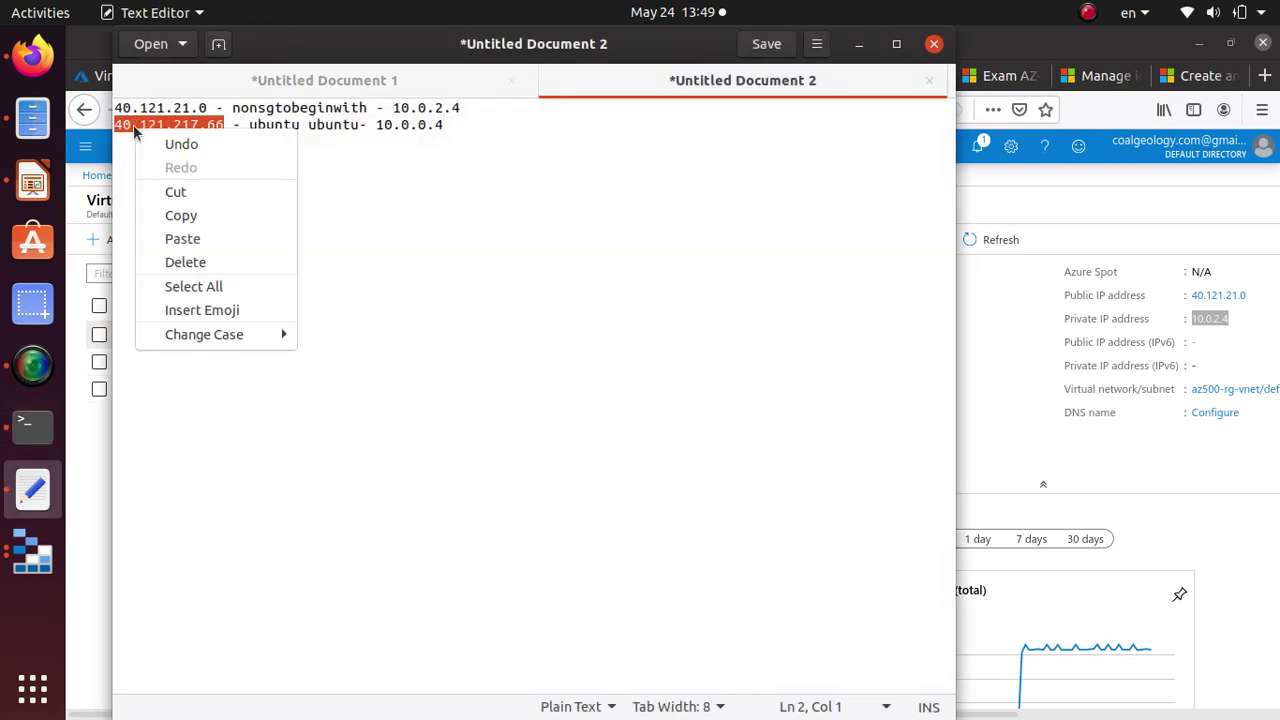
click(200, 214)
key(alt+Tab)
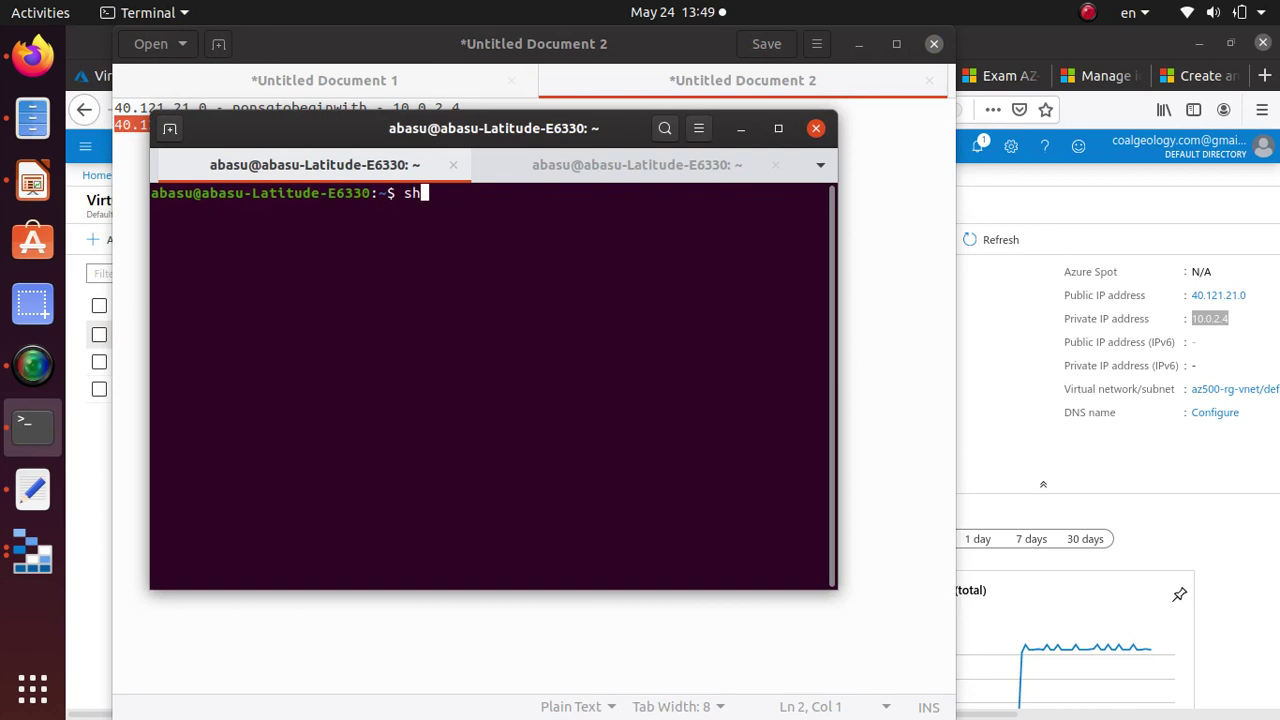
right_click(620, 245)
click(660, 316)
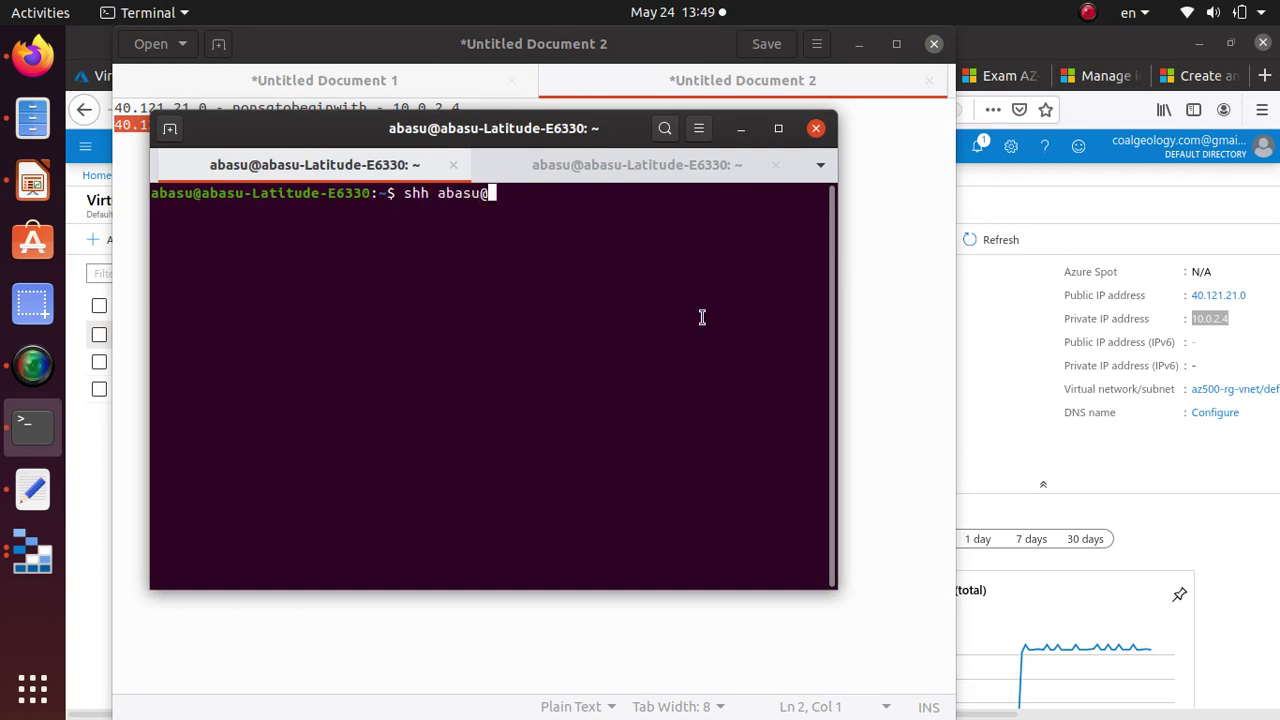
key(Return)
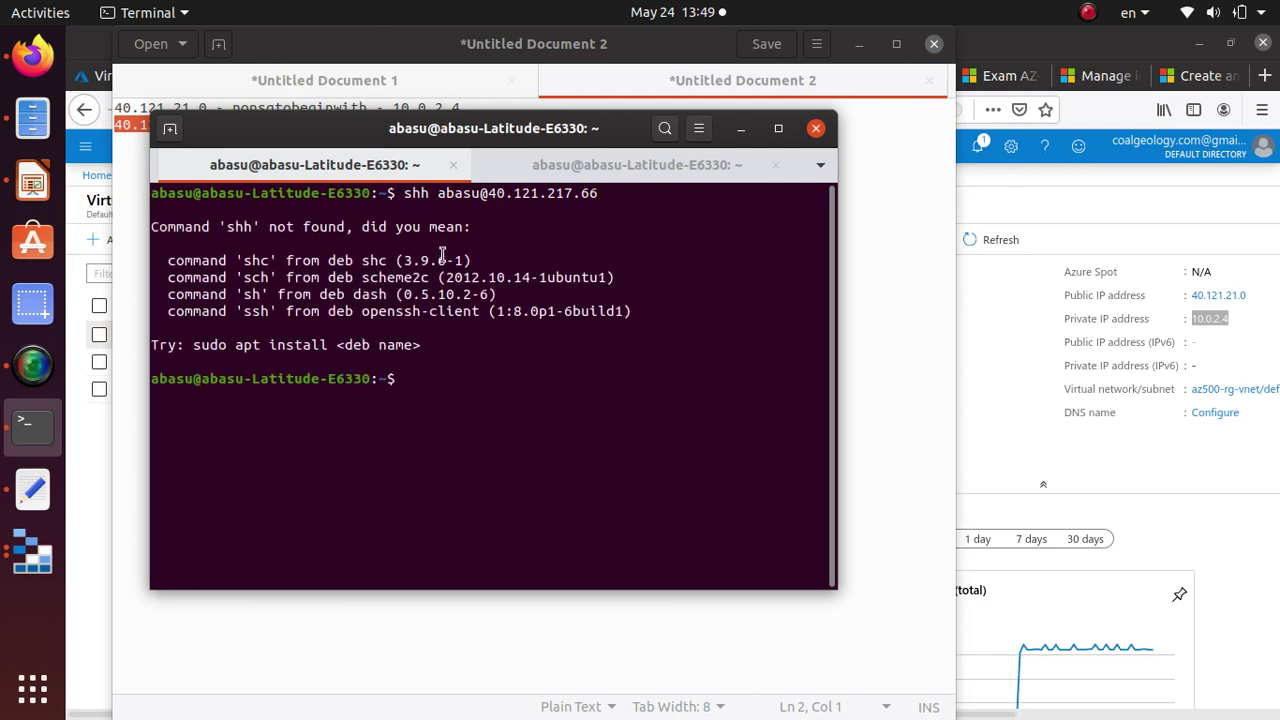
Correct 'shh' to 'ssh' and rerun the connection to 40.121.217.66.
key(Up)
key(Left)
key(Left)
key(Left)
key(Left)
key(Left)
key(Left)
key(Left)
key(Left)
key(Left)
key(Left)
key(Left)
key(Left)
key(Left)
key(Left)
key(Left)
key(Left)
key(Left)
key(Left)
key(Left)
key(Left)
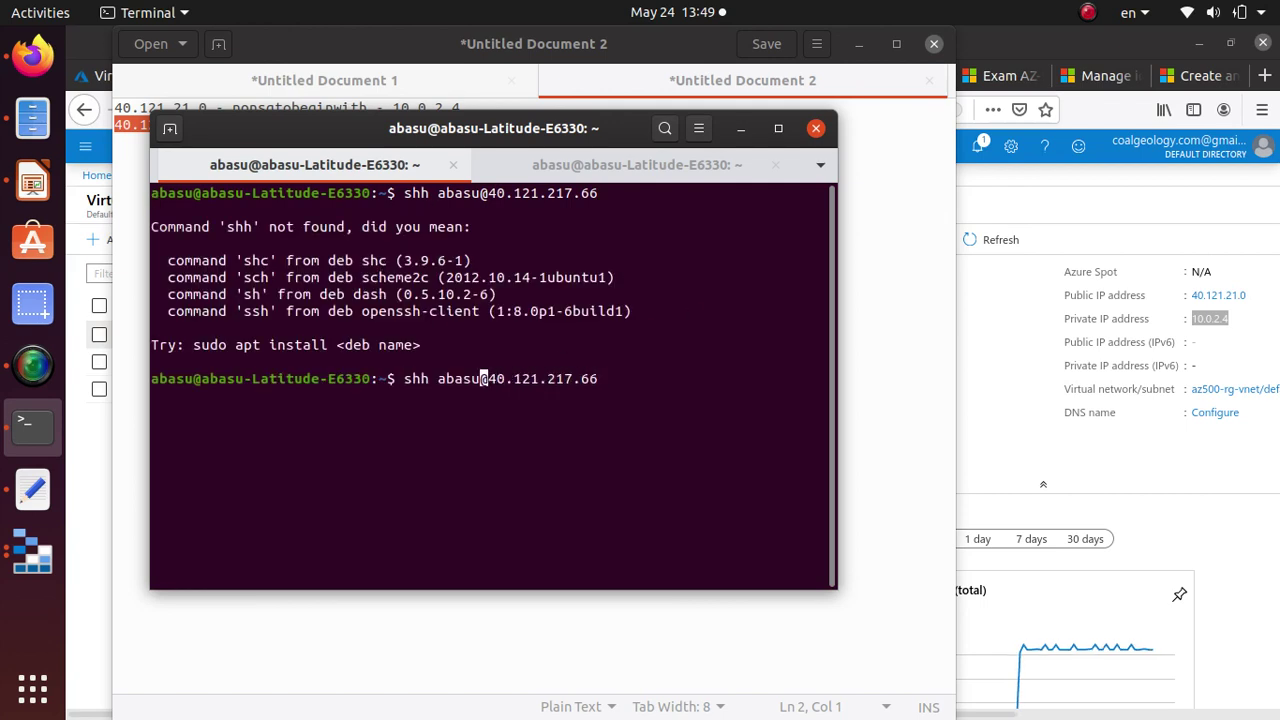
key(BackSpace)
key(BackSpace)
text(sh)
key(Return)
key(alt+Tab)
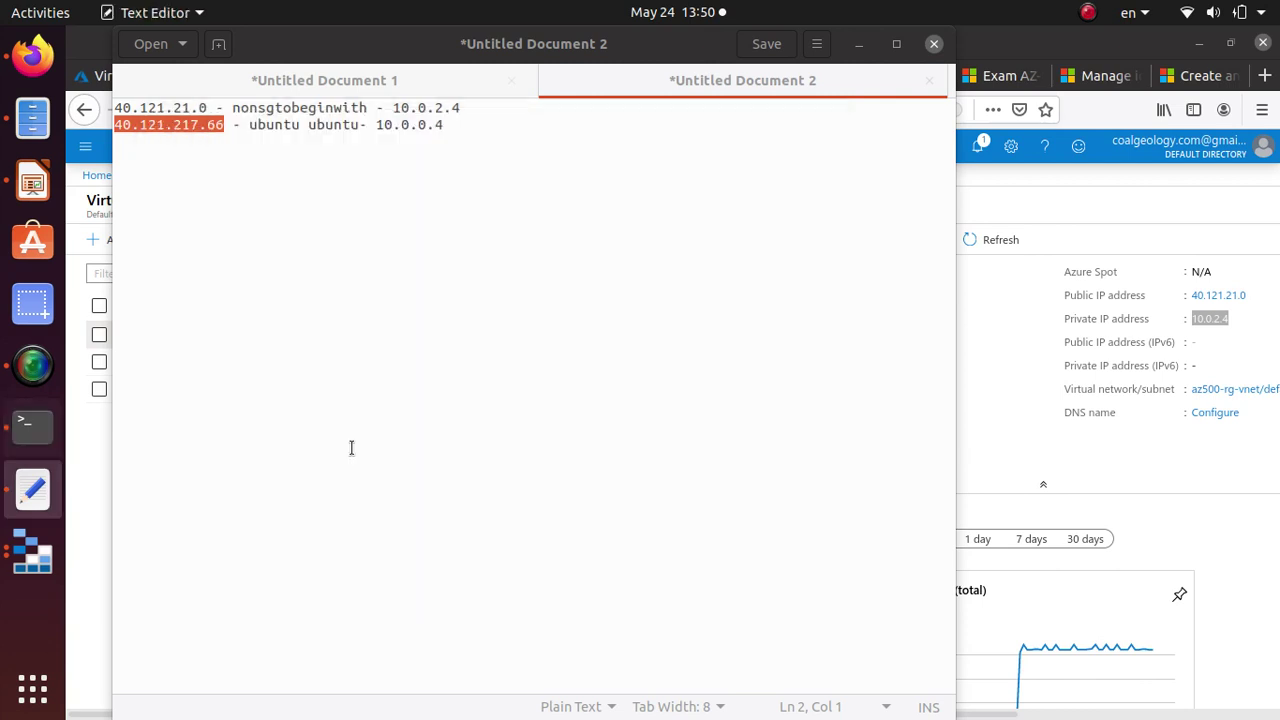
Open Security Center's Just in time VM access page and select the ubuntu and ubuntu-westus VMs.
click(88, 65)
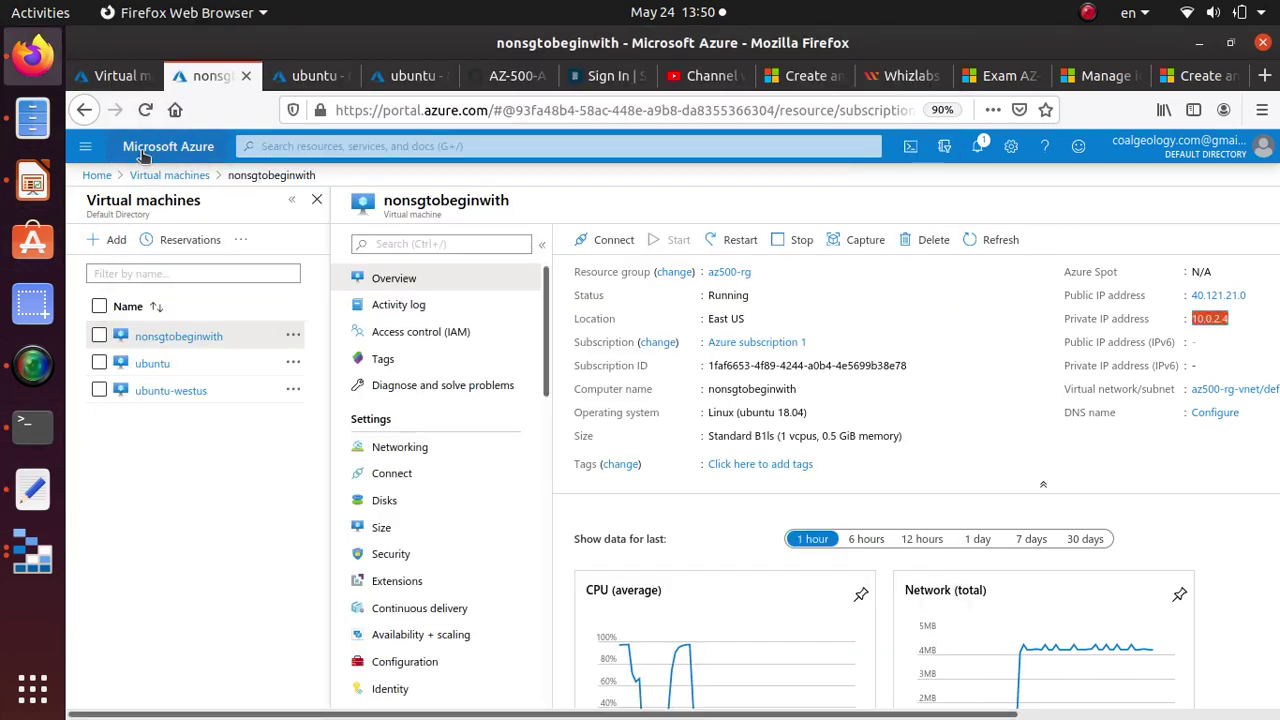
click(96, 176)
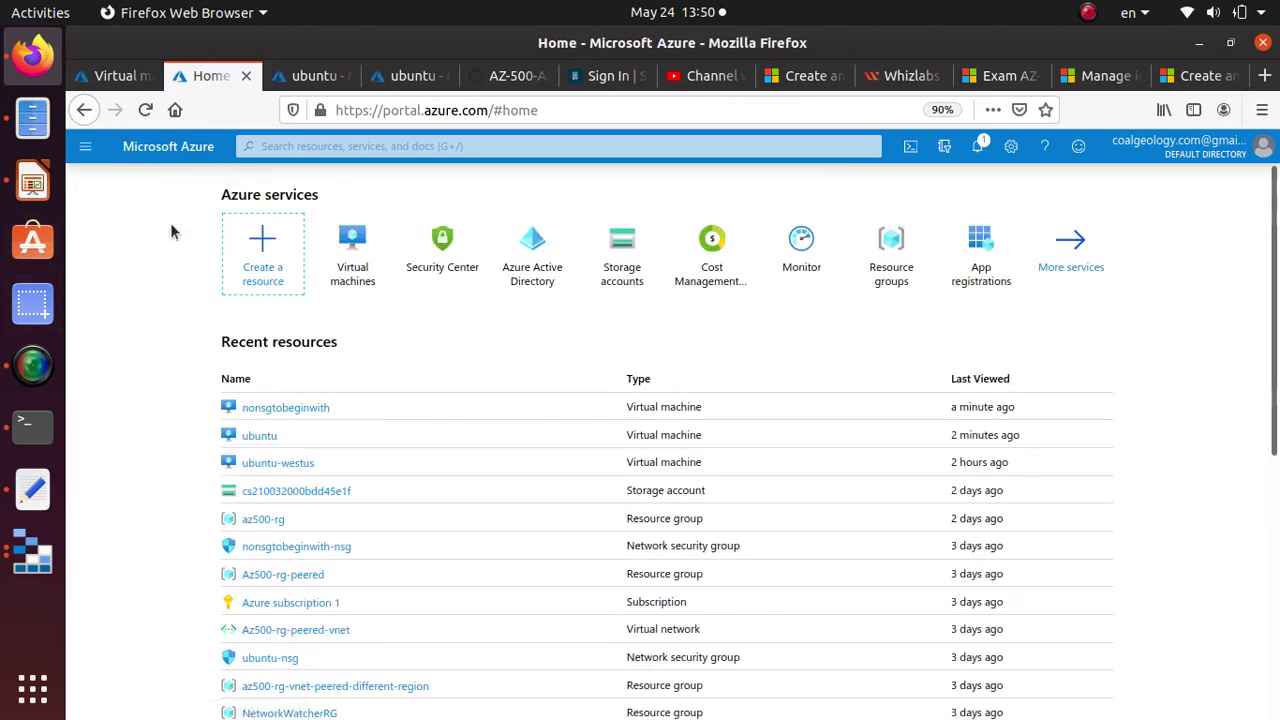
click(452, 260)
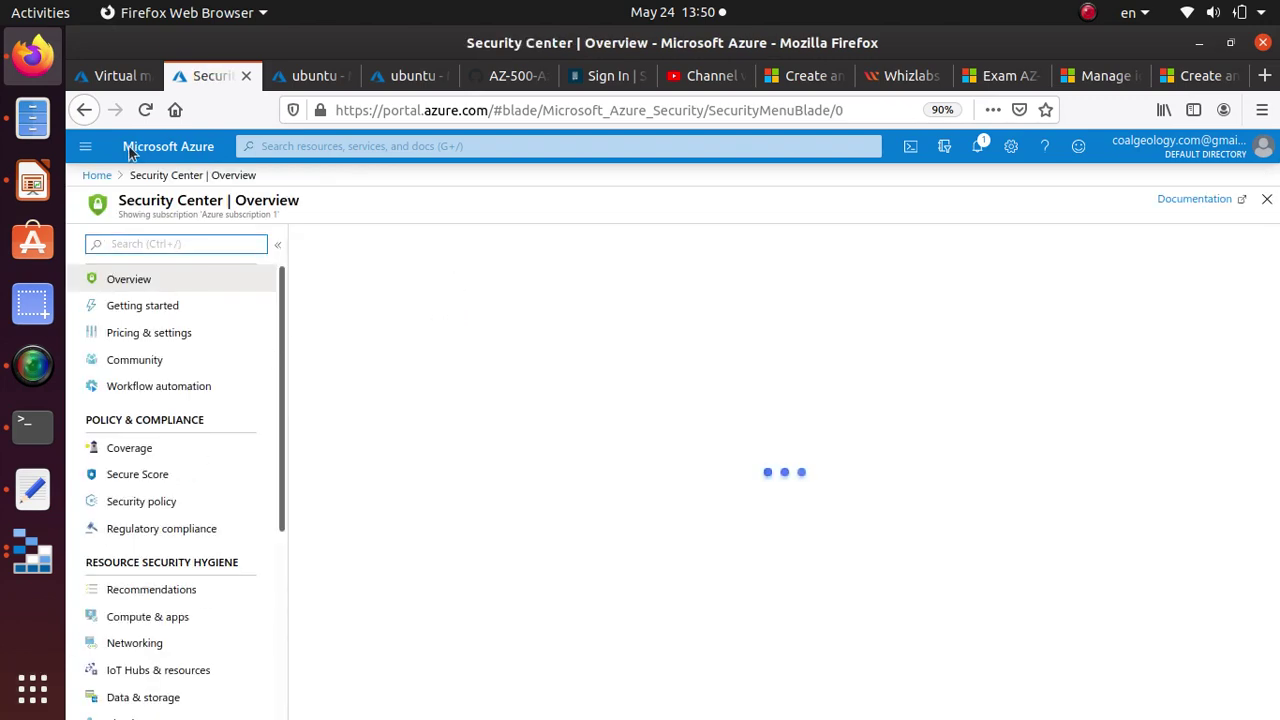
scroll(170, 408, down, 3)
scroll(171, 410, down, 3)
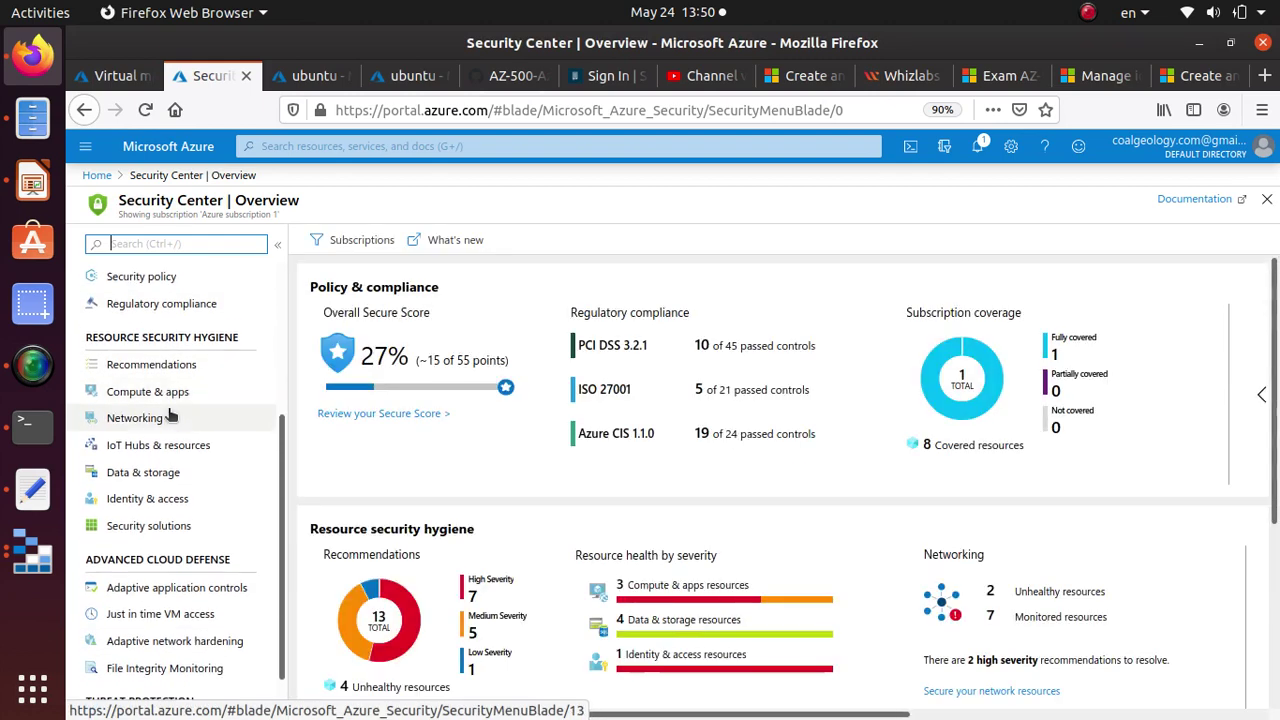
click(166, 571)
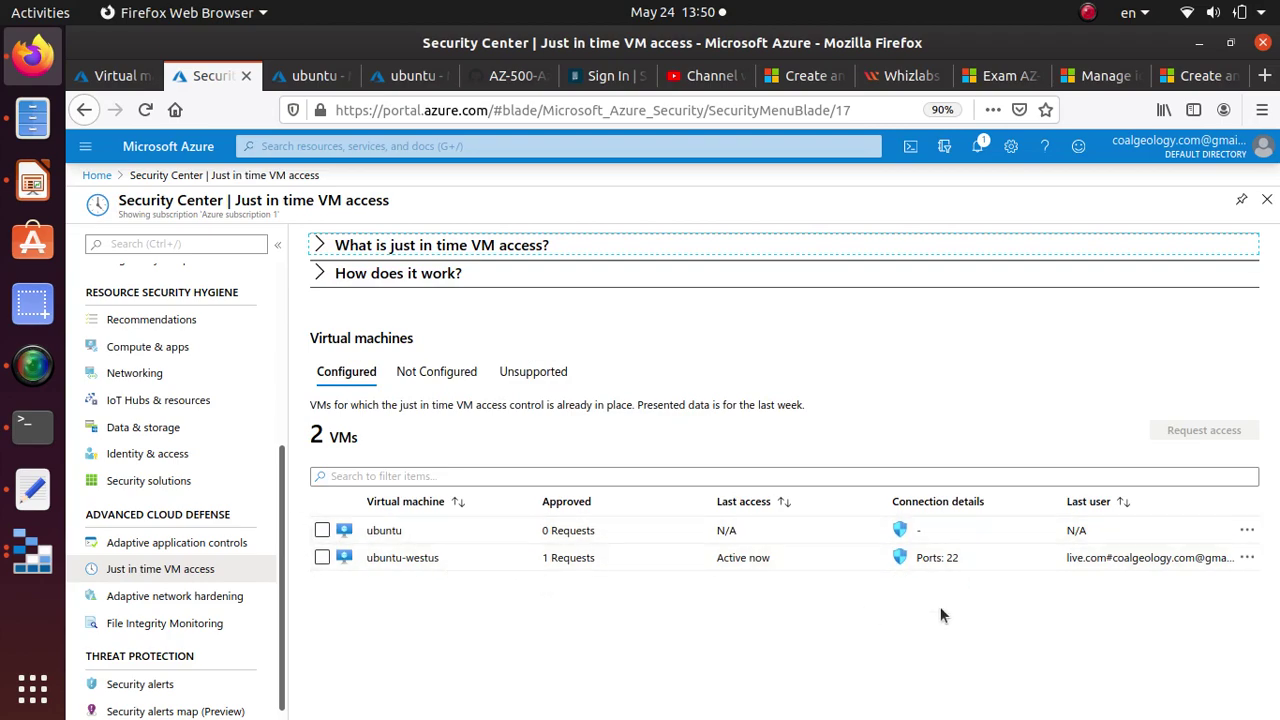
click(322, 531)
click(322, 557)
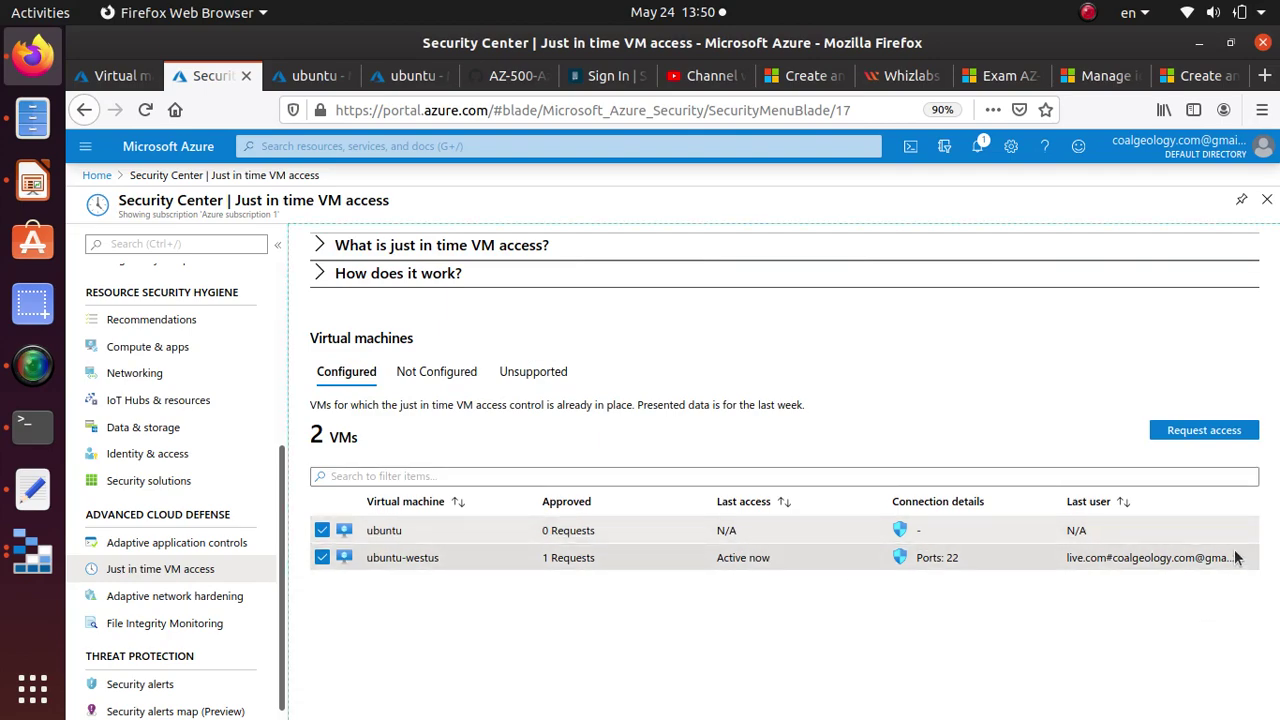
Remove the JIT policies from ubuntu and ubuntu-westus, then reload to show 0 configured VMs.
click(322, 531)
click(322, 557)
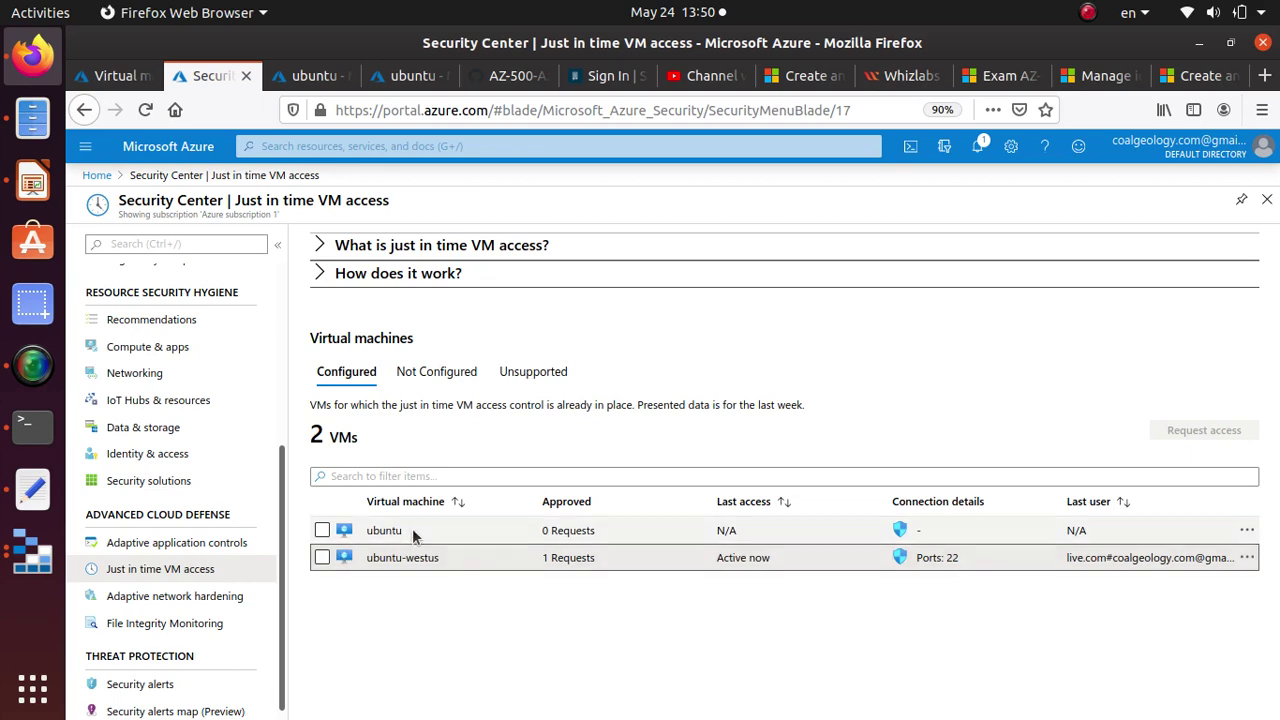
click(1247, 531)
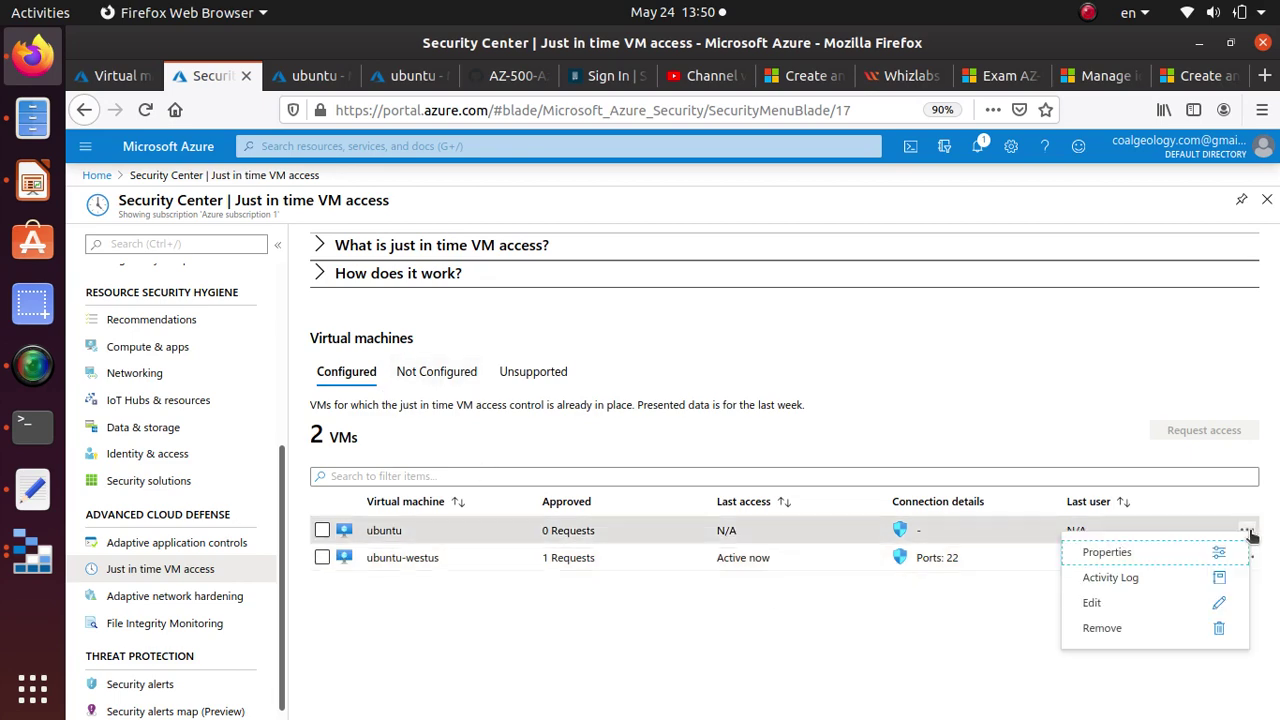
click(1110, 628)
click(897, 499)
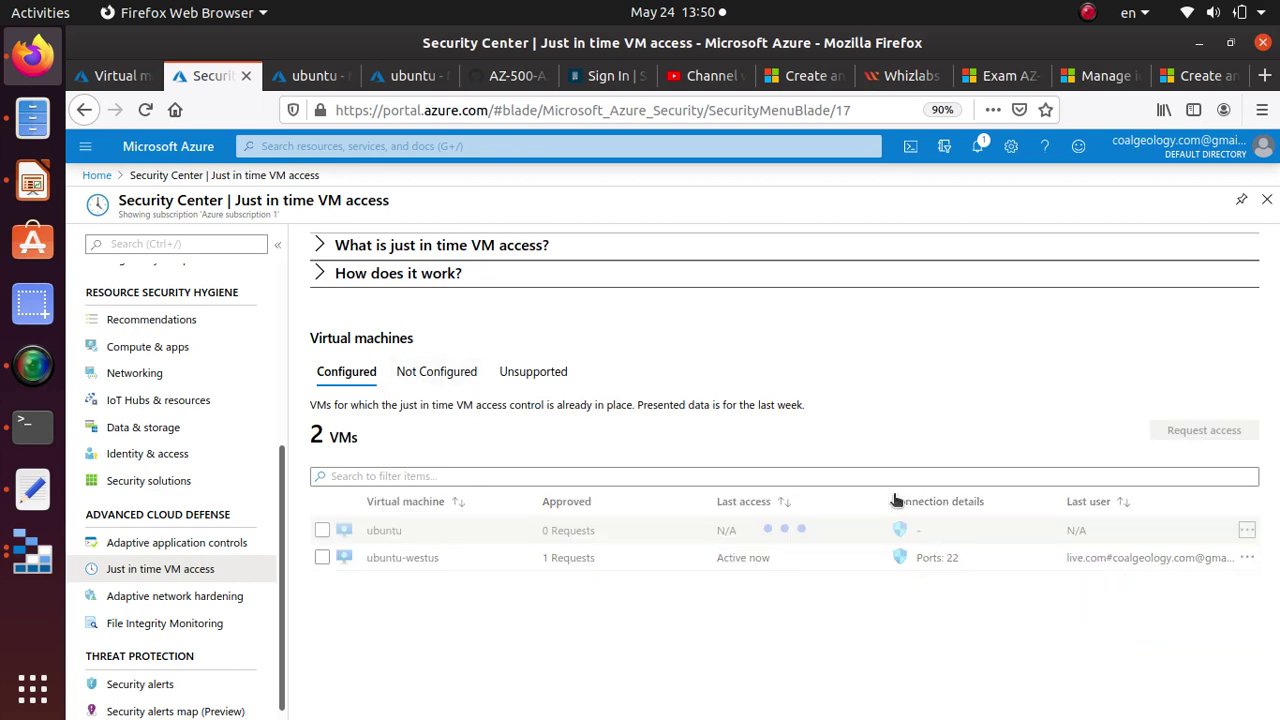
click(1247, 557)
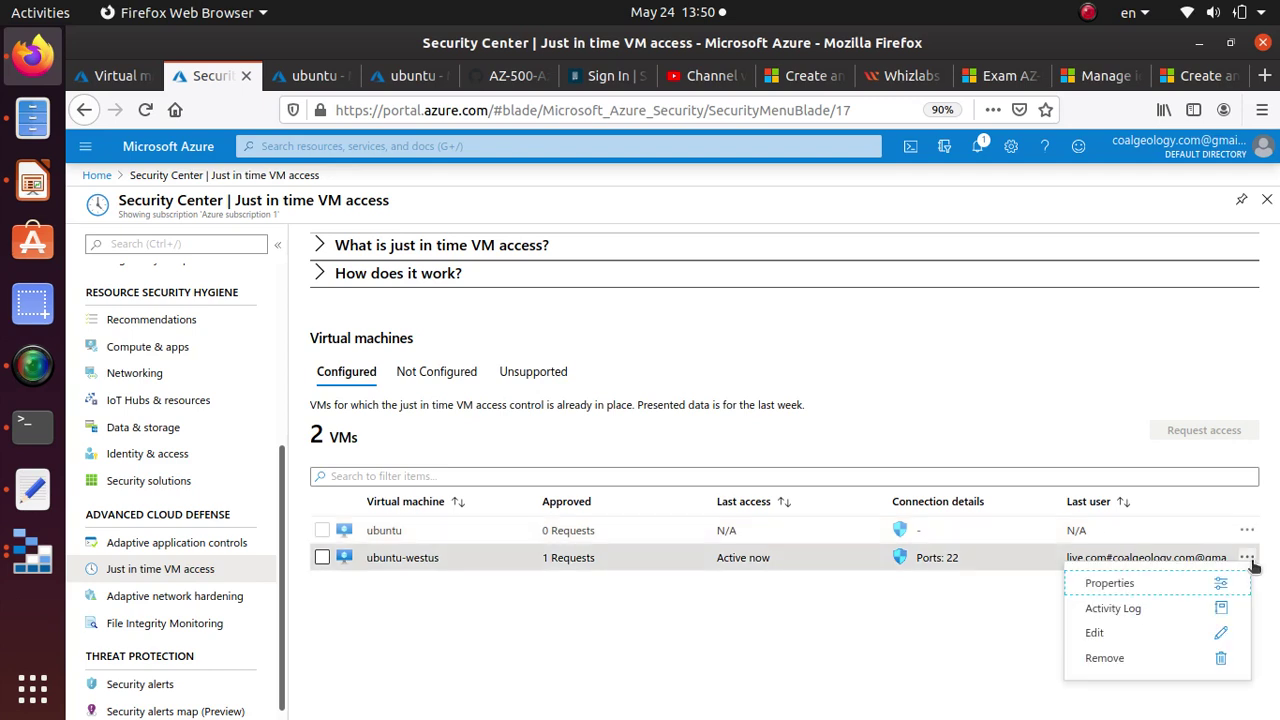
click(1119, 661)
click(902, 517)
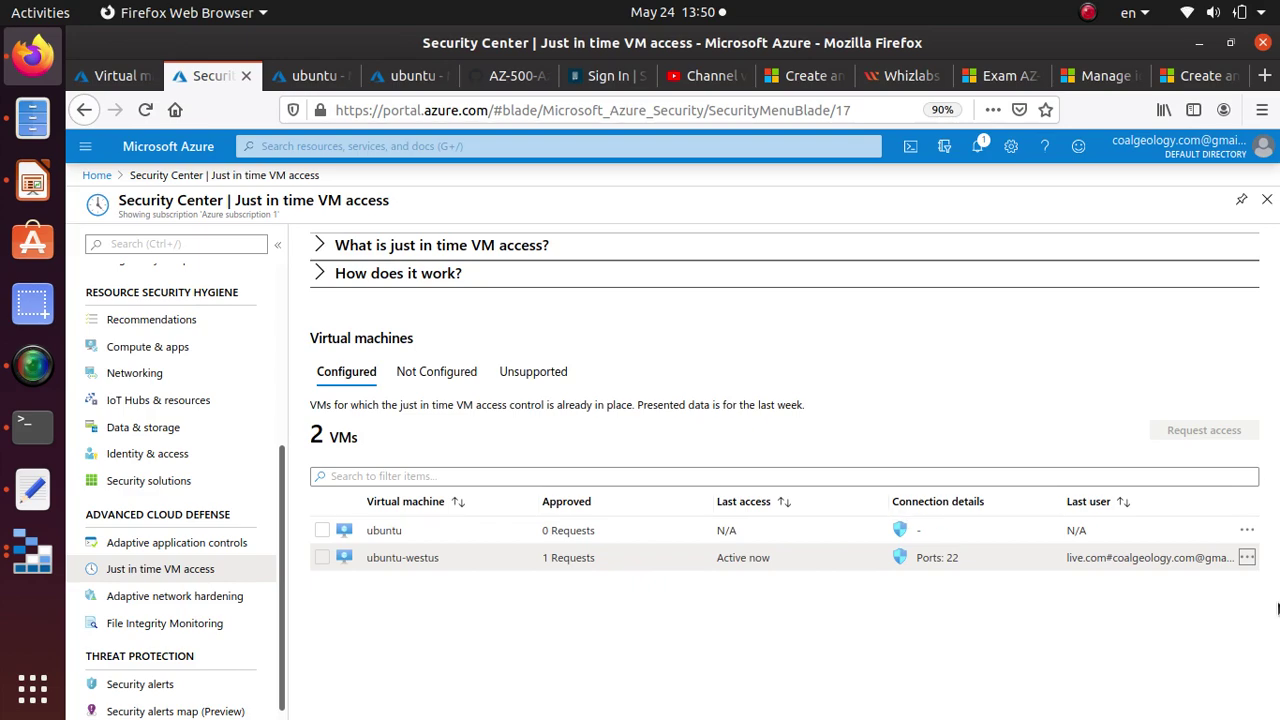
click(980, 150)
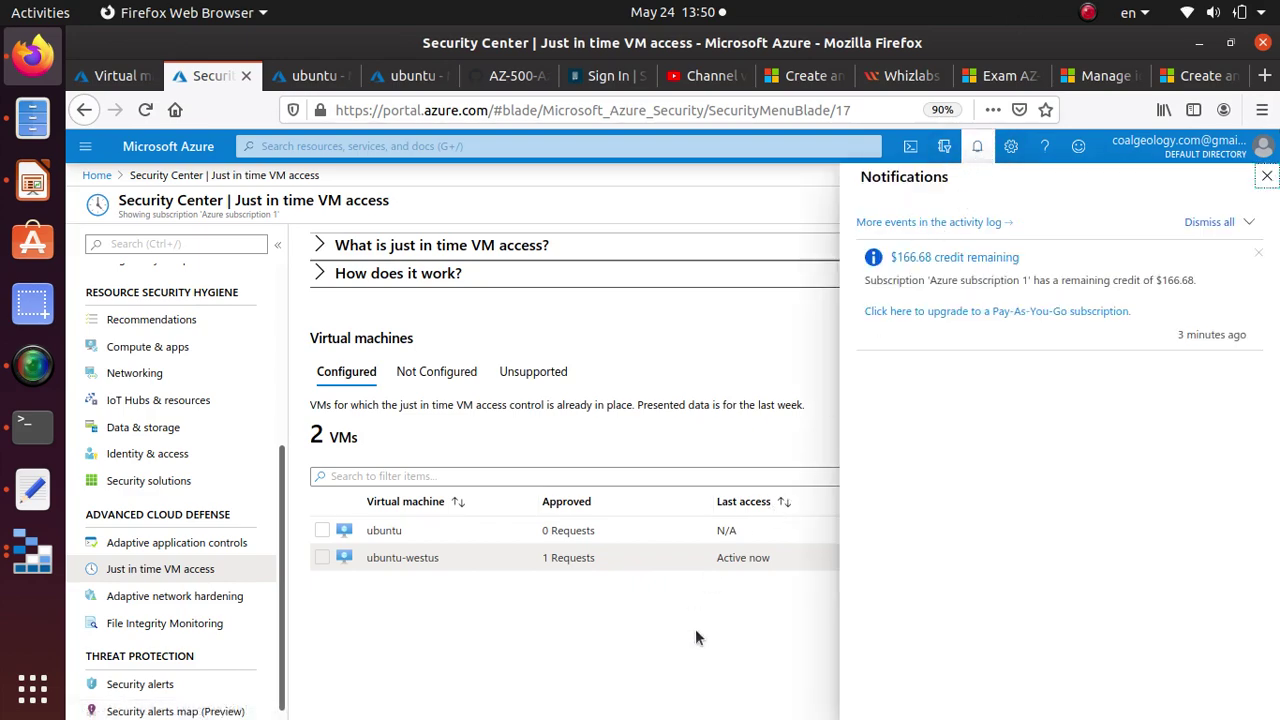
click(145, 110)
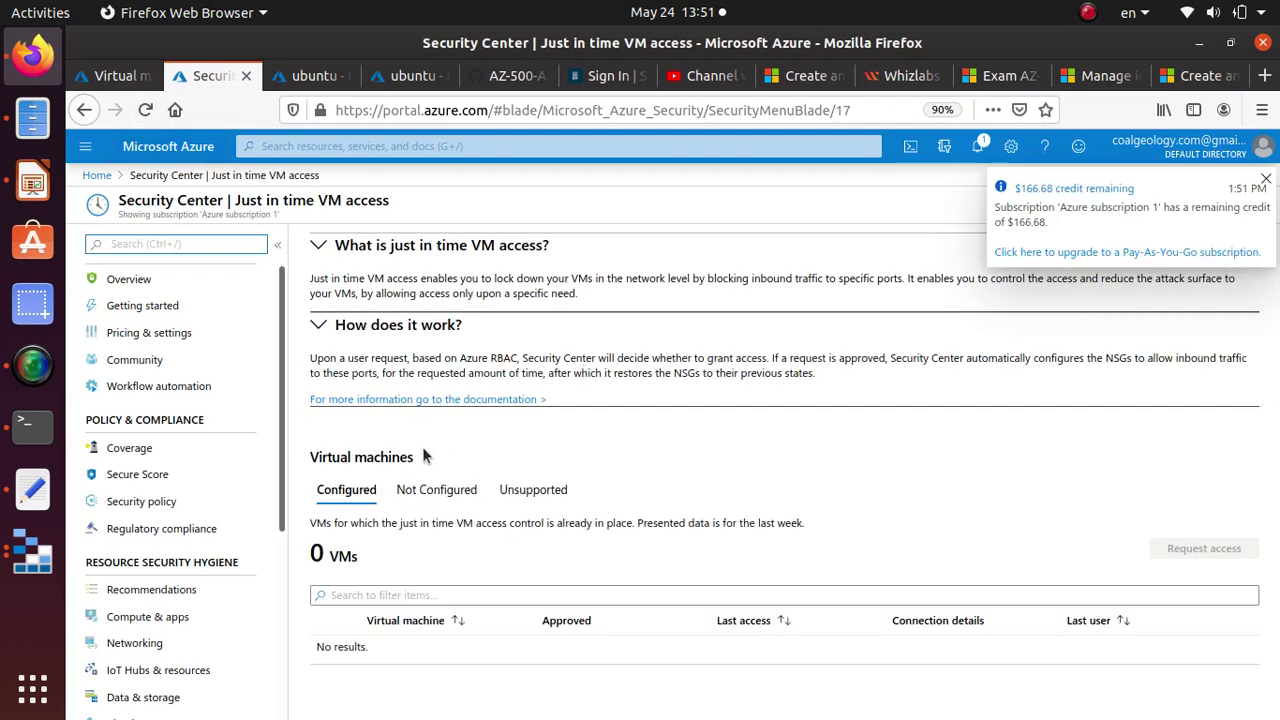
Abort the hanging SSH attempts in the terminal.
click(346, 497)
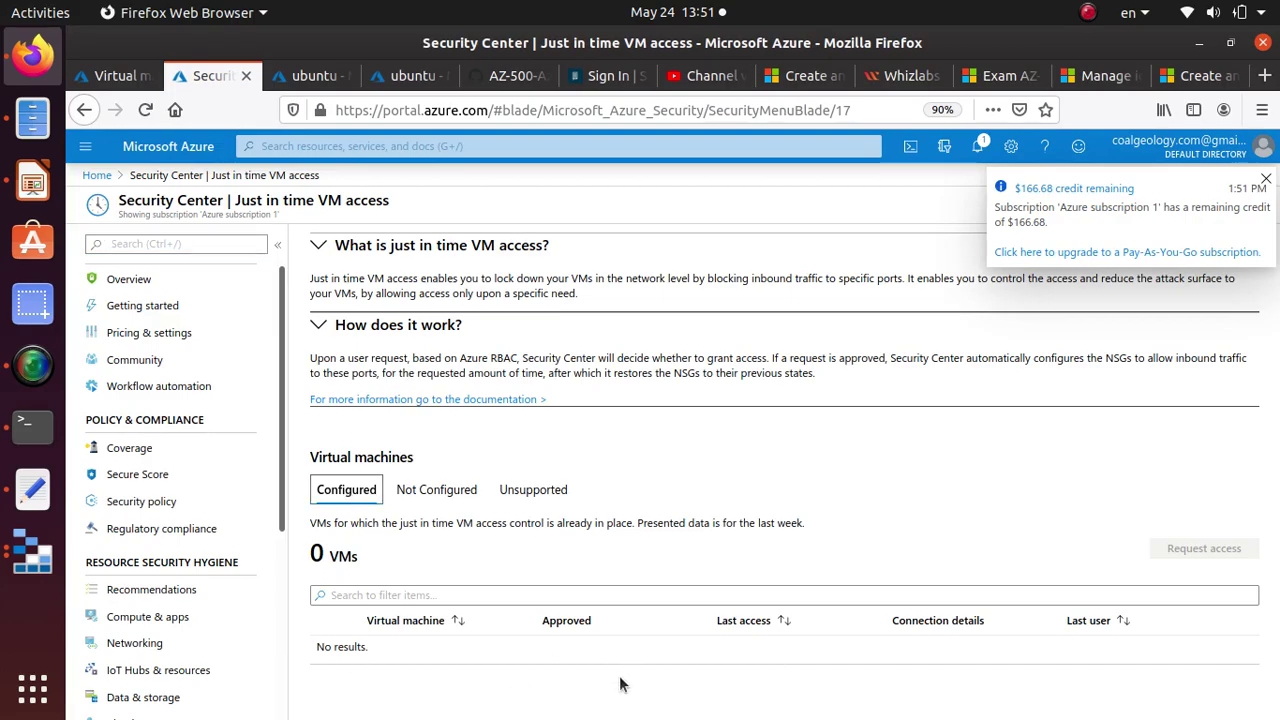
click(27, 449)
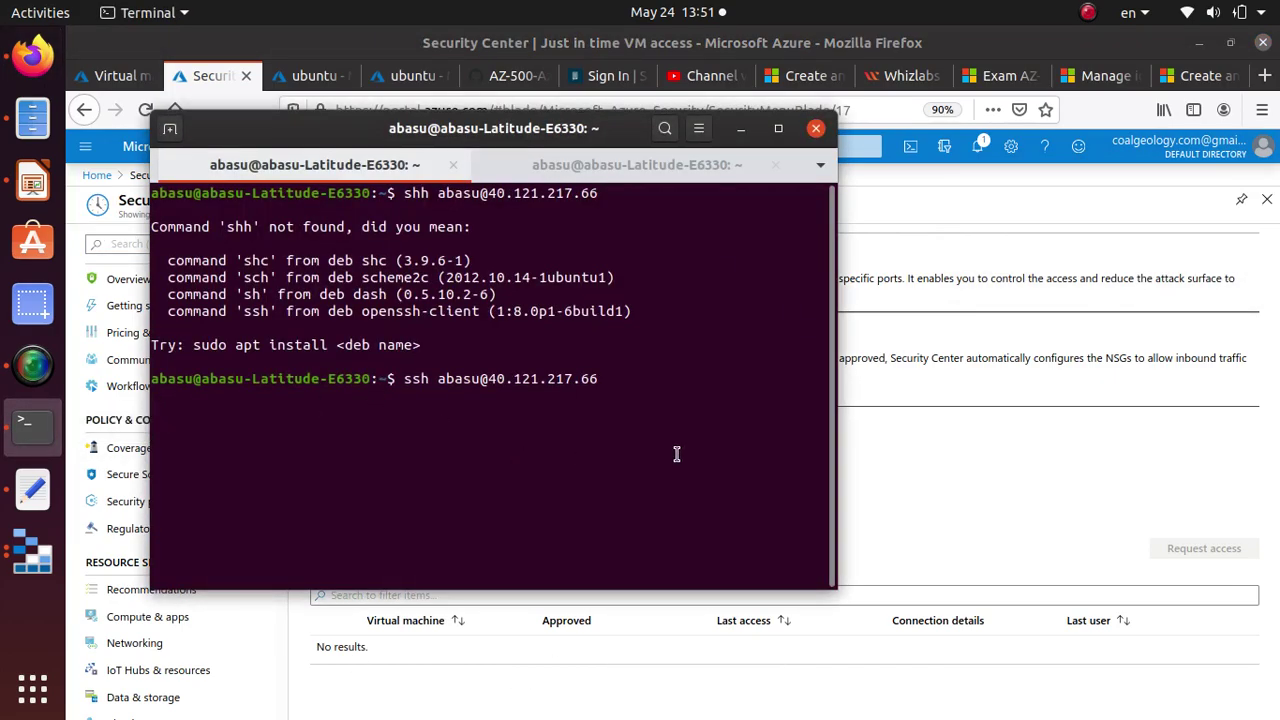
key(ctrl+c)
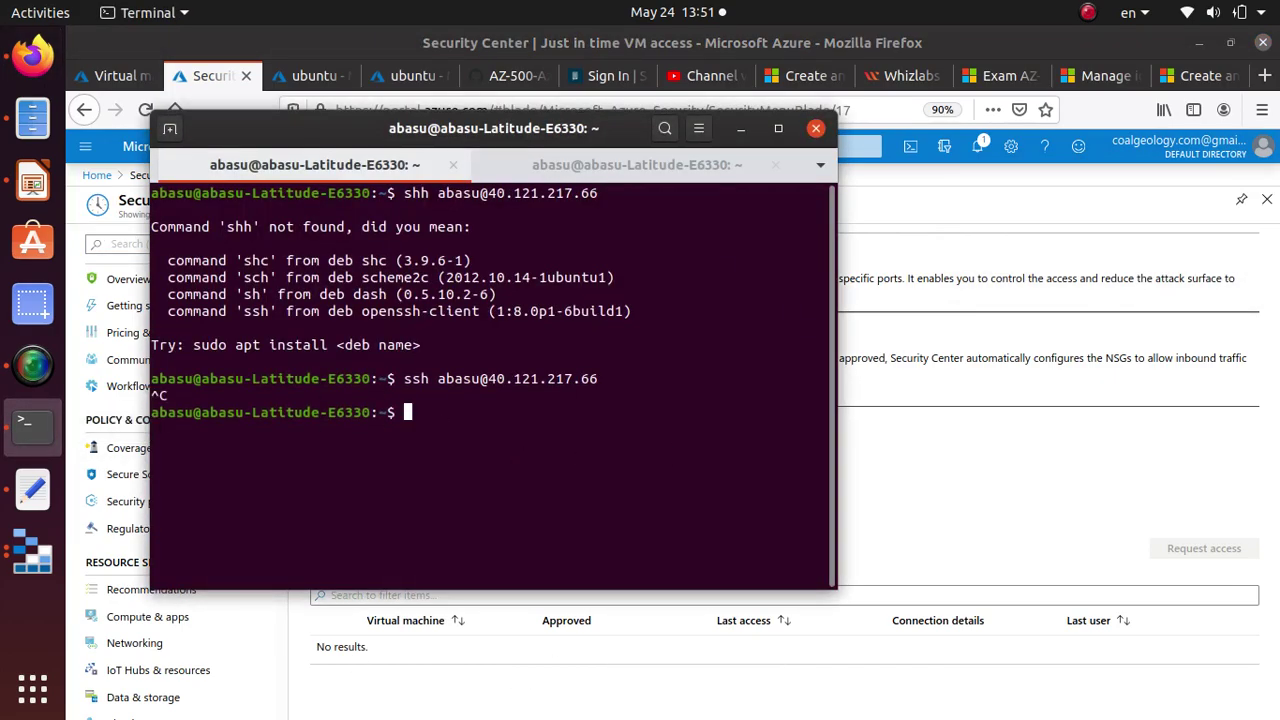
key(Up)
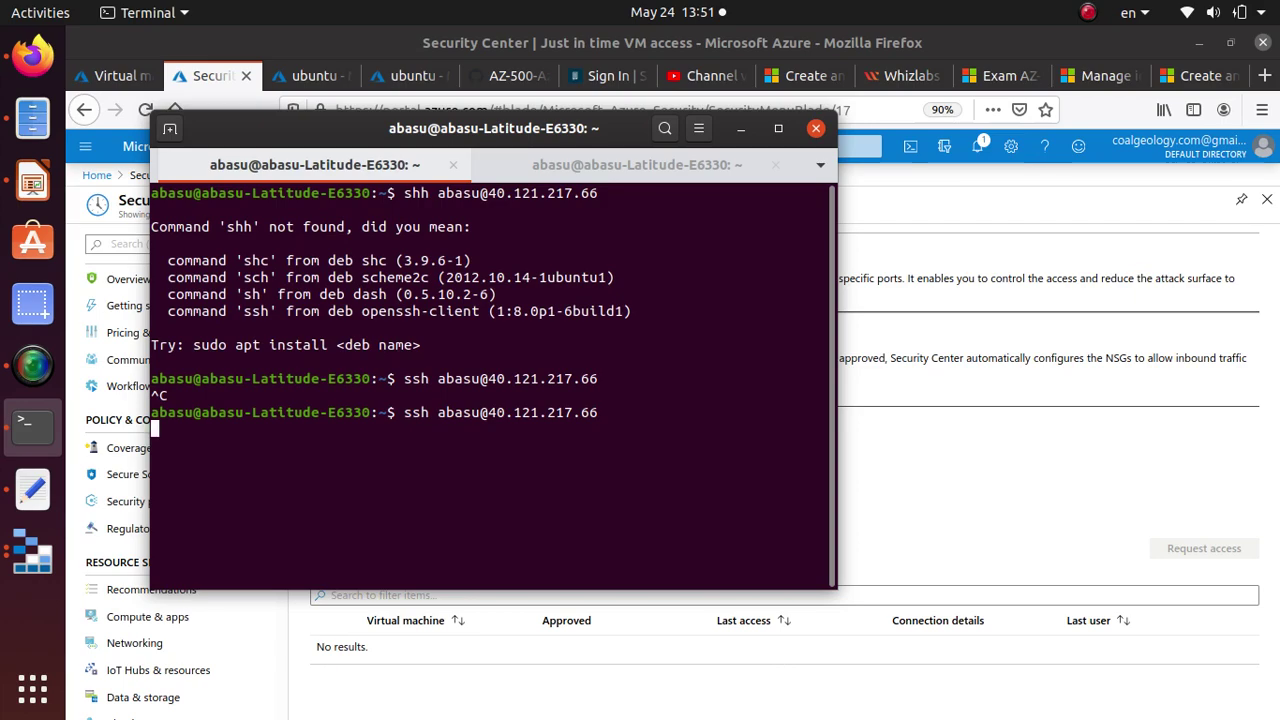
key(ctrl+c)
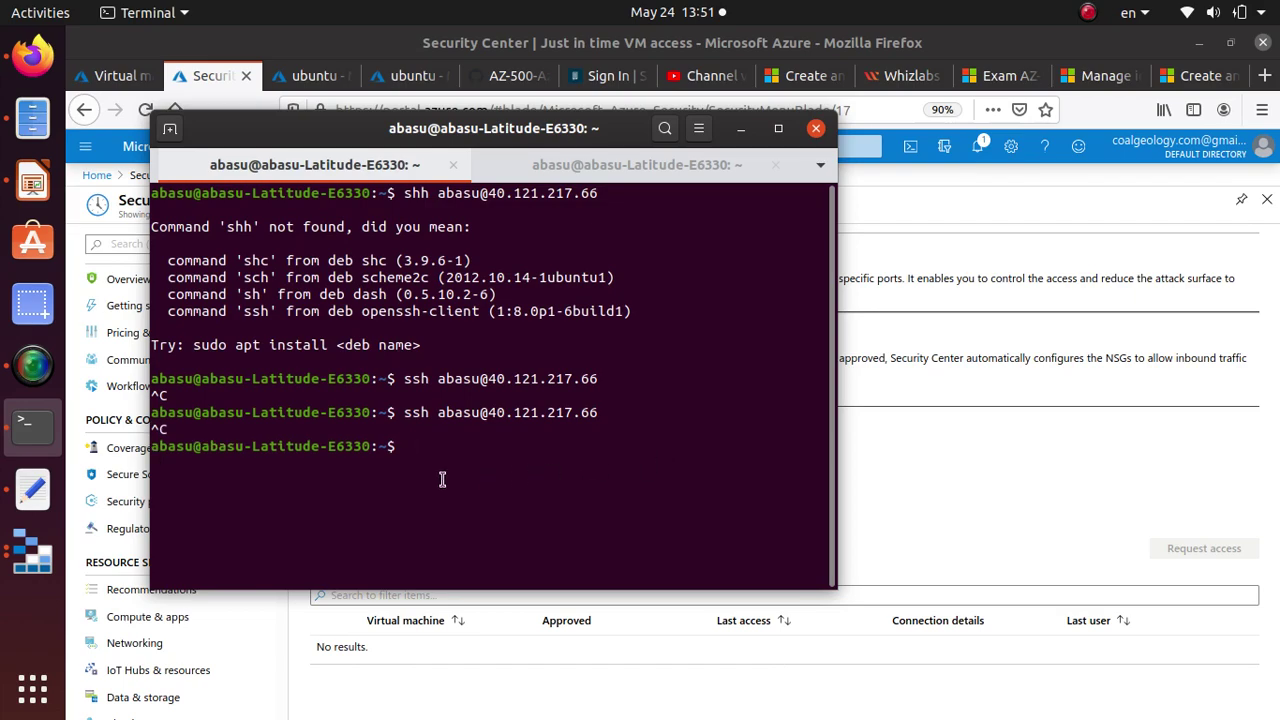
SSH into nonsgtobeginwith at 40.121.21.0, accepting the host key and entering the password.
click(33, 487)
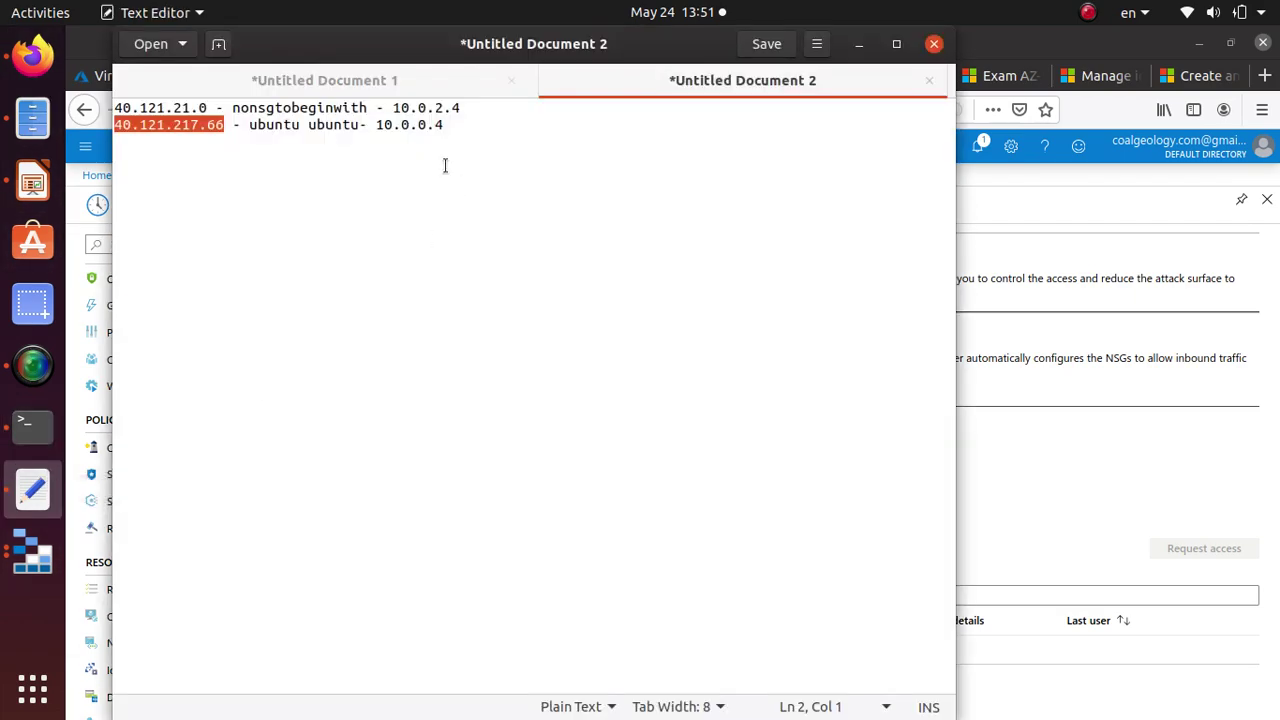
drag(208, 107, 114, 110)
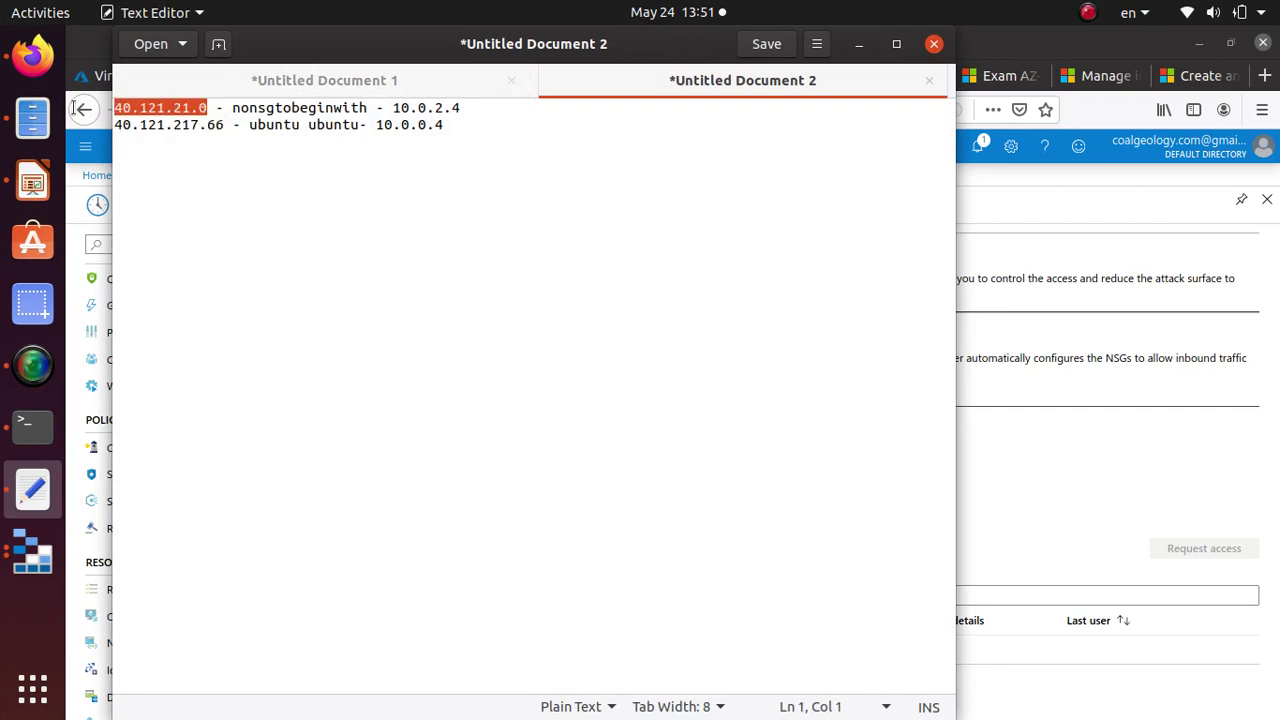
right_click(172, 112)
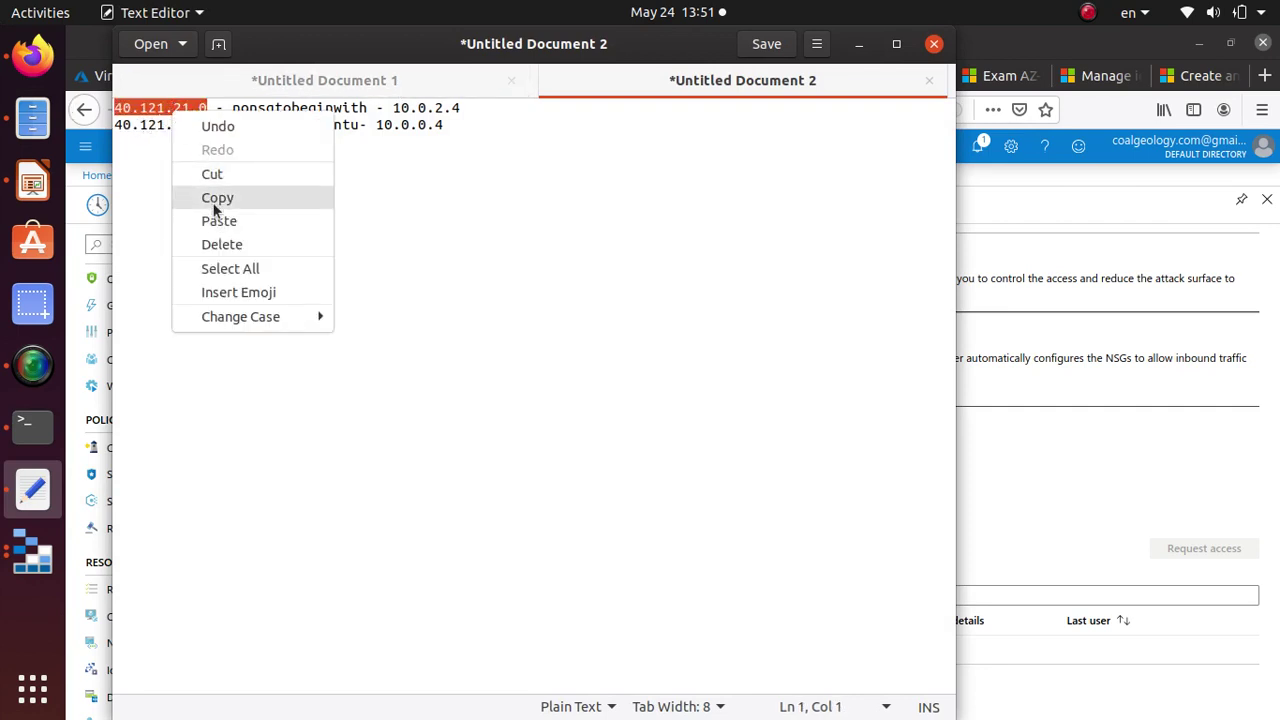
click(214, 204)
key(alt+Tab)
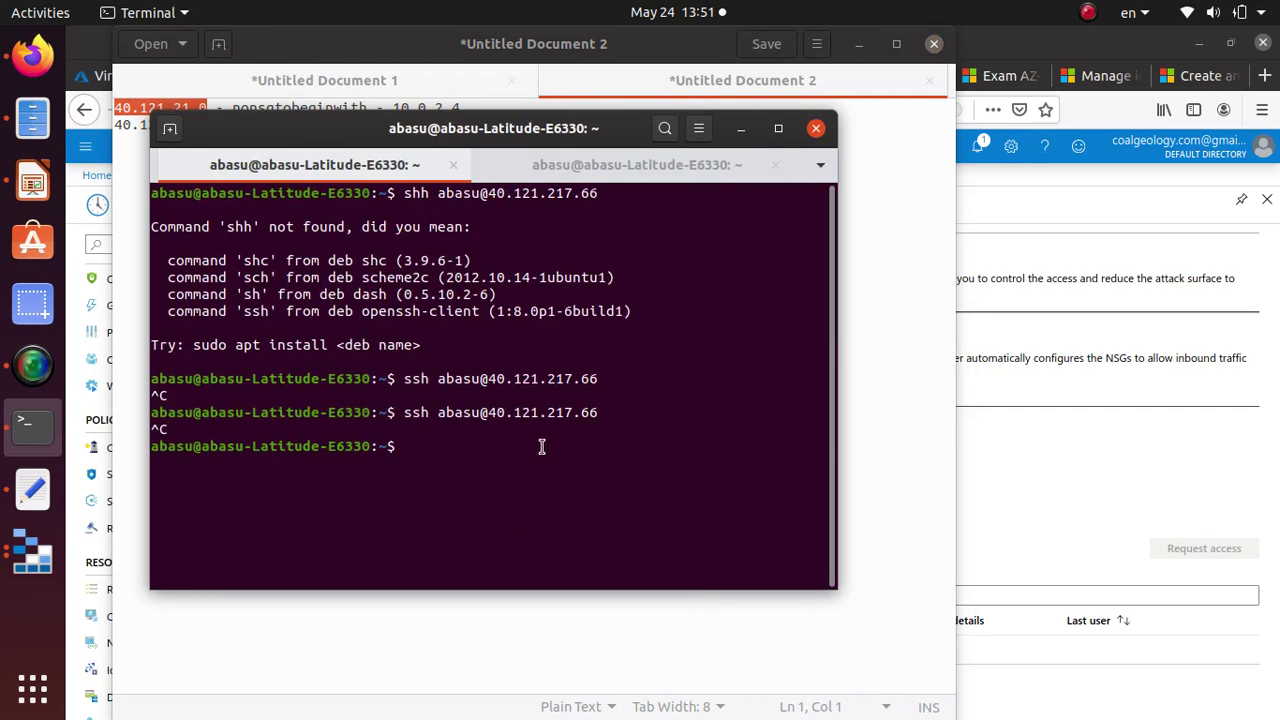
right_click(565, 450)
click(616, 512)
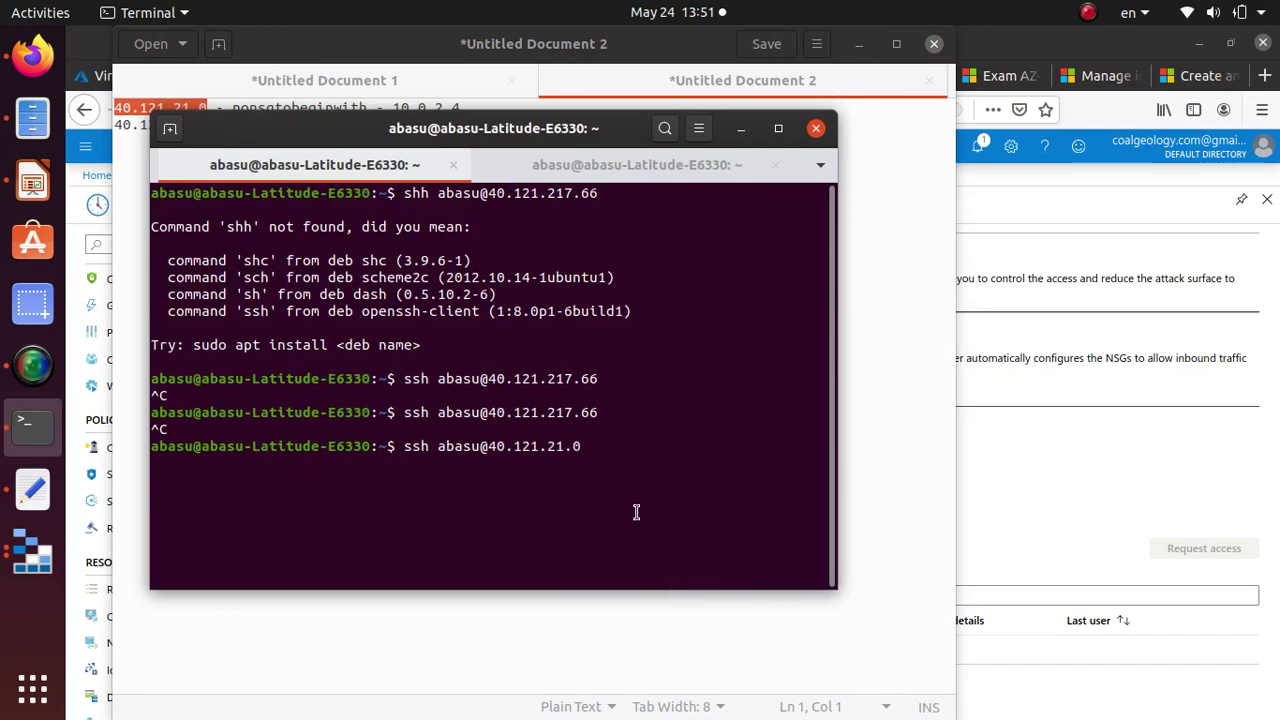
key(Return)
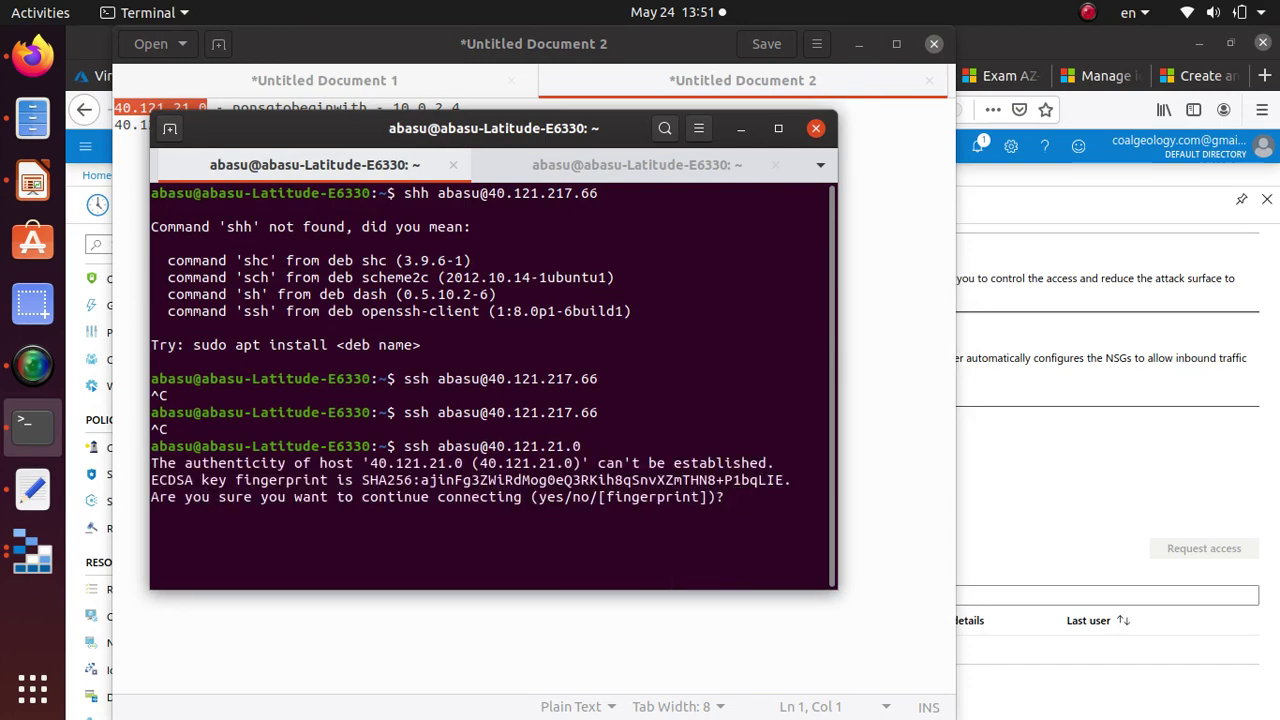
text(yes)
key(Return)
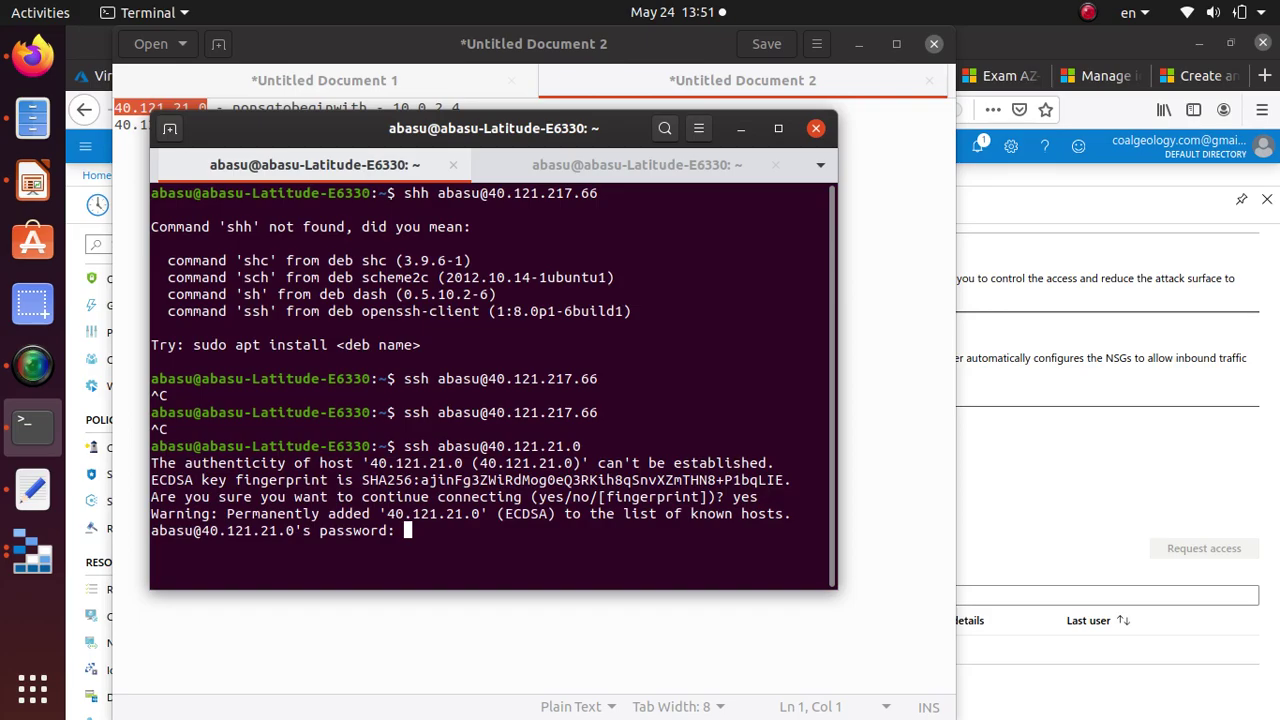
key(Return)
key(Return)
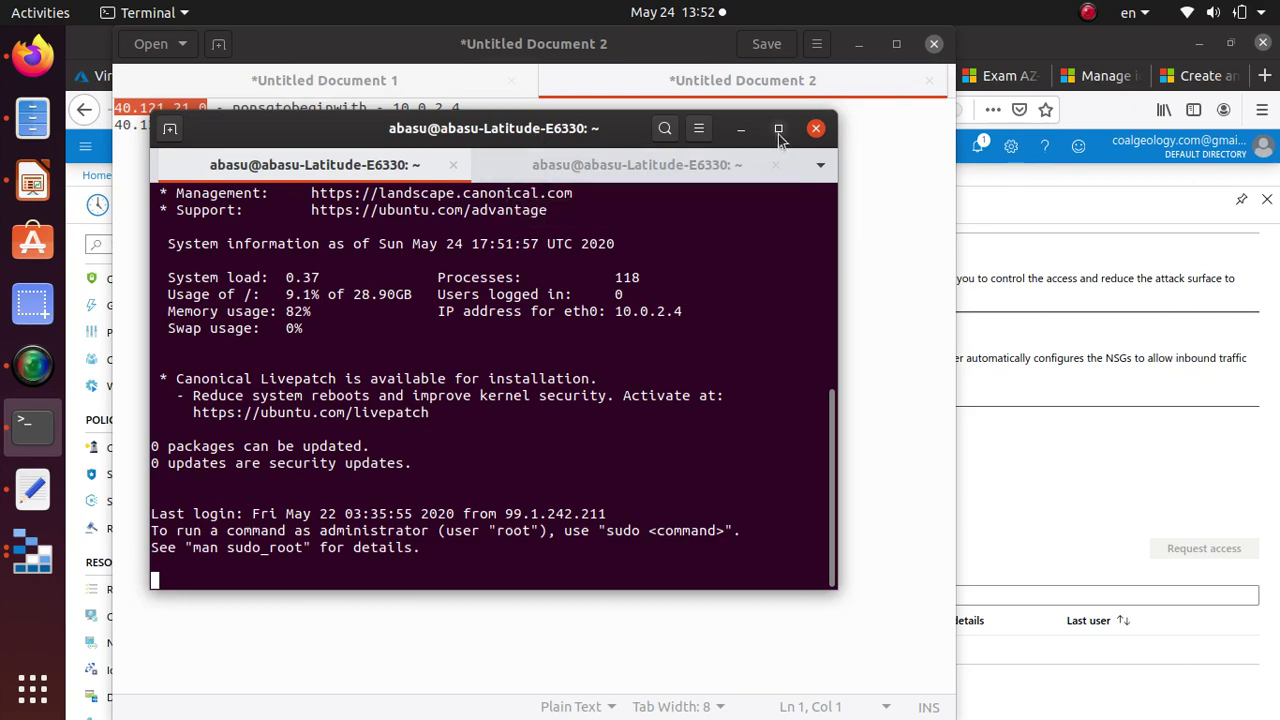
In a new terminal tab, enter an SSH command to the ubuntu VM at 40.121.217.66.
click(171, 131)
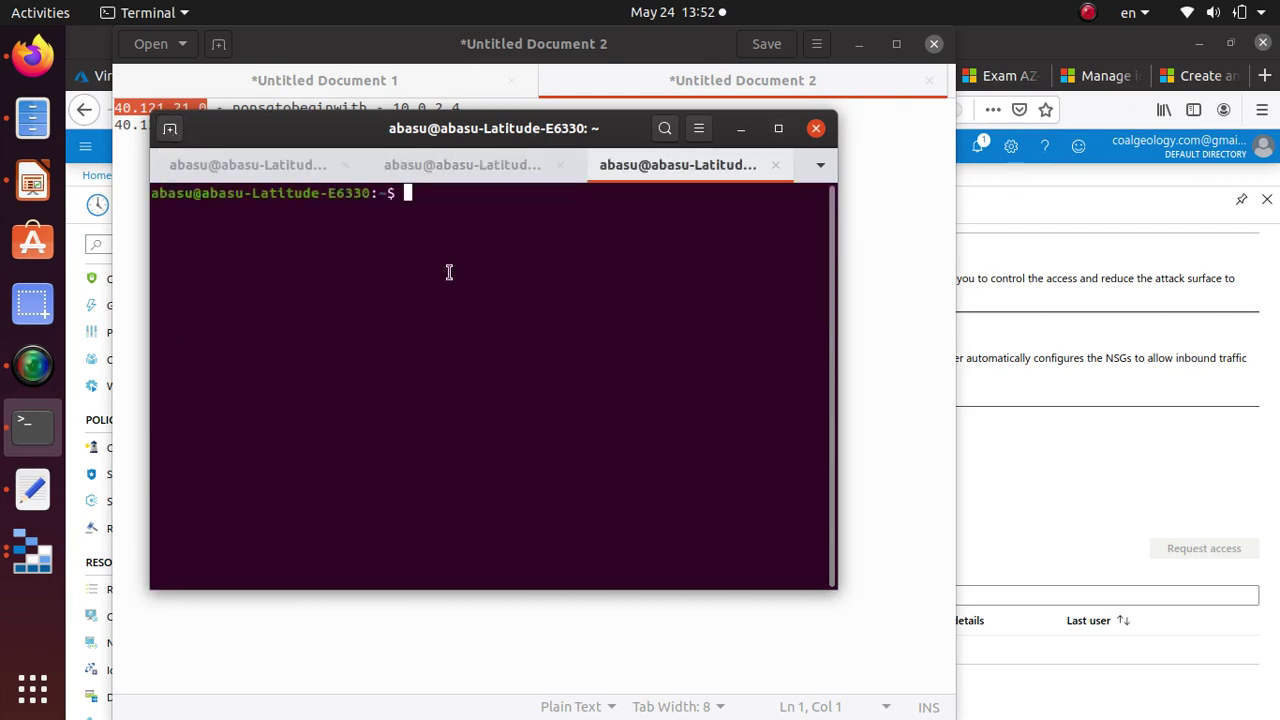
text(ssh )
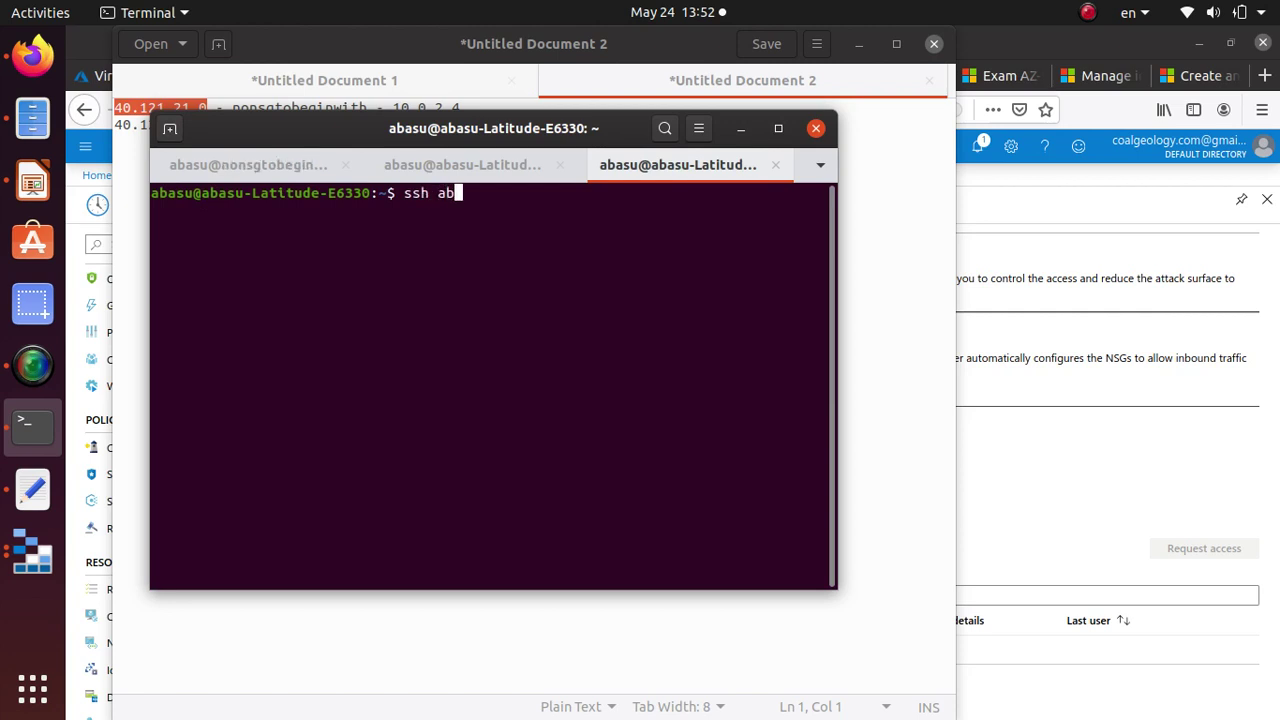
text(@)
key(alt+Tab)
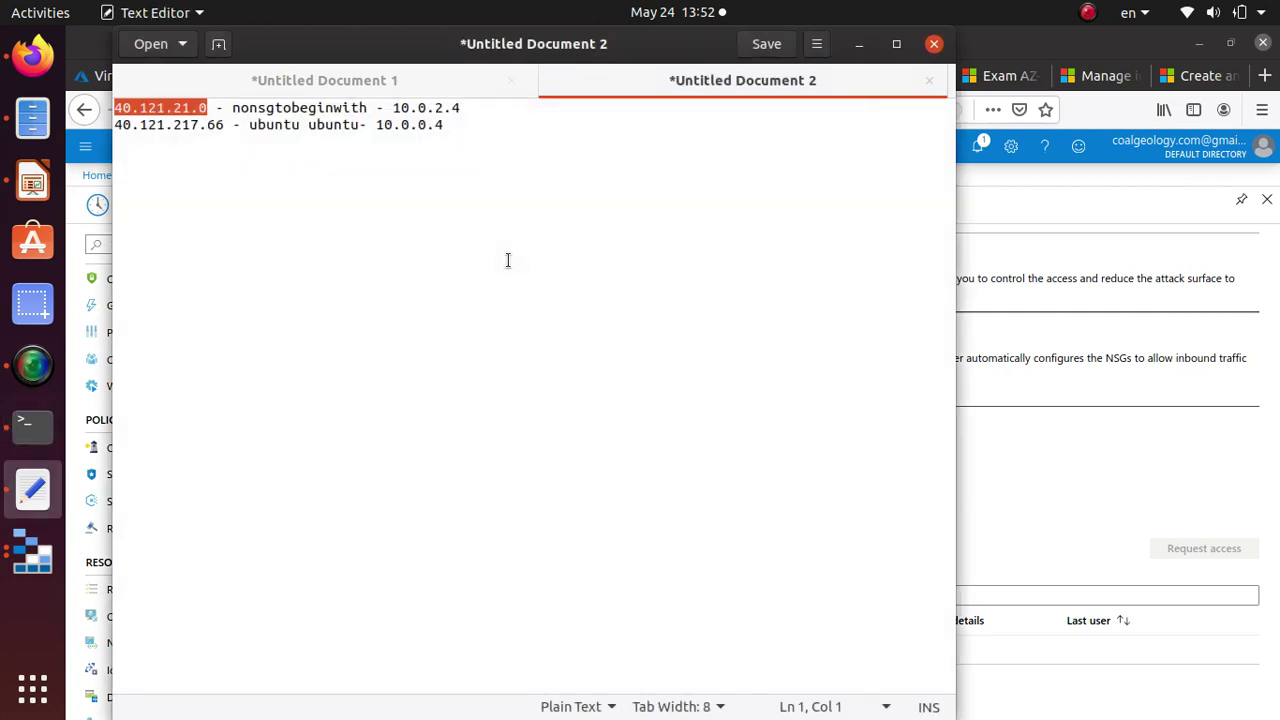
drag(221, 125, 116, 126)
right_click(124, 127)
click(194, 206)
key(alt+Tab)
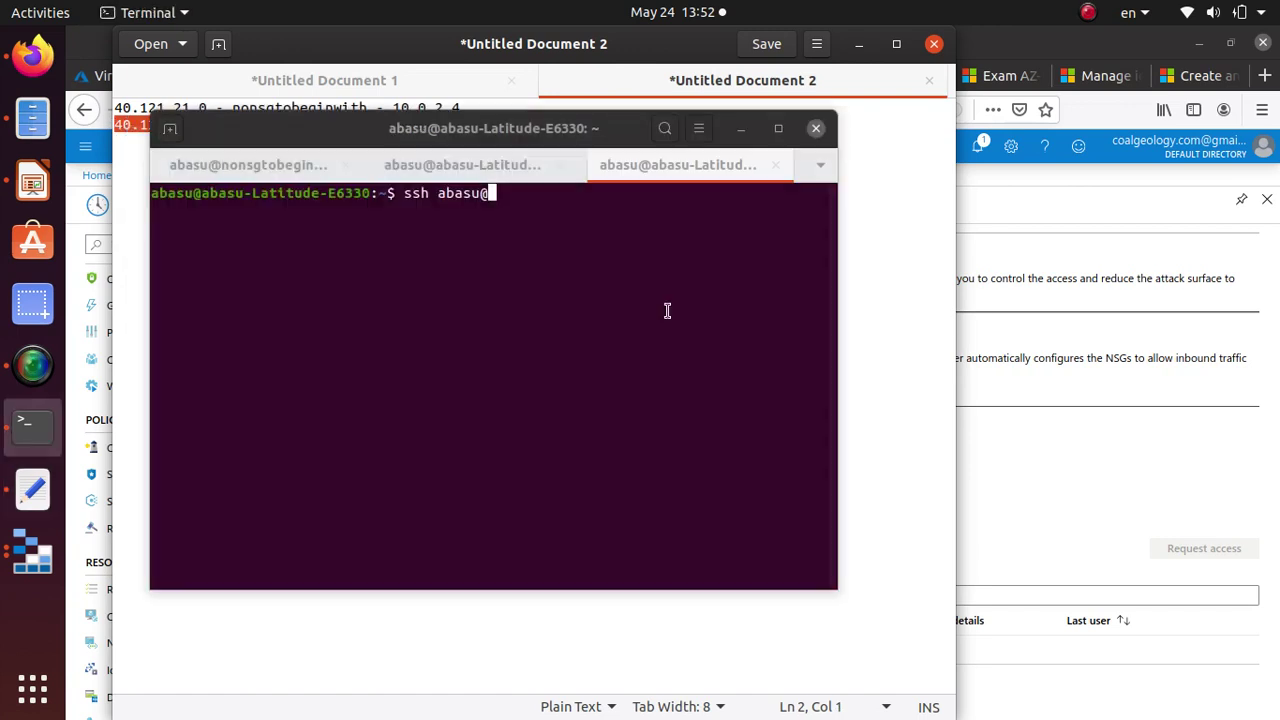
right_click(571, 224)
click(658, 296)
Log in to ubuntu by accepting its host key, then return to the nonsgtobeginwith session.
key(Return)
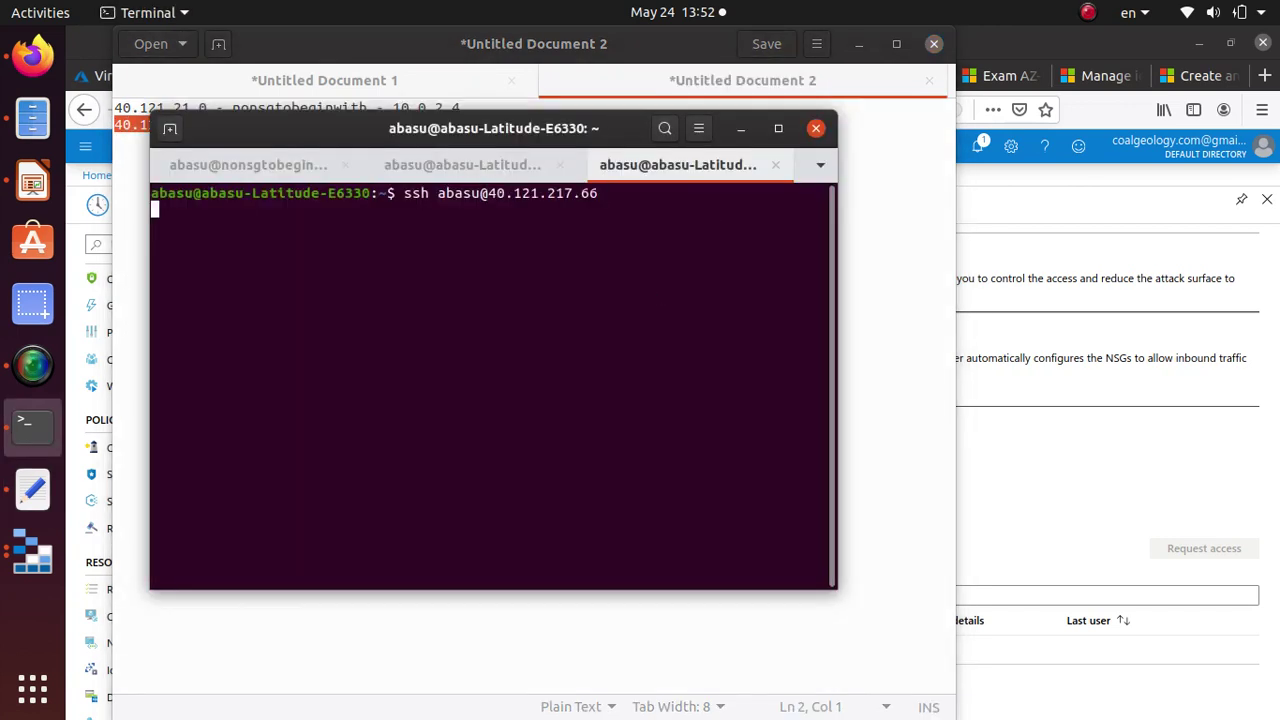
text(yes)
key(Return)
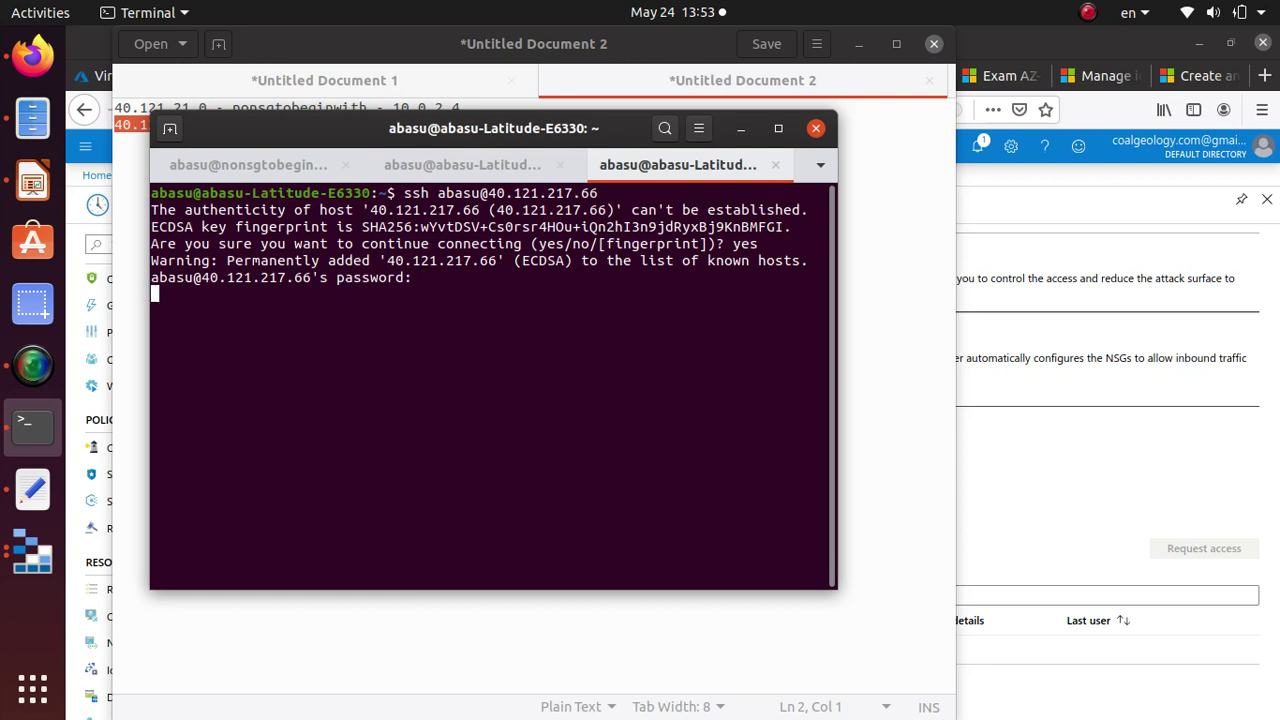
key(Return)
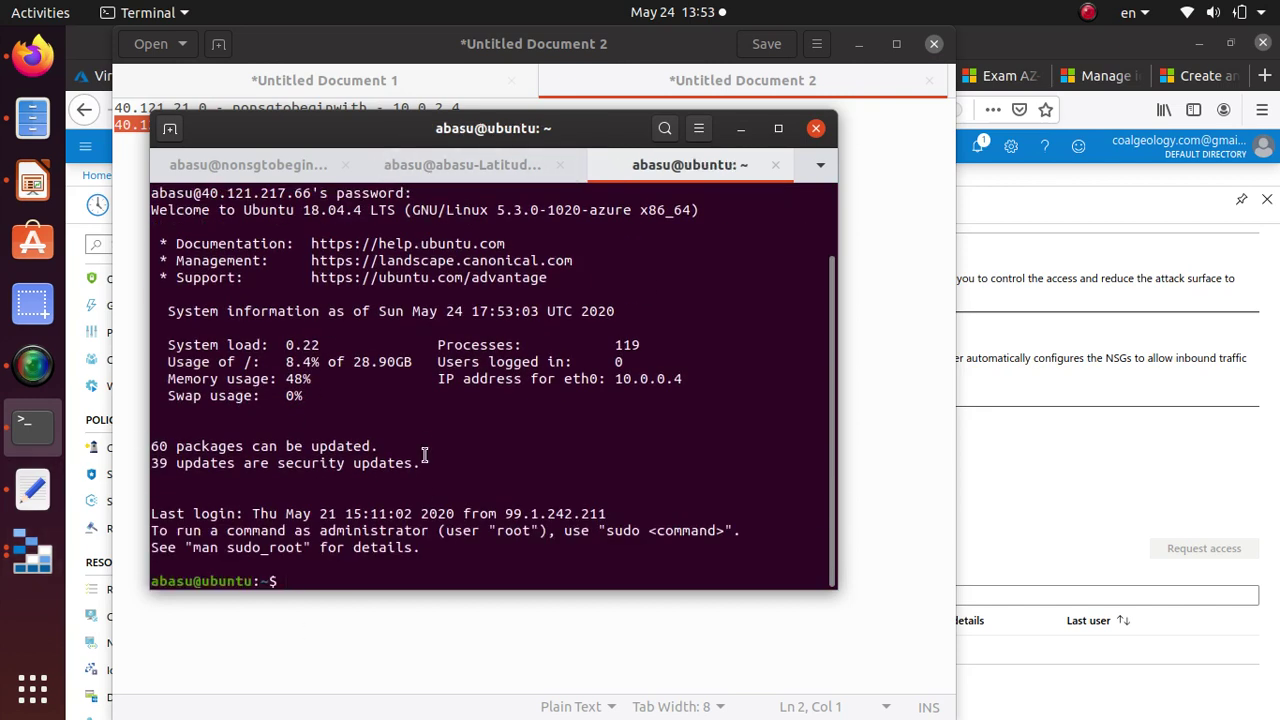
click(448, 166)
click(211, 166)
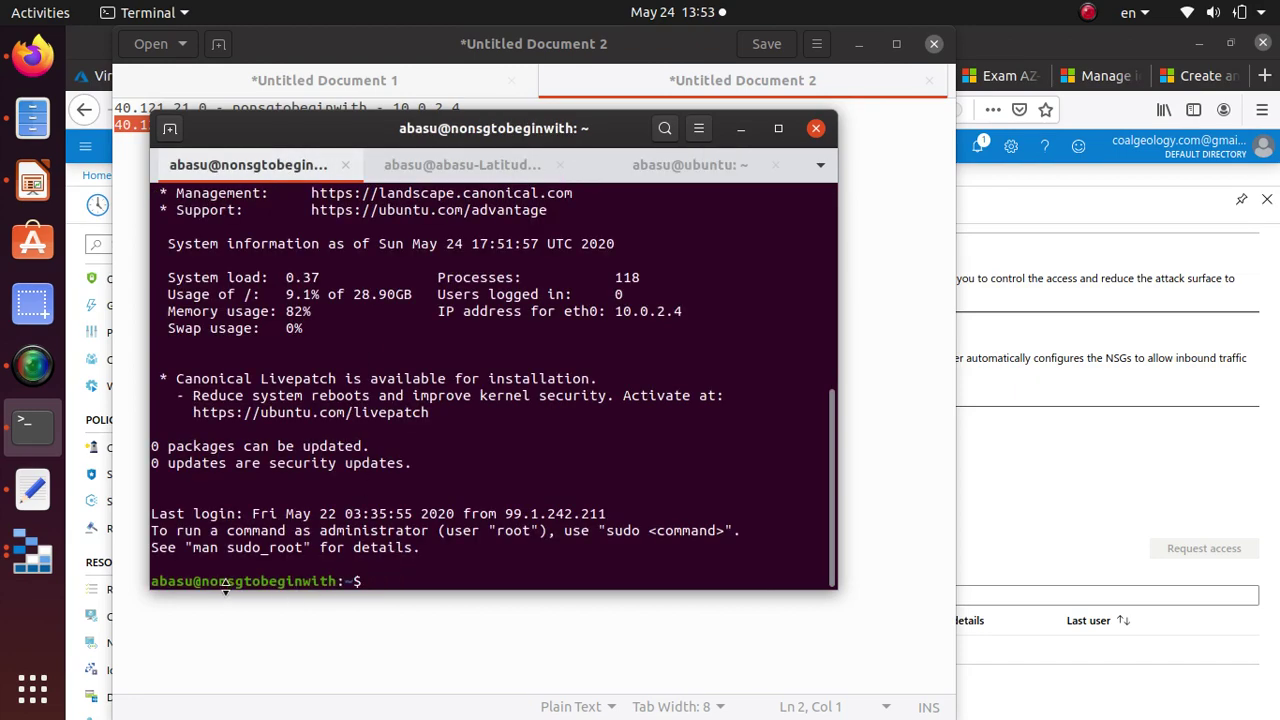
Confirm the nonsgtobeginwith and ubuntu host names in each session's prompt and close the local tab.
drag(201, 581, 337, 581)
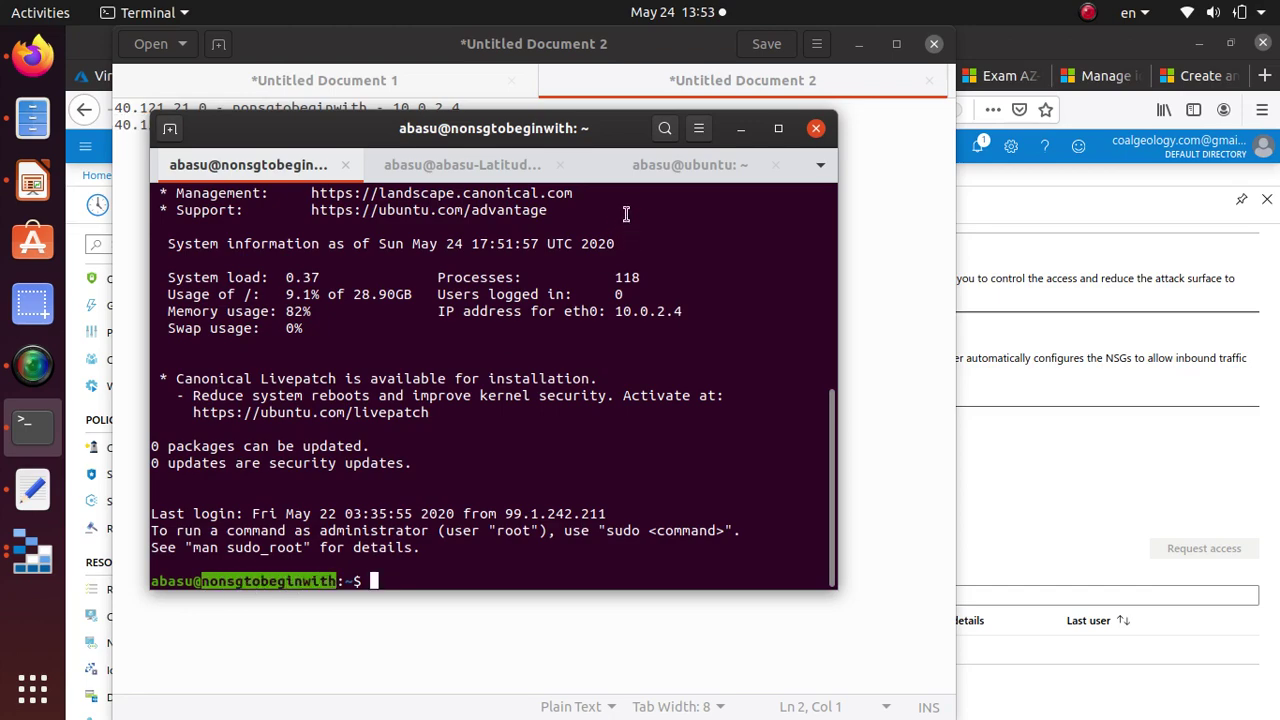
click(690, 168)
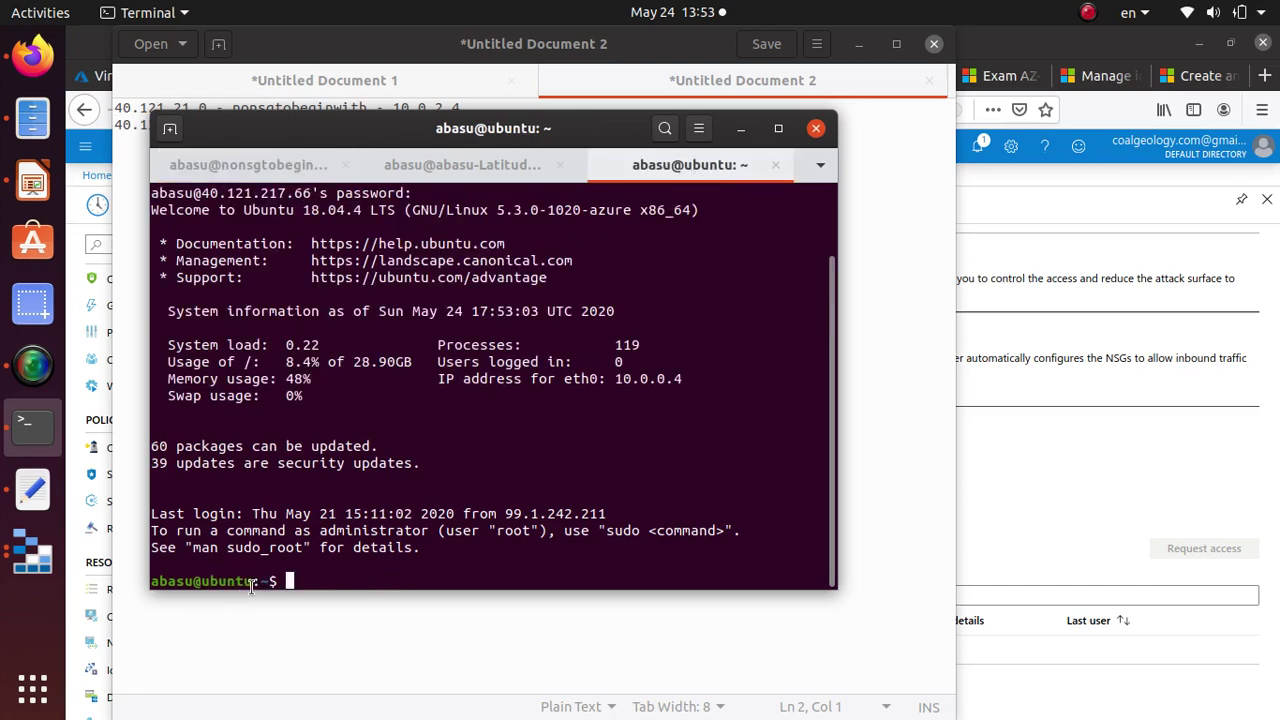
drag(252, 587, 201, 587)
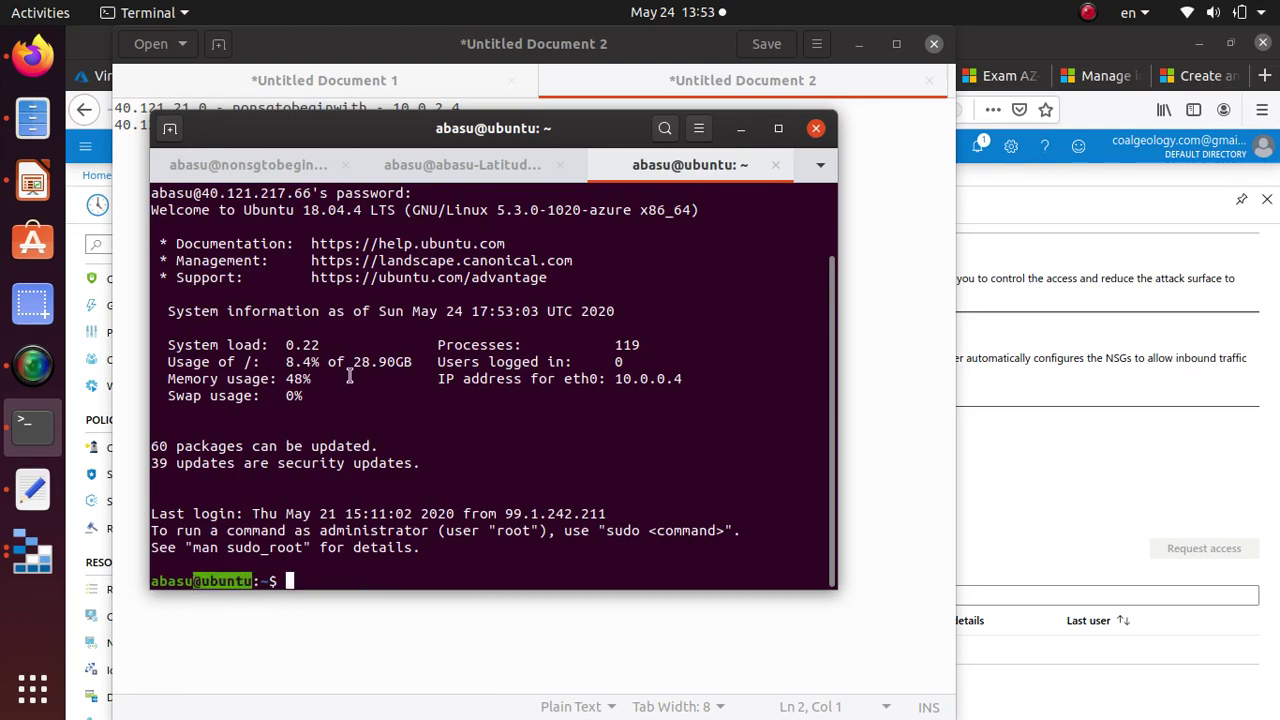
click(473, 166)
click(560, 166)
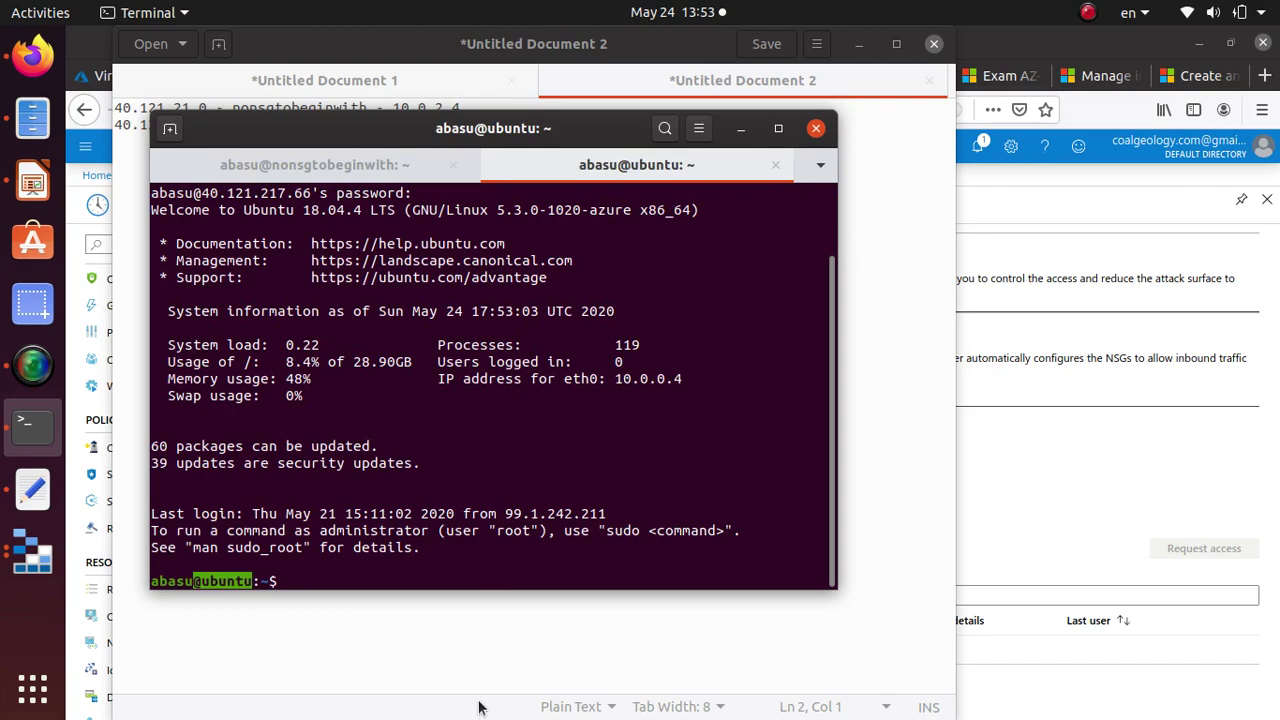
click(356, 575)
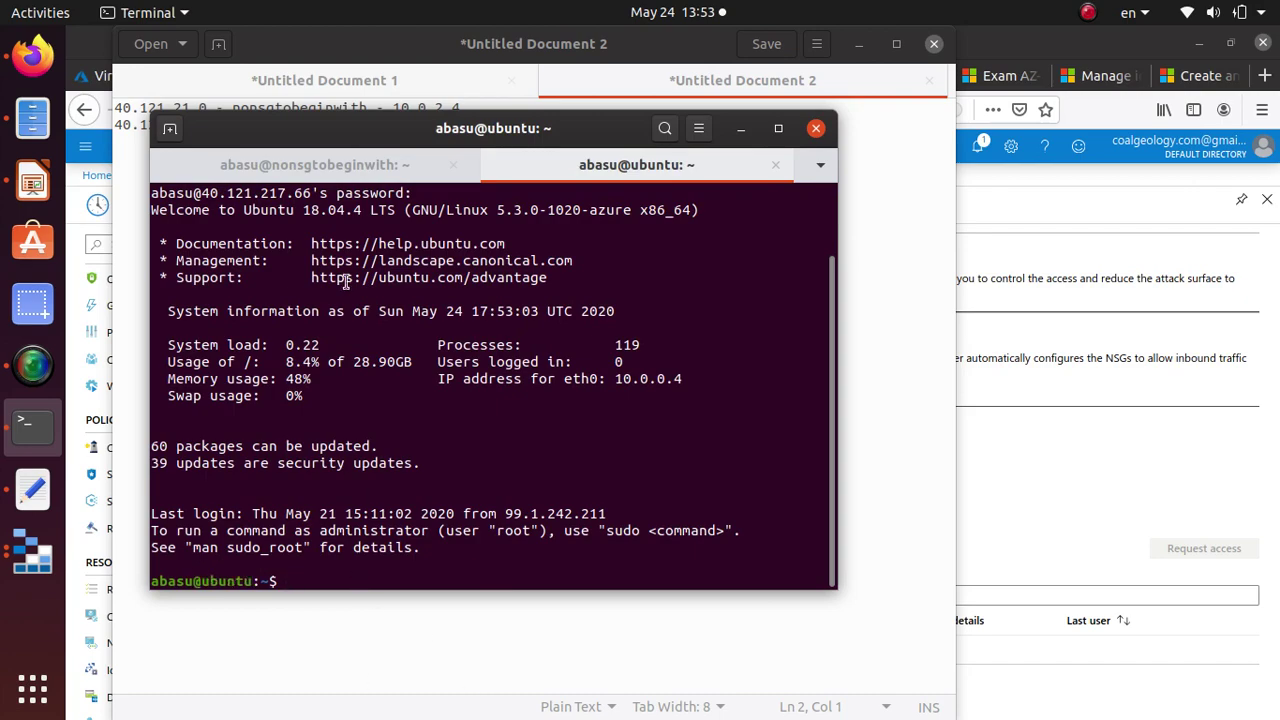
click(341, 170)
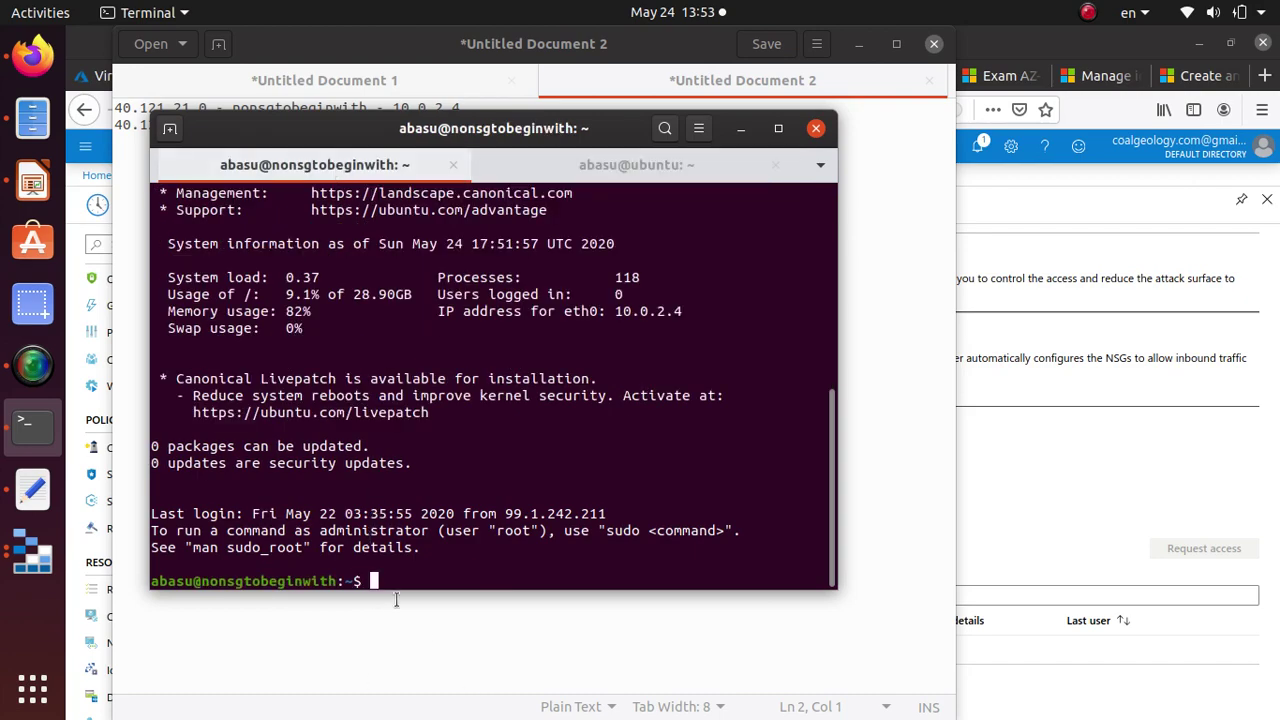
In the IP notes, pick out the VM addresses, ending with ubuntu's private IP 10.0.0.4 selected.
click(357, 46)
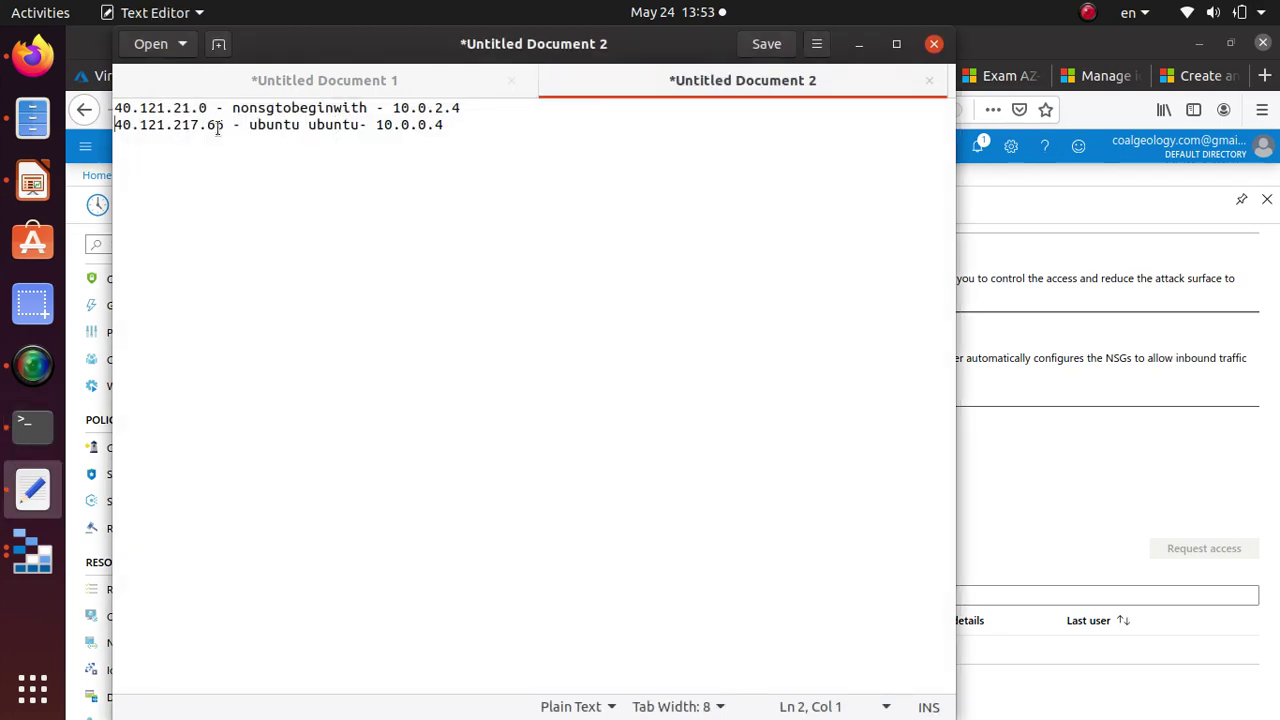
drag(227, 126, 22, 126)
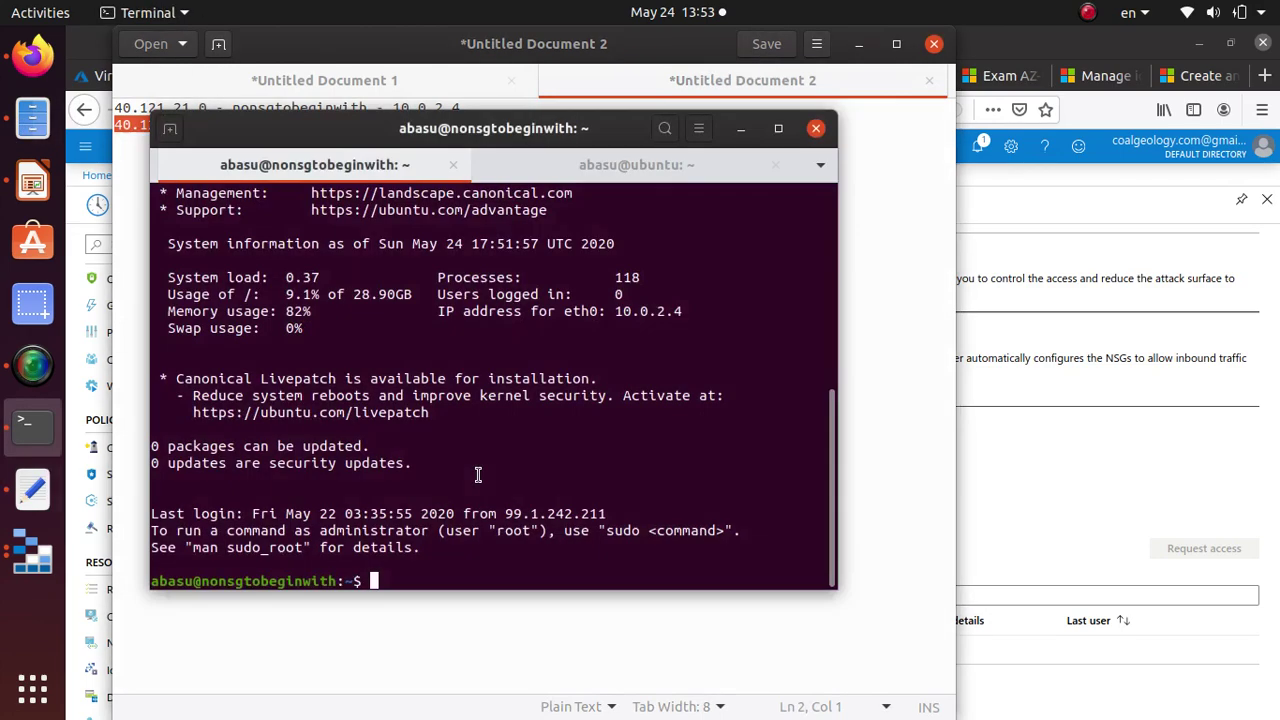
key(alt+Tab)
key(alt+Tab)
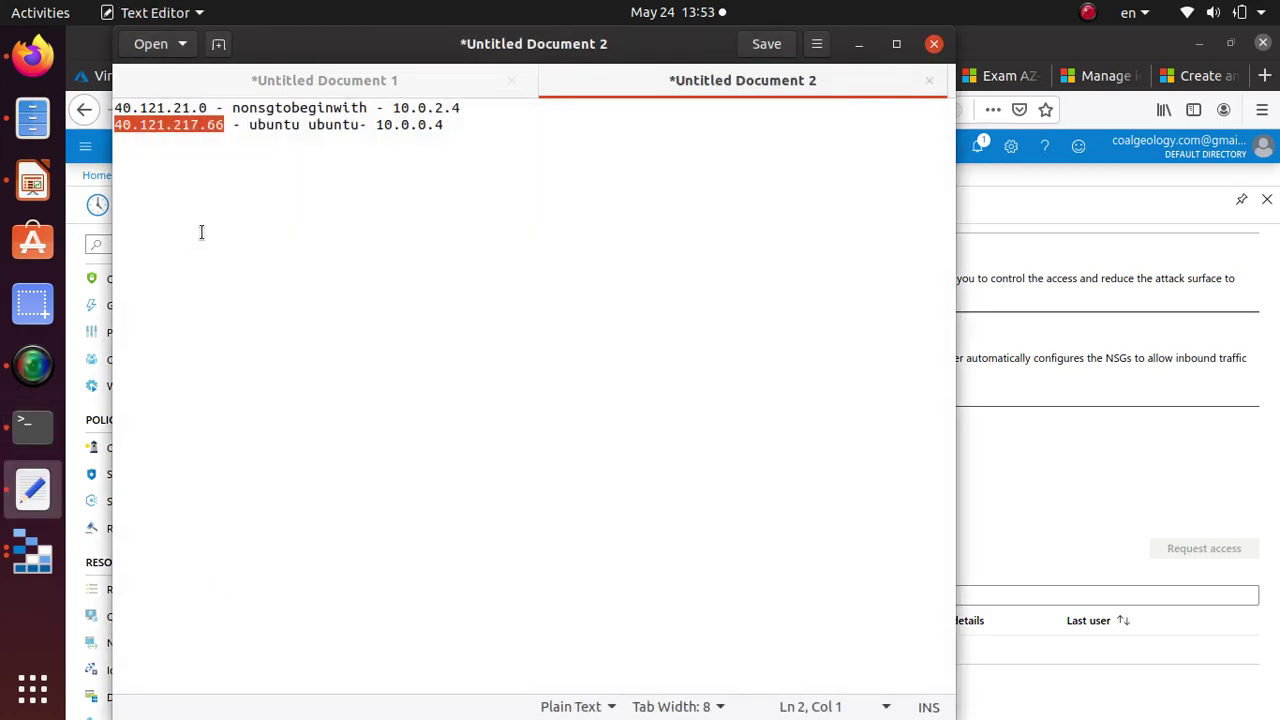
drag(213, 110, 105, 108)
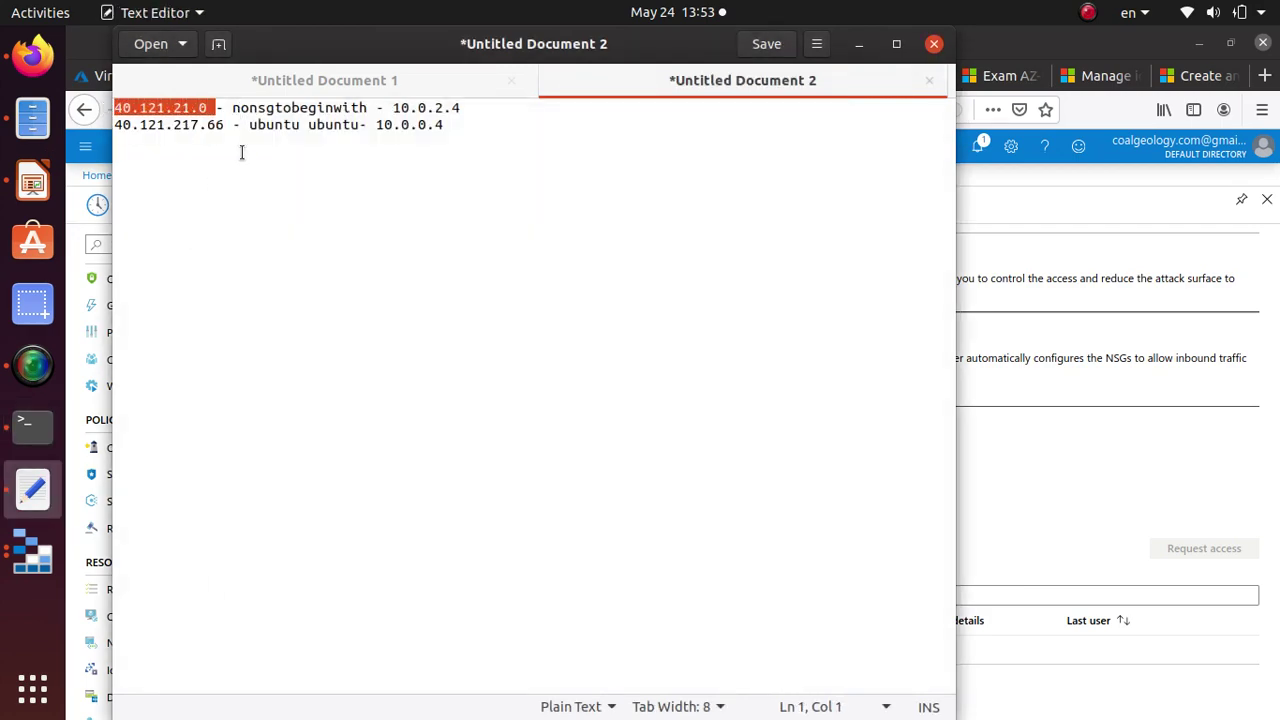
drag(366, 107, 107, 112)
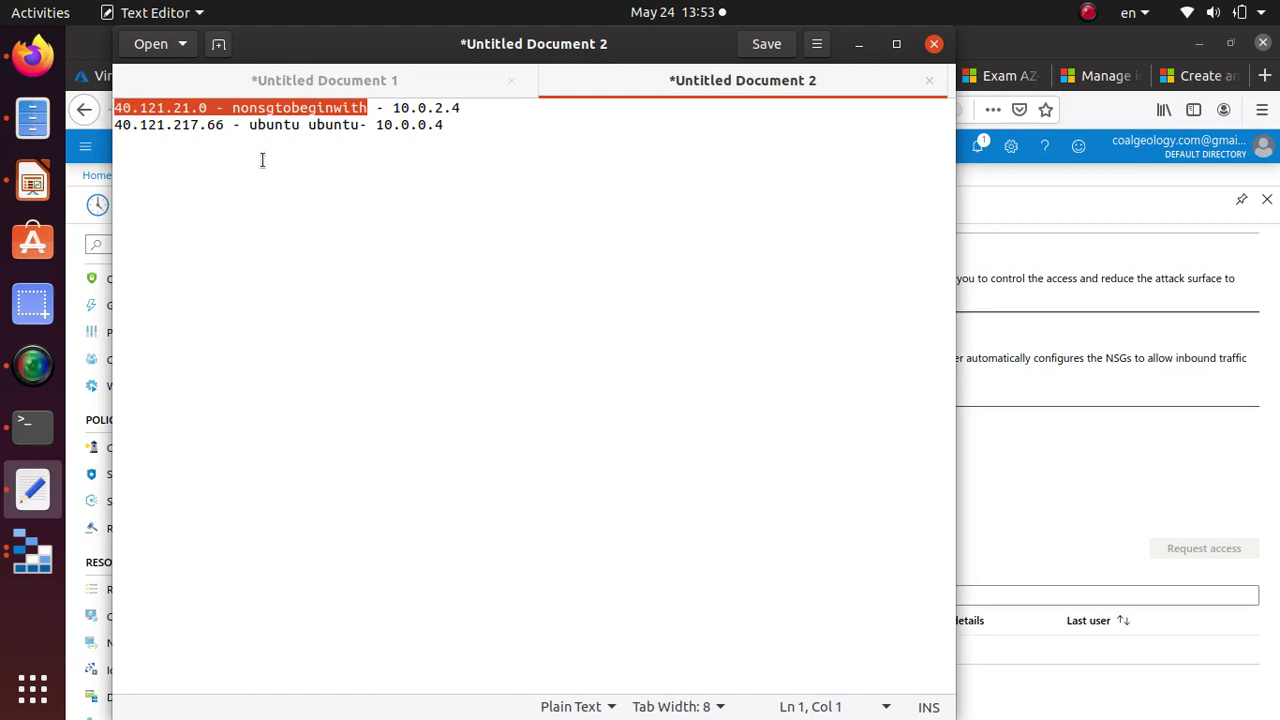
drag(444, 125, 376, 125)
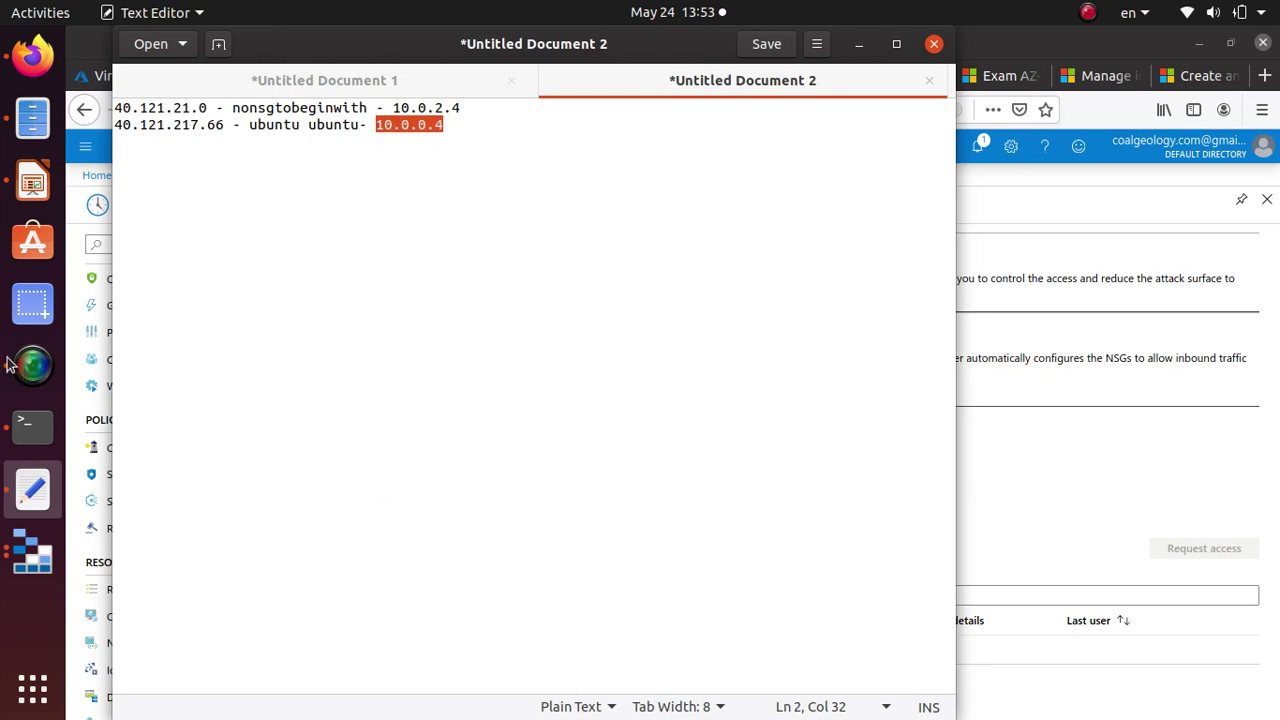
From the nonsgtobeginwith session, run ssh as the user's account to private IP 10.0.0.4.
click(37, 437)
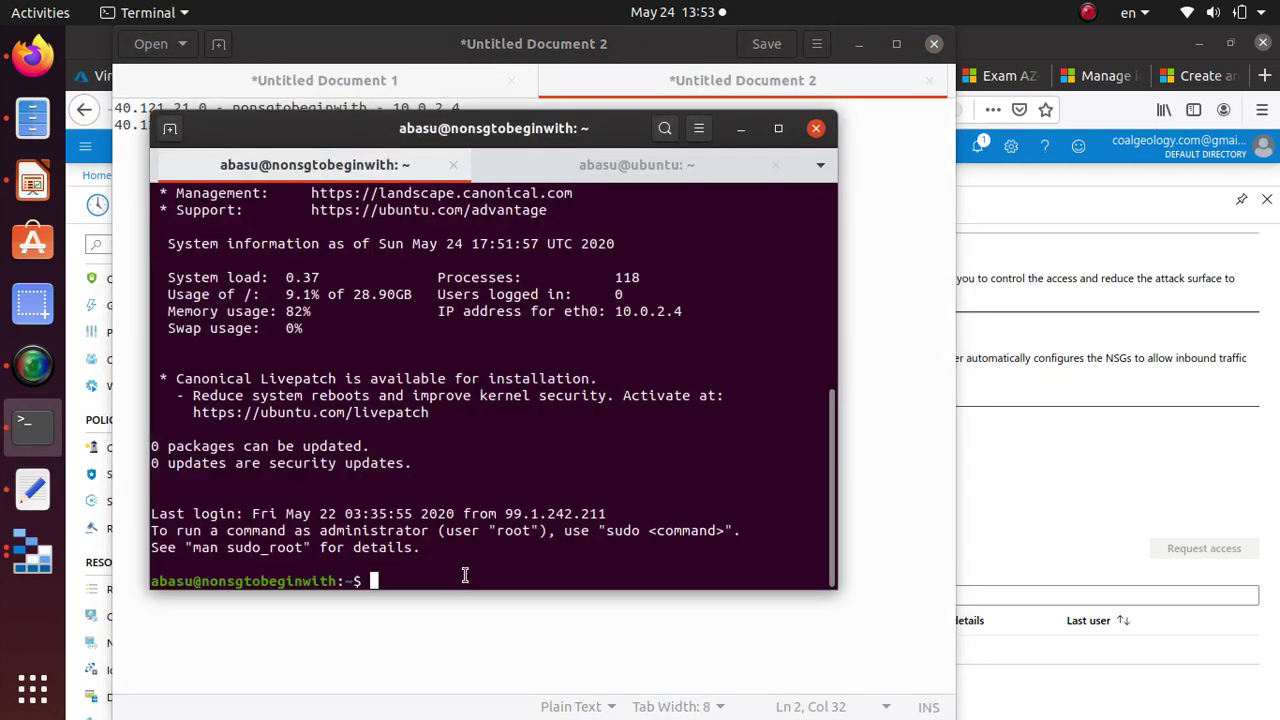
right_click(551, 581)
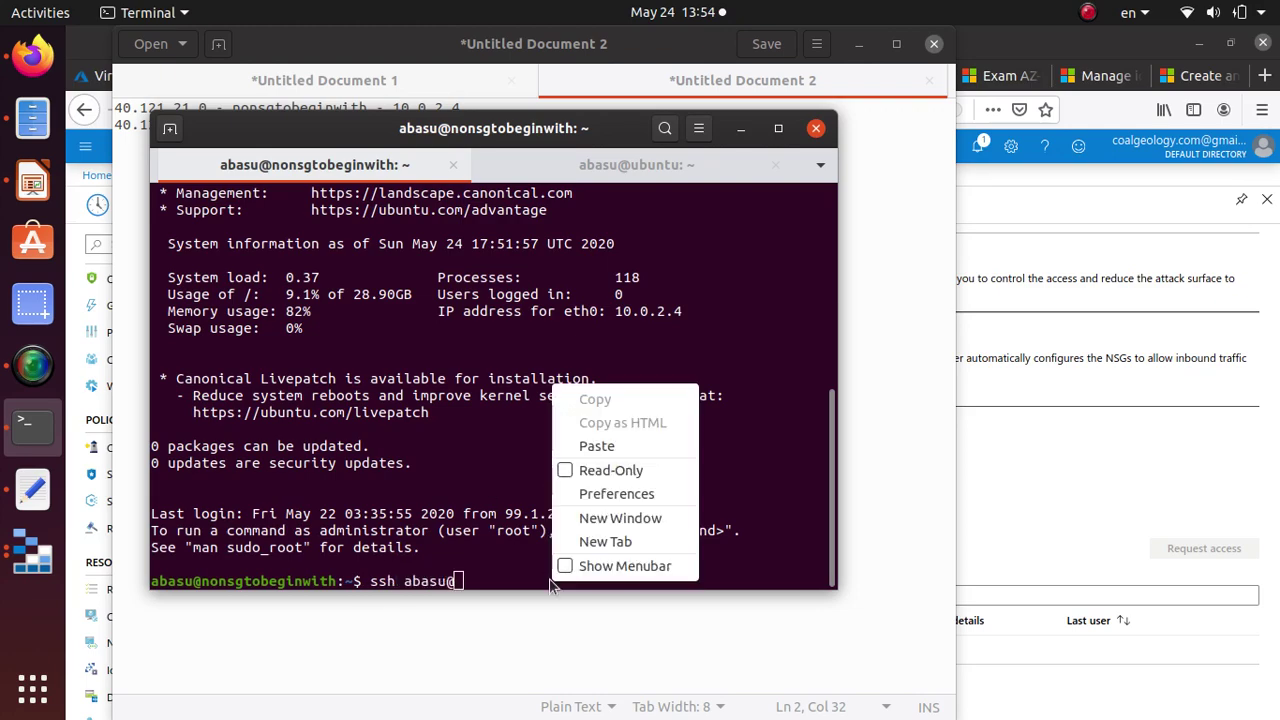
click(636, 438)
key(alt+Tab)
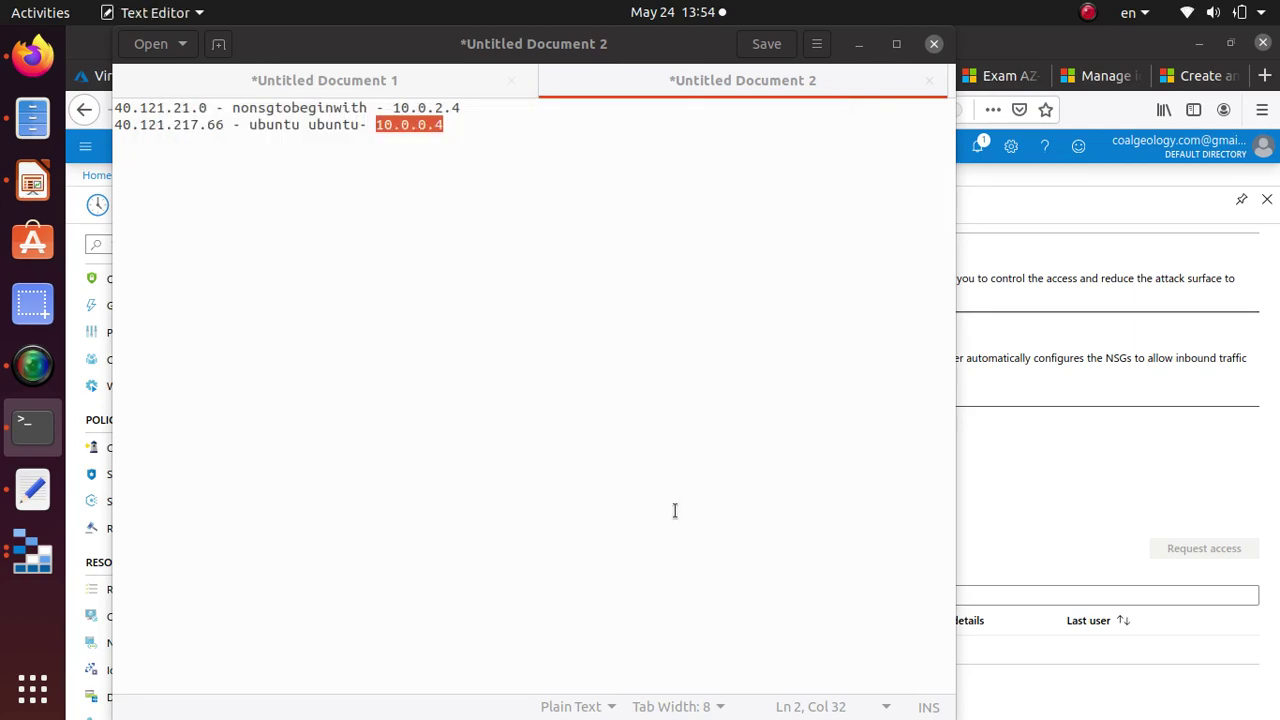
right_click(420, 125)
click(466, 215)
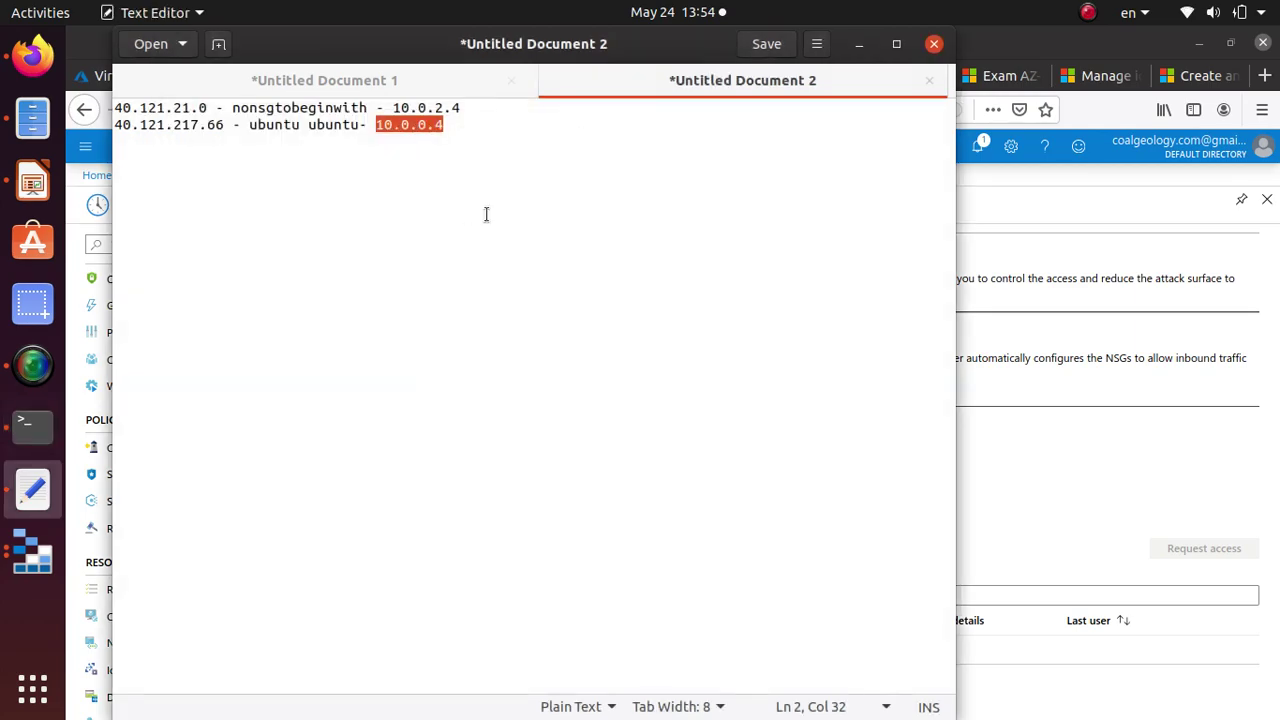
key(alt+Tab)
key(BackSpace)
key(BackSpace)
key(BackSpace)
key(BackSpace)
key(BackSpace)
key(BackSpace)
key(BackSpace)
key(BackSpace)
key(BackSpace)
key(BackSpace)
key(BackSpace)
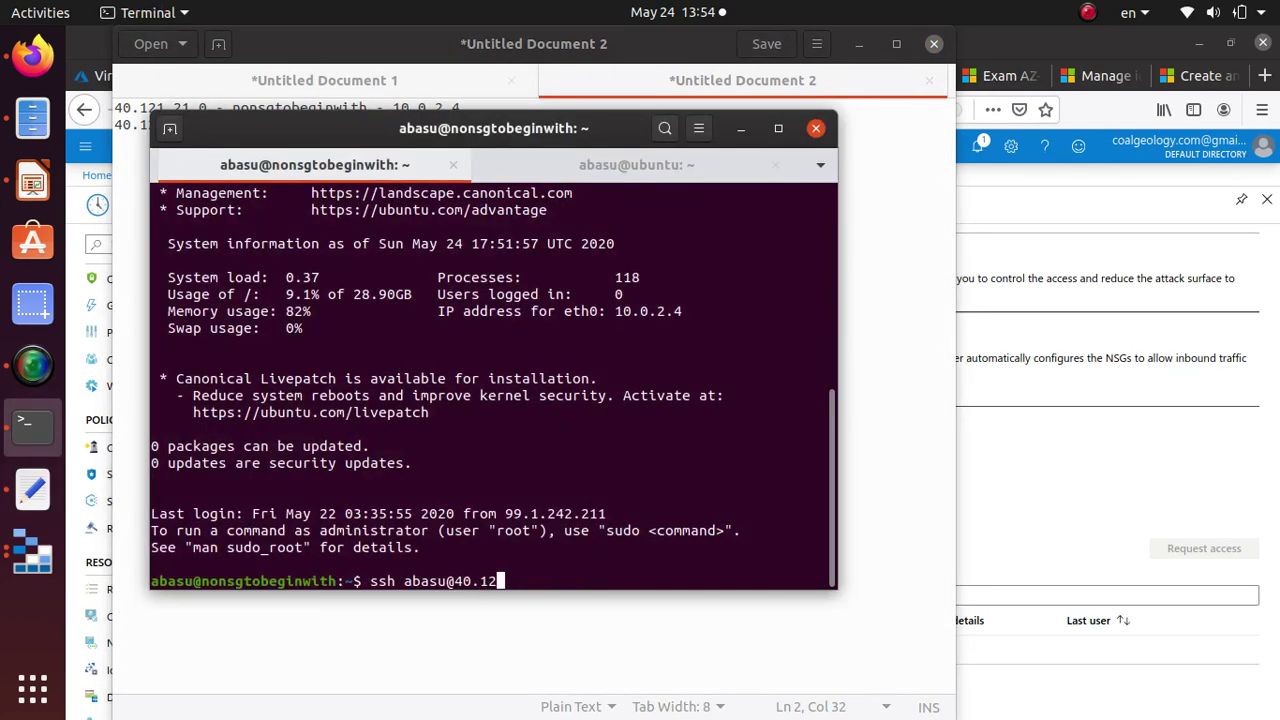
key(BackSpace)
key(BackSpace)
right_click(560, 552)
click(615, 427)
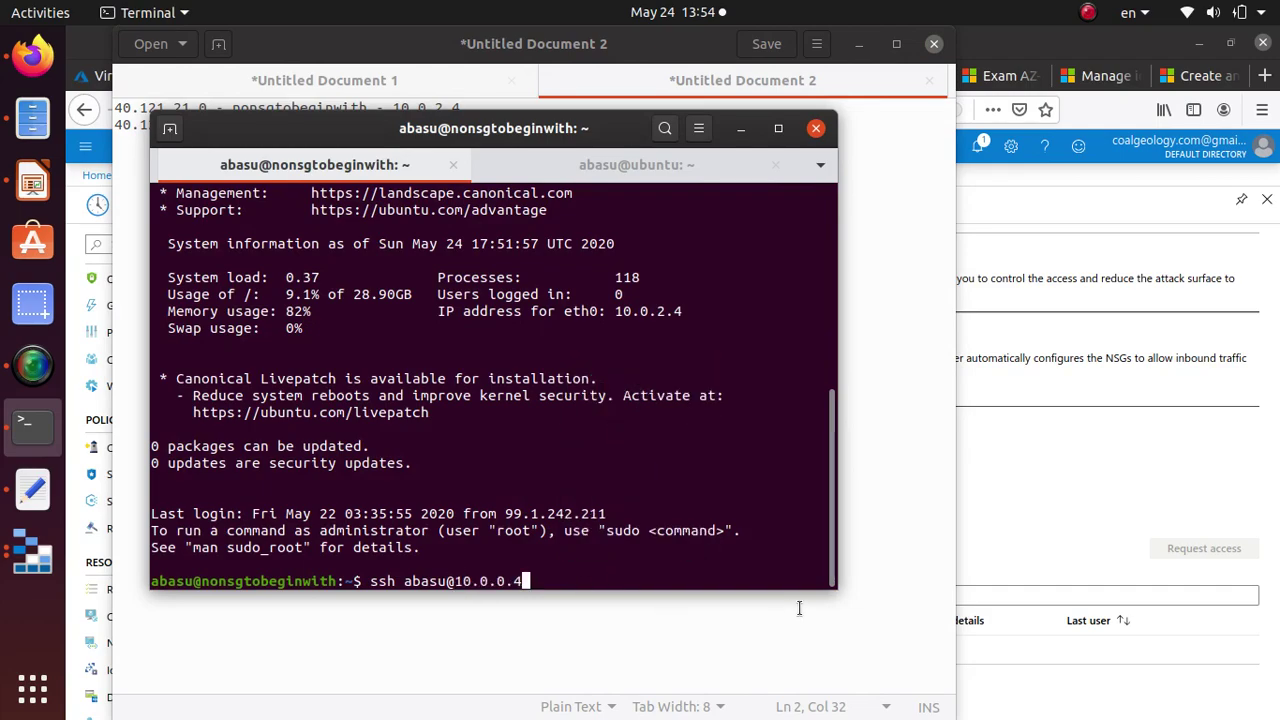
key(Return)
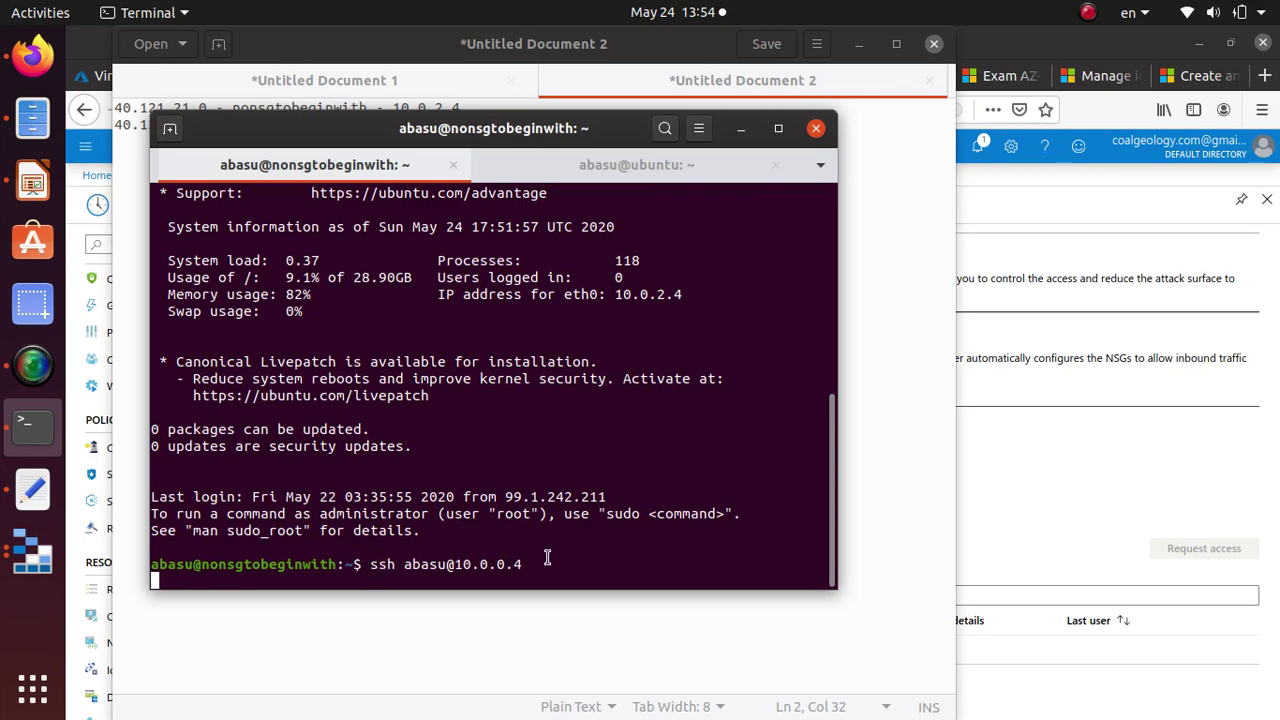
Check the ubuntu session, then select both VM lines in the IP notes.
click(655, 165)
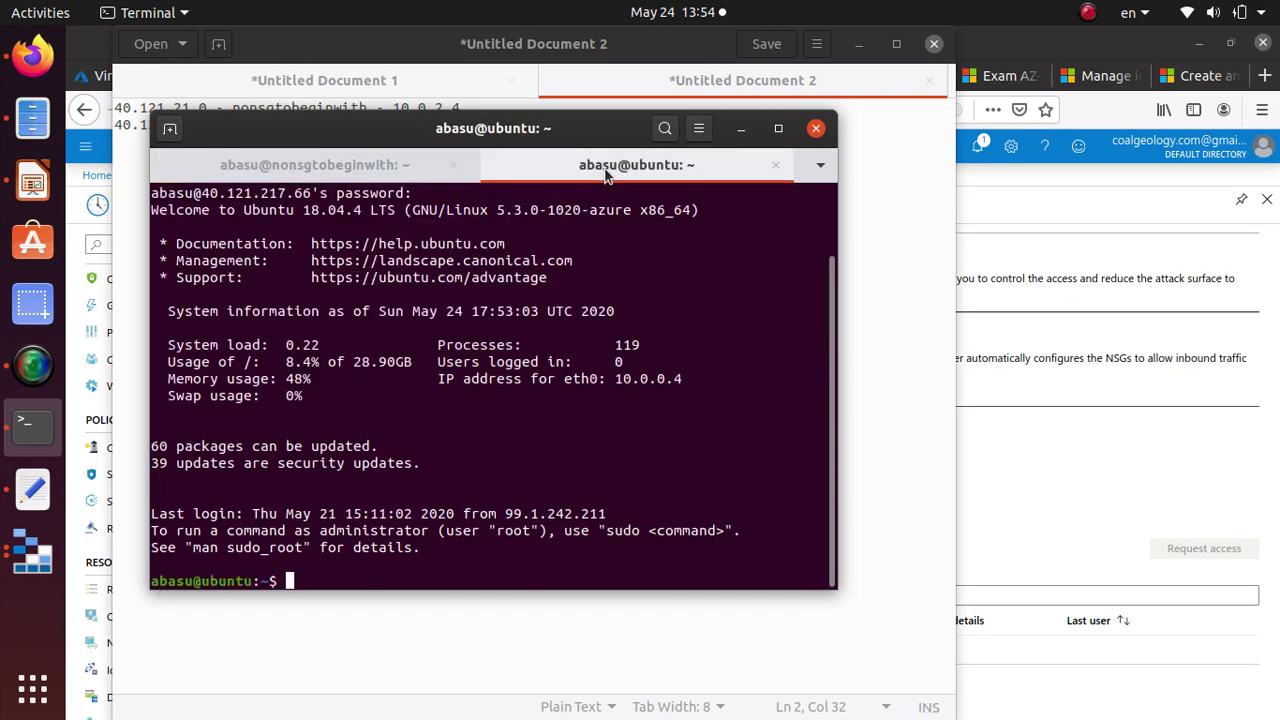
click(463, 164)
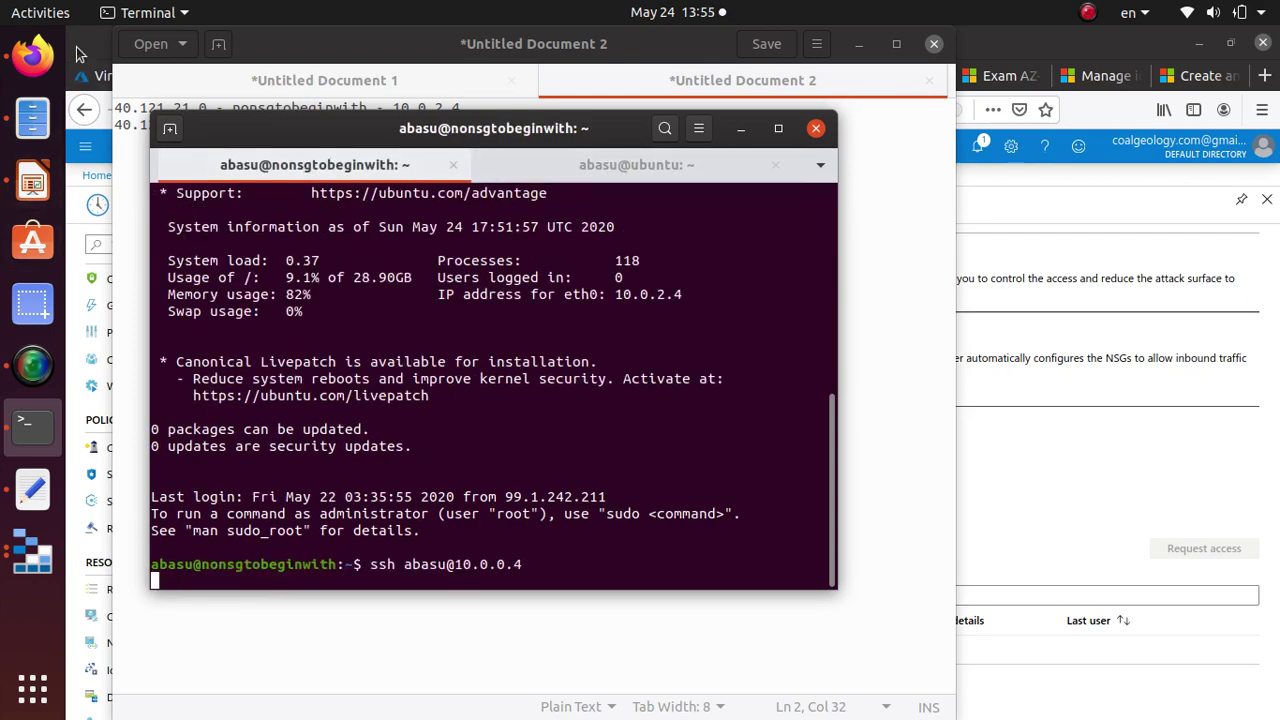
click(40, 483)
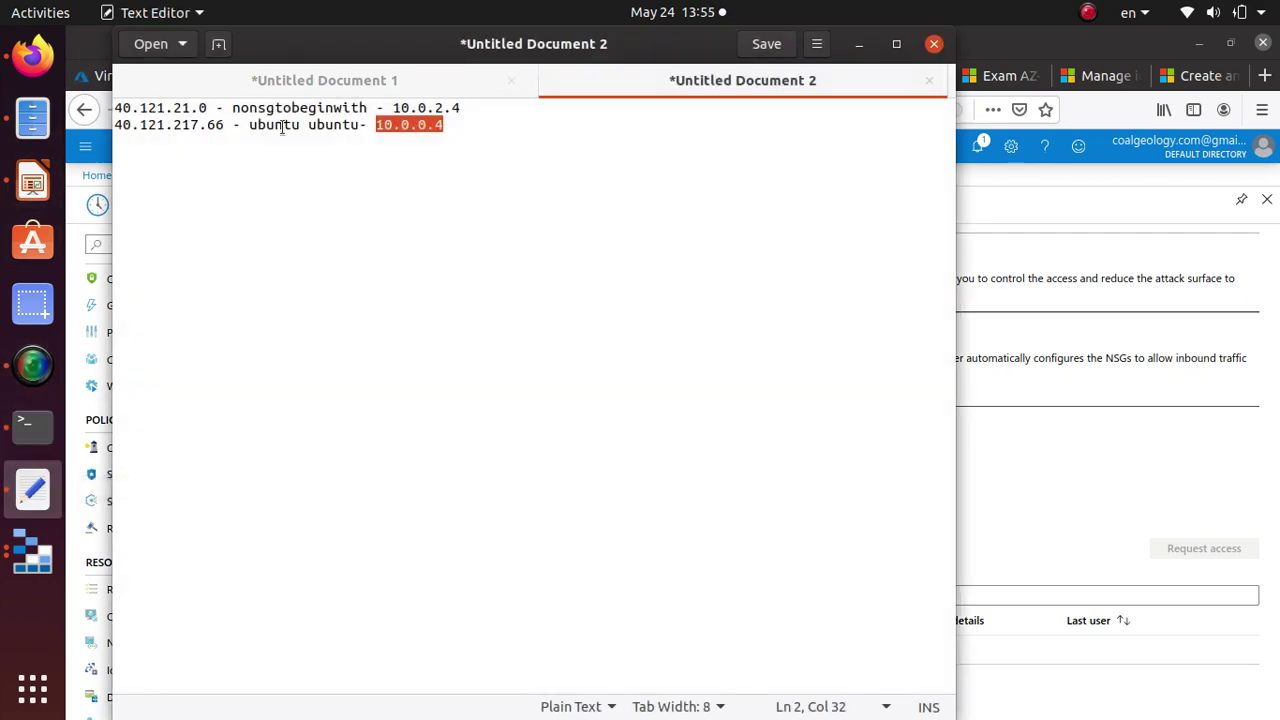
click(496, 117)
drag(460, 107, 110, 104)
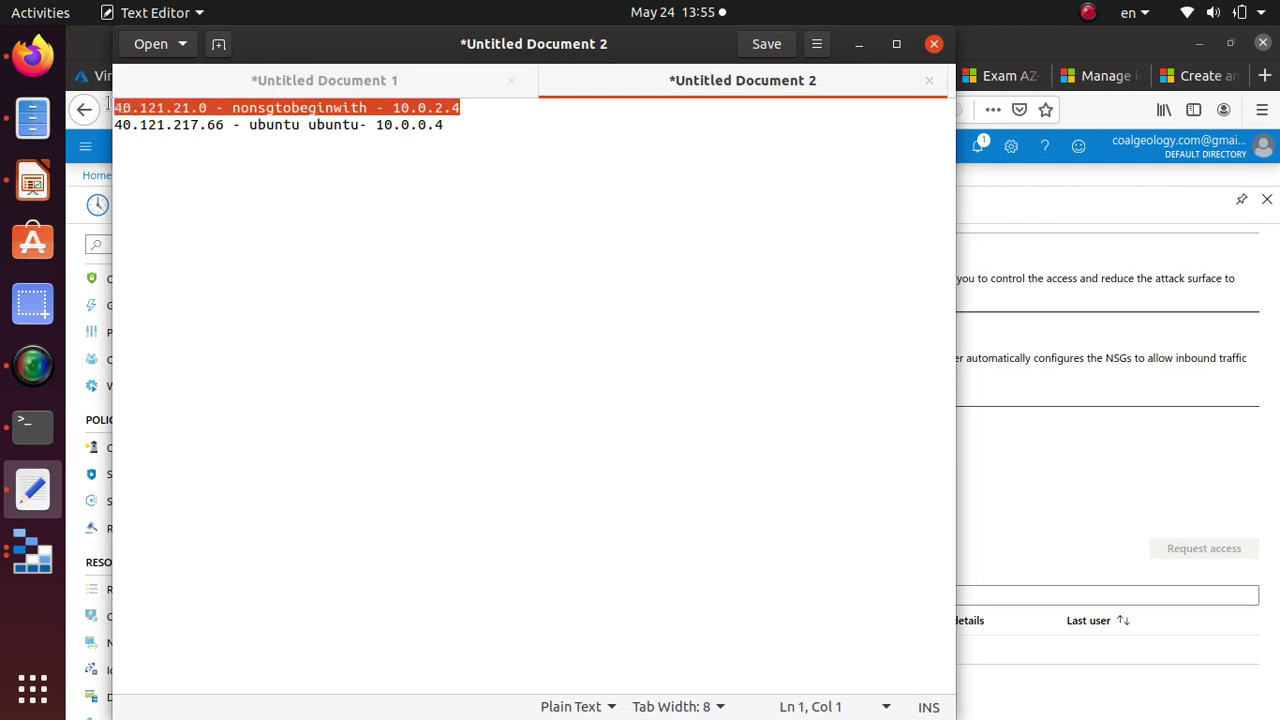
click(446, 126)
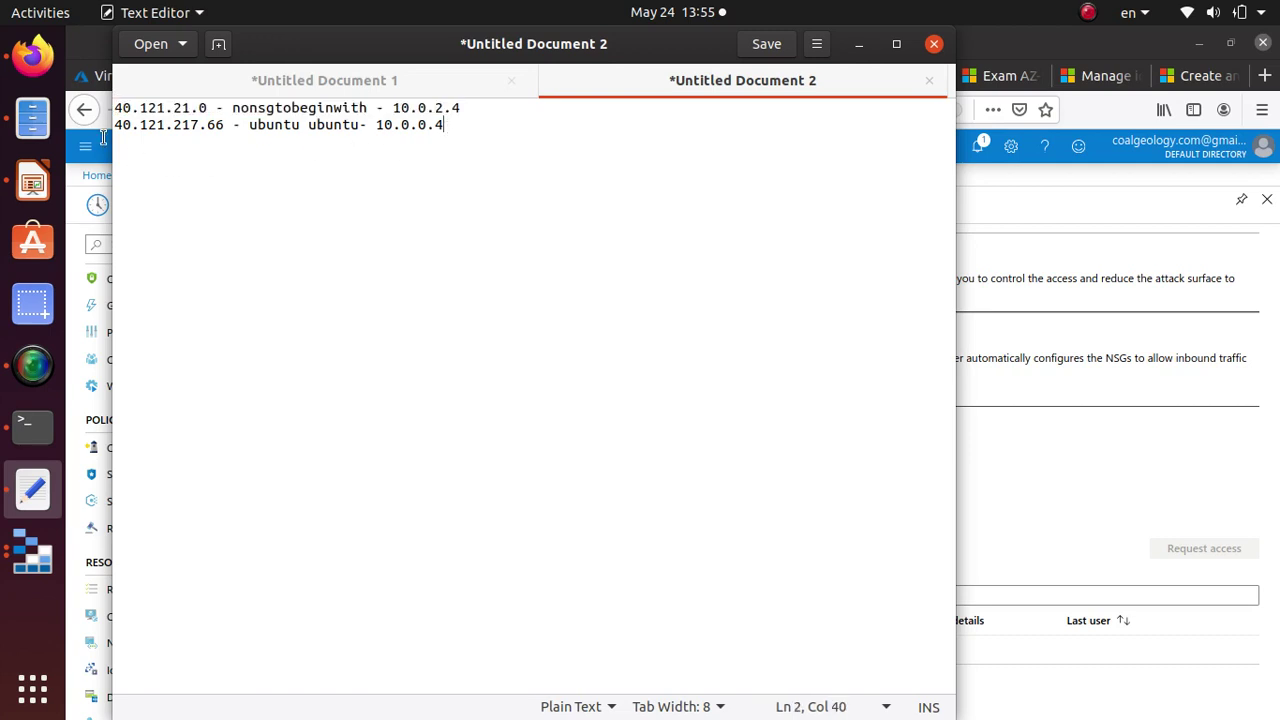
key(shift+Home)
key(shift+Up)
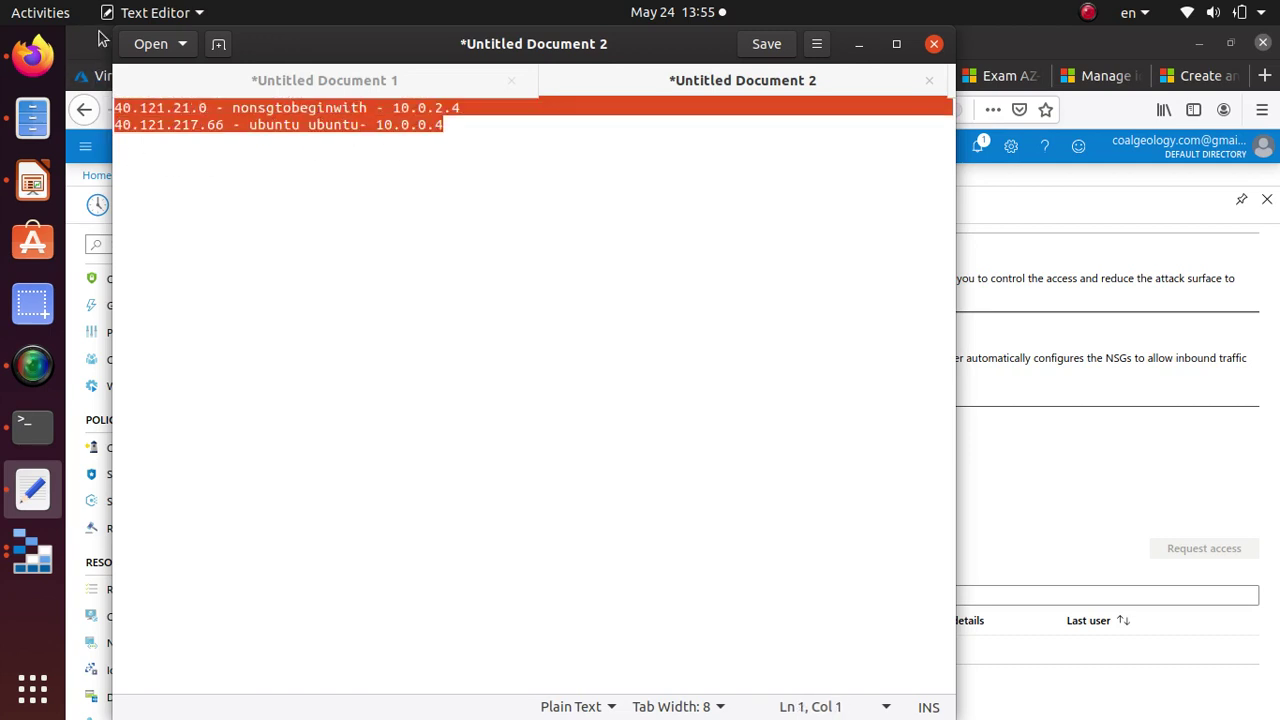
click(90, 47)
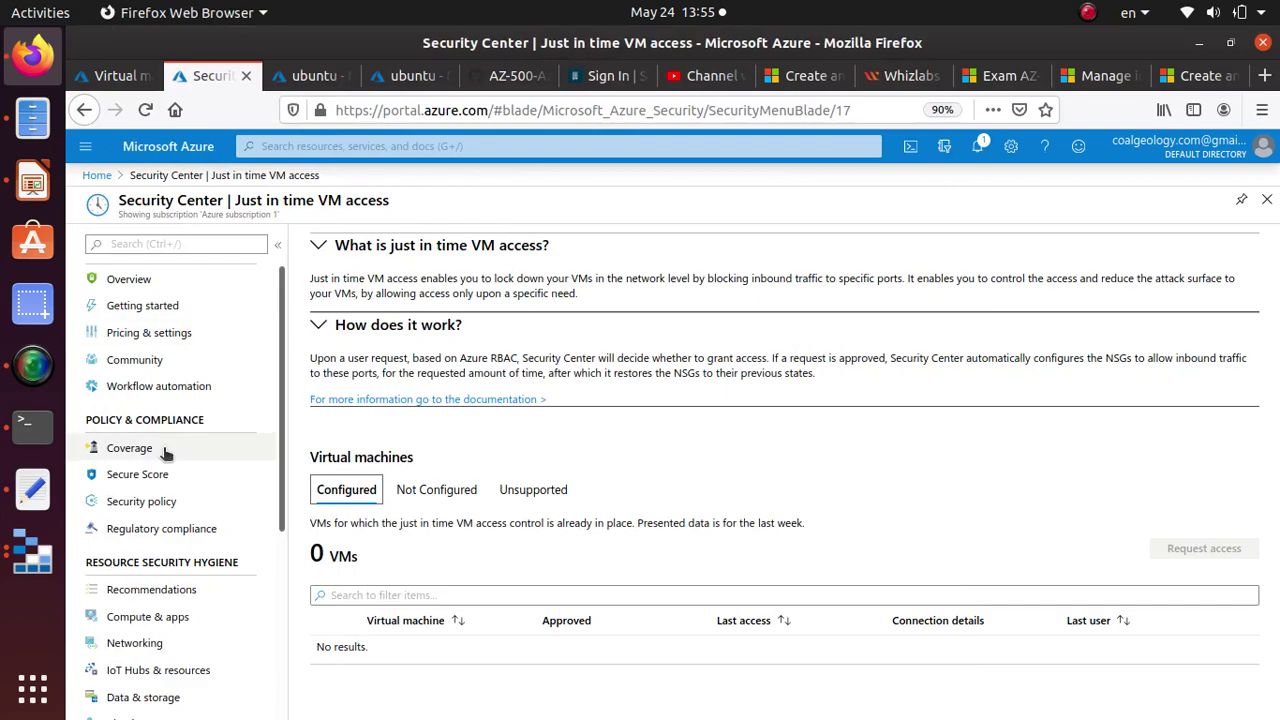
click(97, 175)
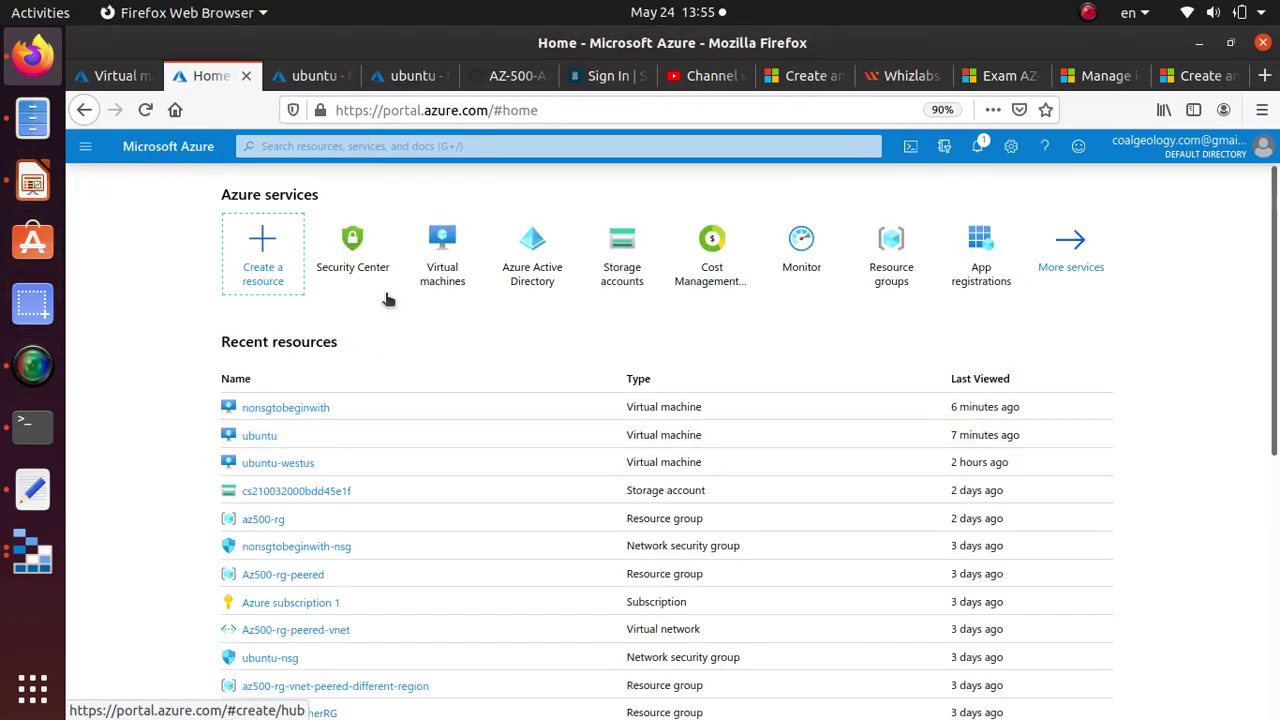
click(380, 251)
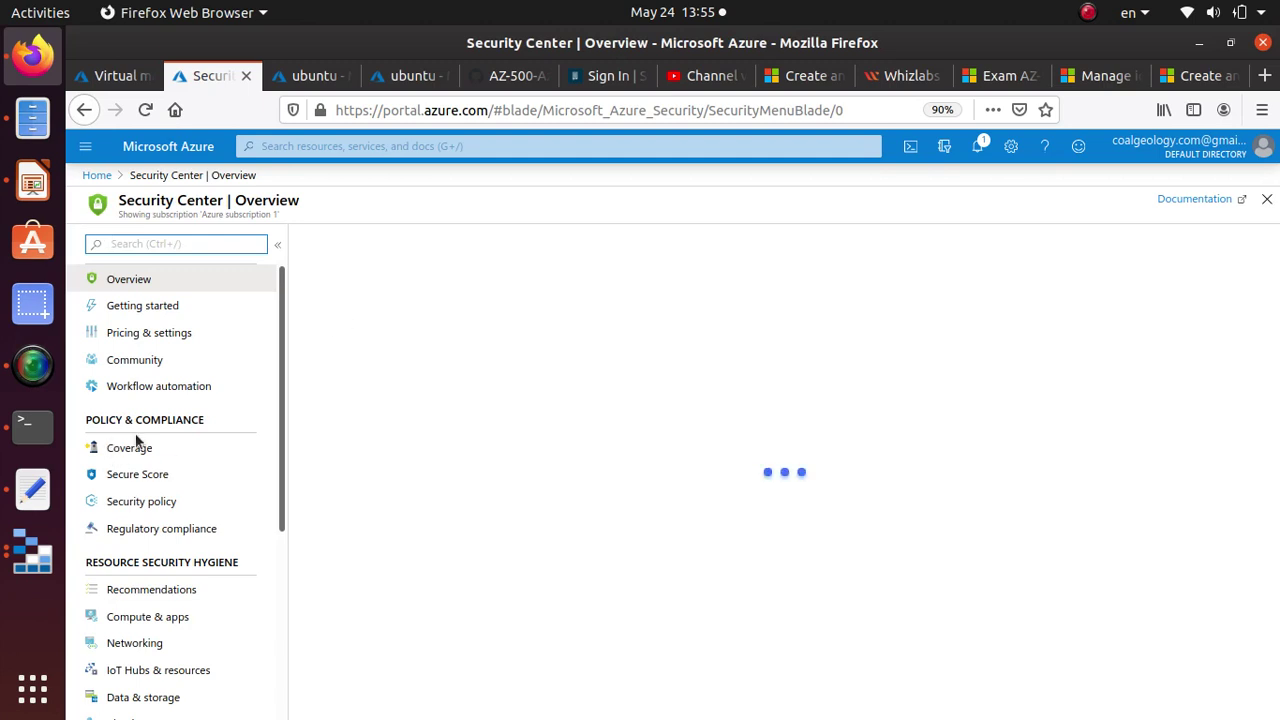
scroll(170, 455, down, 4)
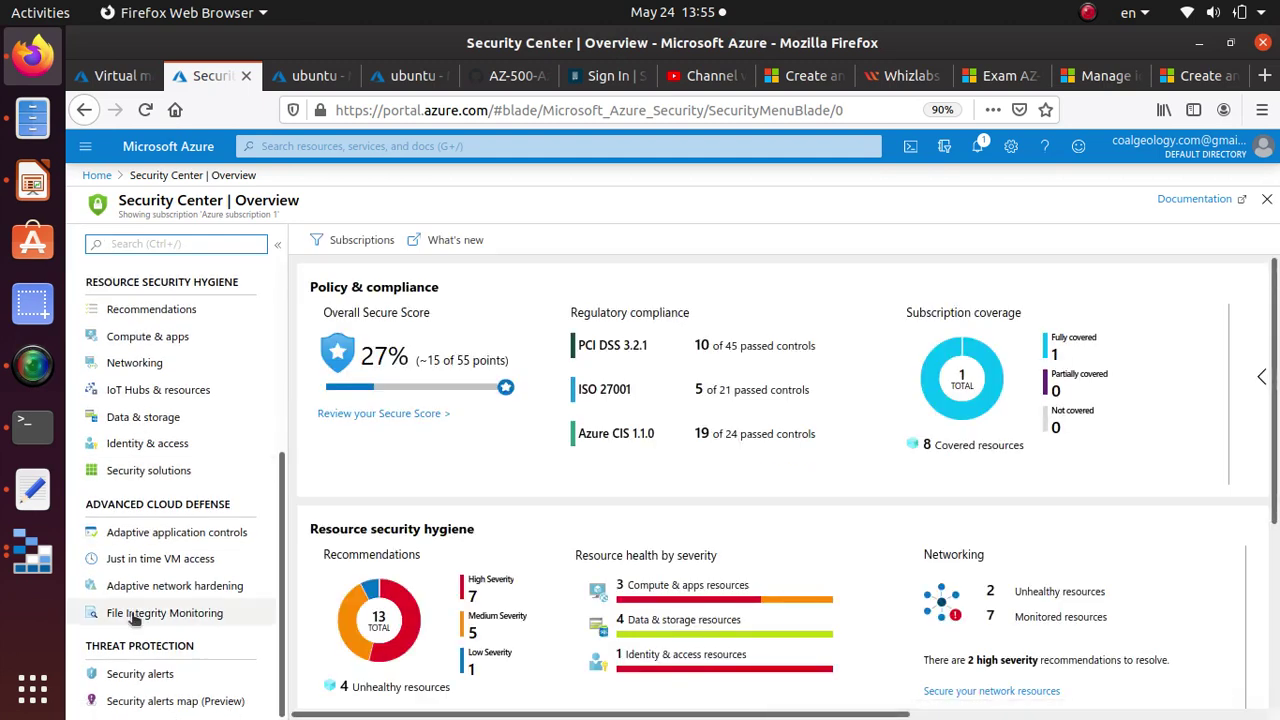
click(145, 562)
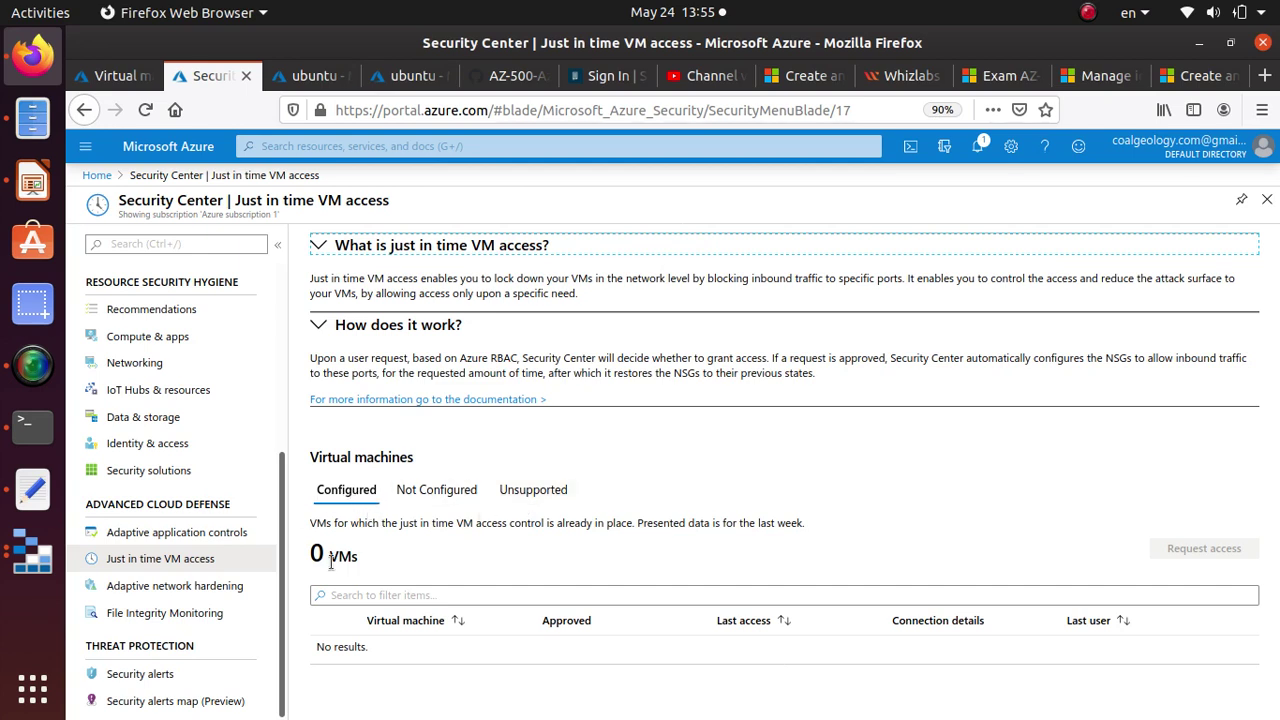
click(443, 490)
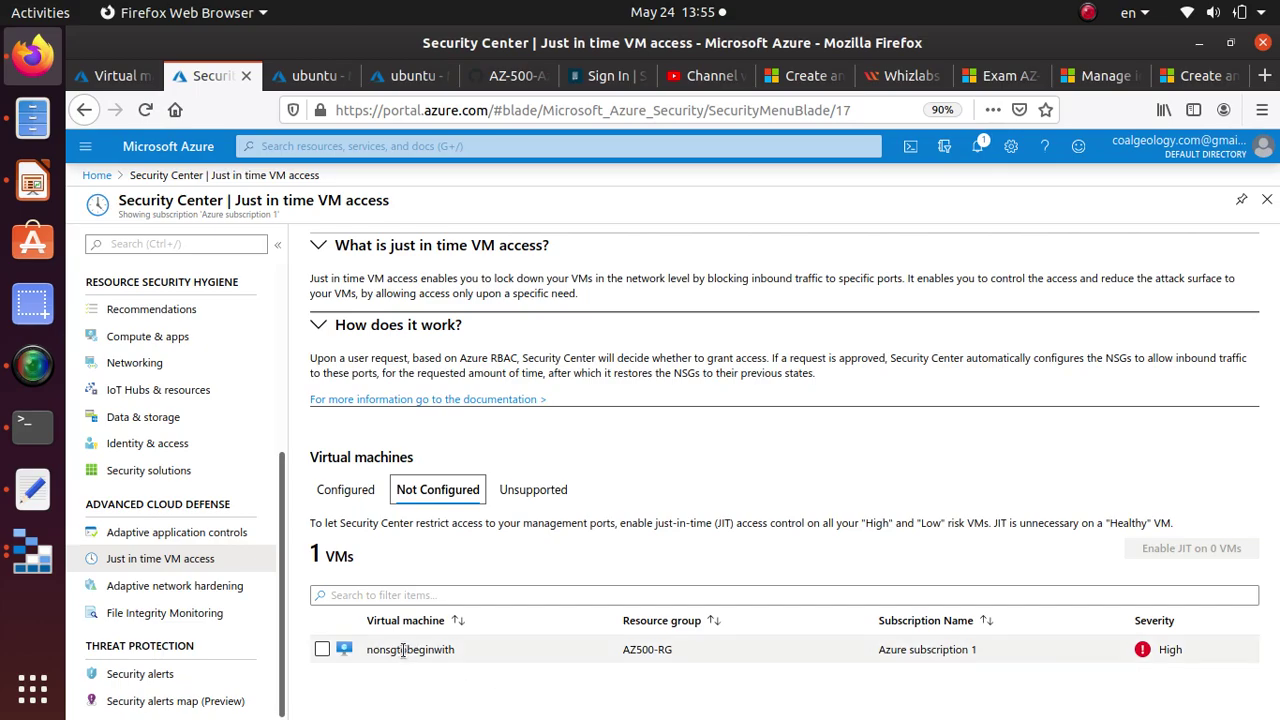
click(357, 489)
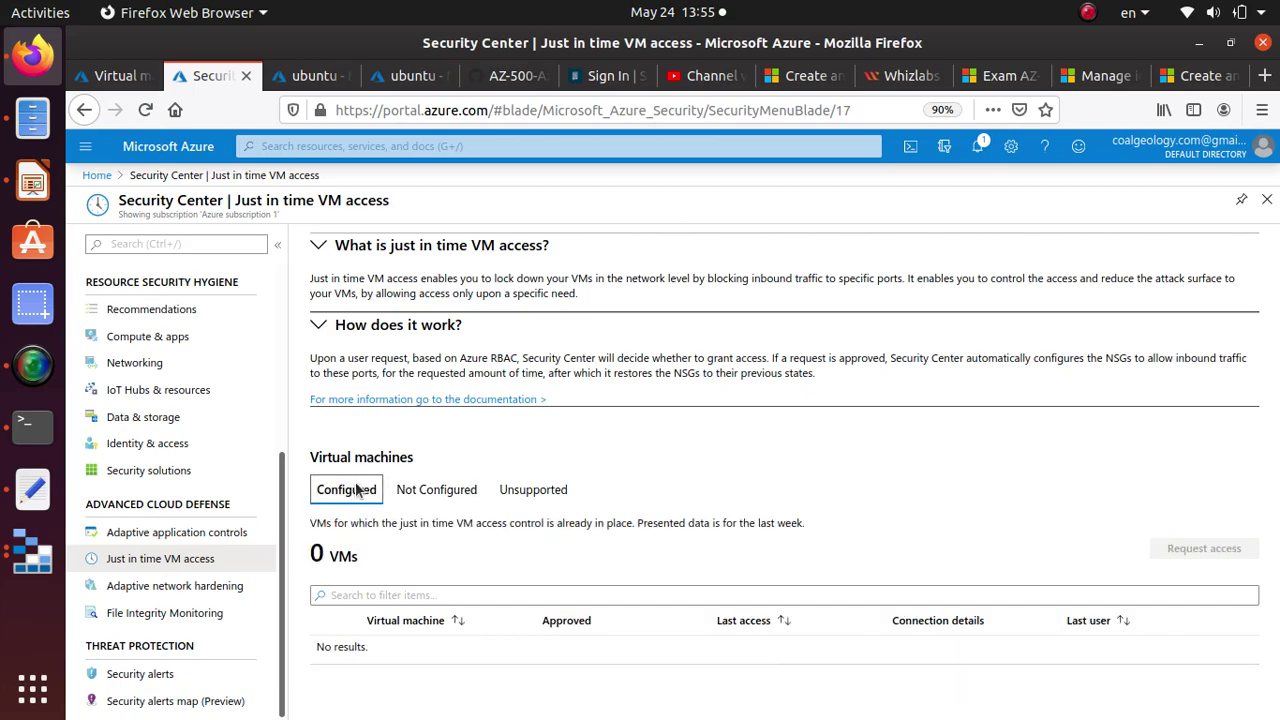
click(446, 492)
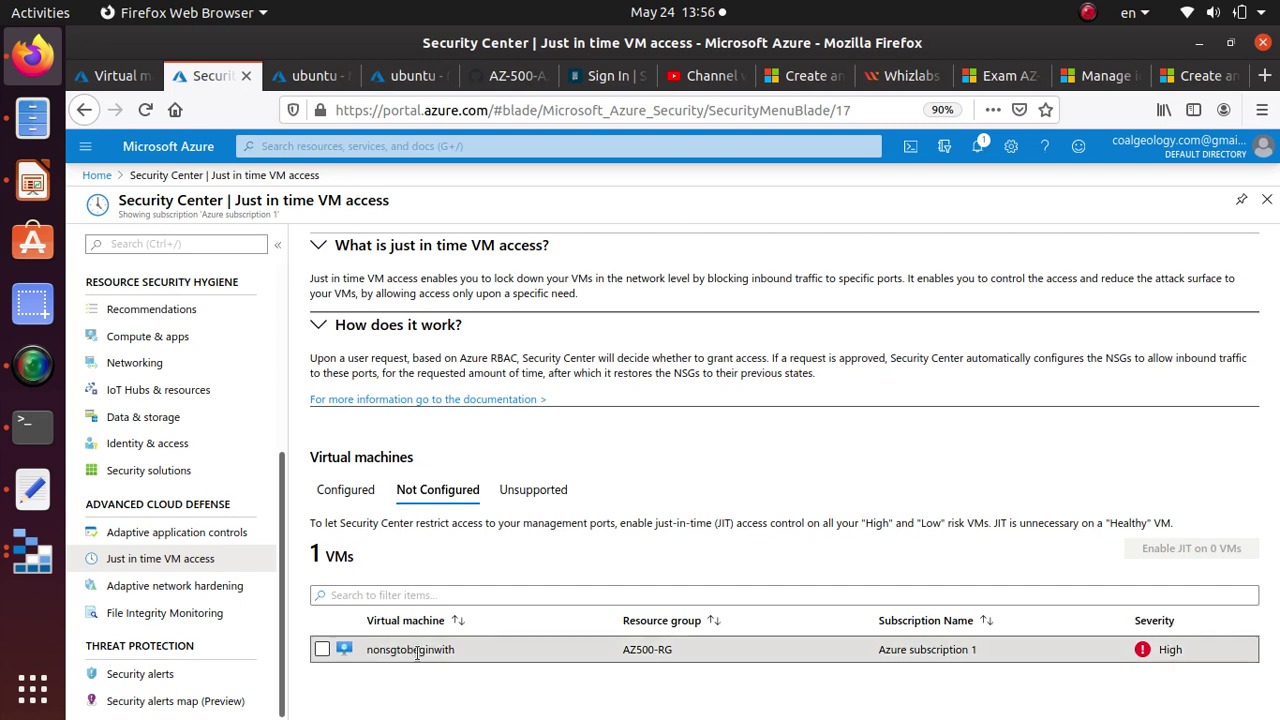
double_click(416, 651)
Match nonsgtobeginwith in the notes to the terminal prompt, then log out of that remote shell.
key(alt+Tab)
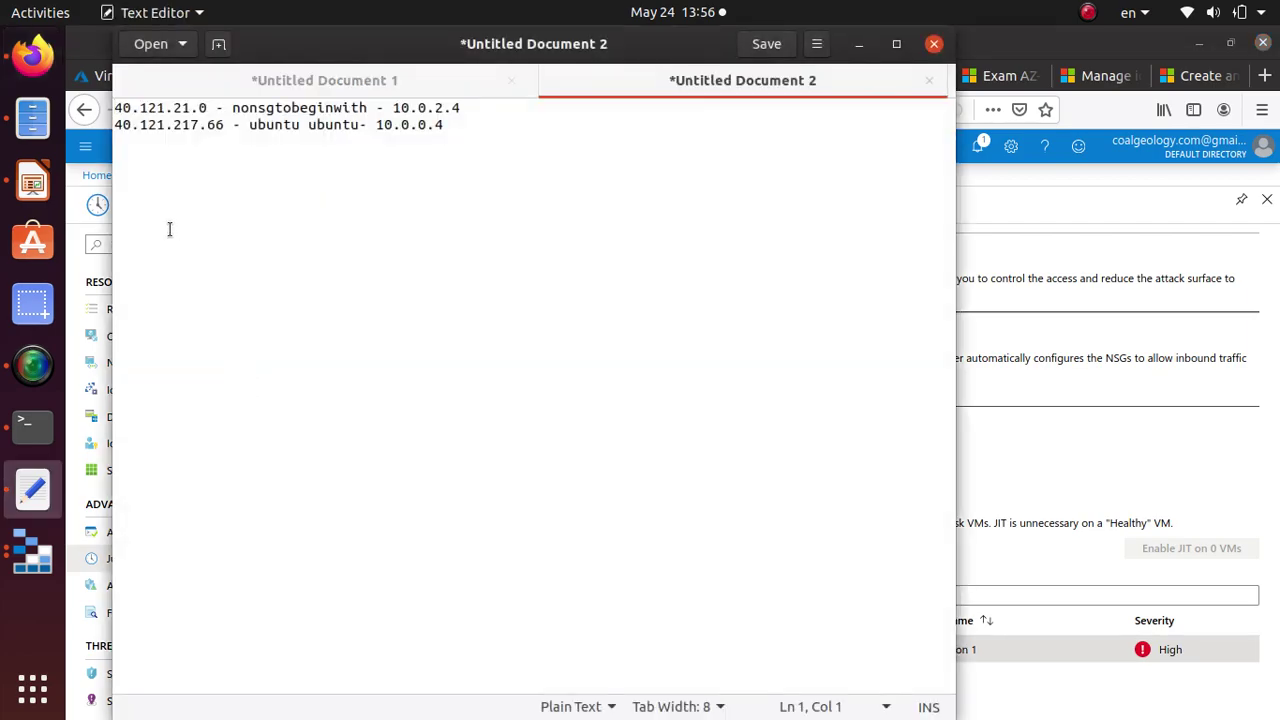
drag(232, 107, 369, 108)
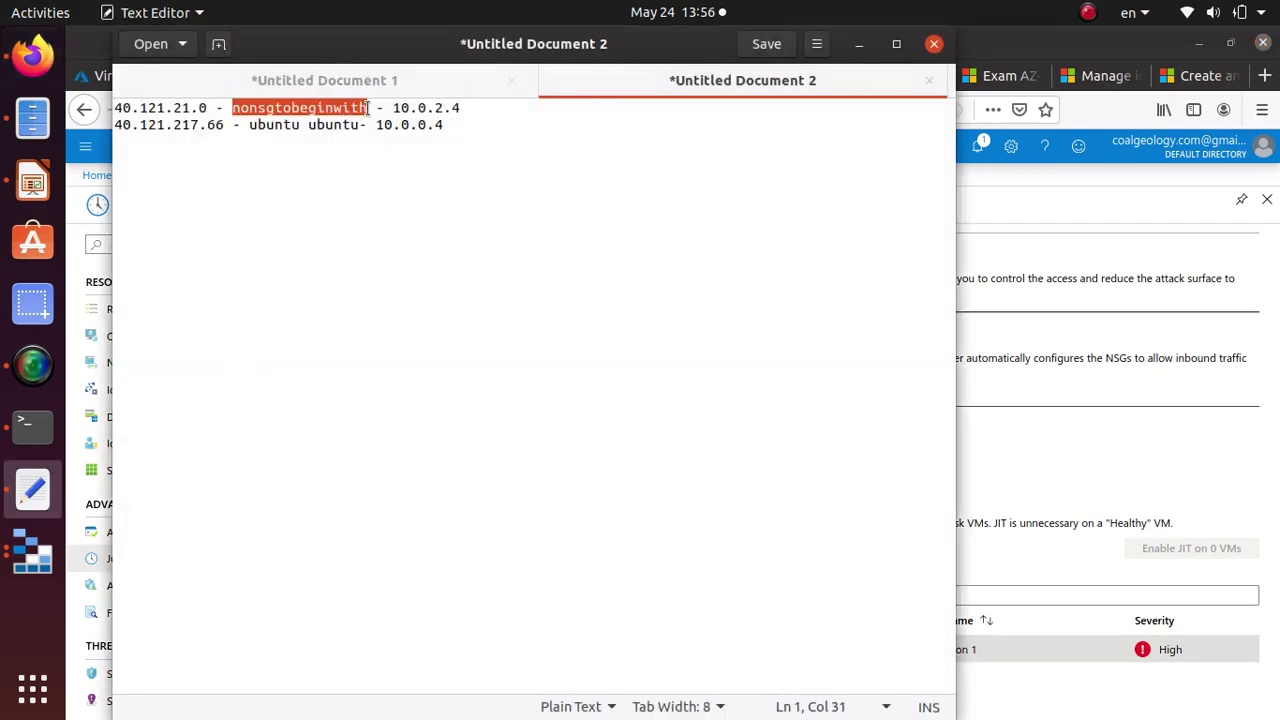
key(alt+Tab)
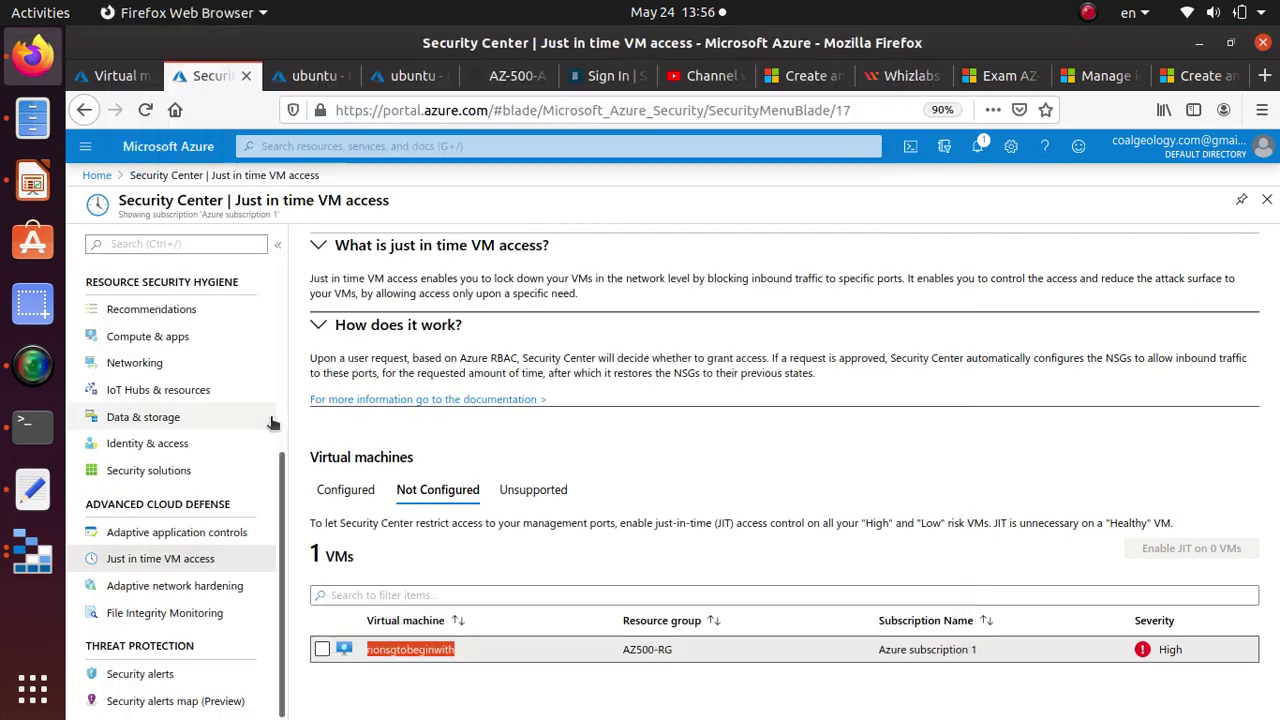
click(25, 425)
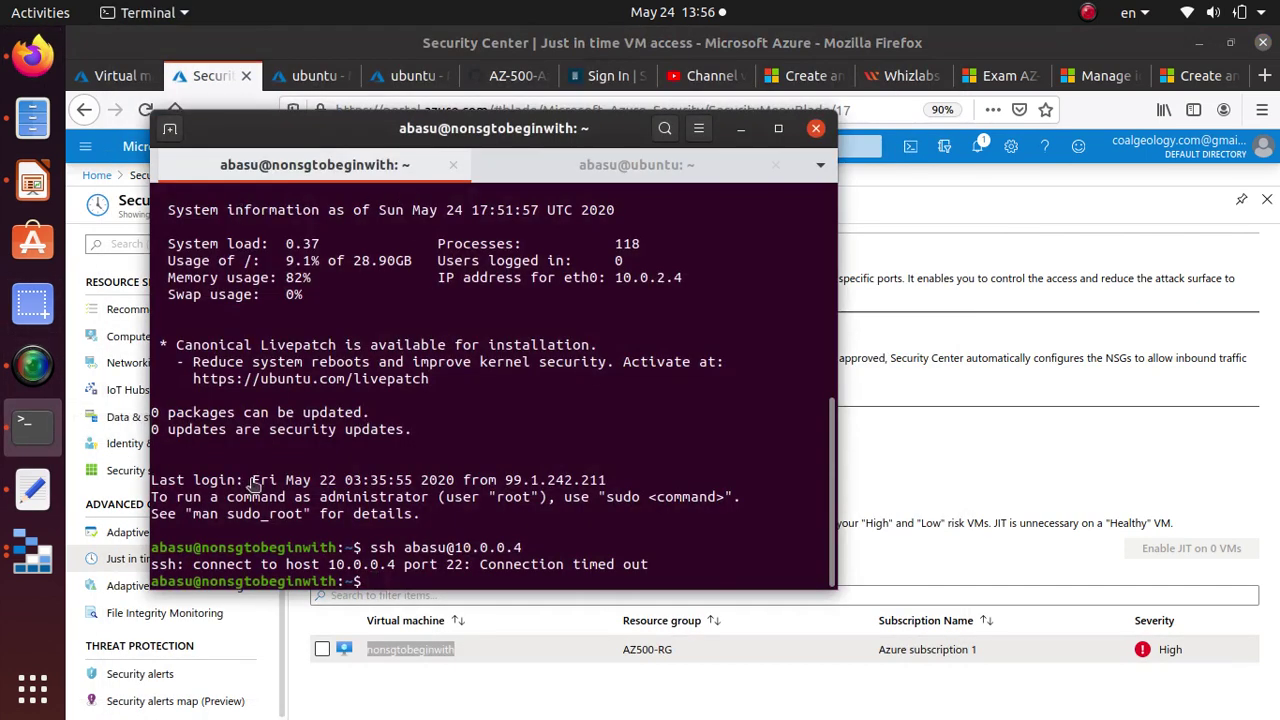
drag(203, 580, 338, 580)
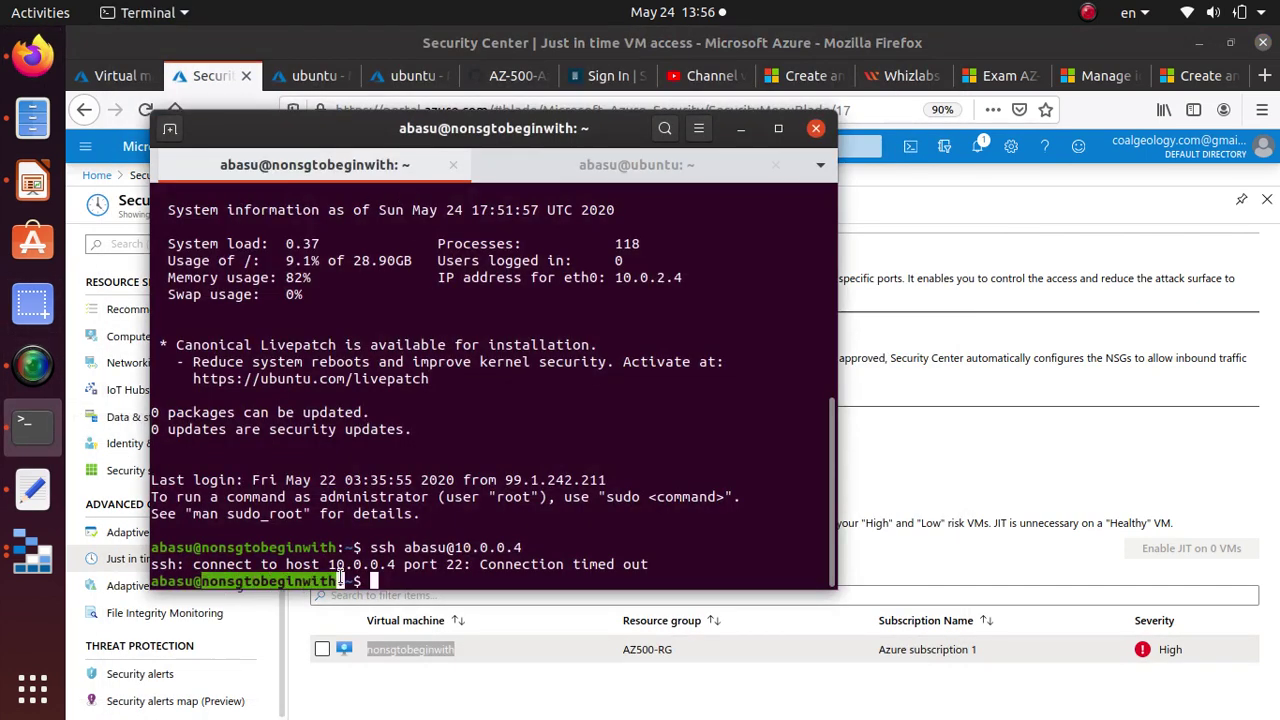
key(ctrl+d)
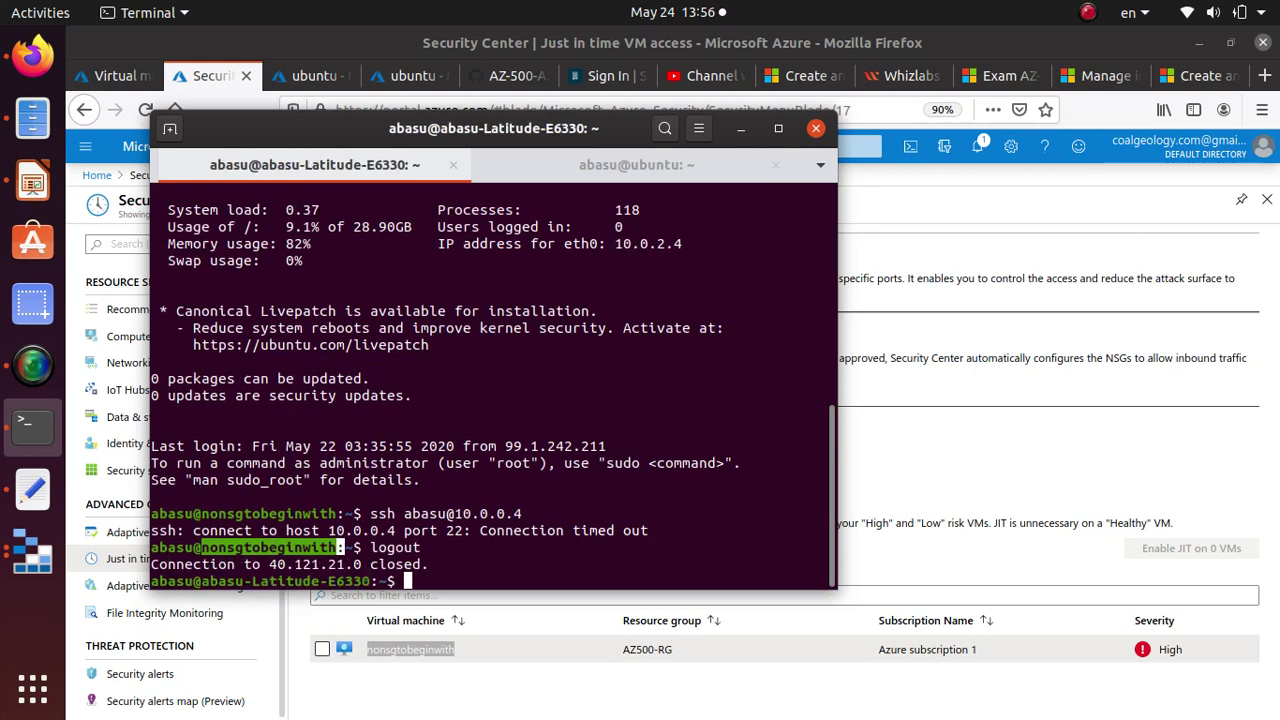
Clear the screen, SSH again to 40.121.21.0, log in with the password, and log out.
text(clear)
key(Return)
key(Up)
key(Up)
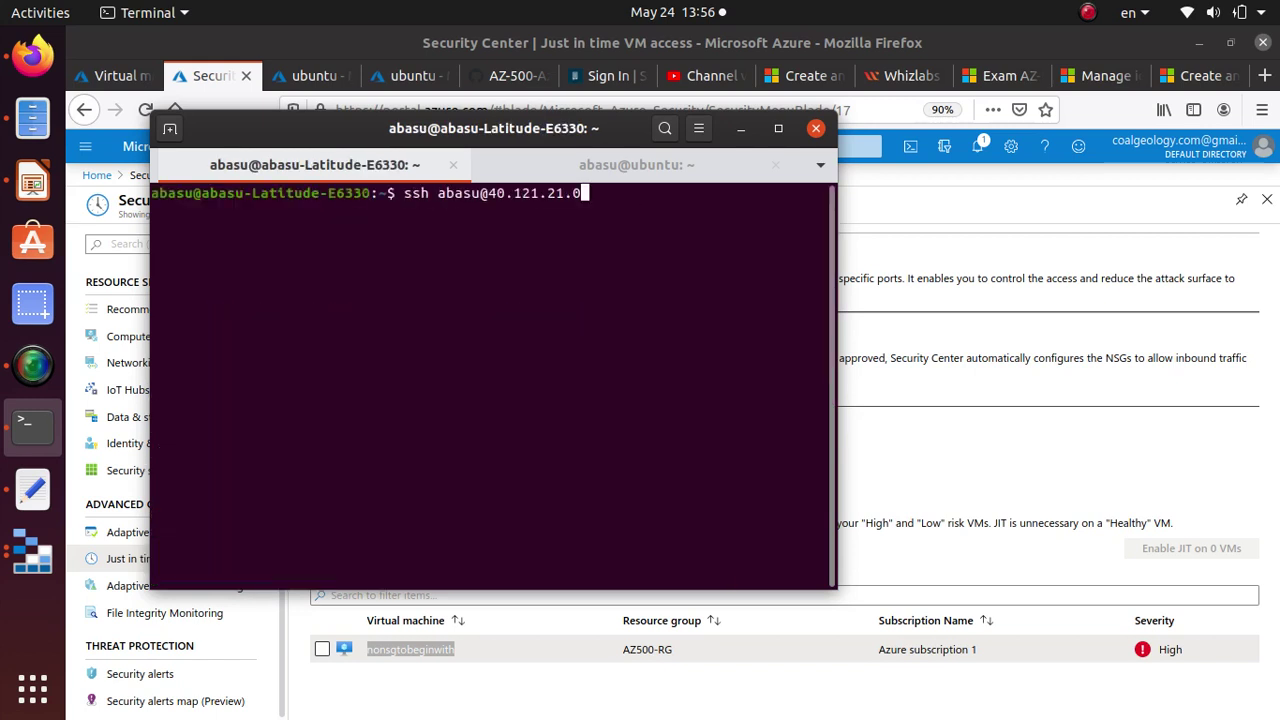
key(Return)
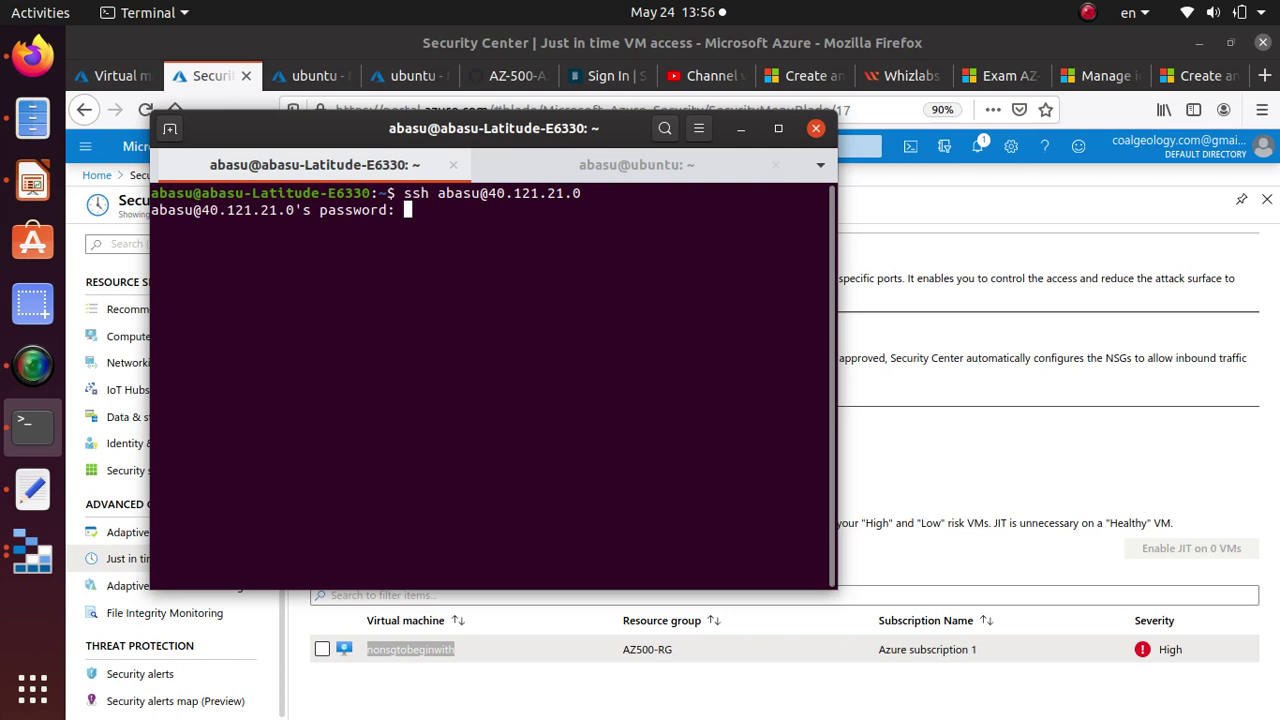
key(Return)
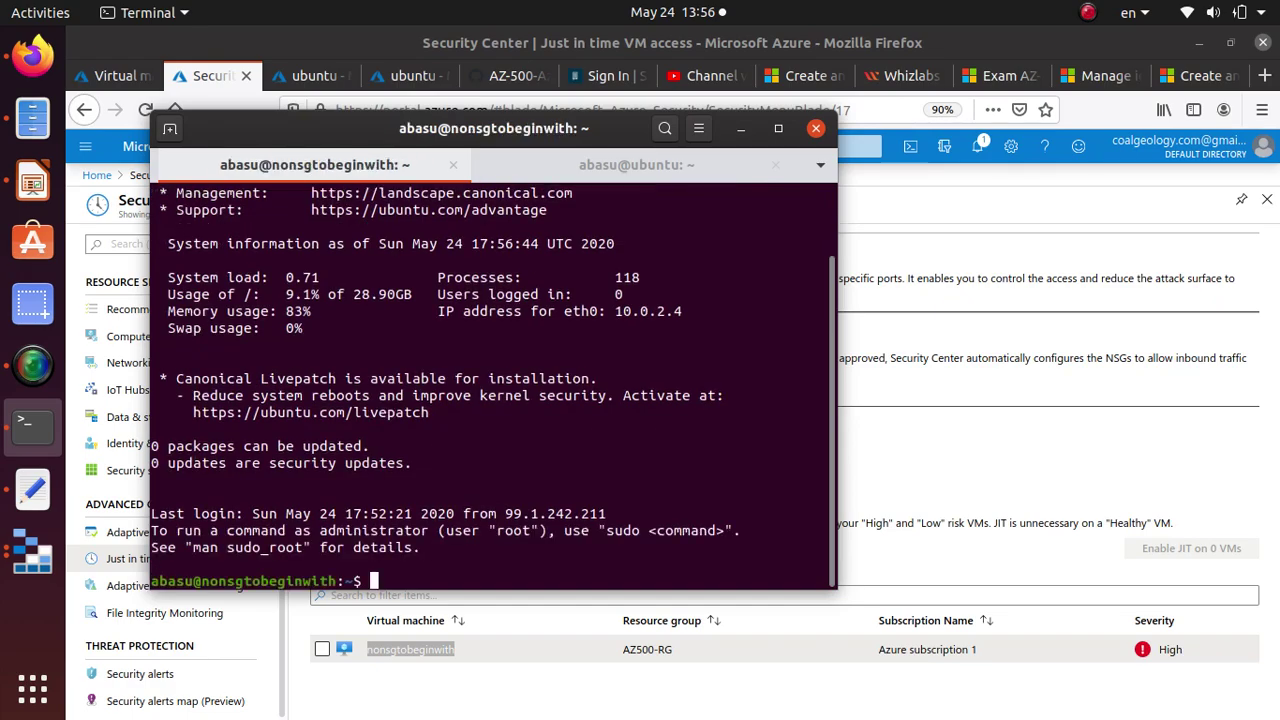
key(ctrl+d)
key(Return)
key(Return)
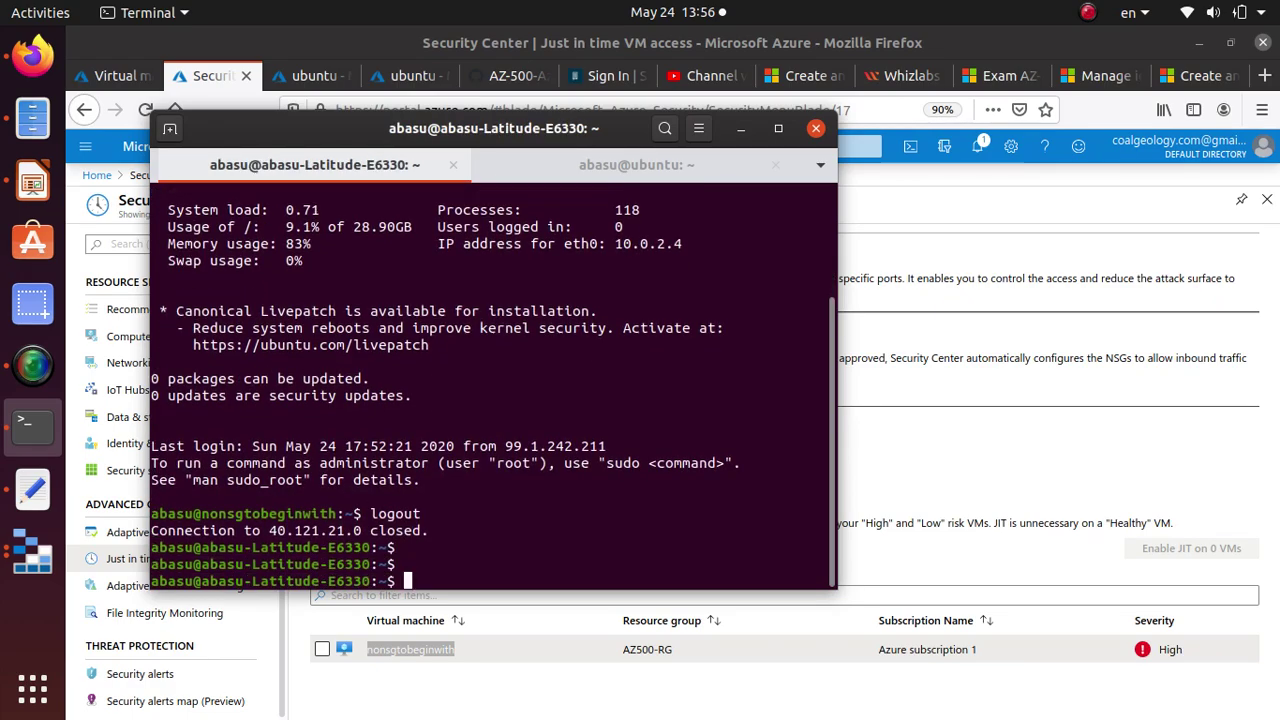
click(140, 645)
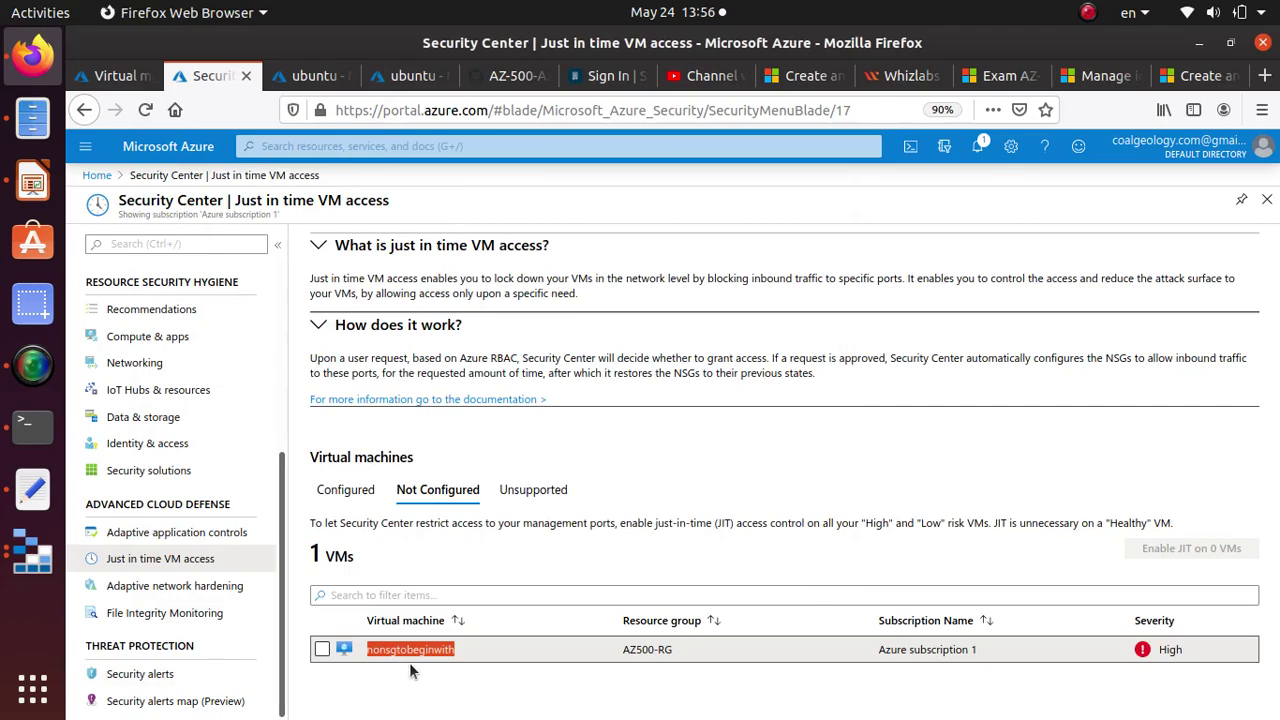
Enable JIT on nonsgtobeginwith, deleting ports 3389, 5985 and 5986 so only port 22 remains.
click(322, 650)
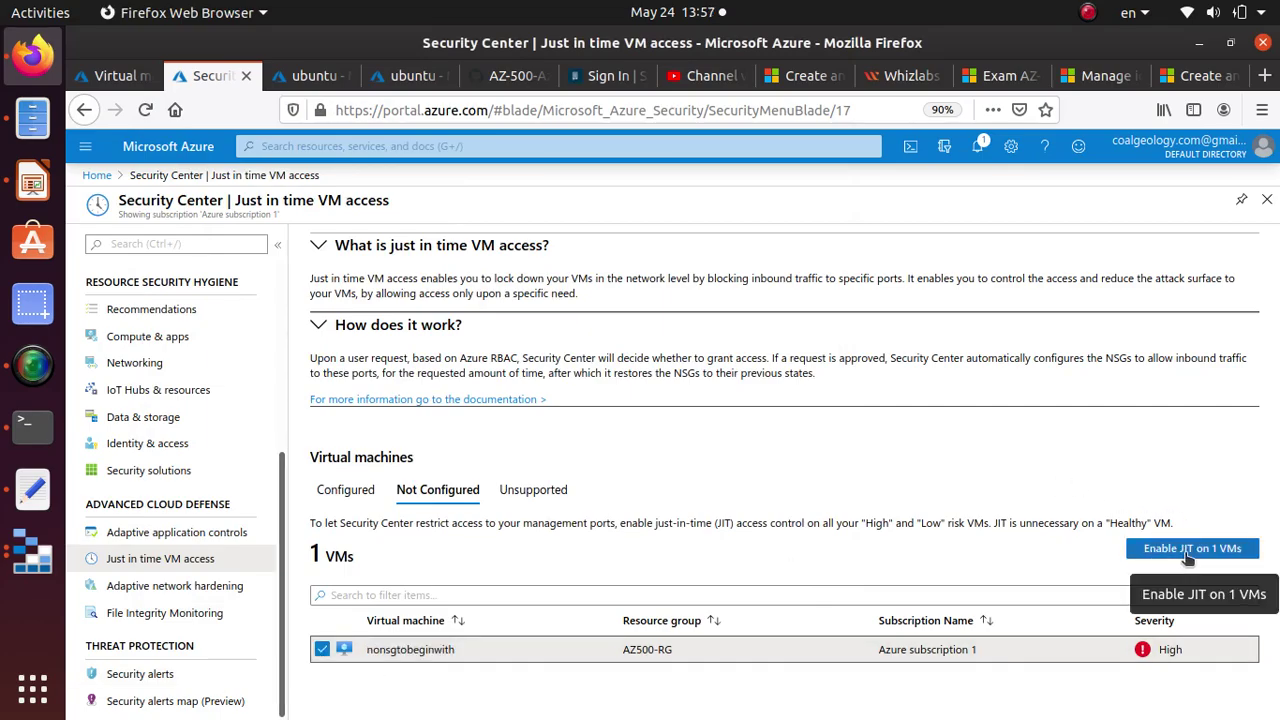
click(1188, 556)
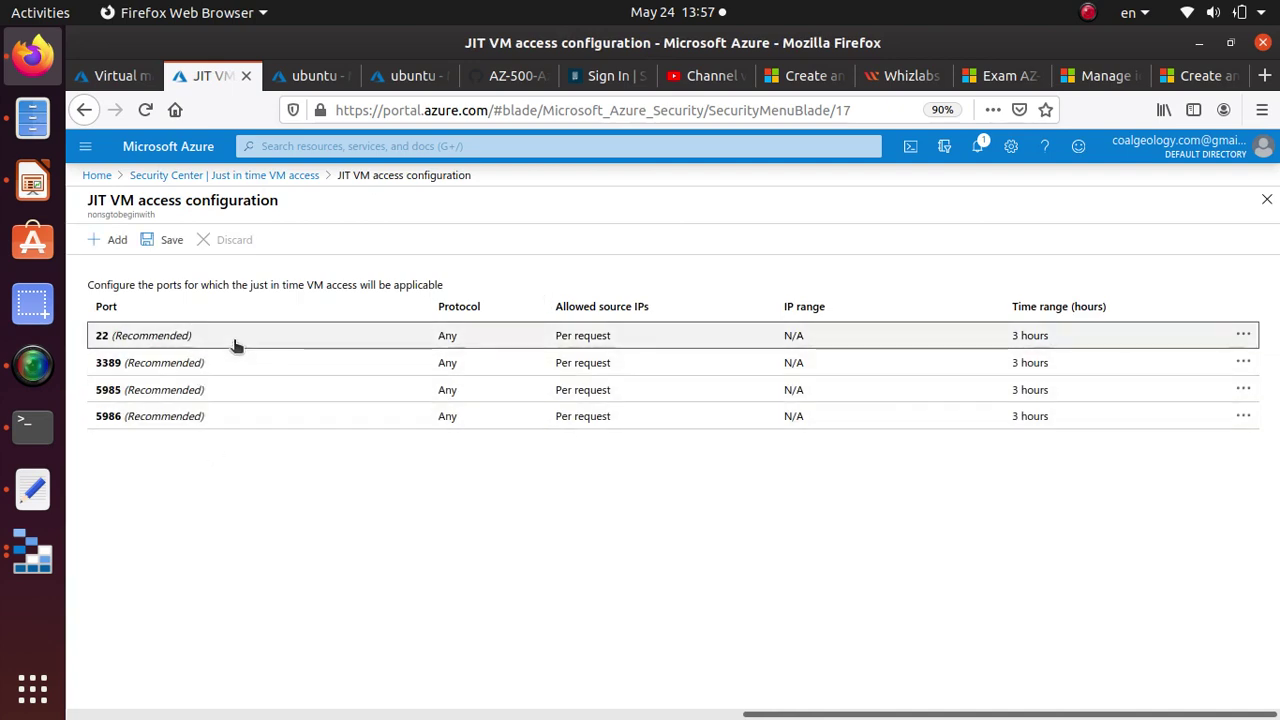
click(1240, 365)
click(1150, 382)
click(1242, 366)
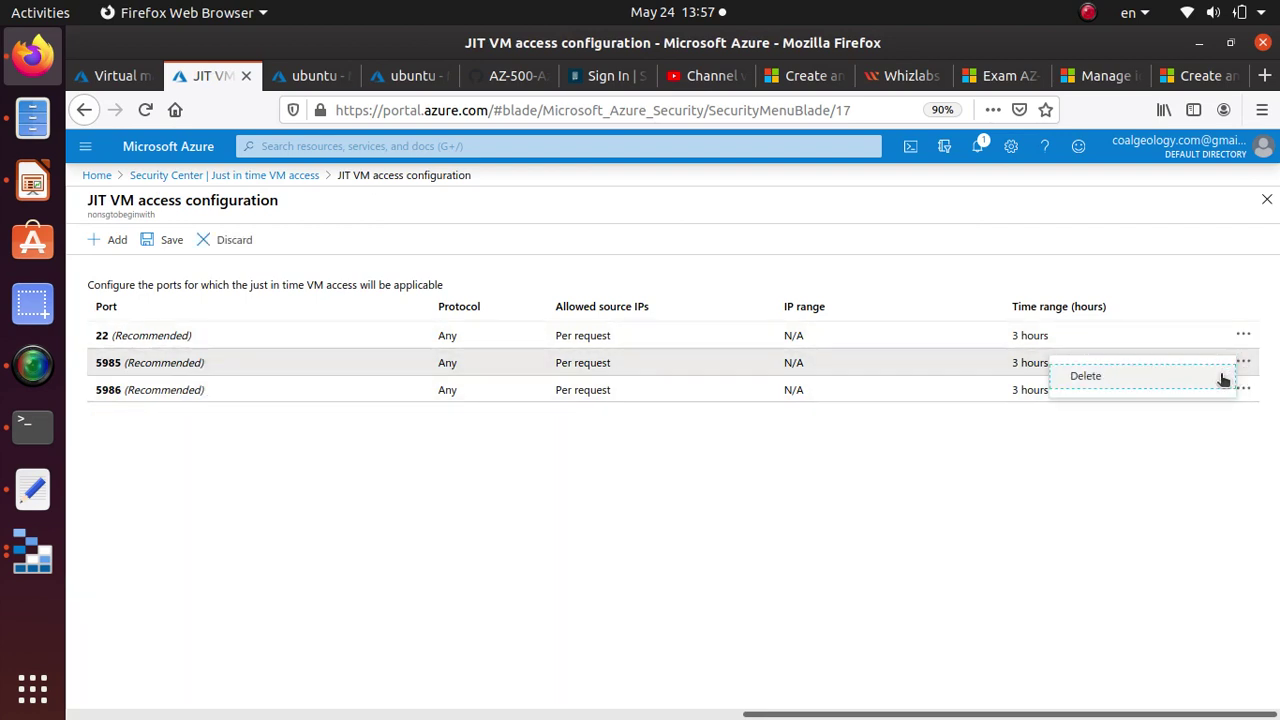
click(1222, 378)
click(1243, 364)
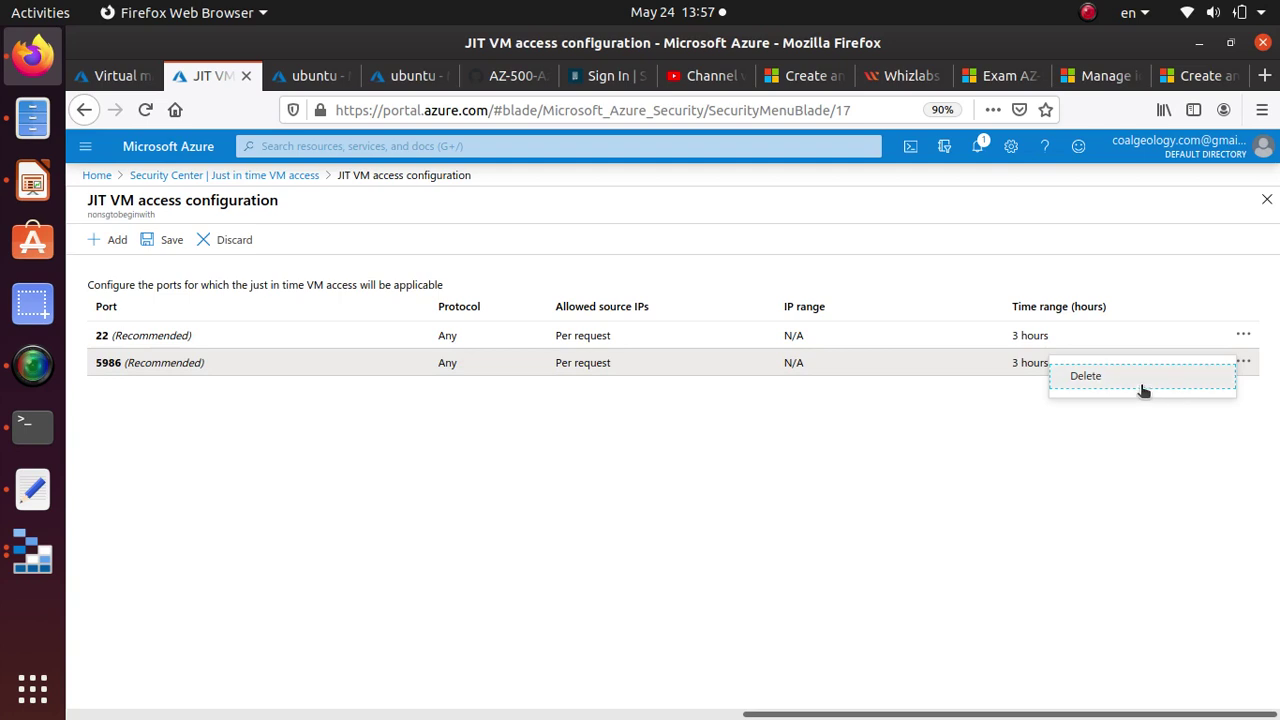
click(1143, 388)
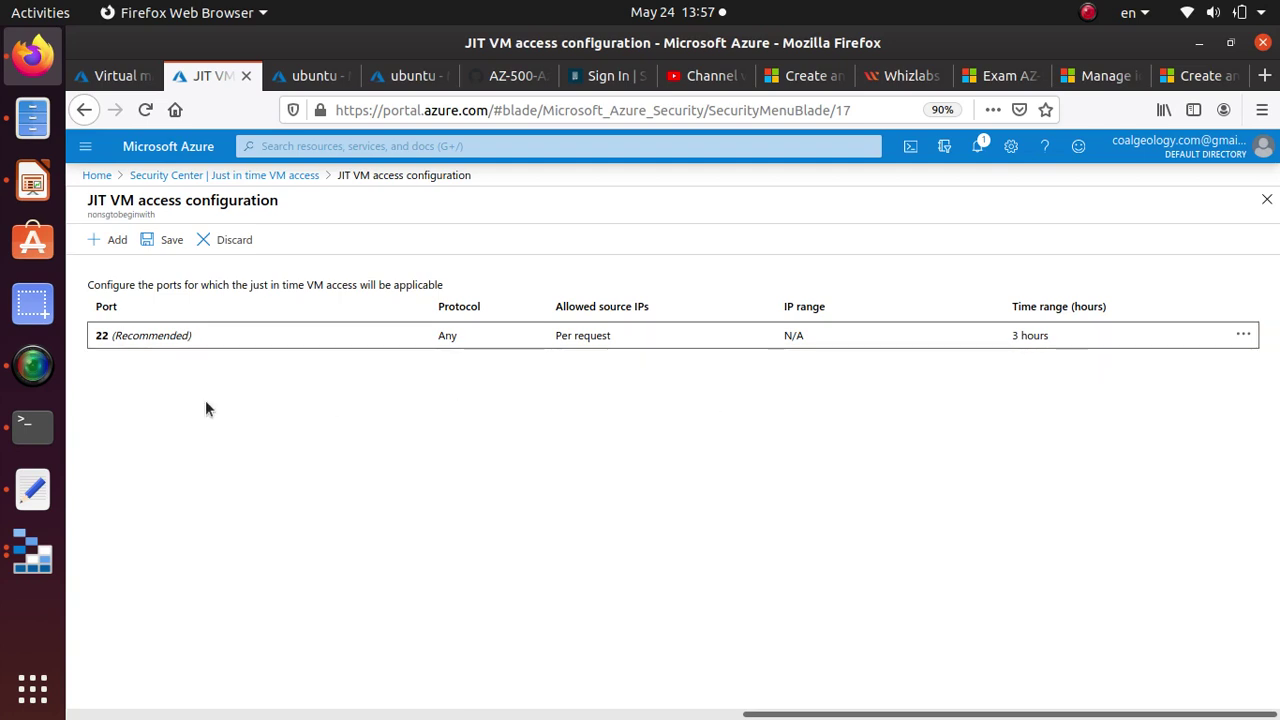
click(163, 241)
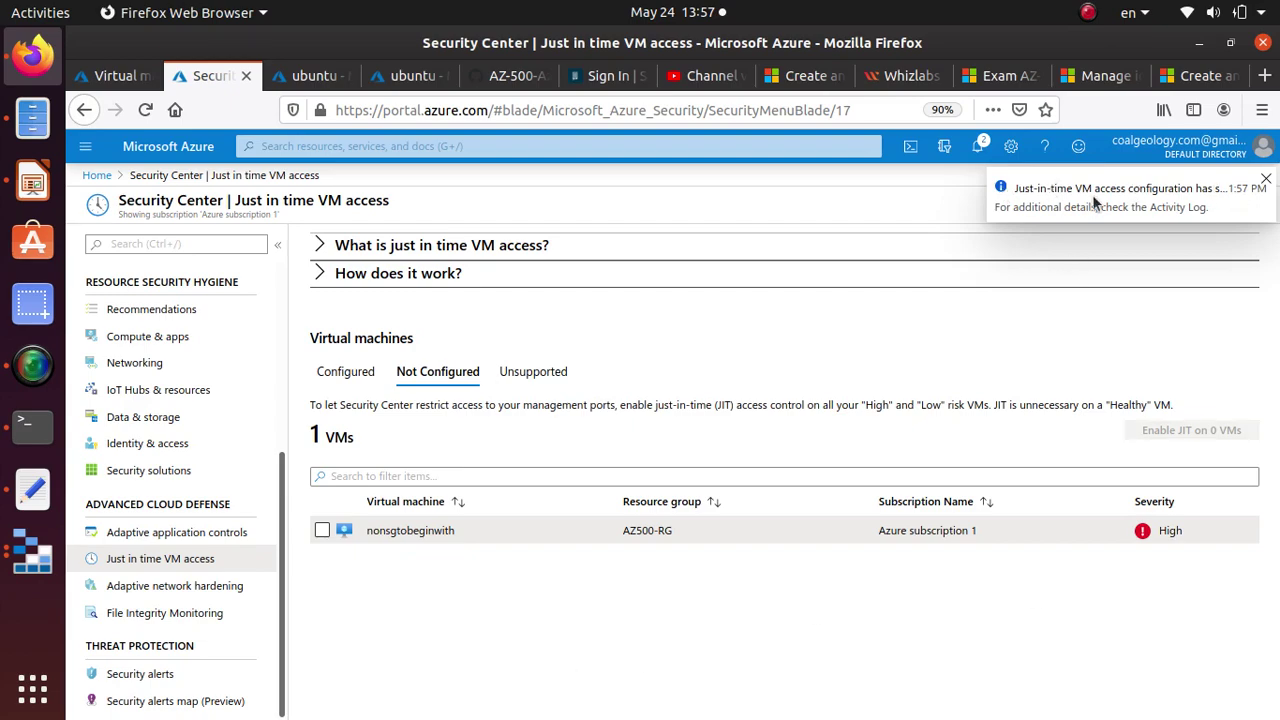
Confirm nonsgtobeginwith is listed under Configured and review its port 22 JIT settings.
click(977, 146)
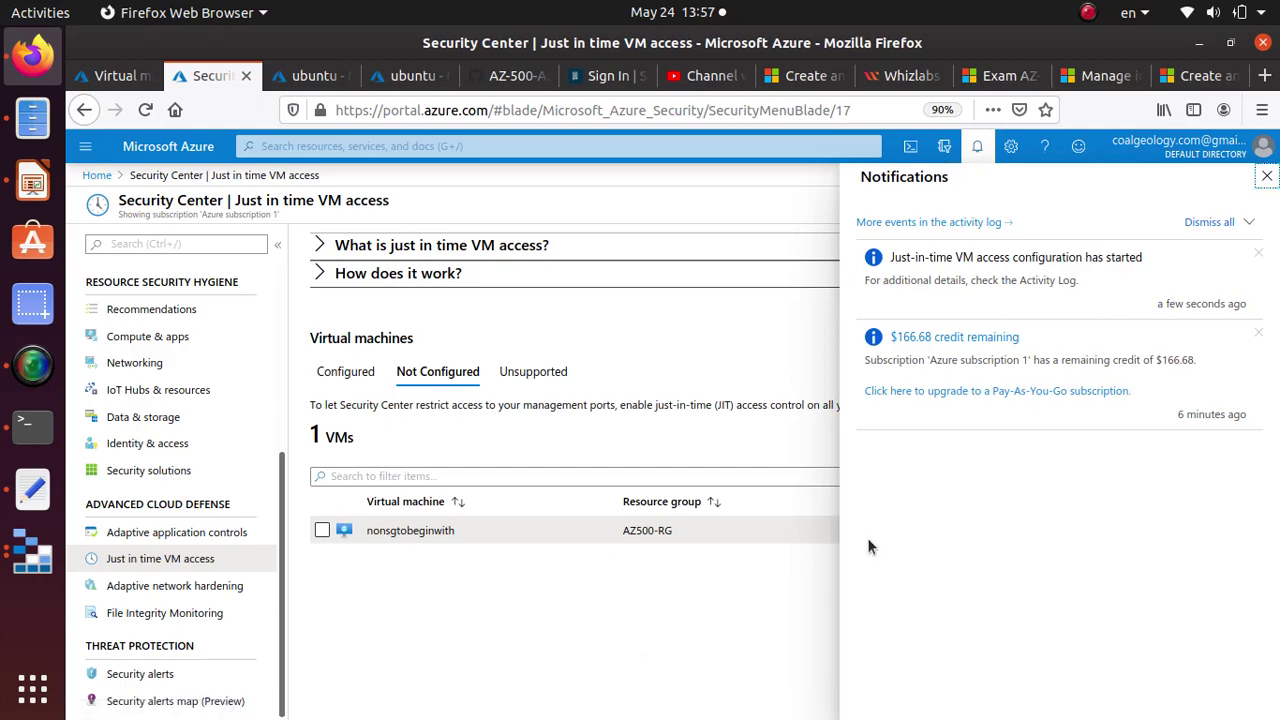
click(345, 372)
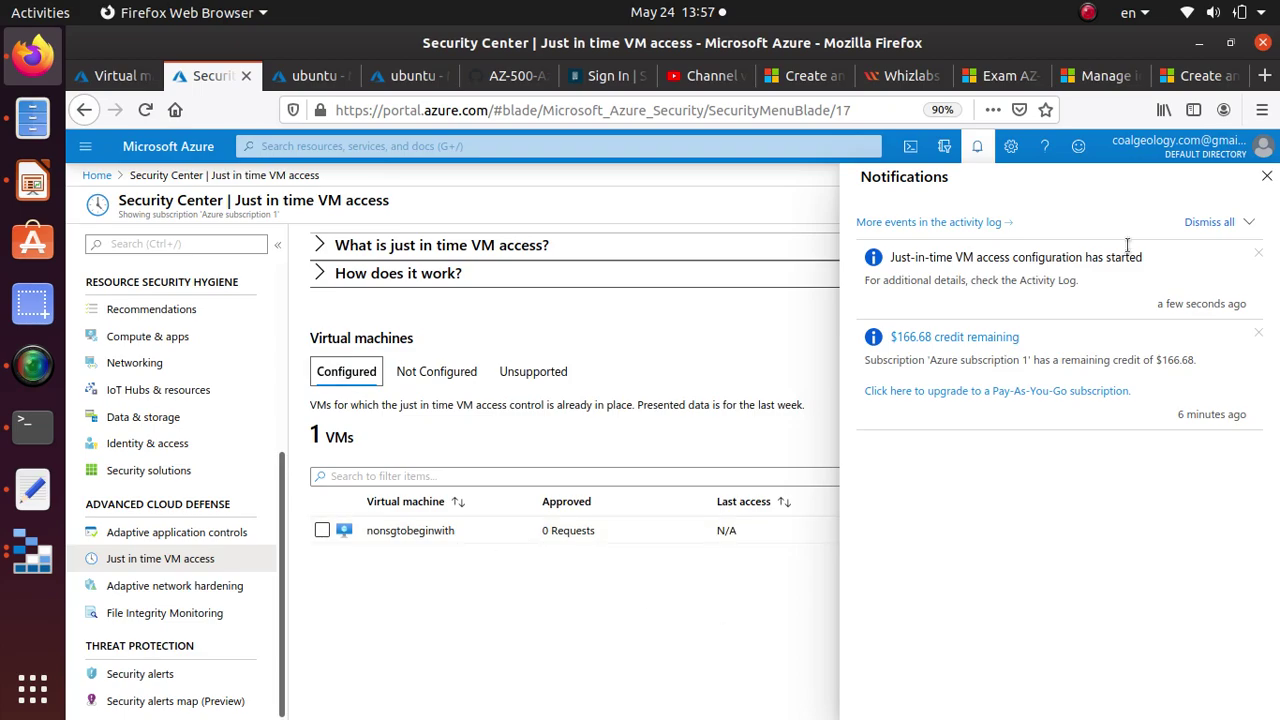
click(978, 147)
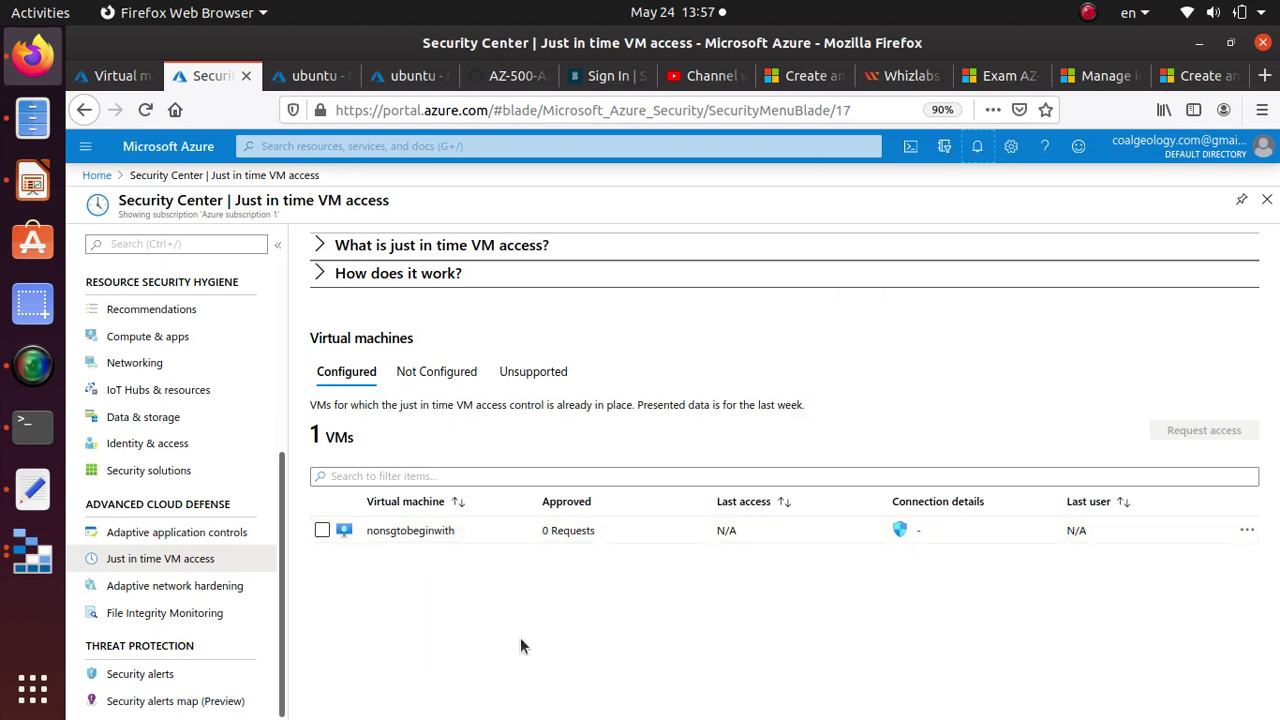
click(1245, 530)
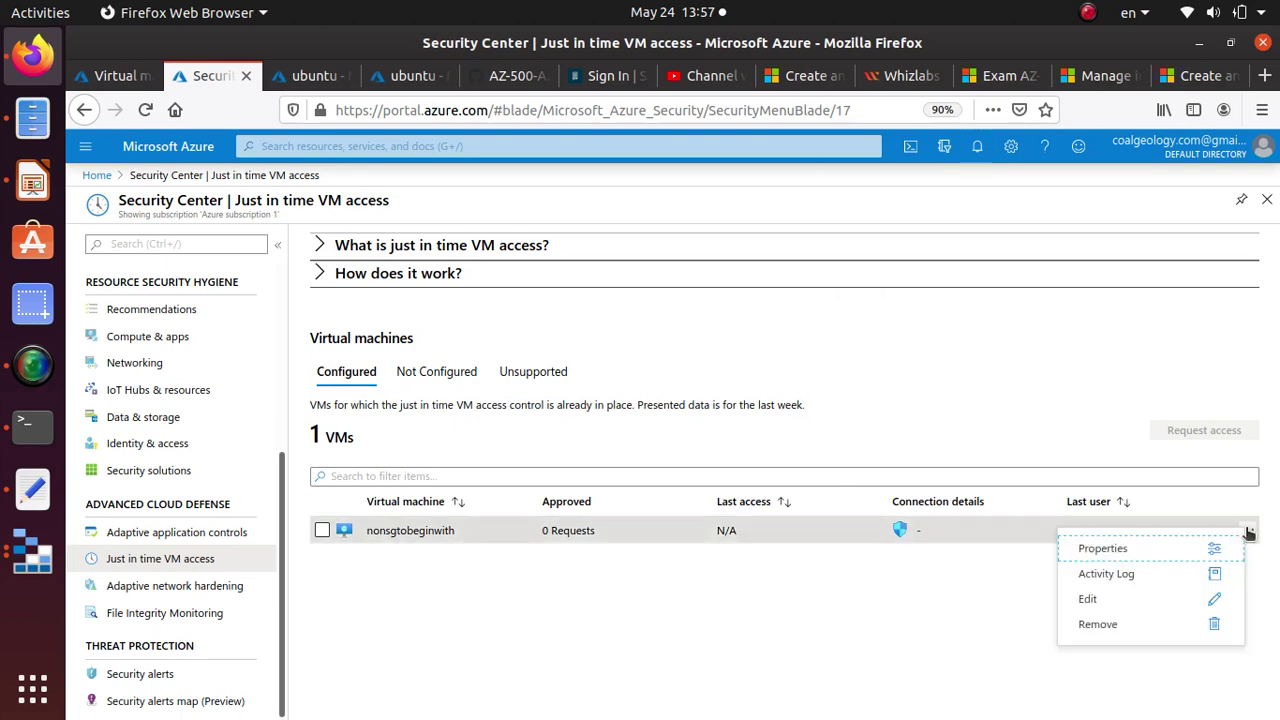
click(1100, 602)
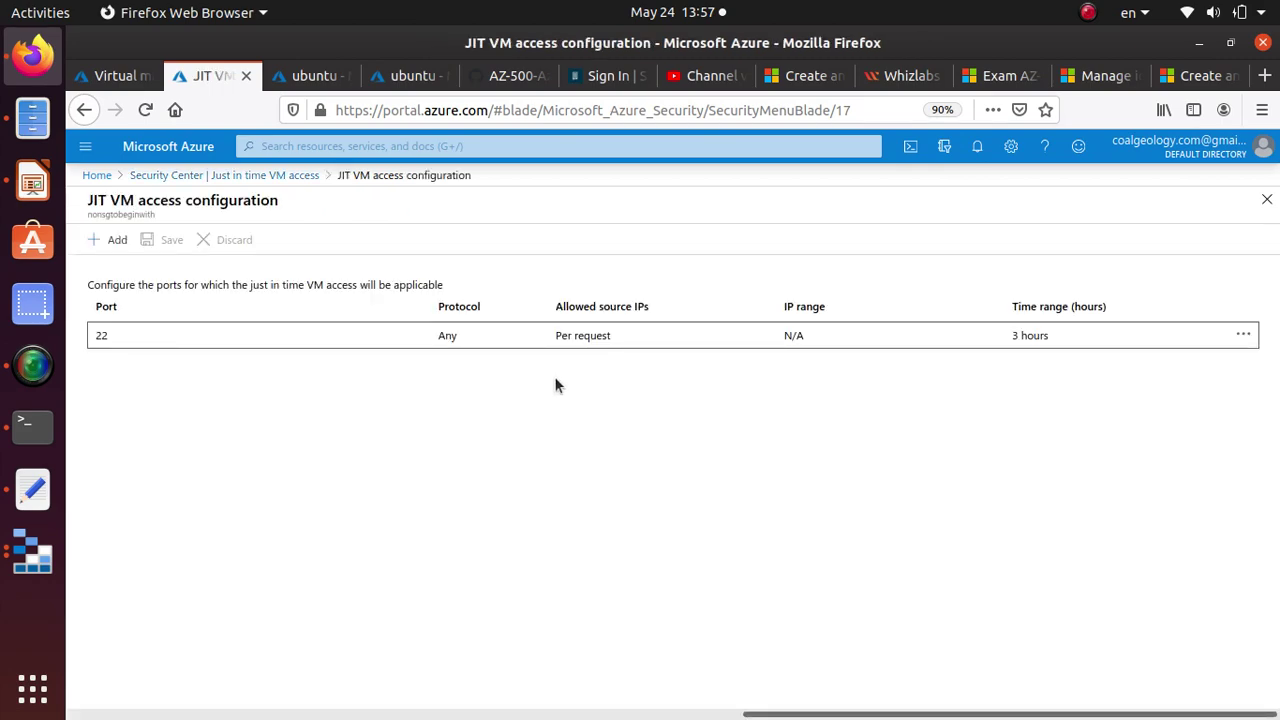
click(112, 242)
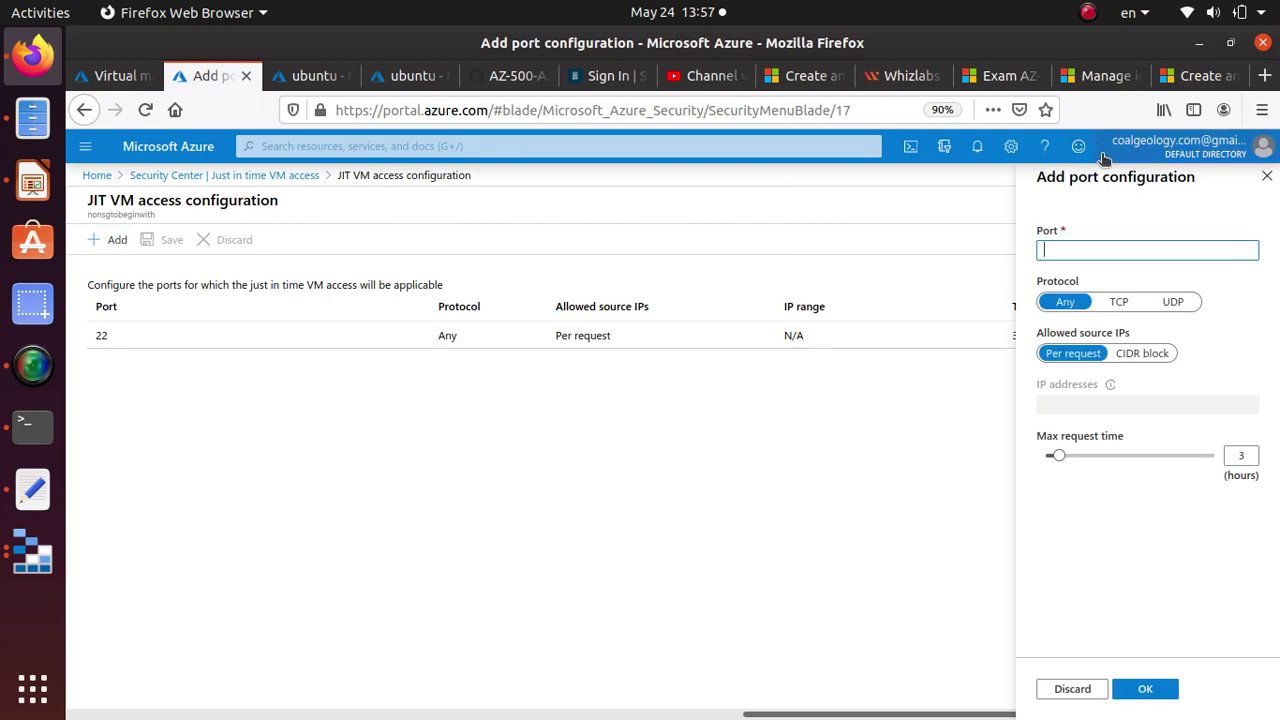
click(285, 198)
View nonsgtobeginwith's JIT activity log, then return to the JIT VM access list.
click(305, 177)
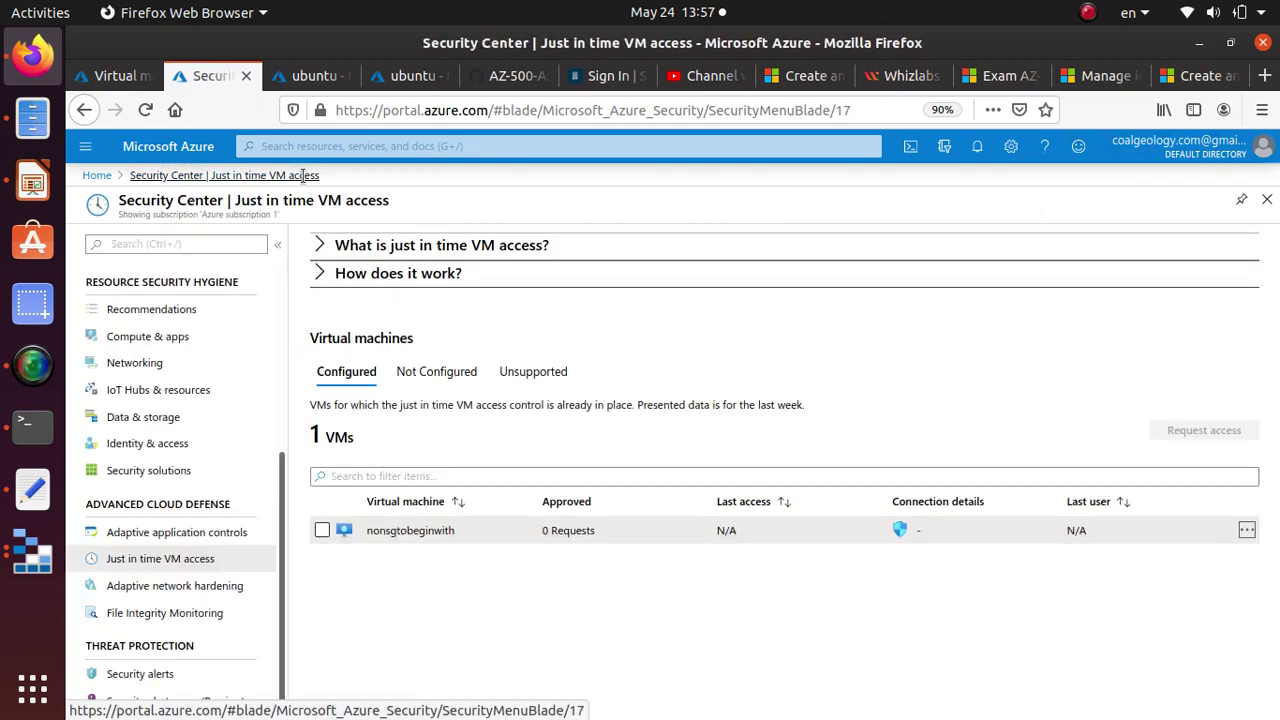
click(1247, 531)
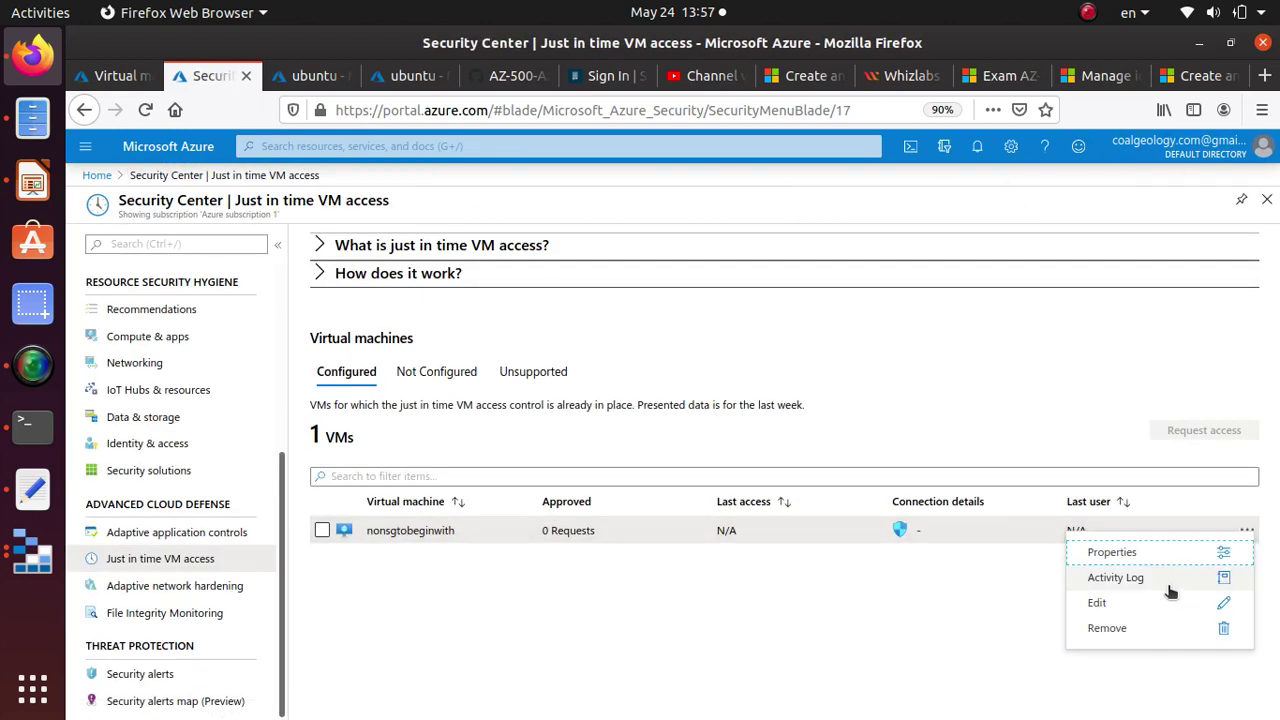
click(1166, 582)
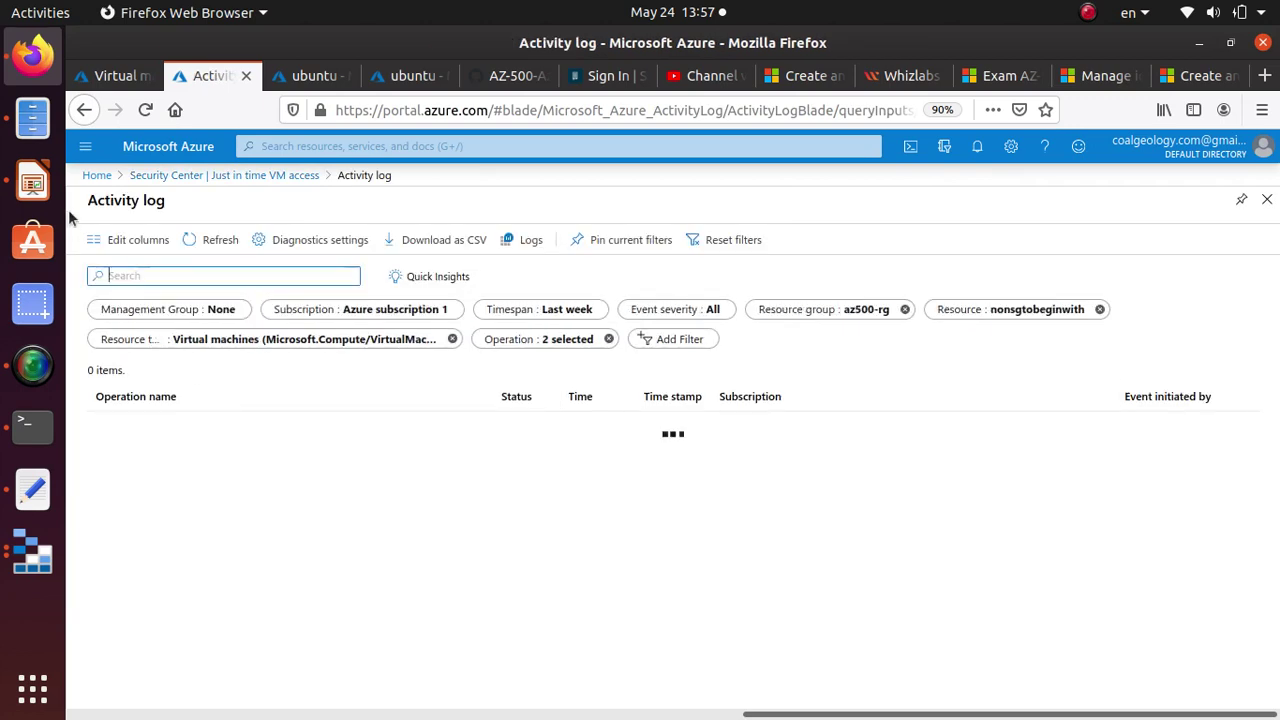
click(253, 178)
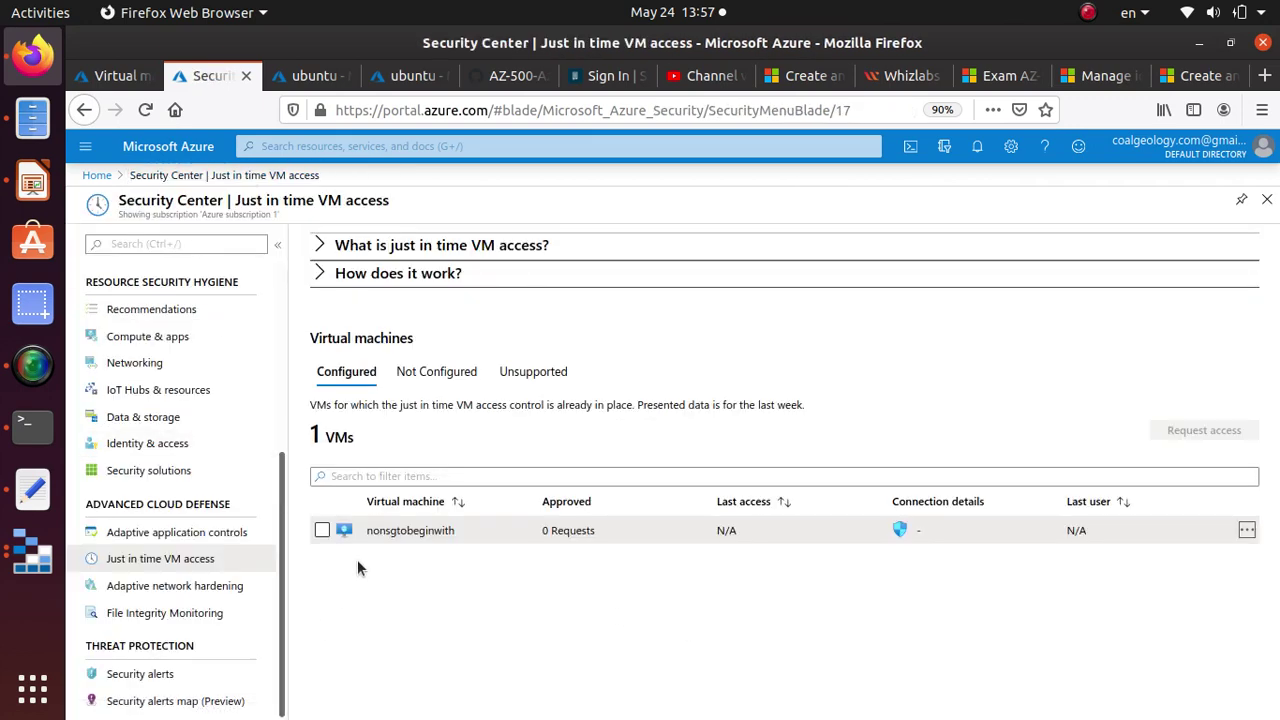
click(32, 425)
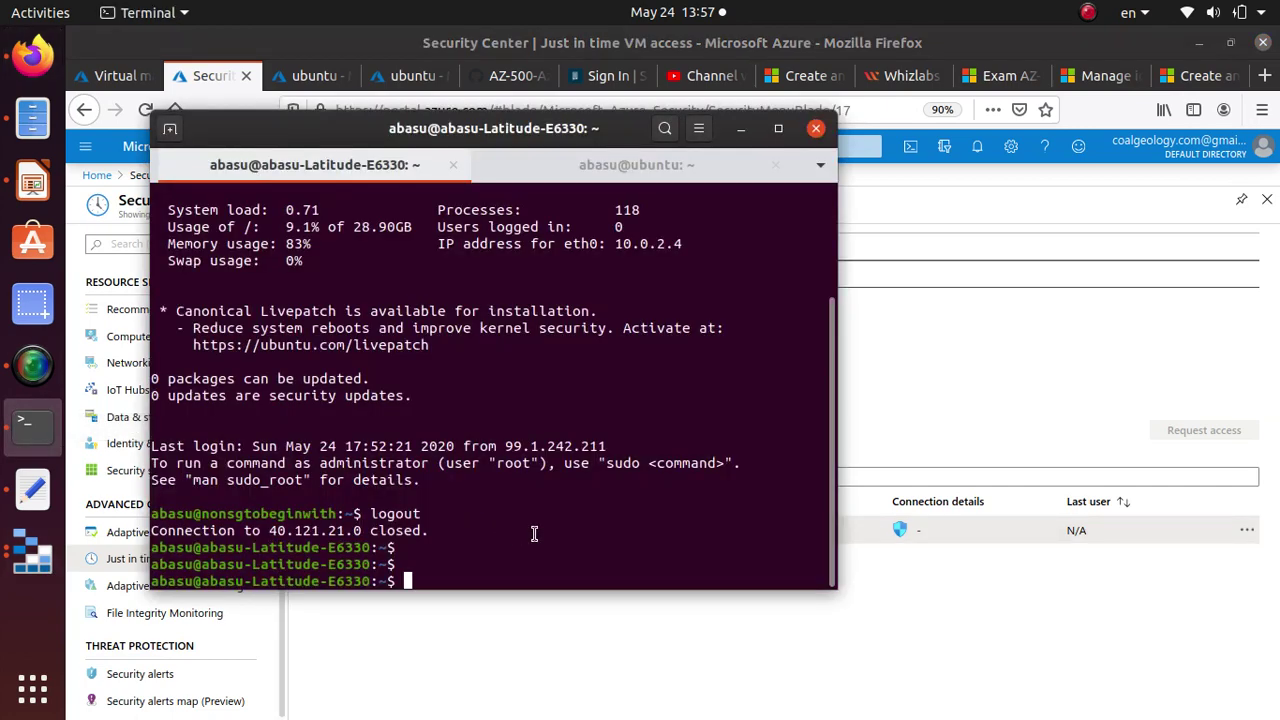
Start an SSH connection to 40.121.21.0 and check the JIT configuration notification in Azure.
key(Up)
key(Return)
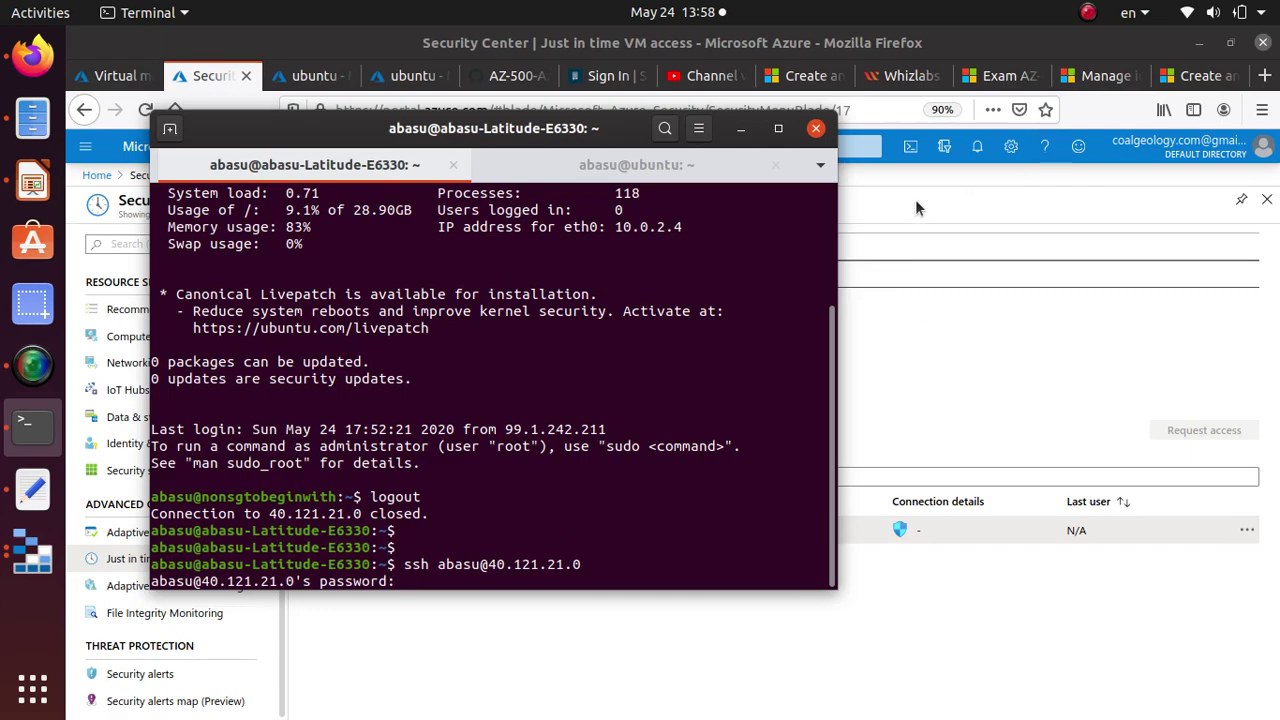
click(977, 150)
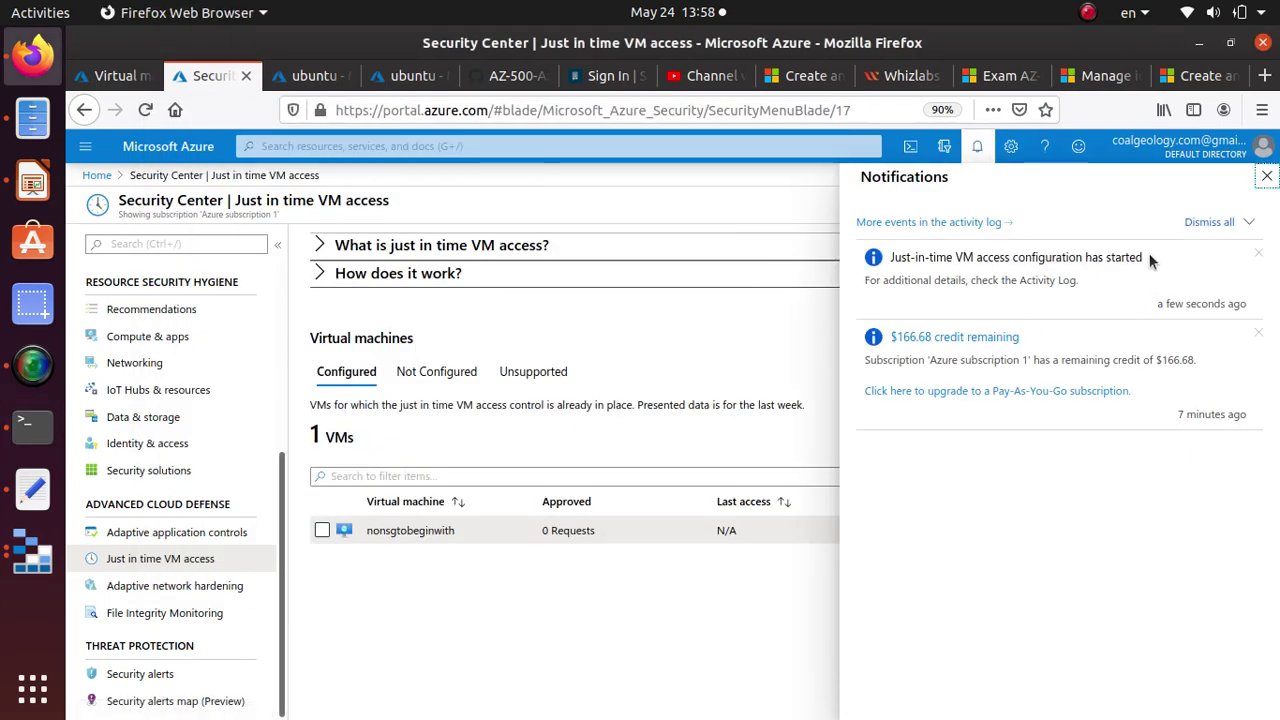
drag(1149, 253, 880, 260)
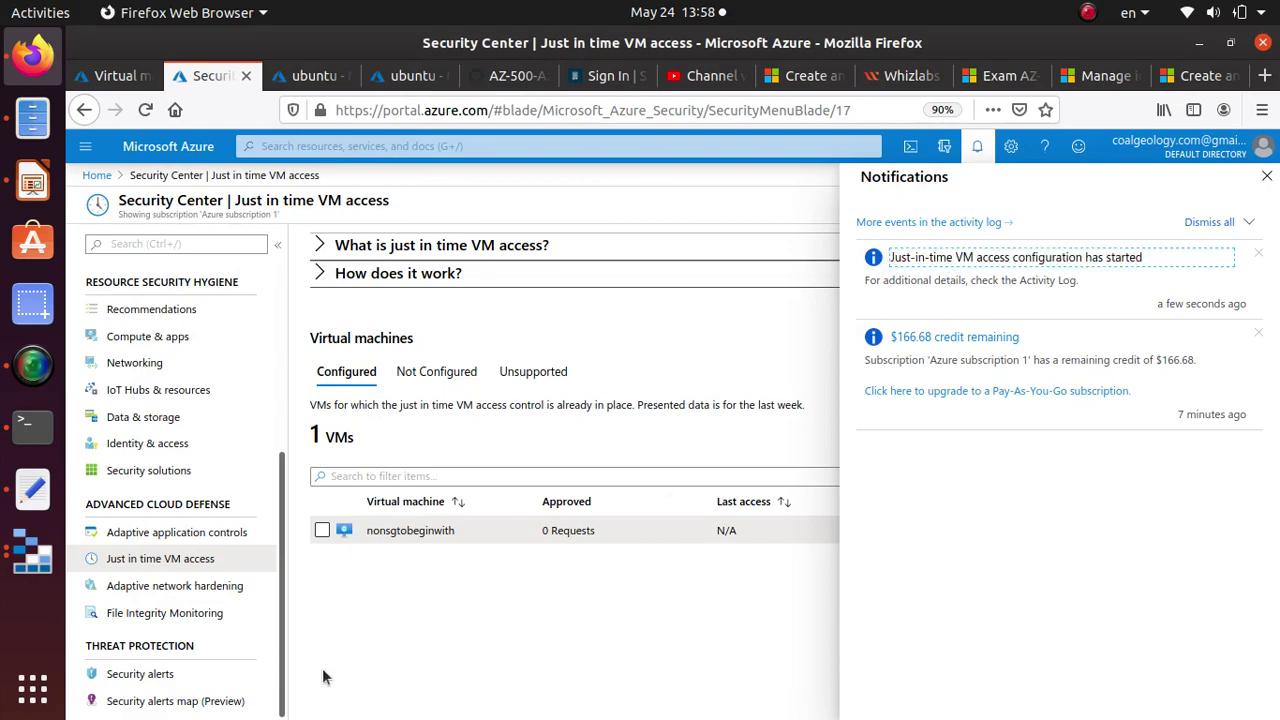
Enter the password three times until the login fails with Permission denied, then recall the ssh command.
key(alt+Tab)
key(alt+Tab)
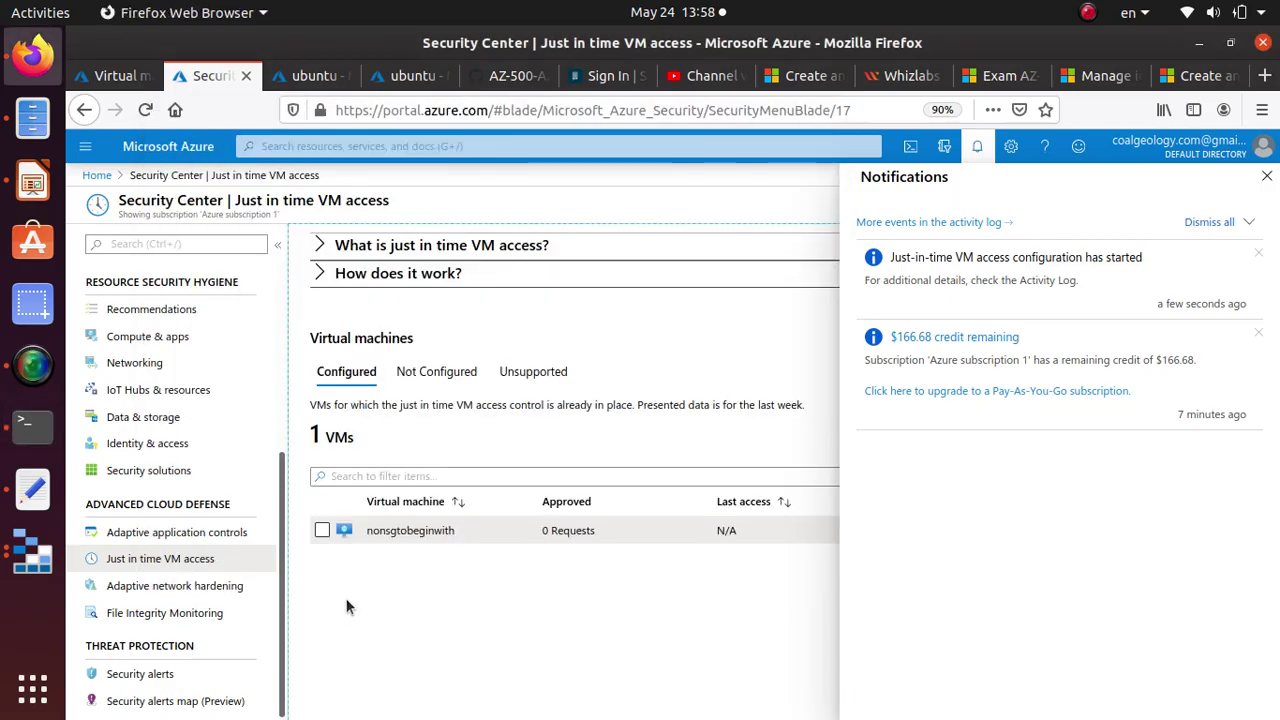
key(alt+Tab)
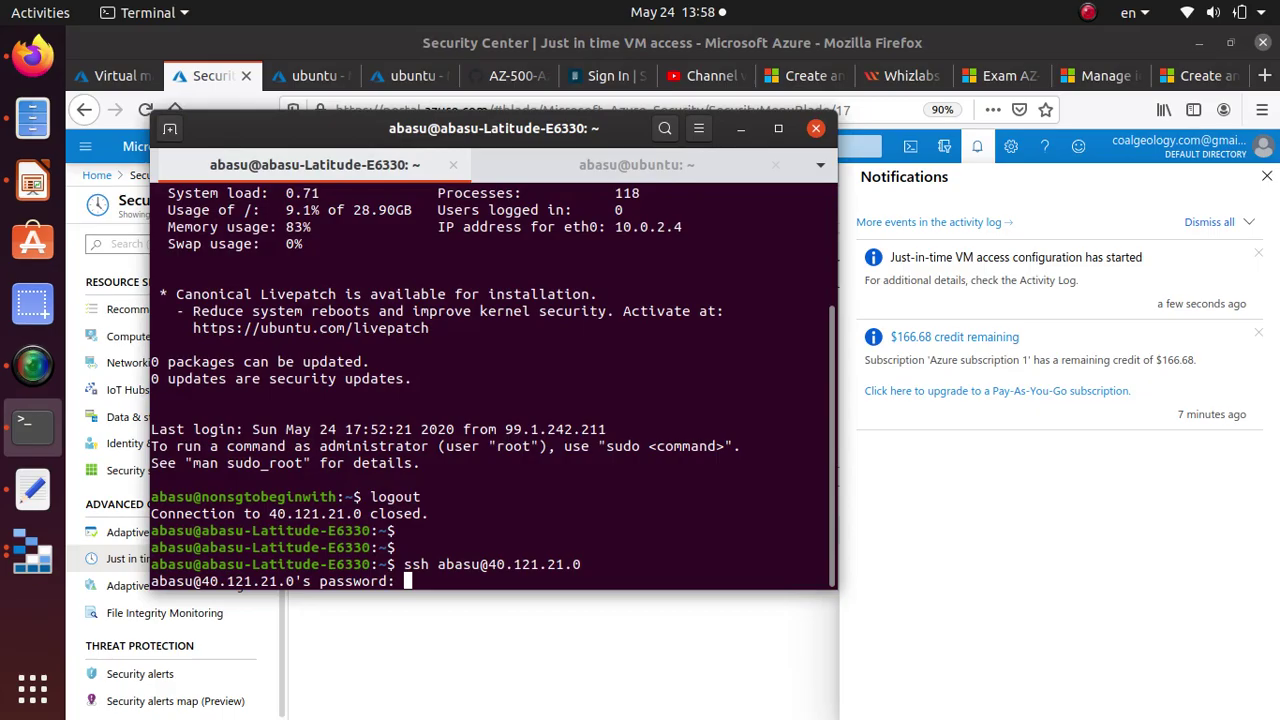
key(Return)
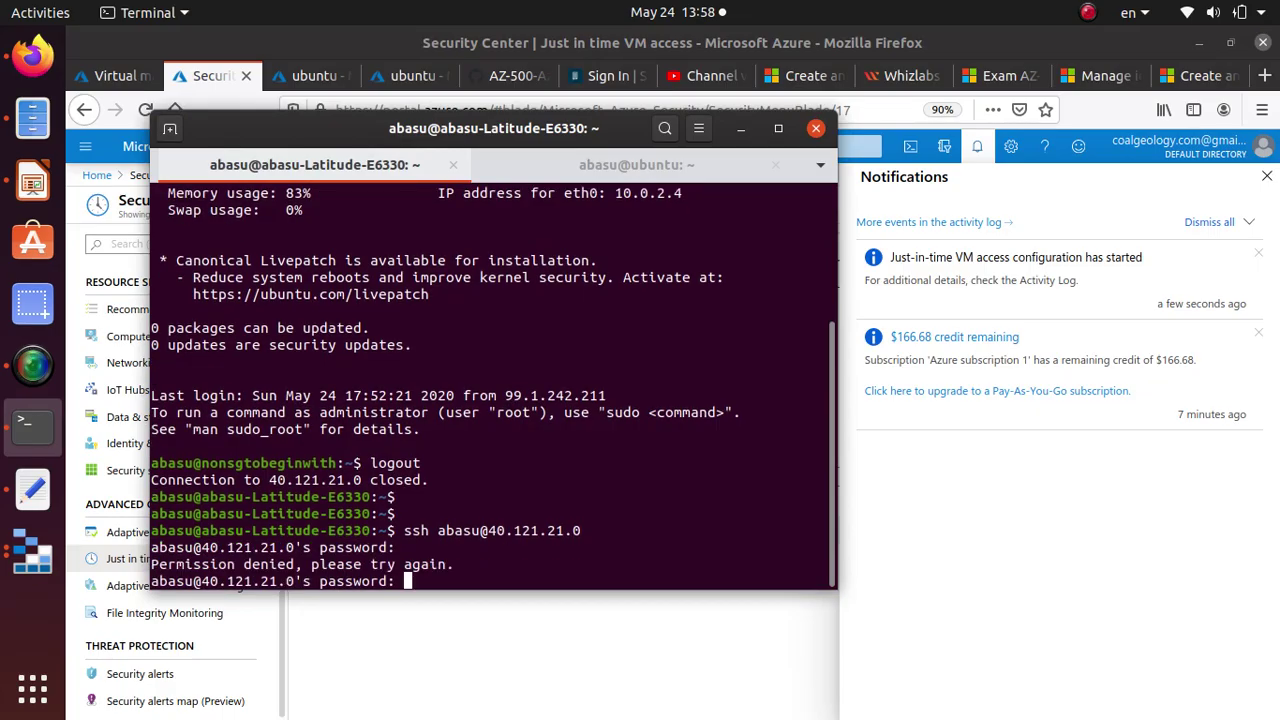
key(Return)
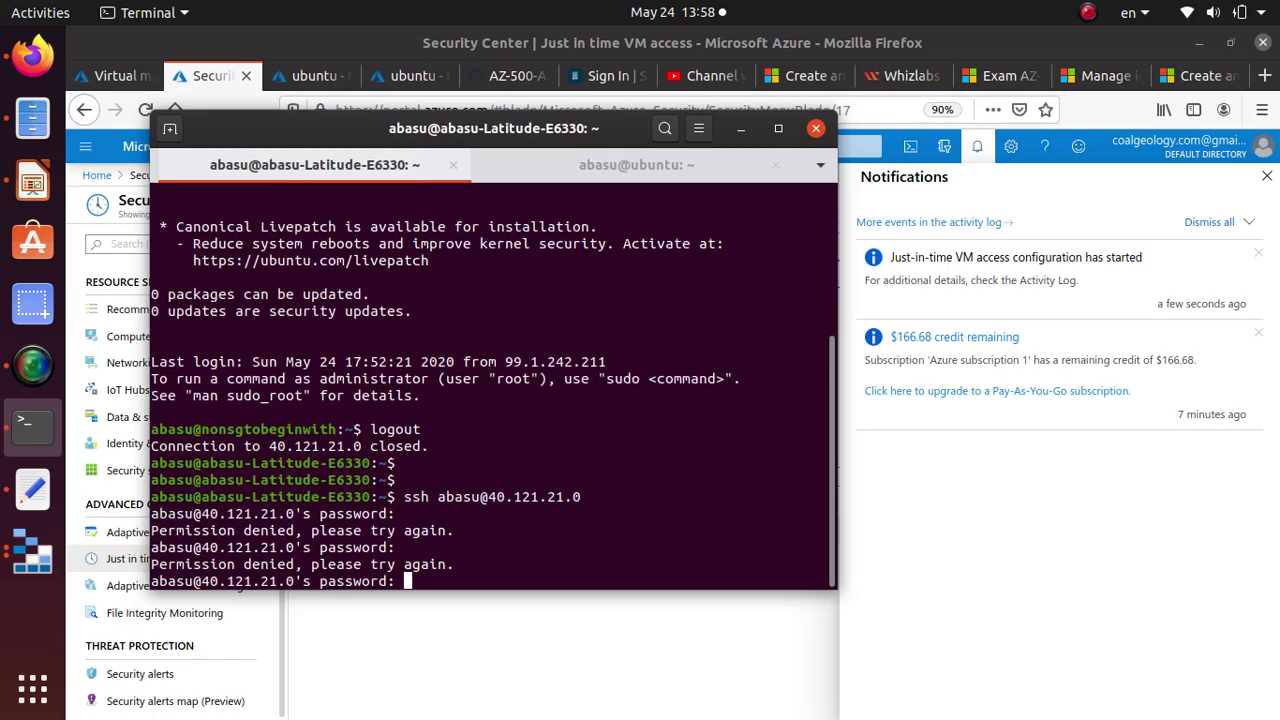
key(Return)
key(Up)
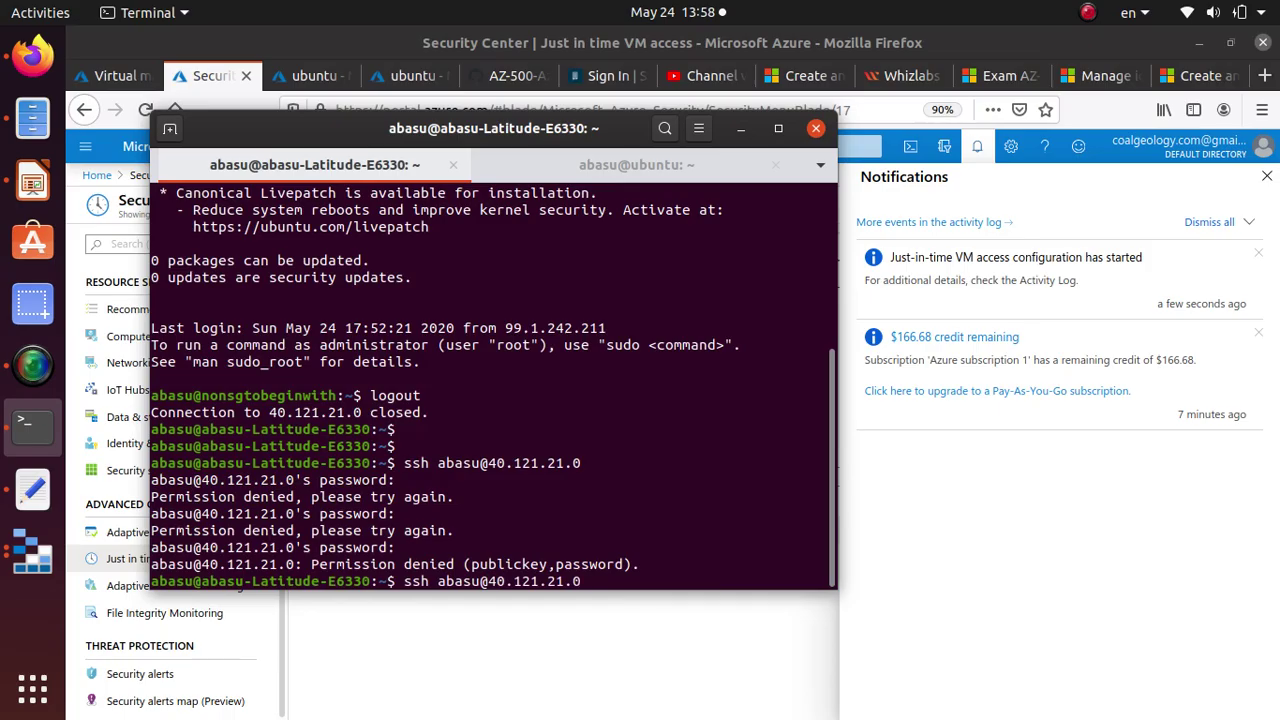
key(alt+Tab)
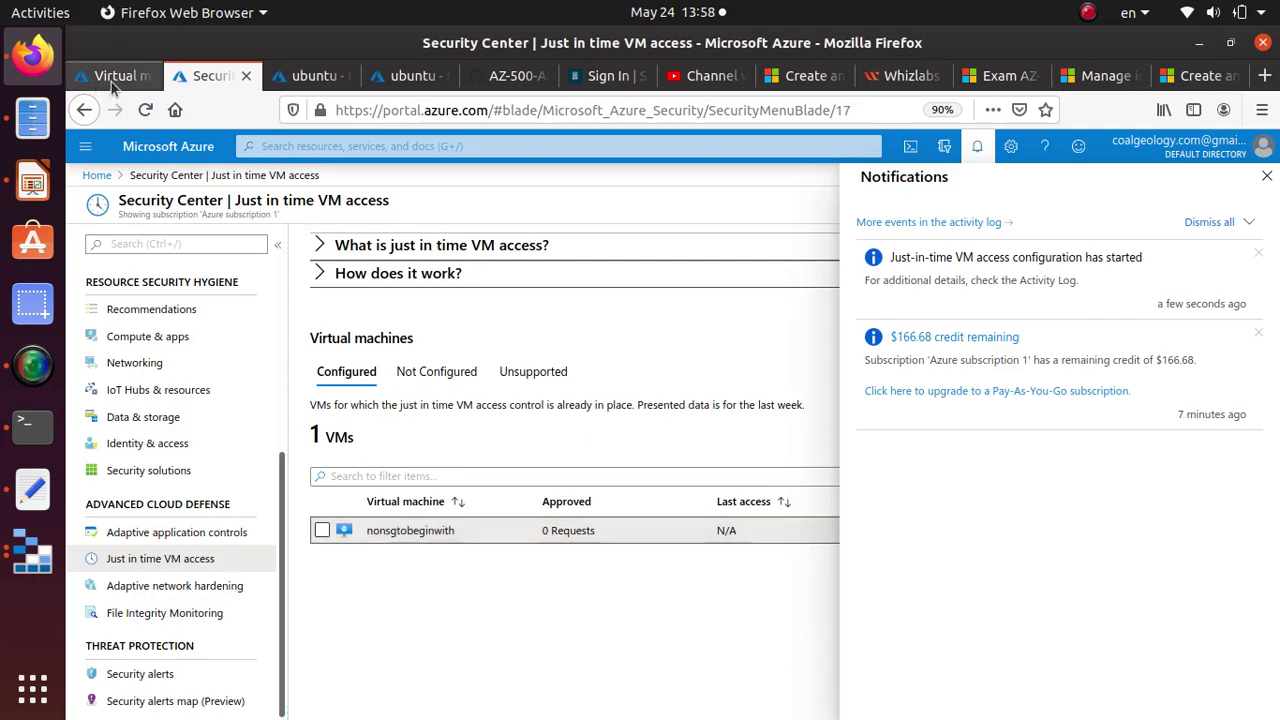
Search 'vm' and open the nonsgtobeginwith VM, comparing its public IP 40.121.21.0 with the terminal.
click(310, 76)
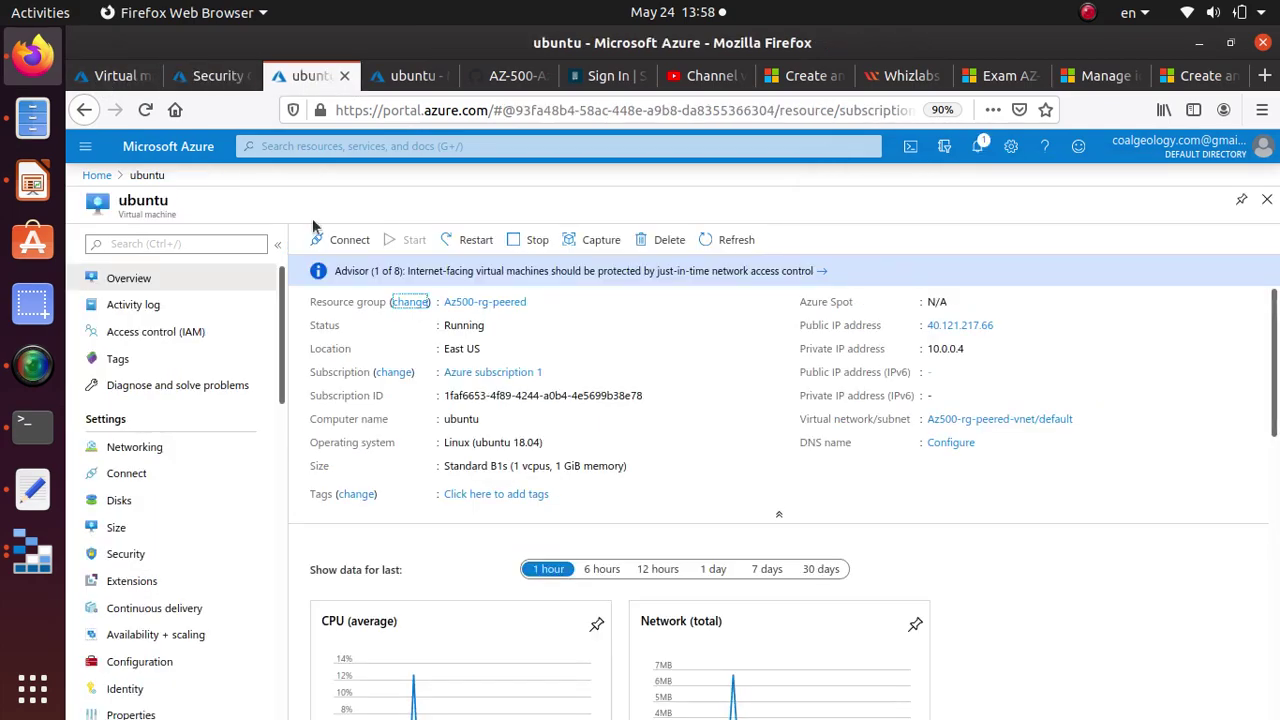
click(298, 143)
text(vm)
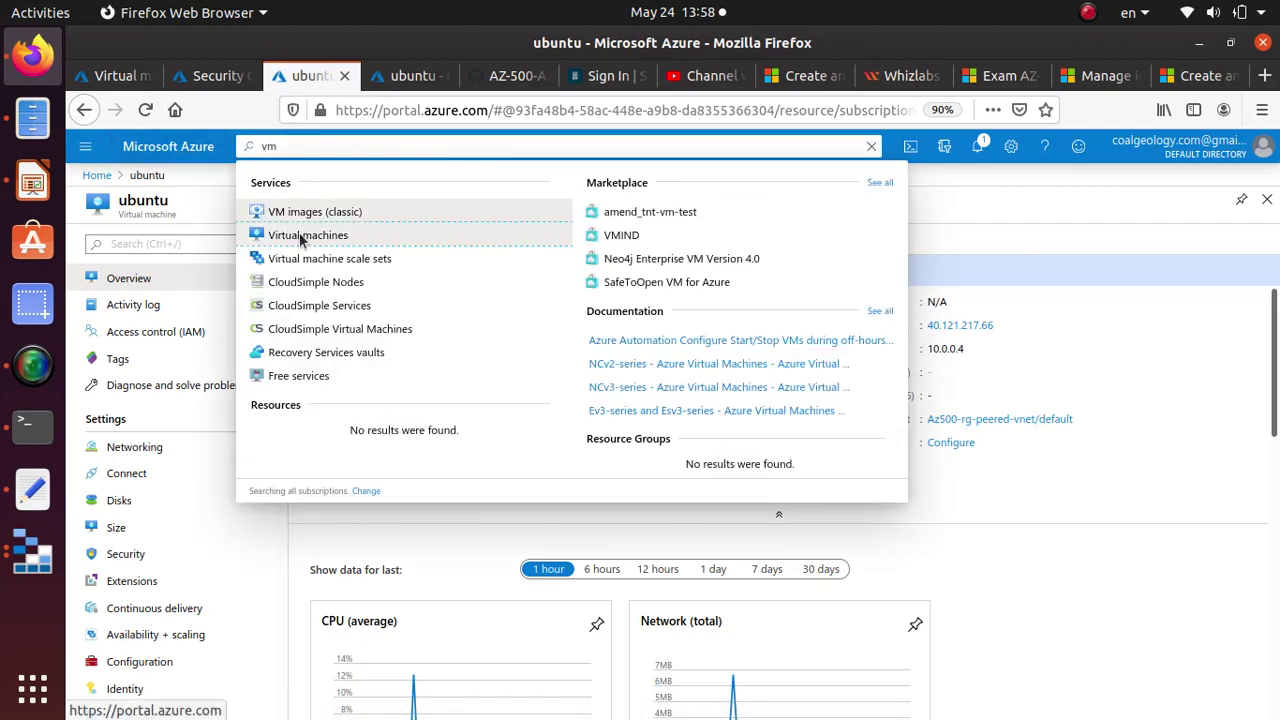
click(297, 235)
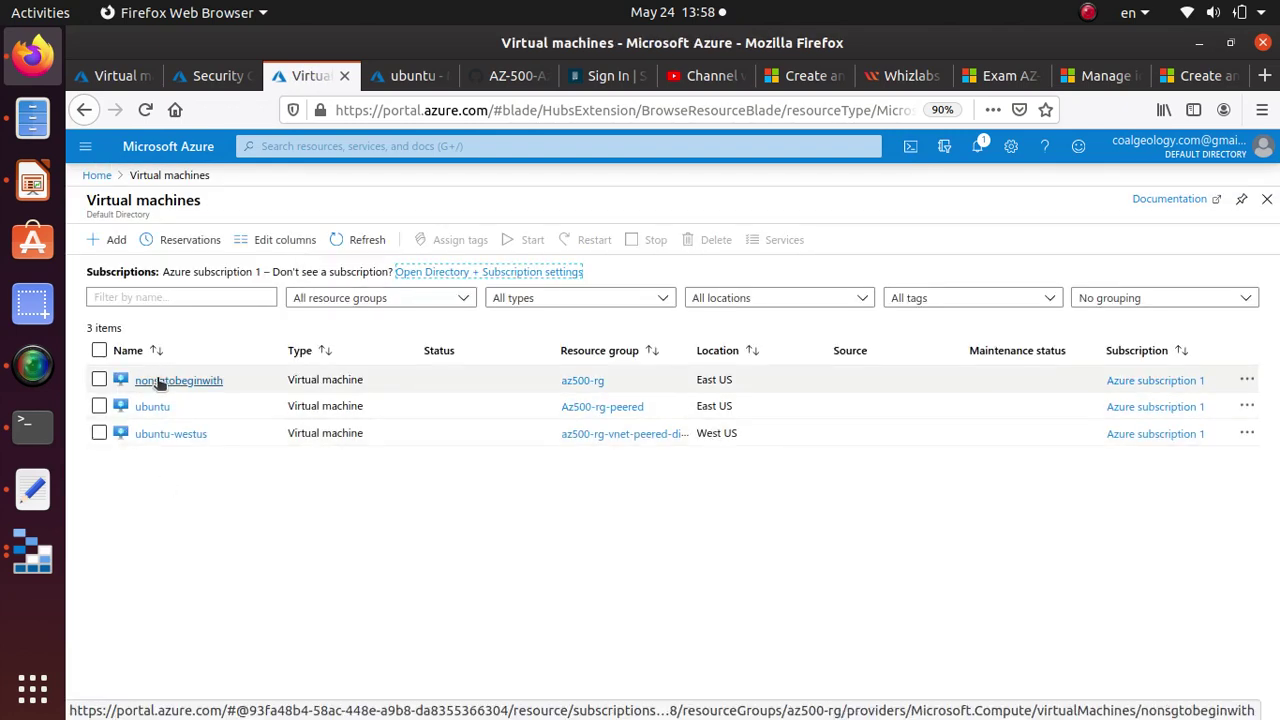
click(206, 385)
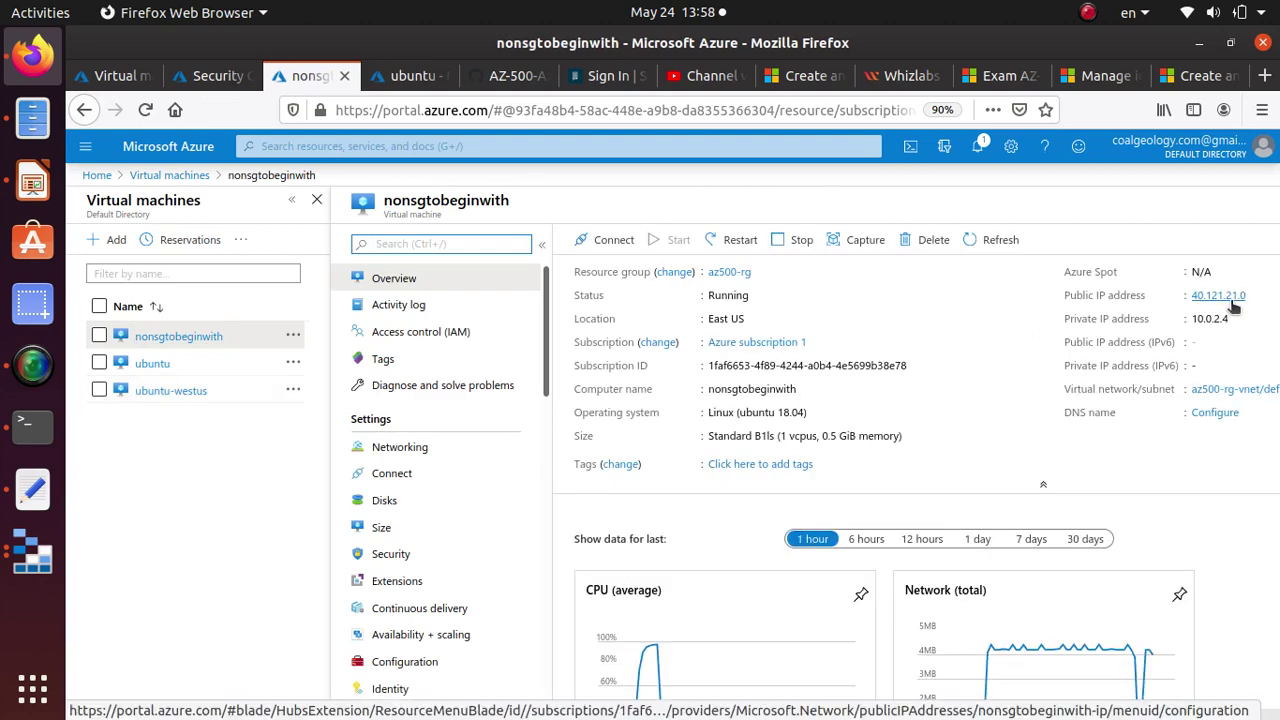
key(alt+Tab)
key(Up)
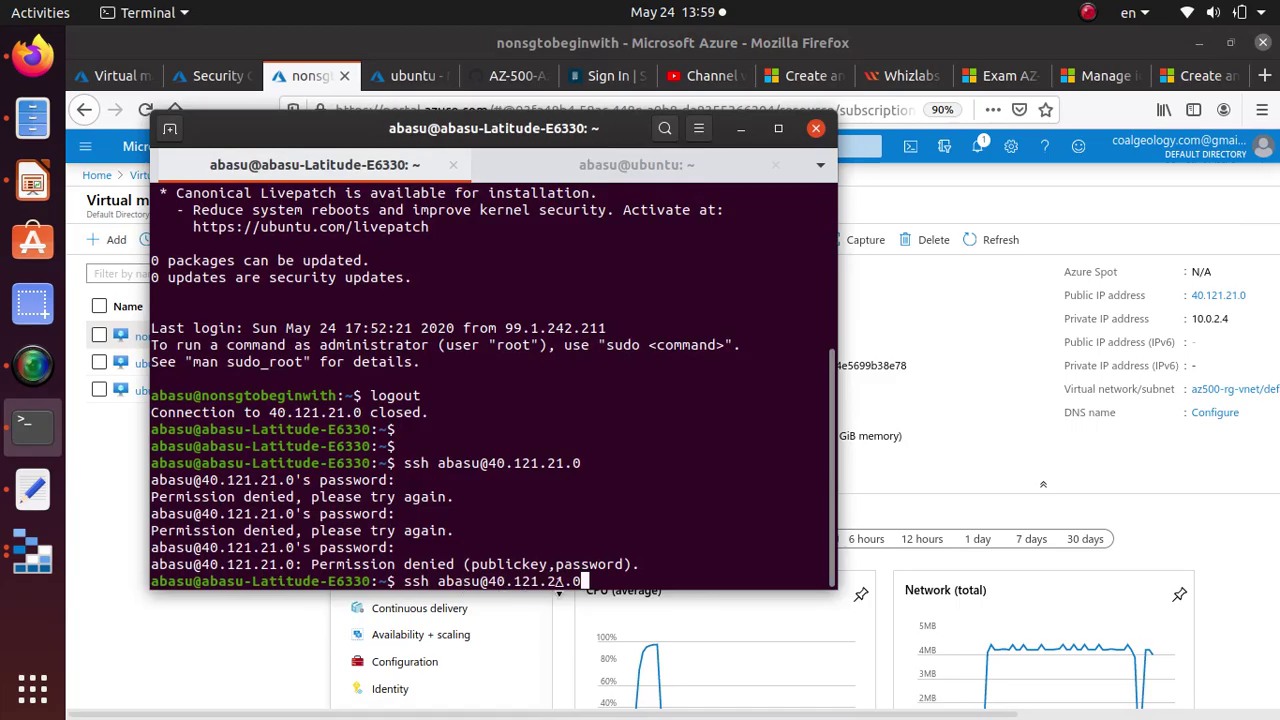
click(610, 595)
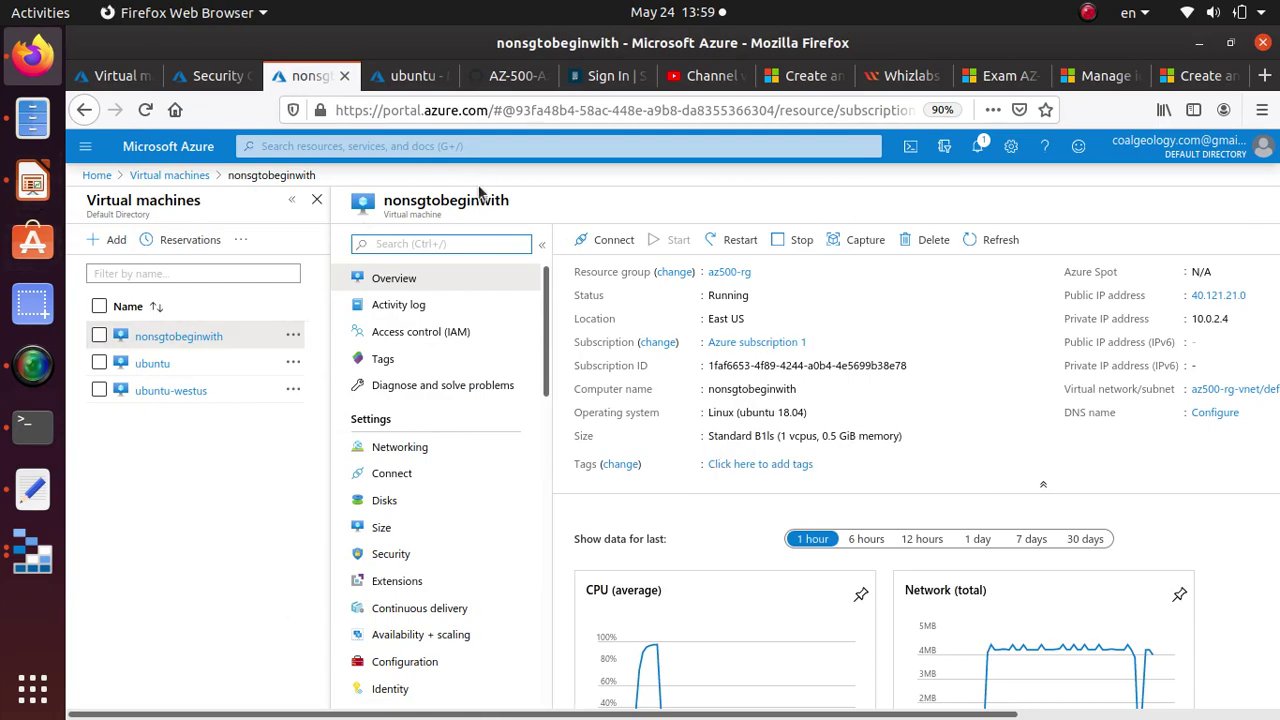
Open nonsgtobeginwith's Configuration page and highlight the note that just-in-time access is enabled.
scroll(497, 440, down, 1)
scroll(490, 450, down, 2)
click(420, 528)
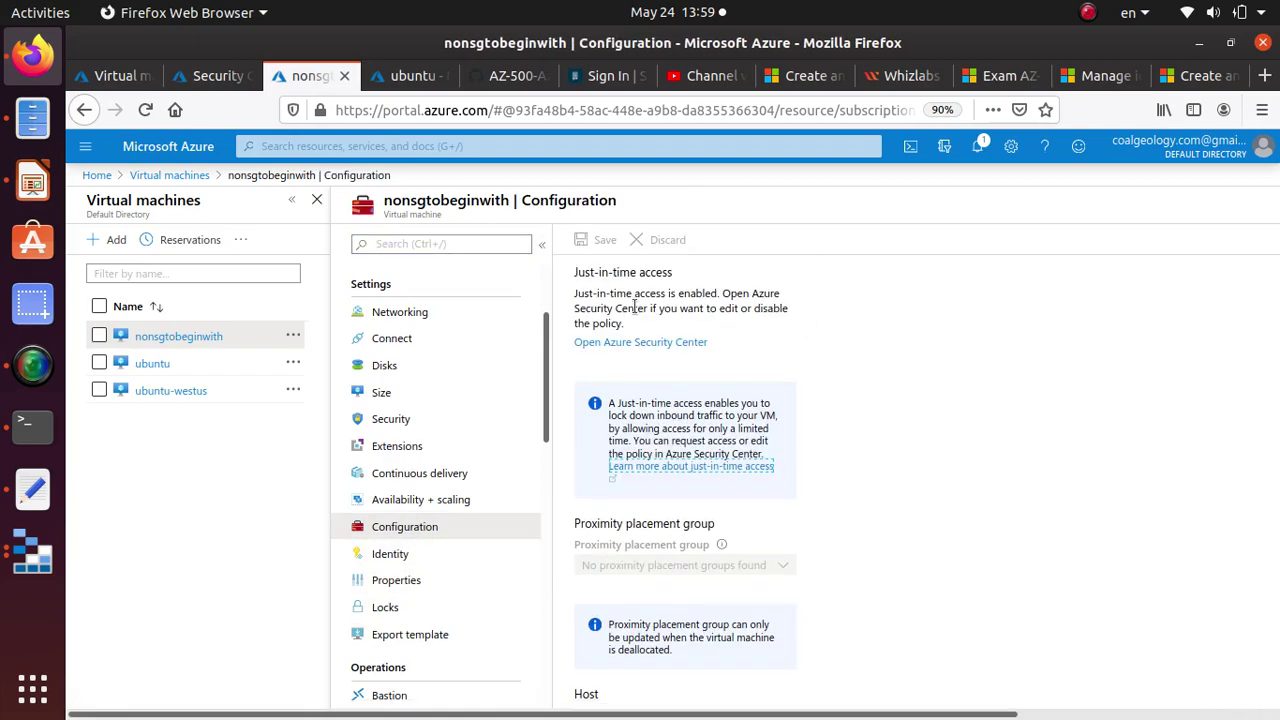
drag(576, 272, 674, 282)
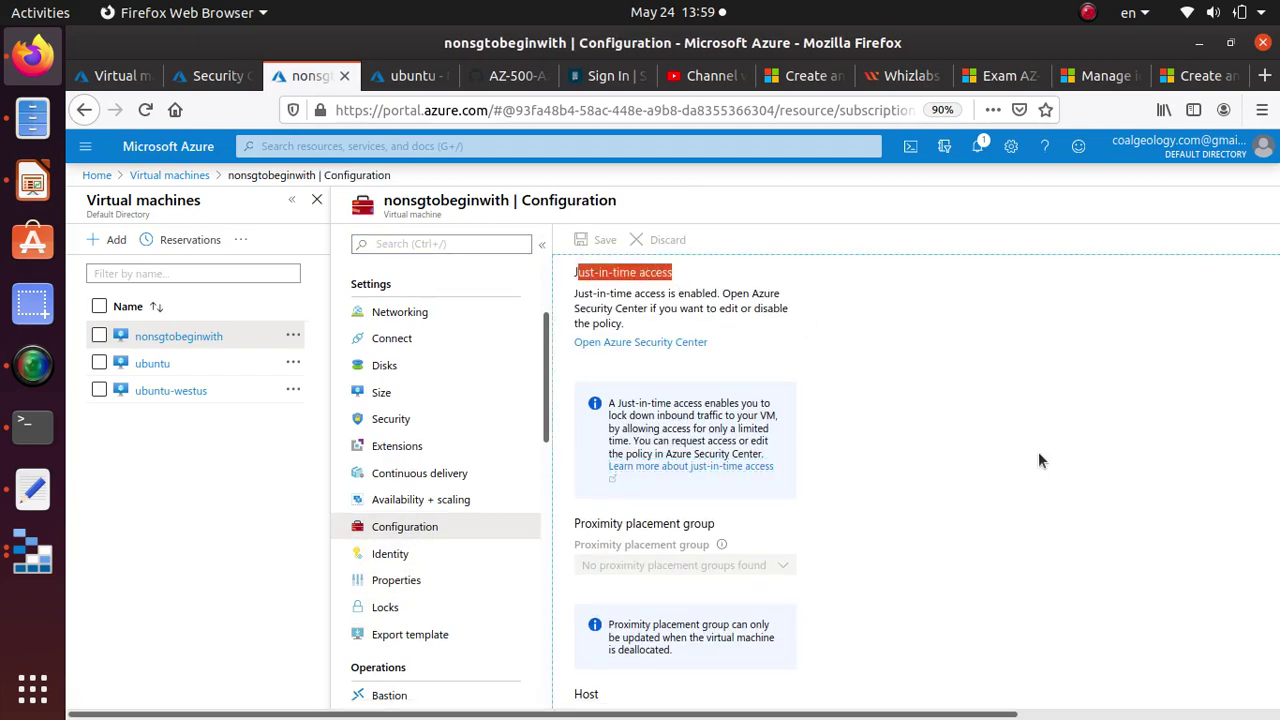
drag(576, 294, 698, 307)
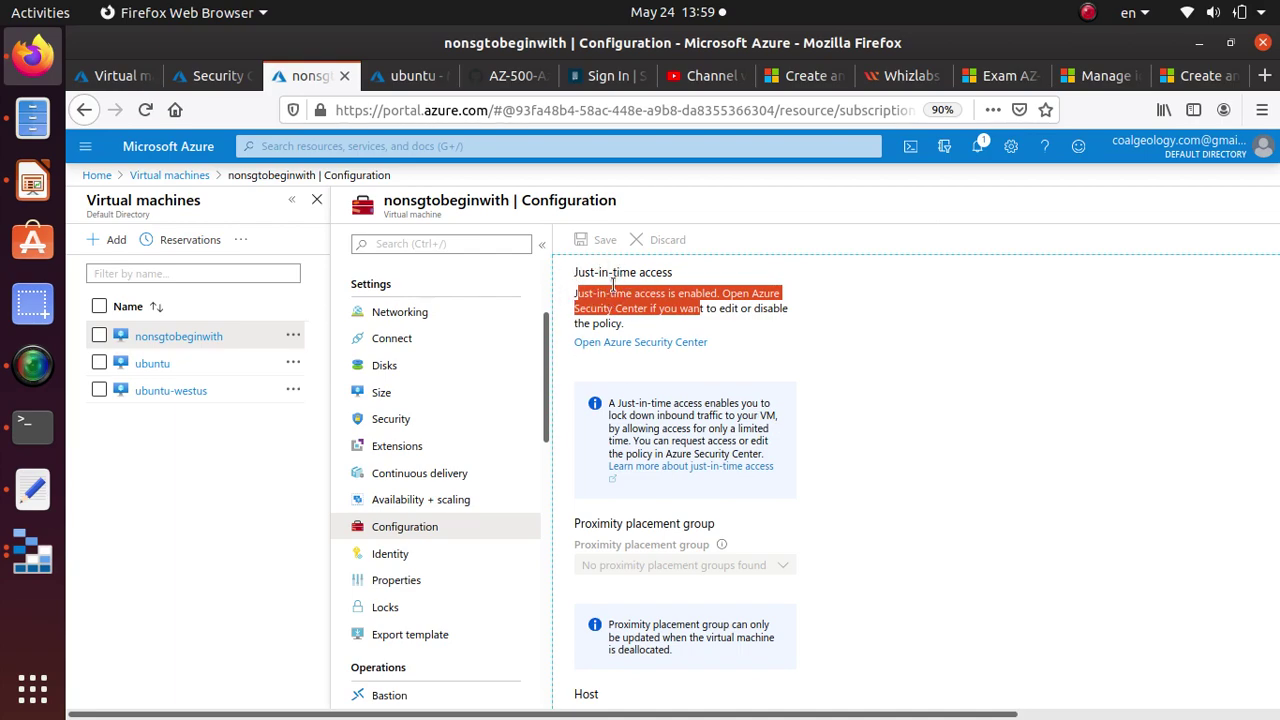
Rerun the ssh command to 40.121.21.0, which stalls without connecting.
key(alt+Tab)
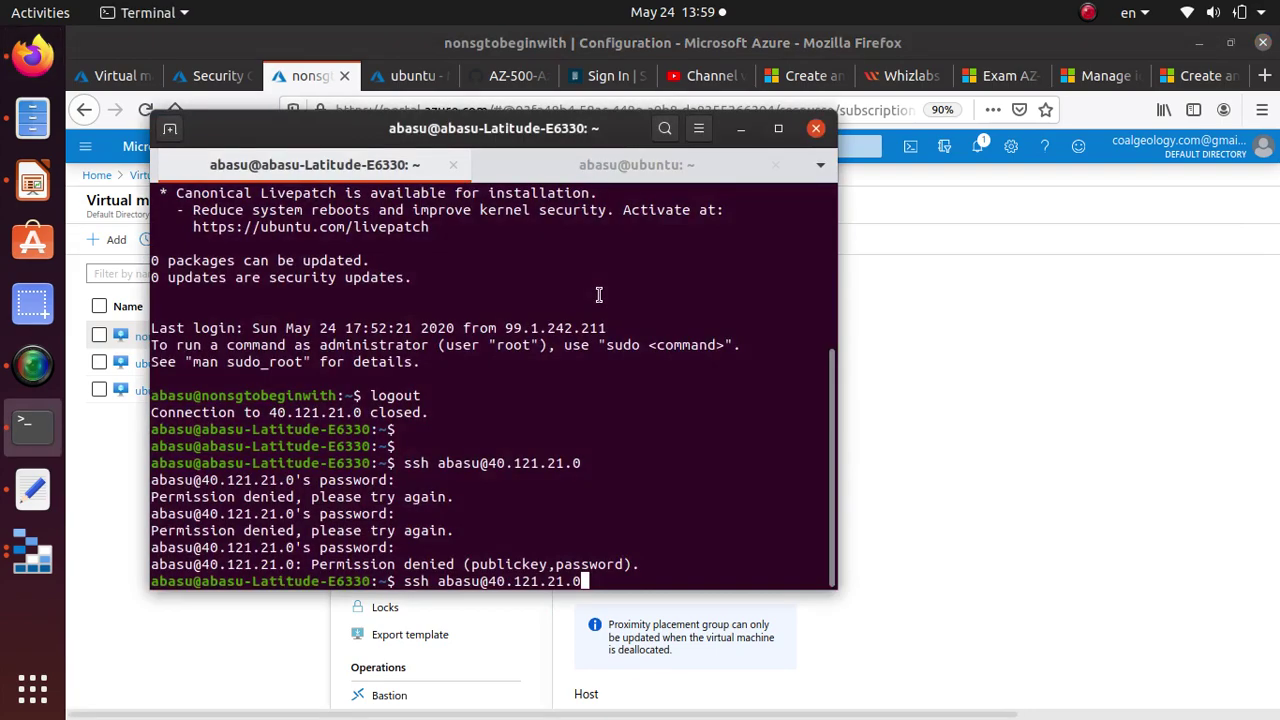
key(Return)
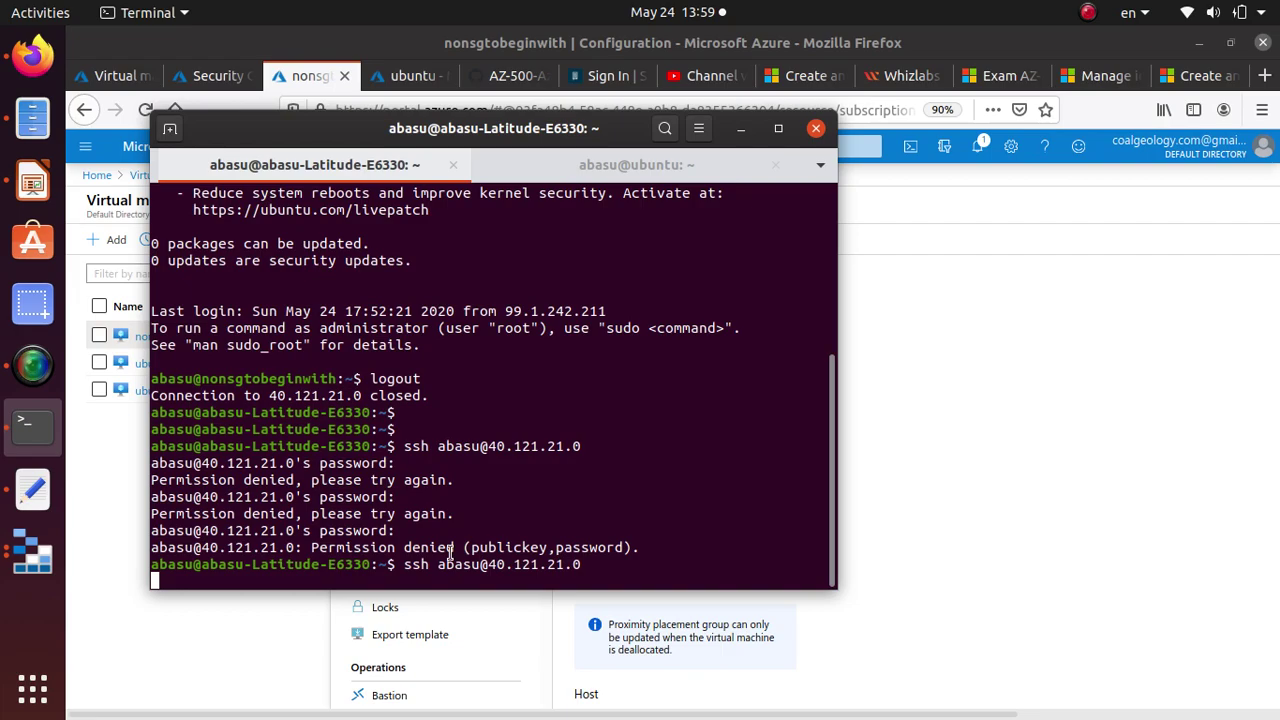
click(896, 489)
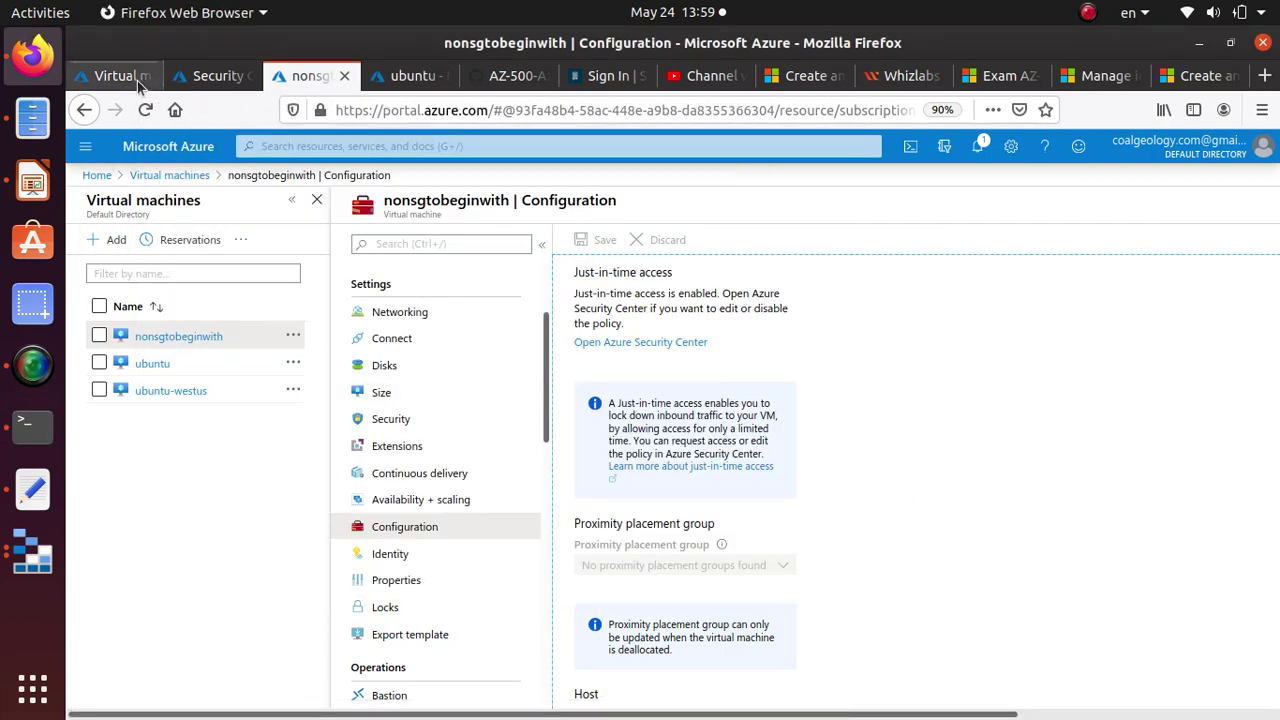
Select nonsgtobeginwith in the JIT Configured list and open its Request access page.
click(208, 80)
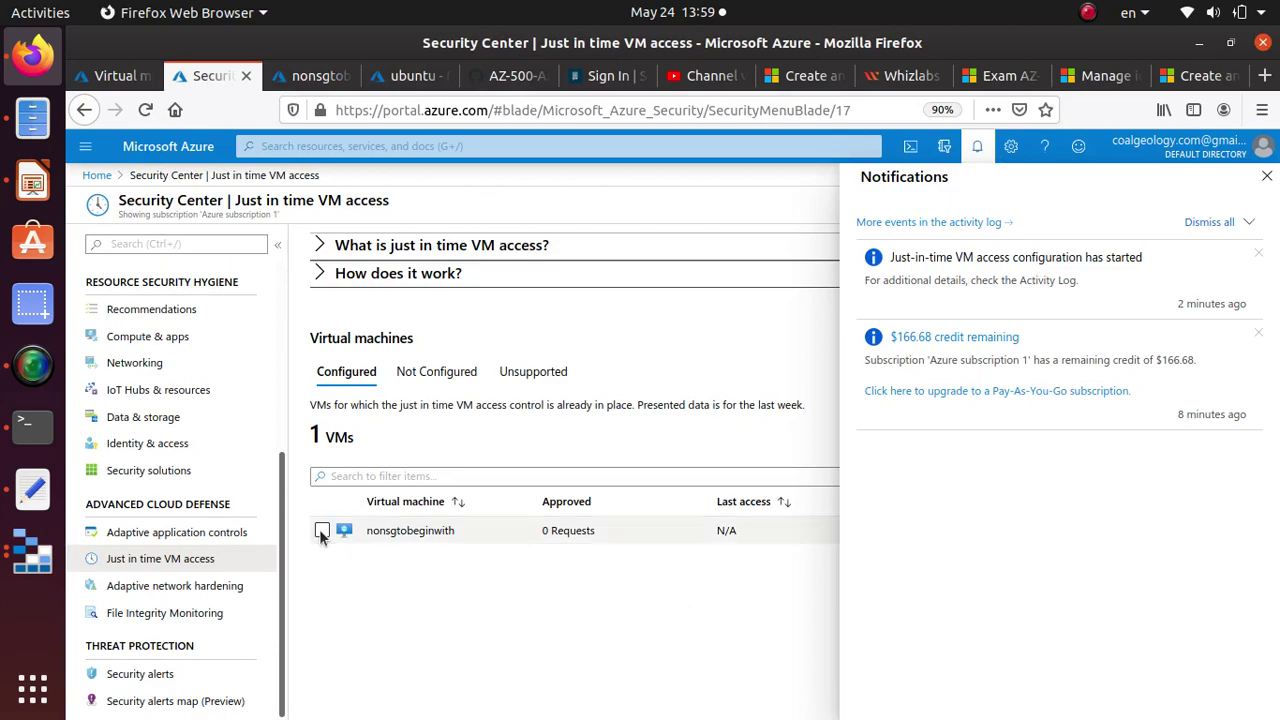
click(321, 530)
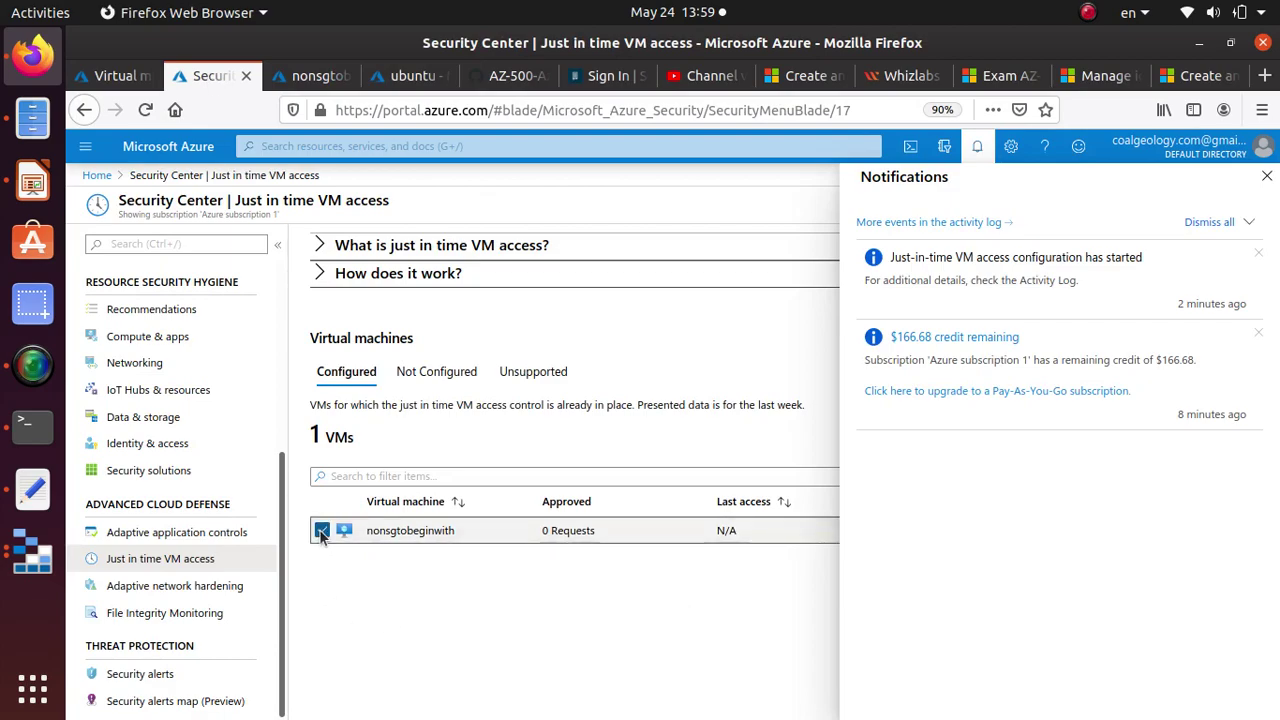
click(977, 146)
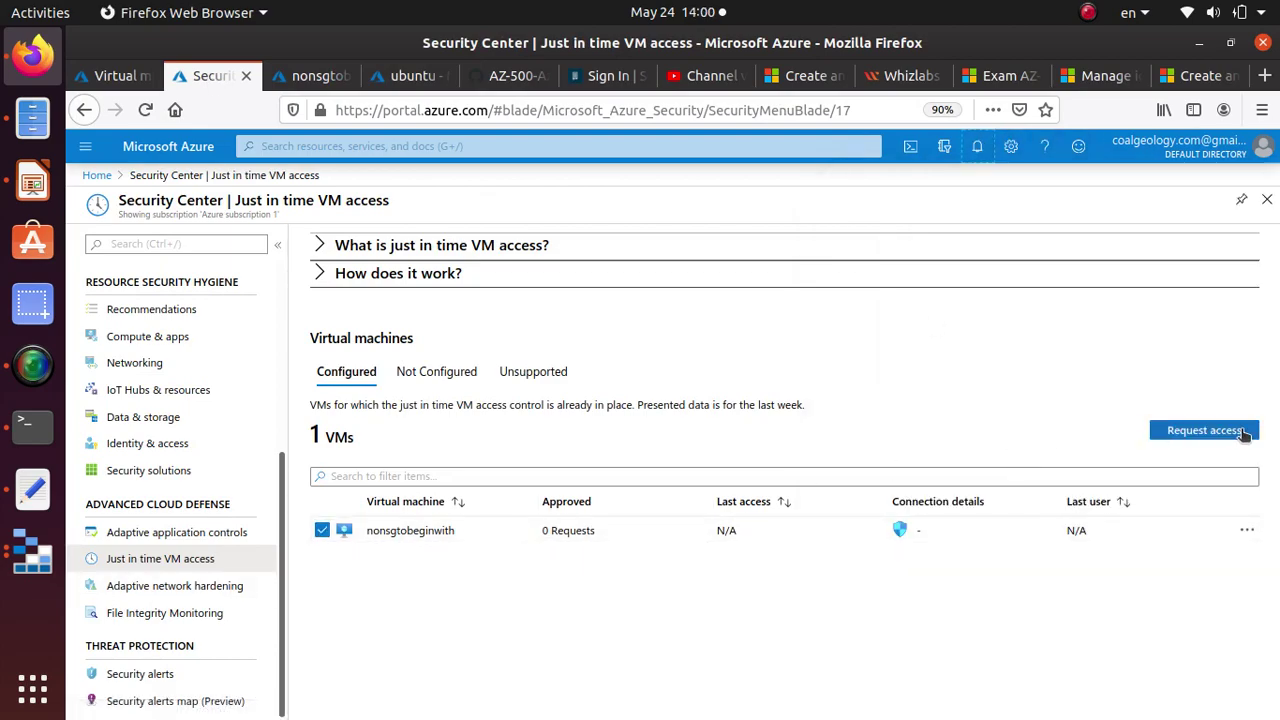
click(1240, 430)
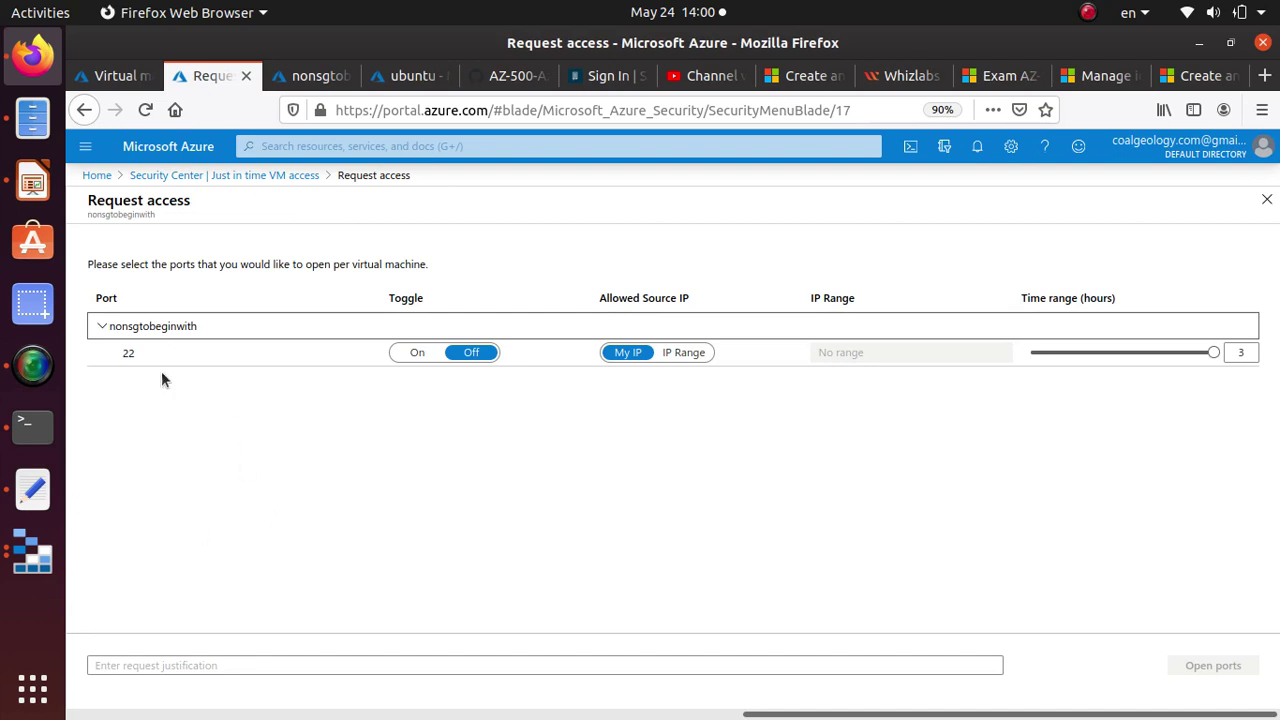
Request 1 hour of port 22 access from My IP, justified 'need to perform admin work', and open ports.
click(422, 356)
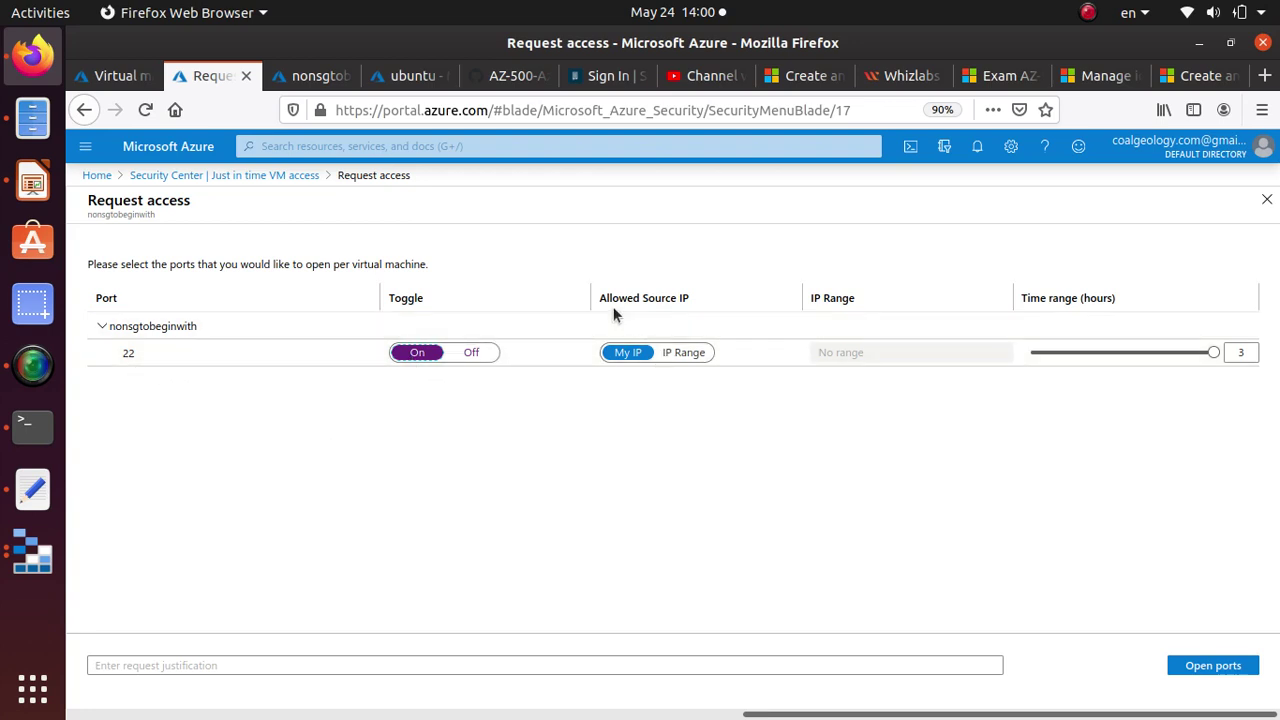
drag(604, 298, 729, 310)
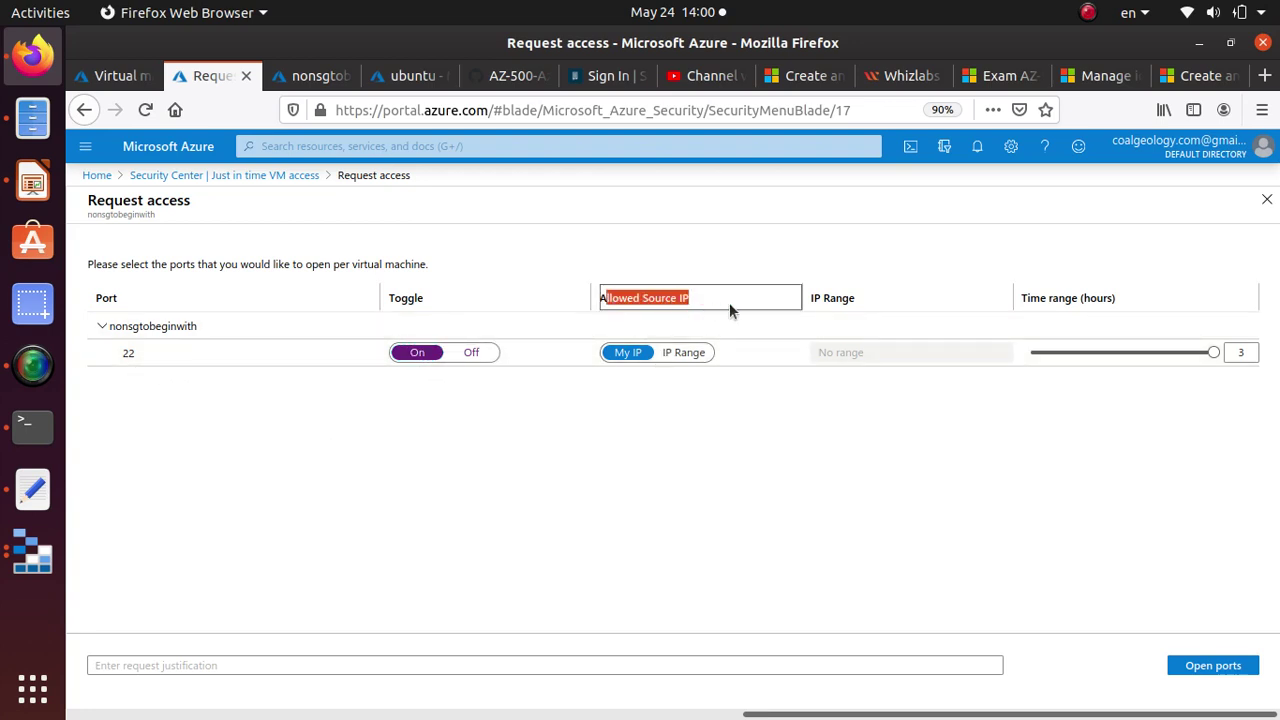
click(627, 361)
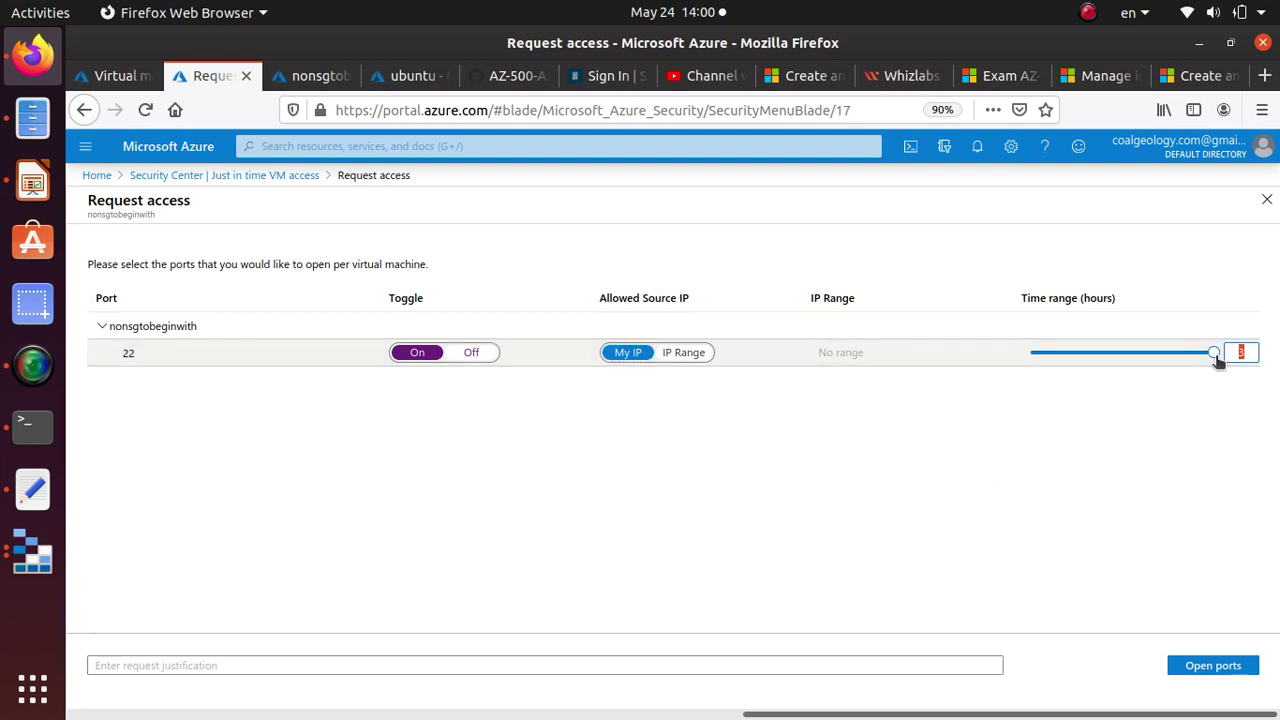
drag(1214, 356, 1003, 365)
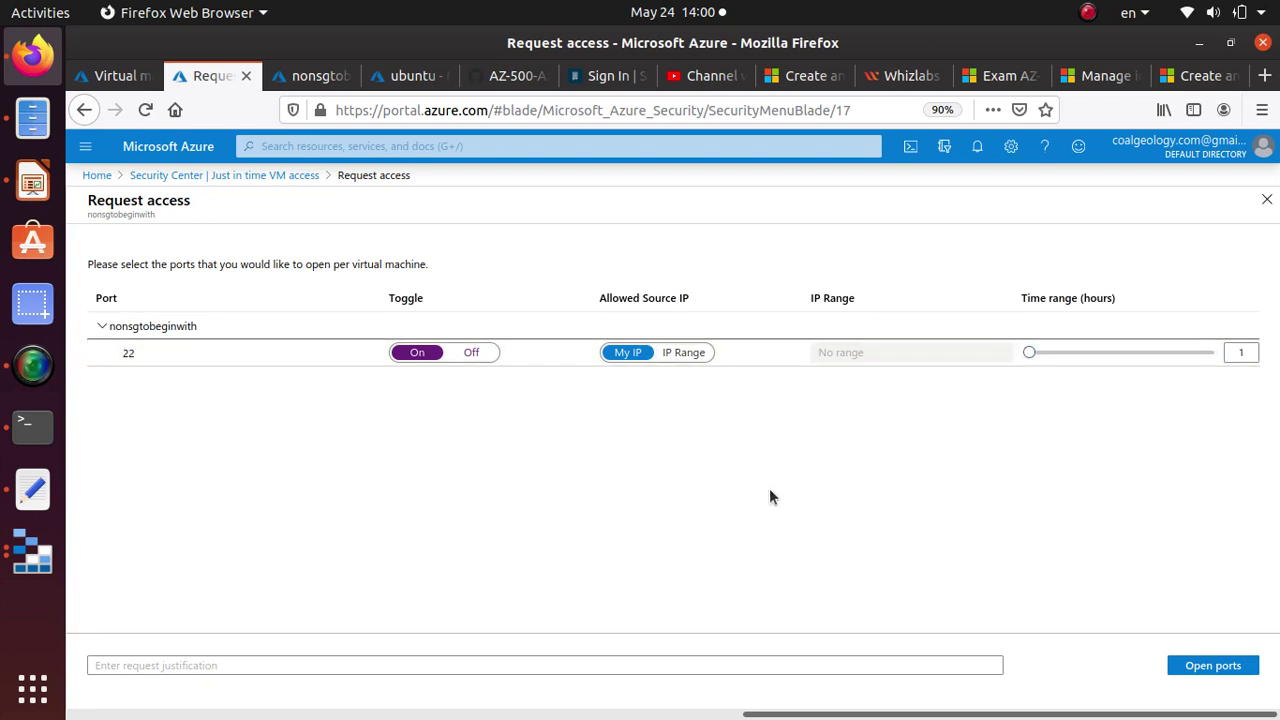
click(128, 664)
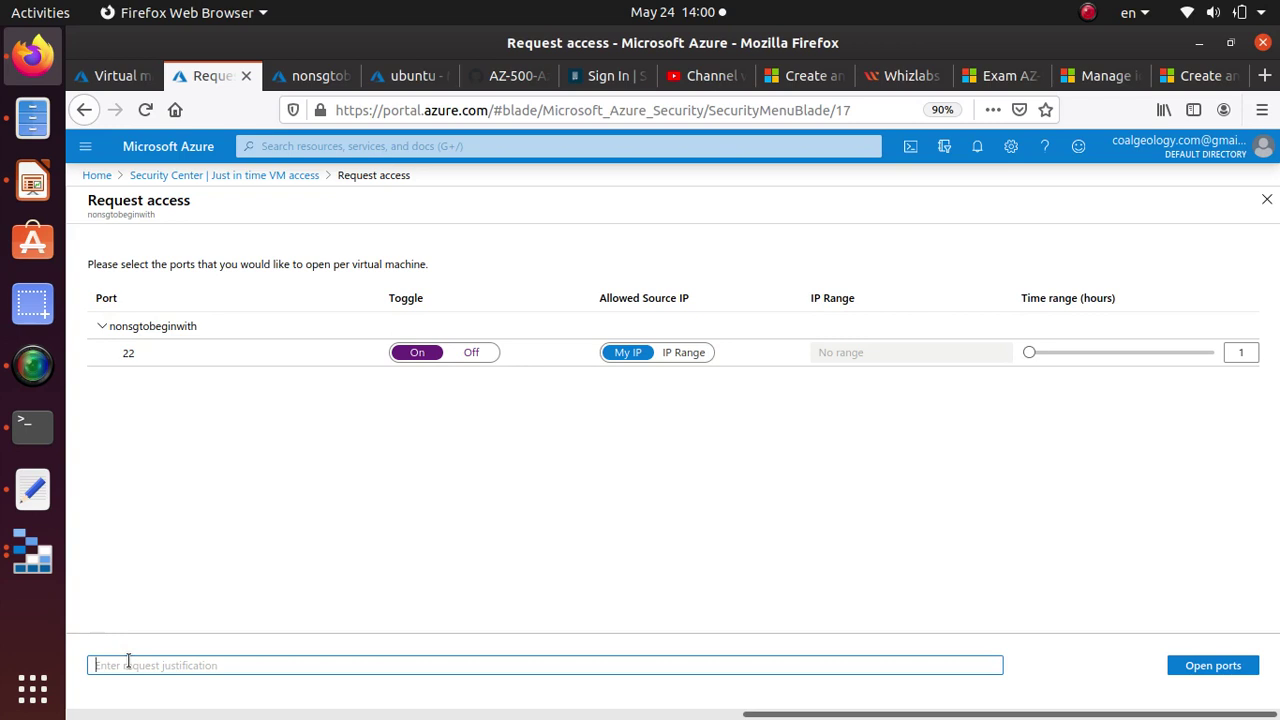
text(need to perform admin work)
click(1222, 668)
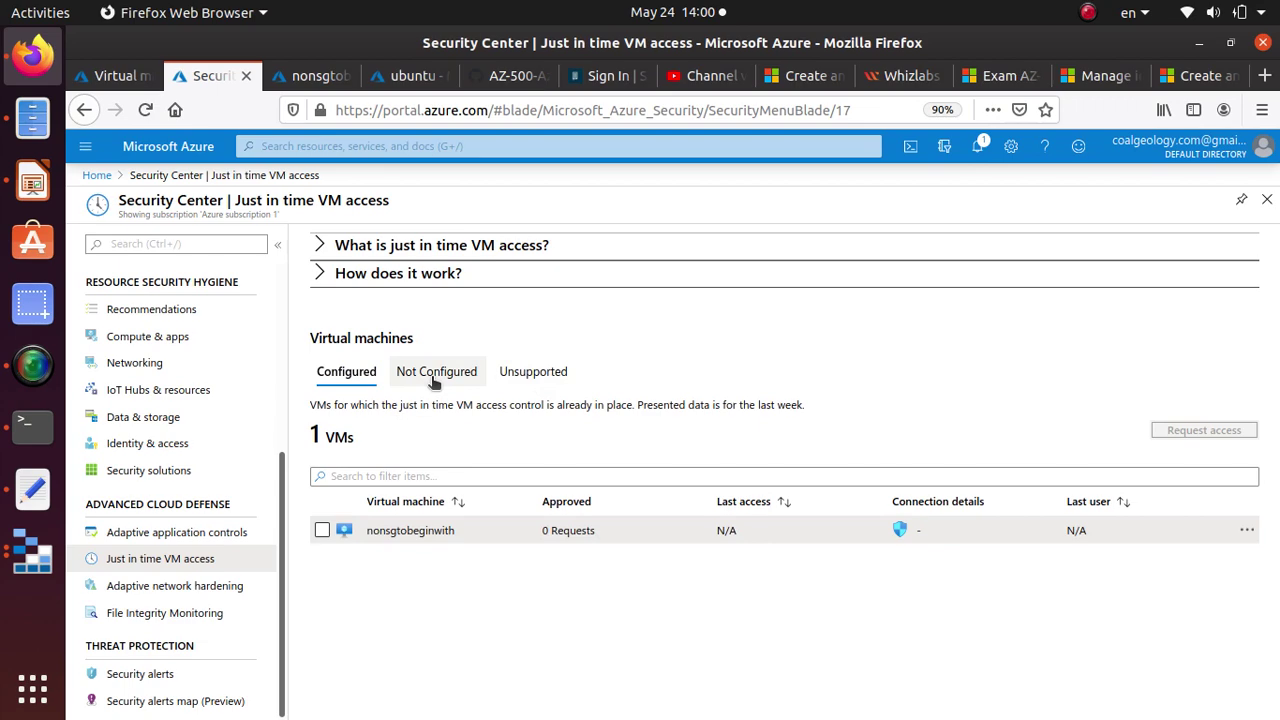
click(977, 146)
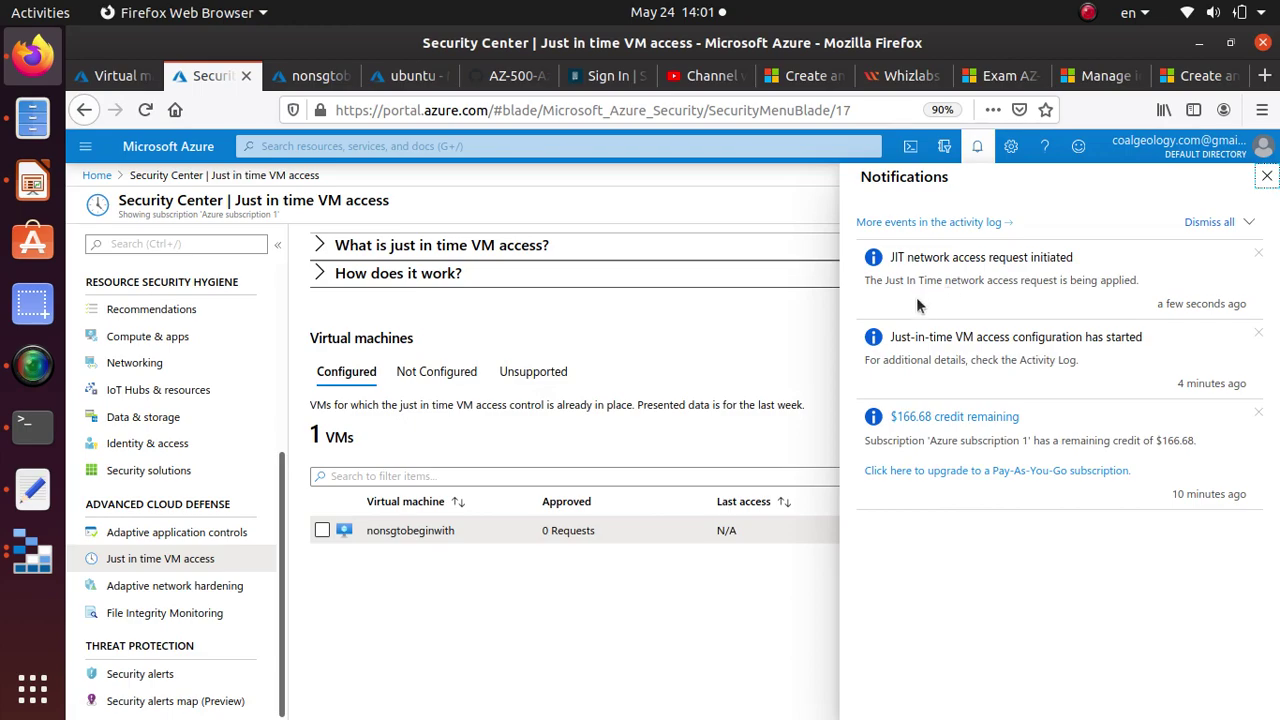
click(140, 108)
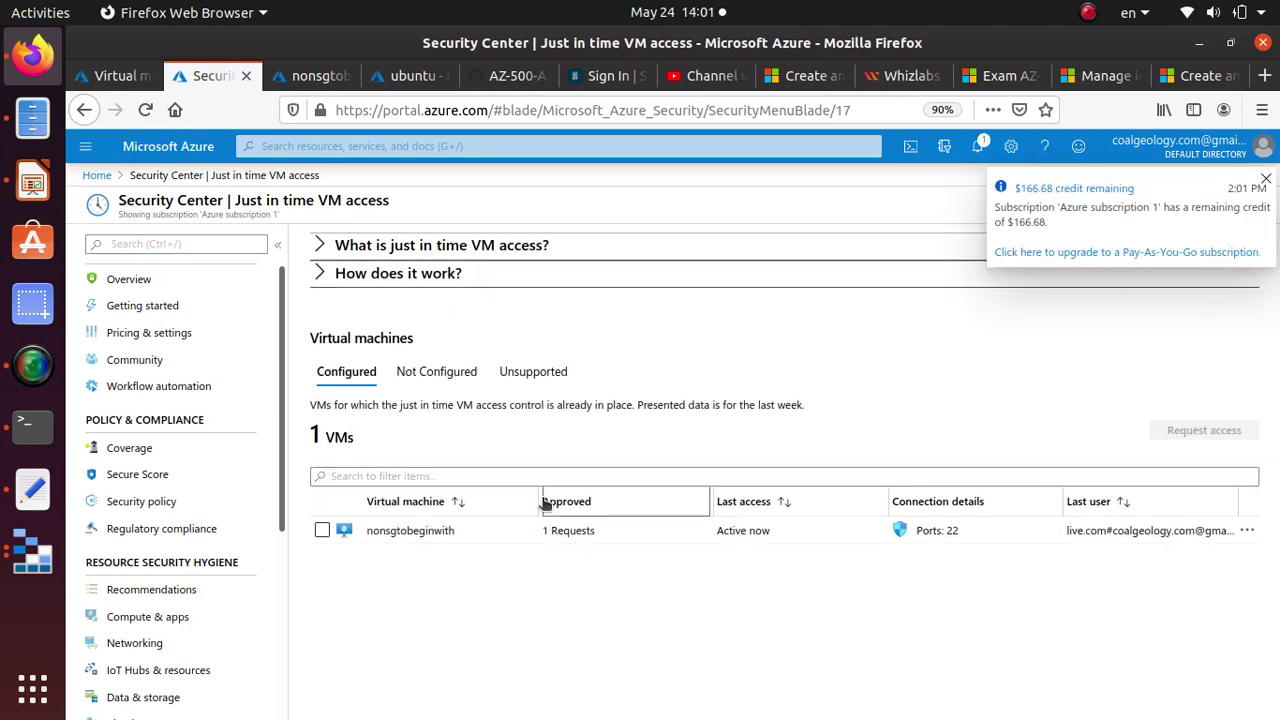
drag(541, 502, 542, 530)
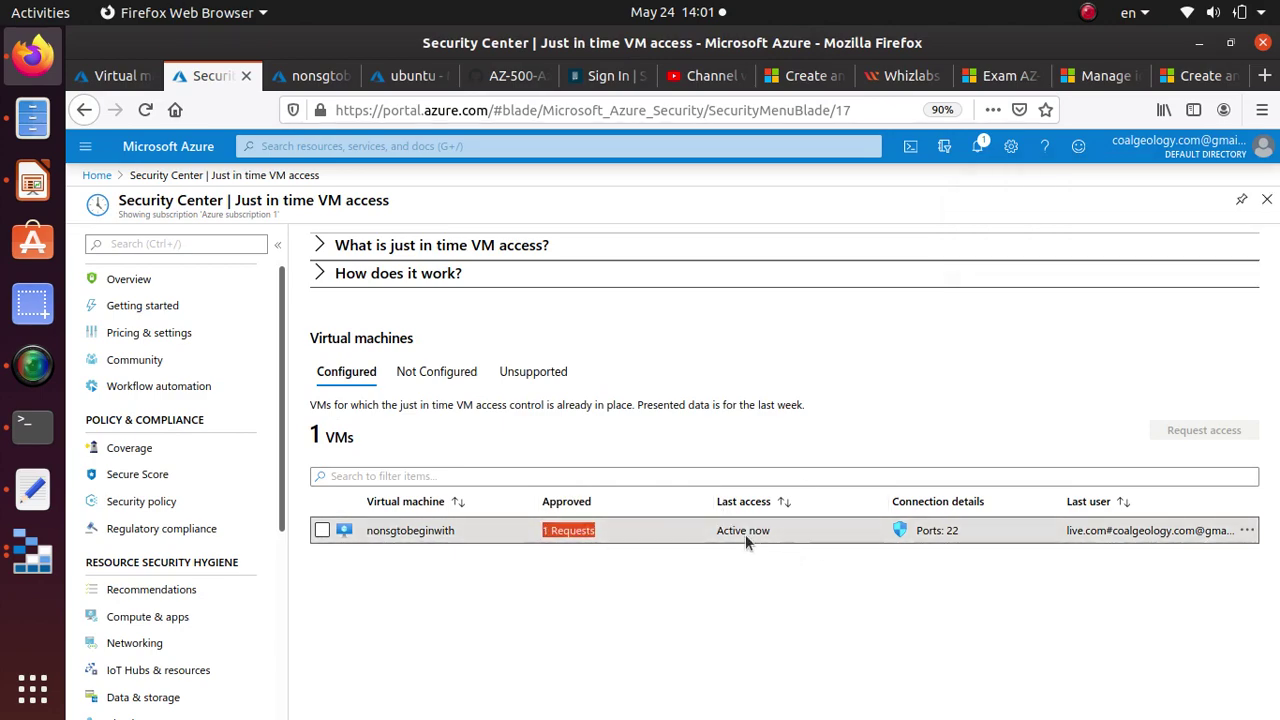
drag(724, 530, 824, 541)
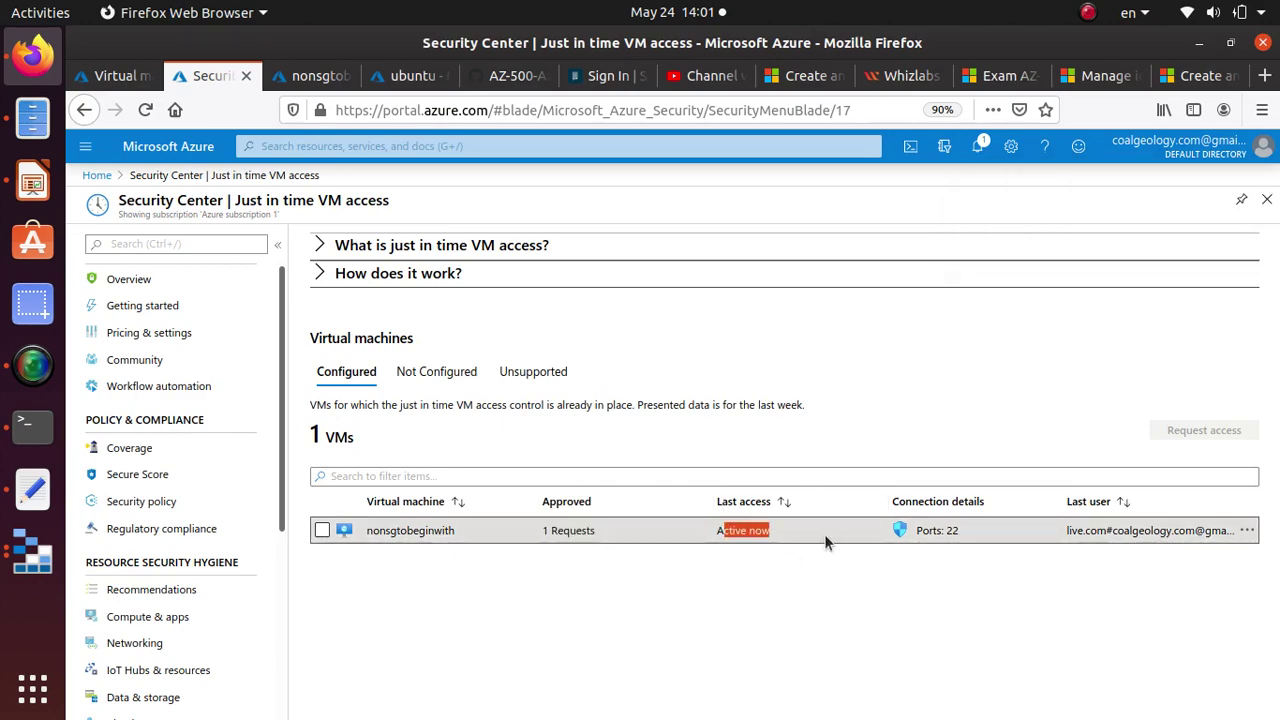
triple_click(976, 532)
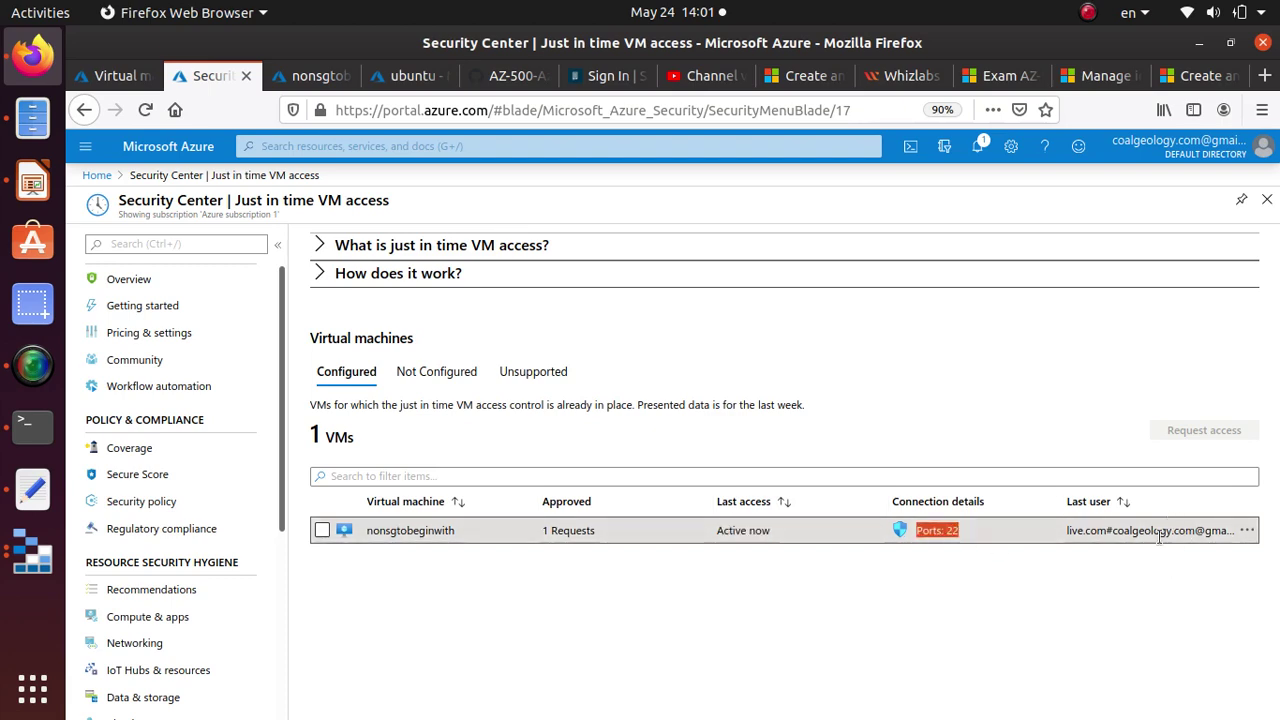
drag(1067, 531, 1221, 540)
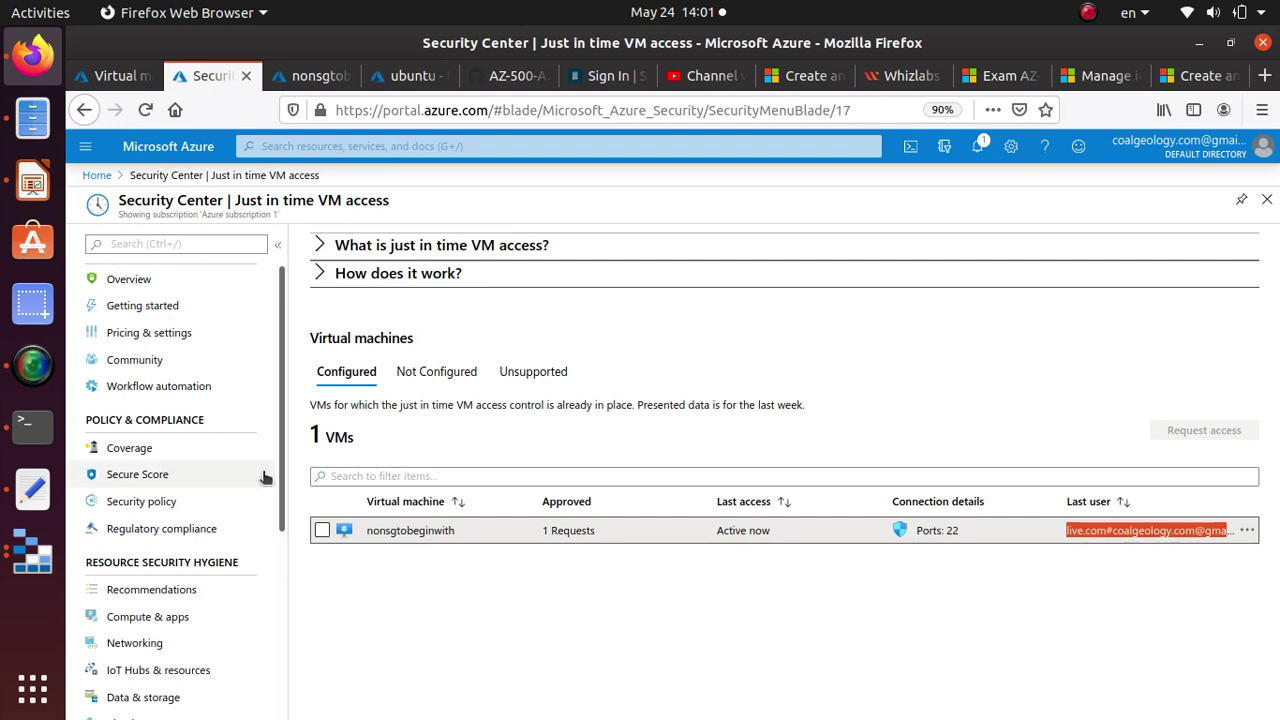
Cancel the stuck SSH attempt, rerun it and log into nonsgtobeginwith at 40.121.21.0.
click(40, 434)
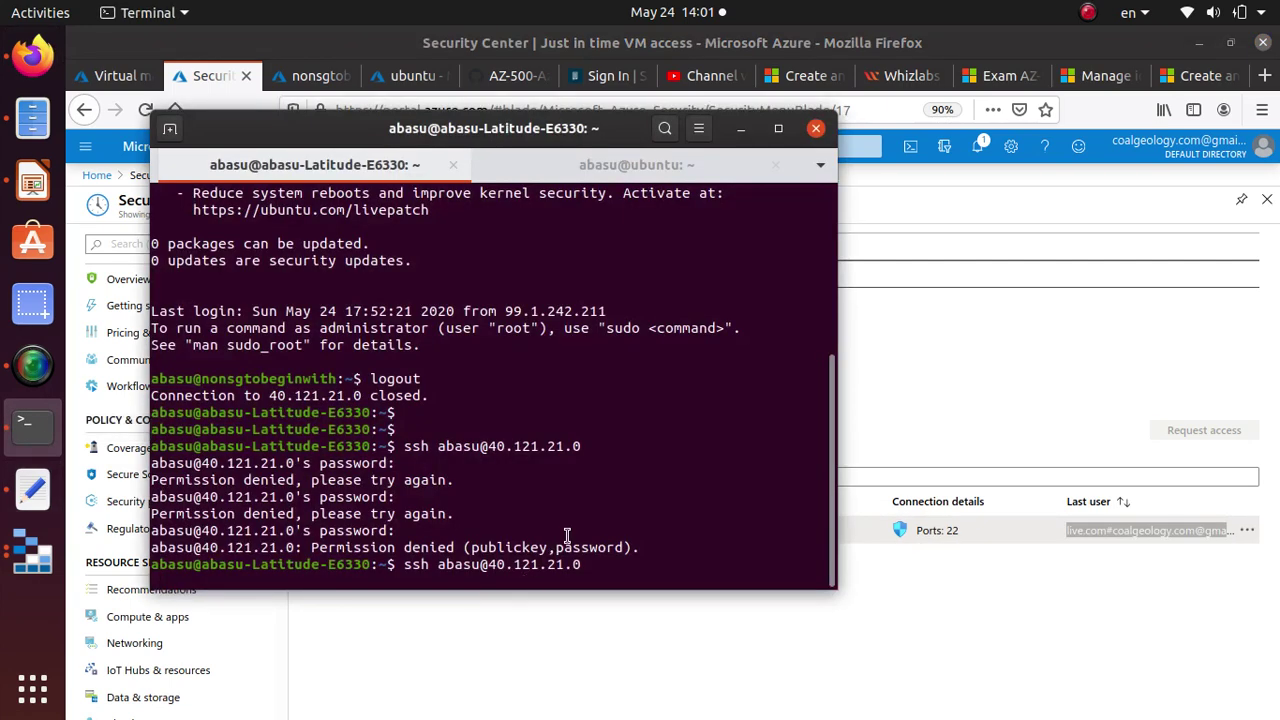
key(ctrl+c)
key(Up)
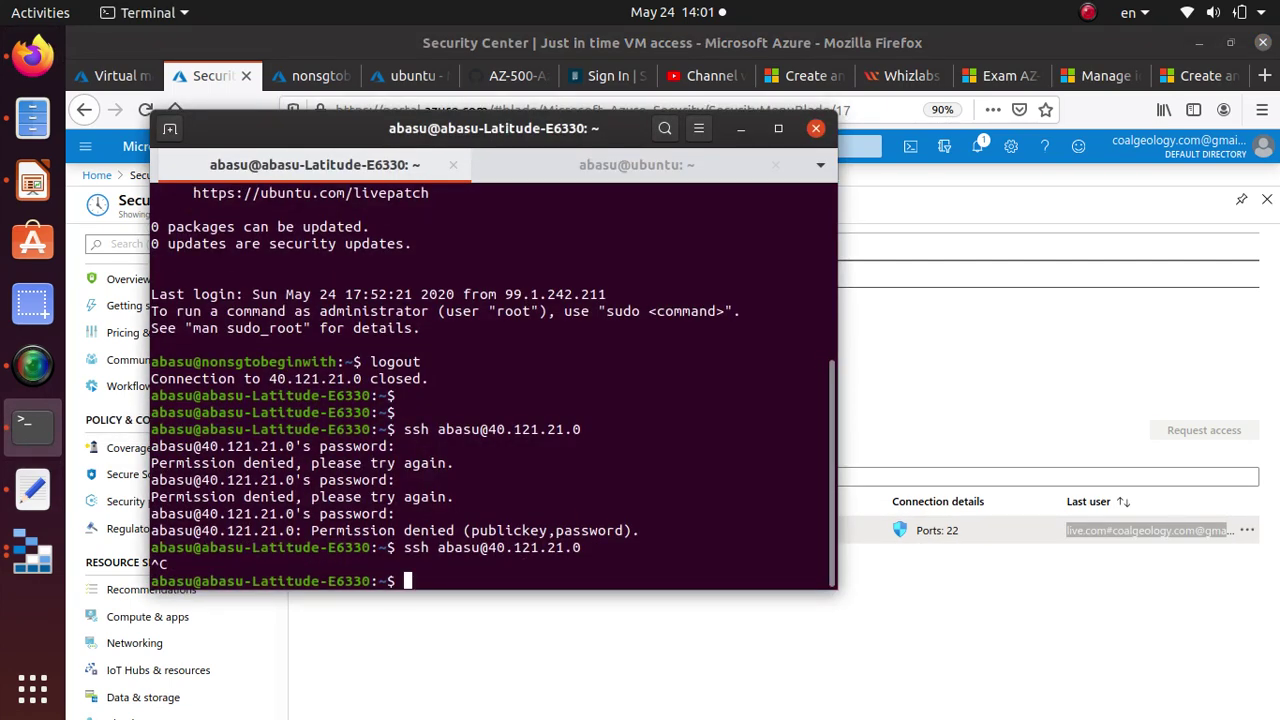
key(Return)
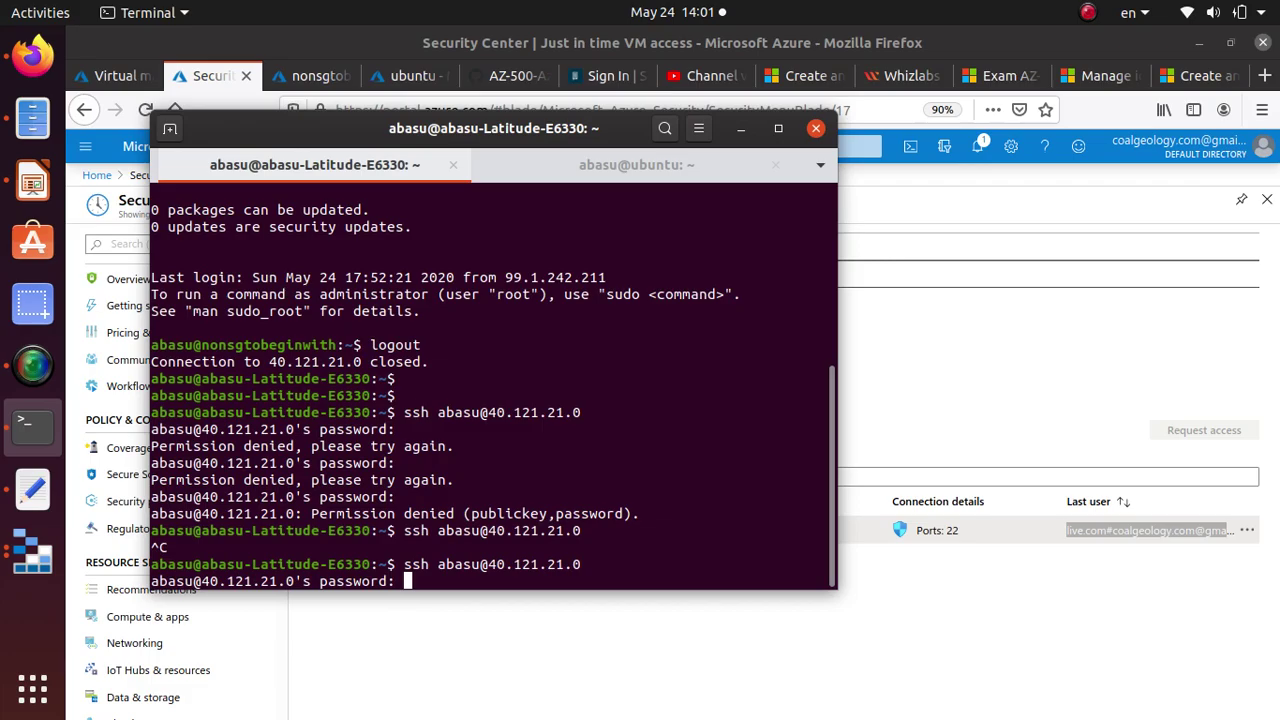
key(Return)
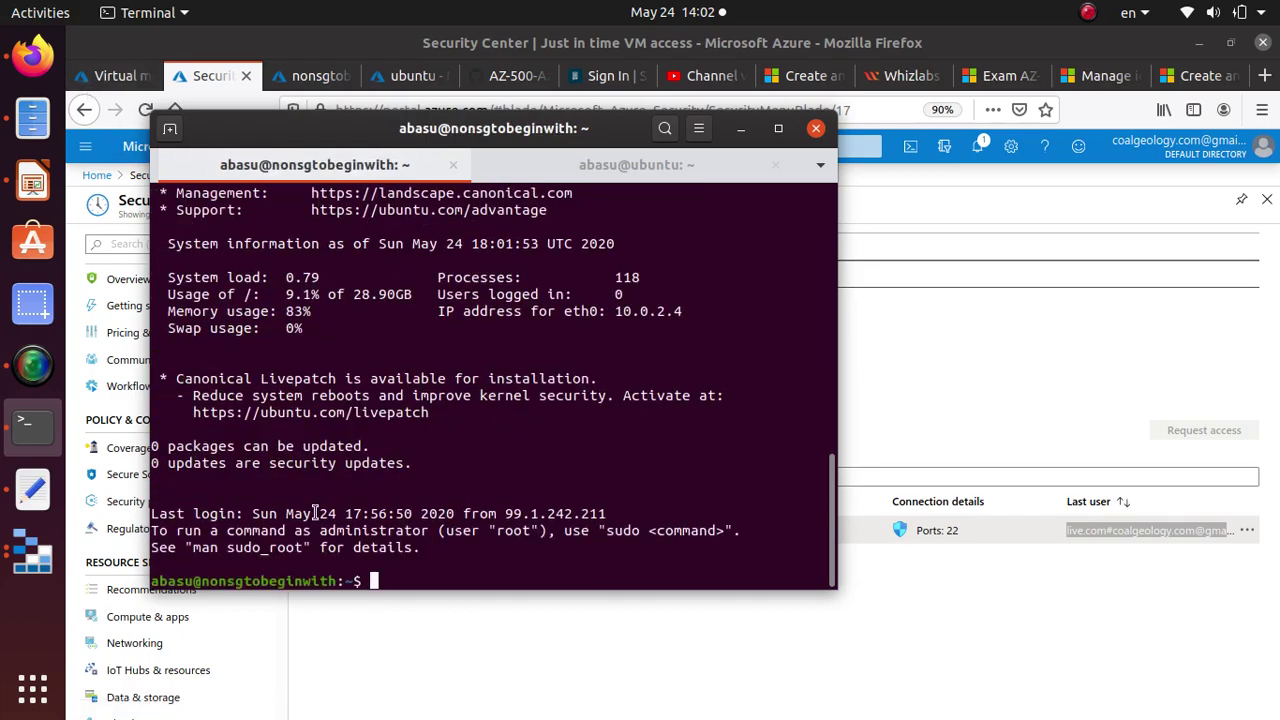
drag(340, 582, 118, 586)
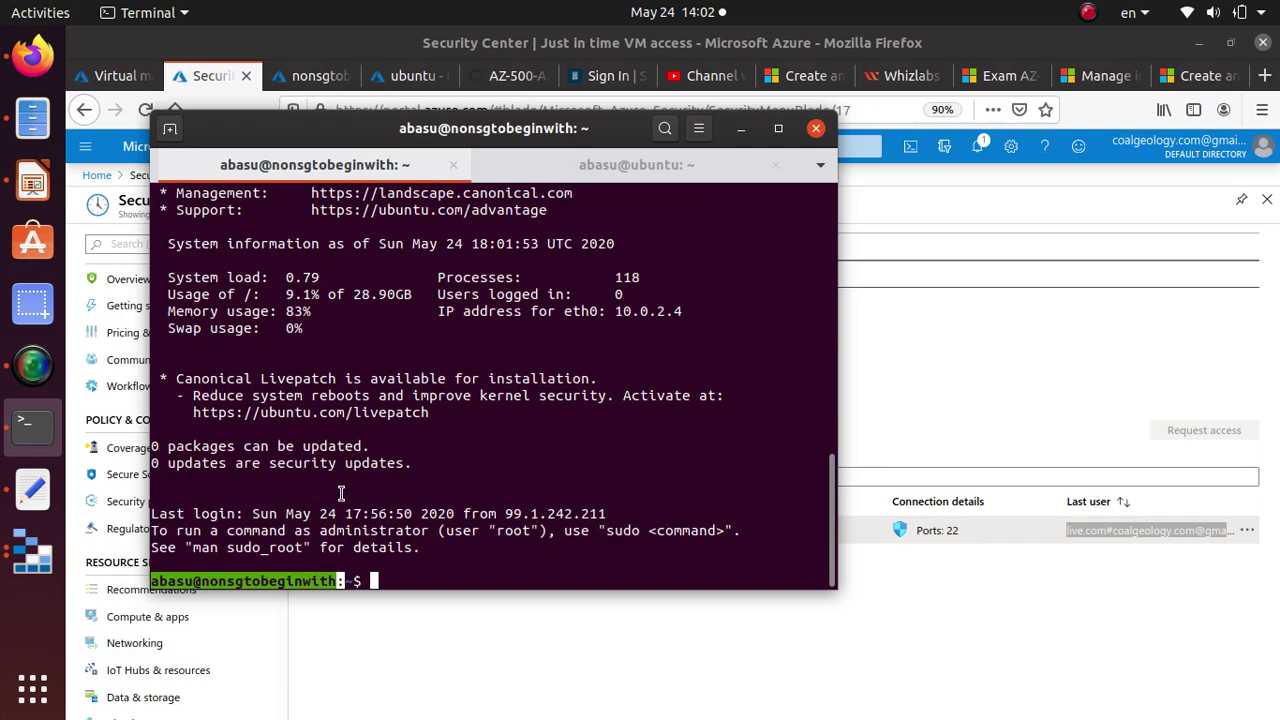
click(936, 598)
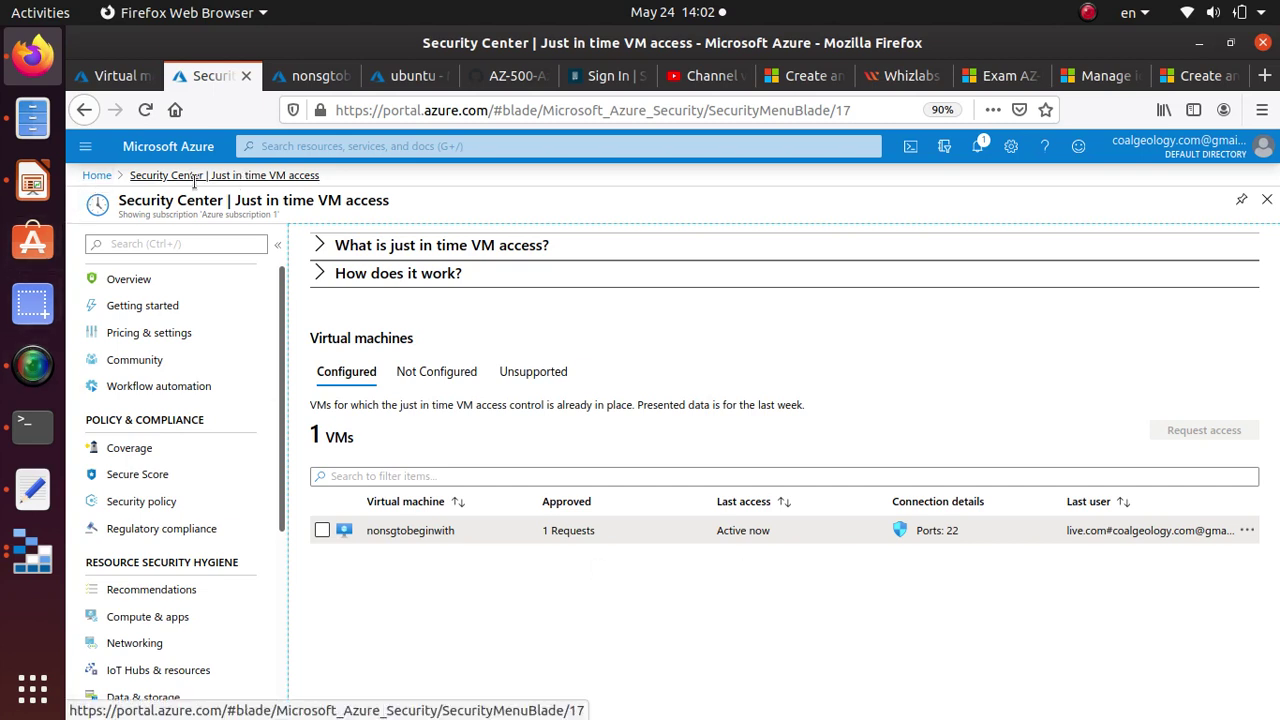
Go from the Azure home page into Security Center and its Getting started page.
click(96, 173)
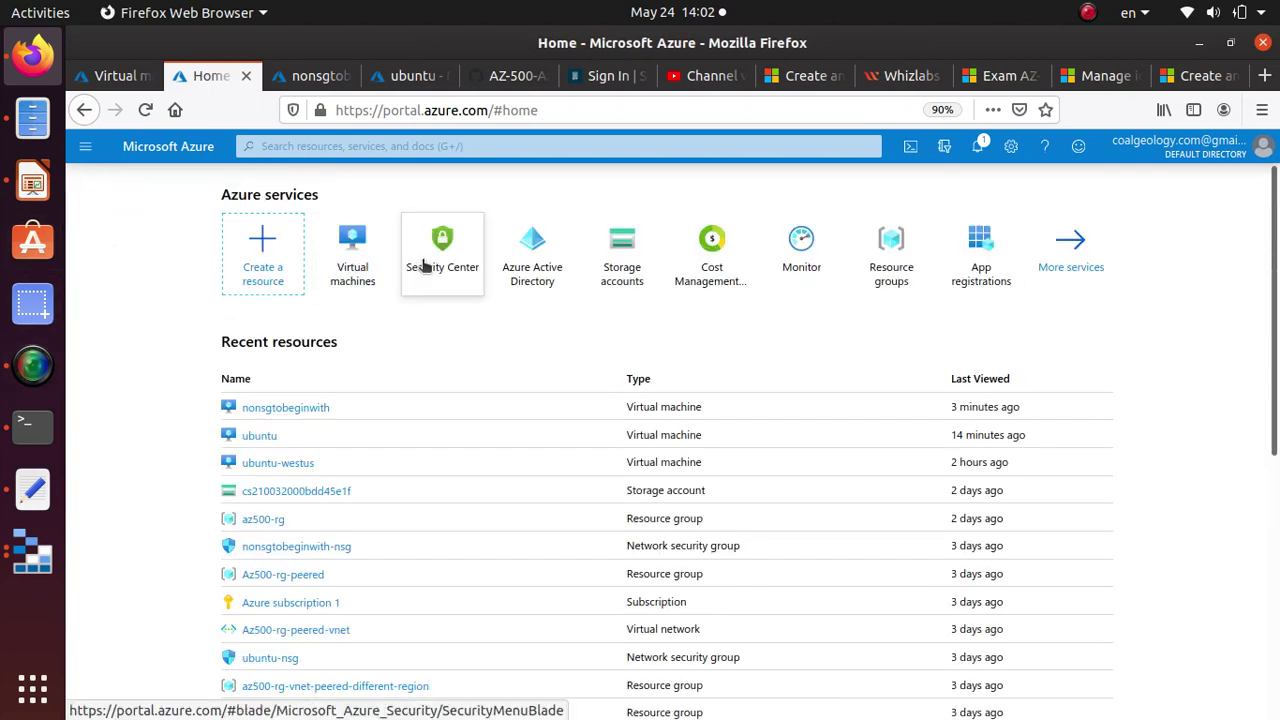
click(424, 263)
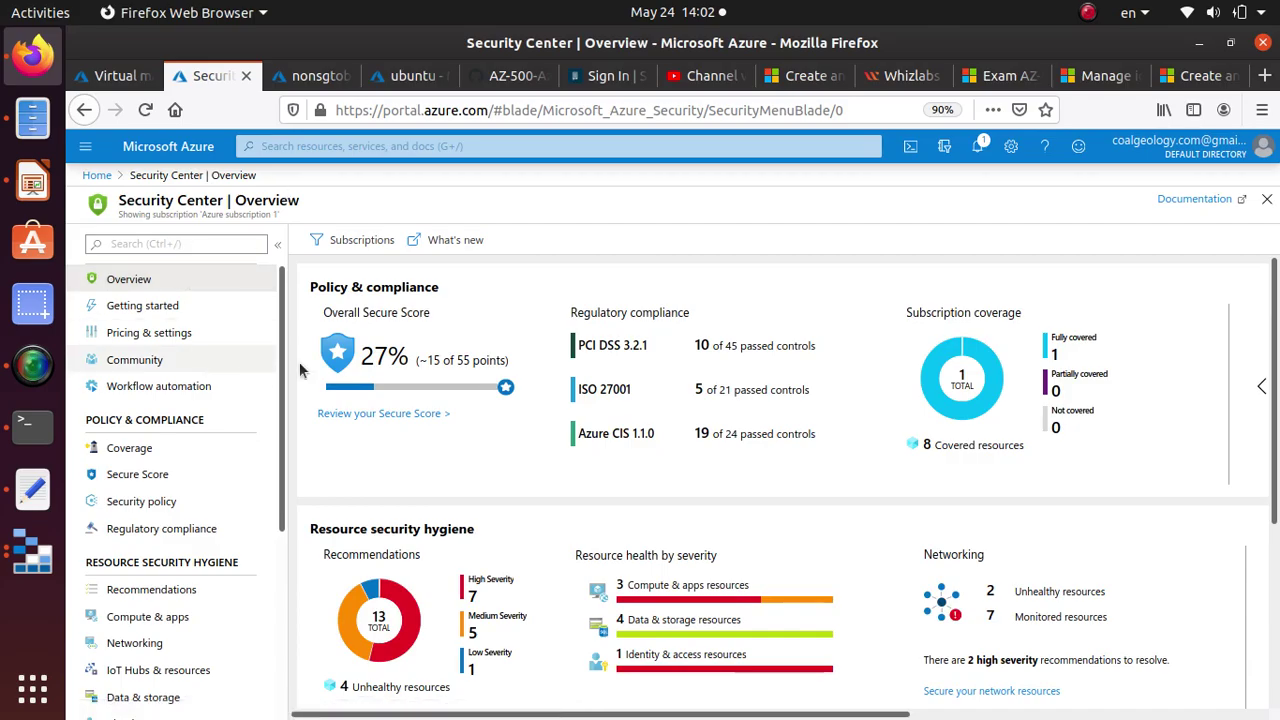
scroll(424, 457, down, 3)
scroll(424, 468, up, 3)
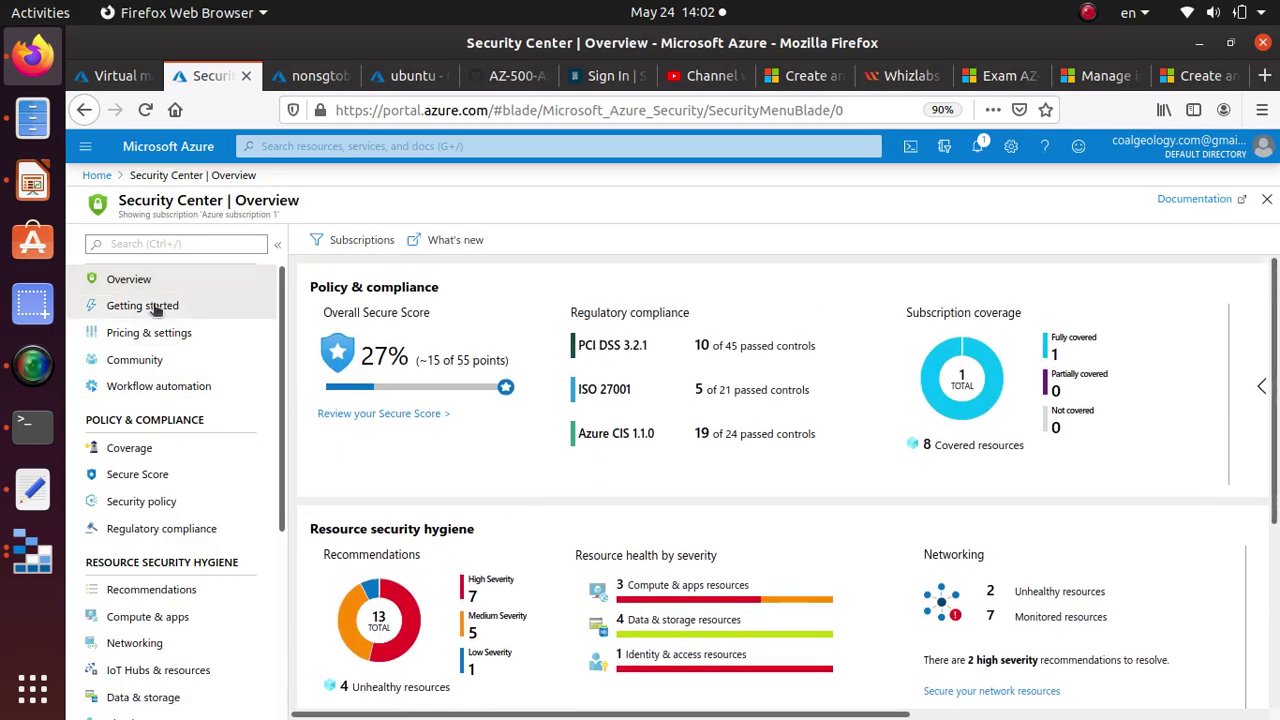
click(156, 306)
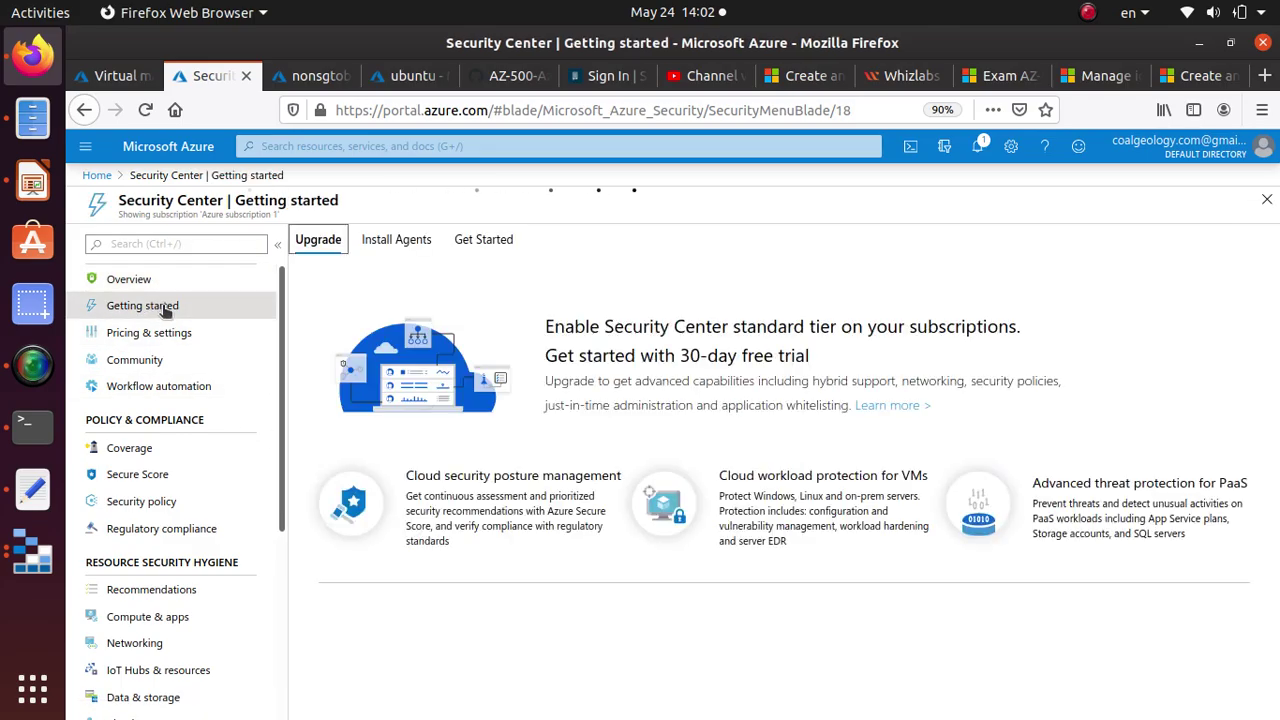
Check that Install Agents shows automatic agent installation 'All set!', then return to Overview.
click(403, 248)
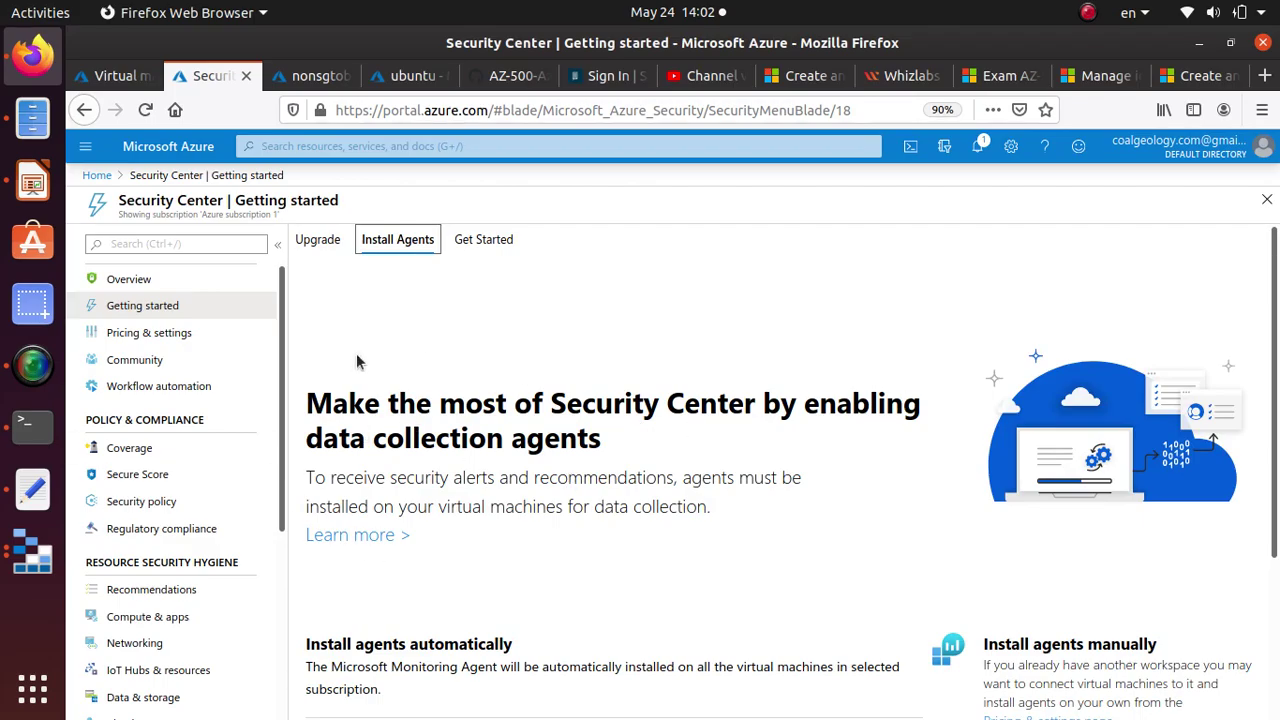
scroll(420, 512, down, 4)
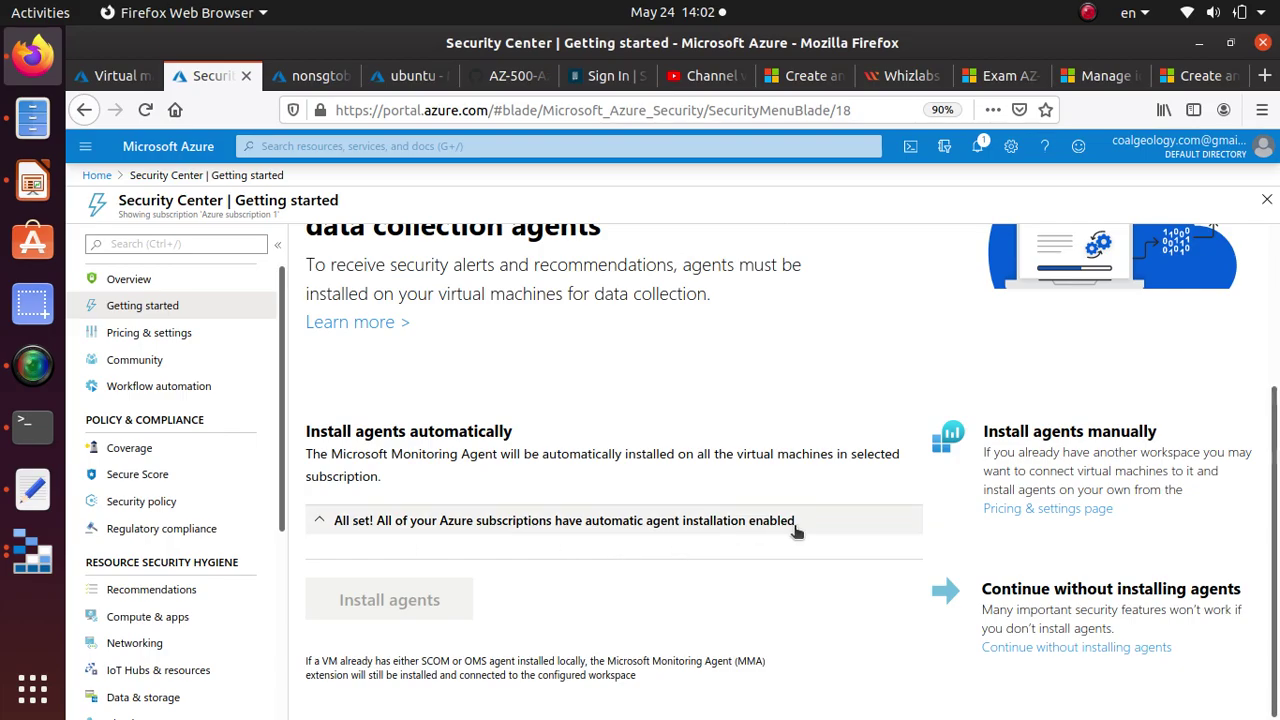
click(675, 527)
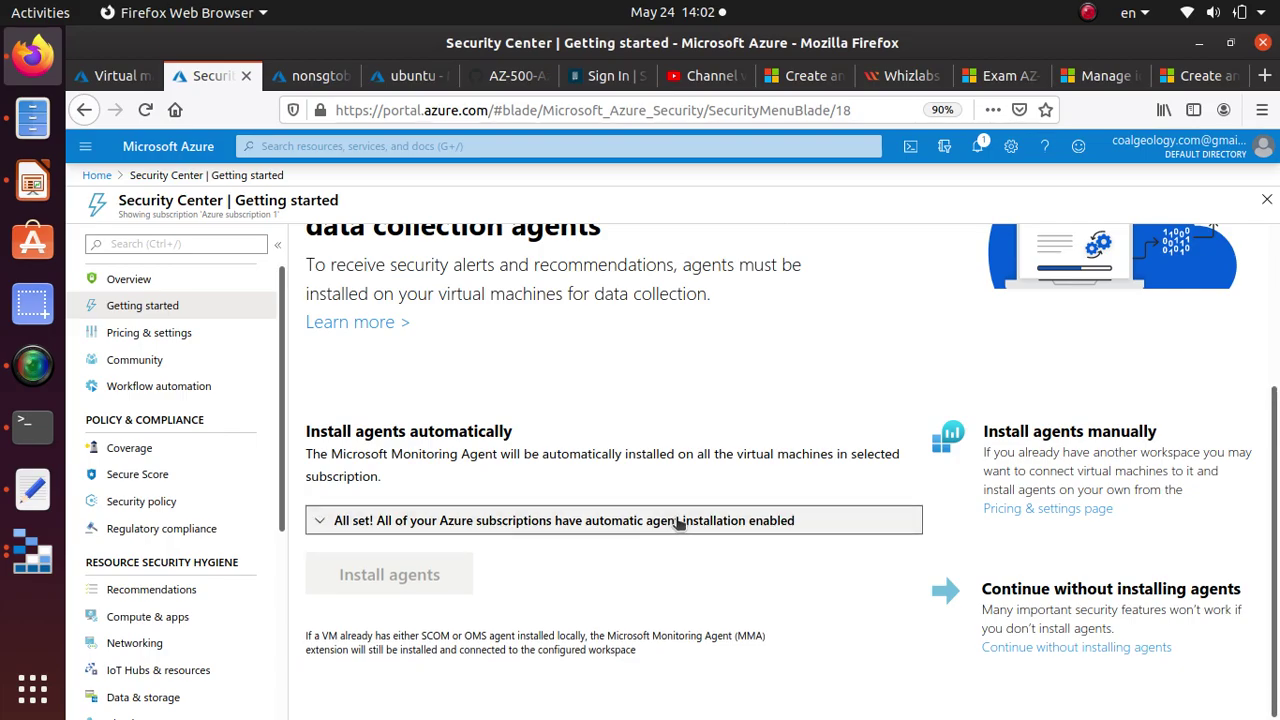
scroll(678, 520, up, 3)
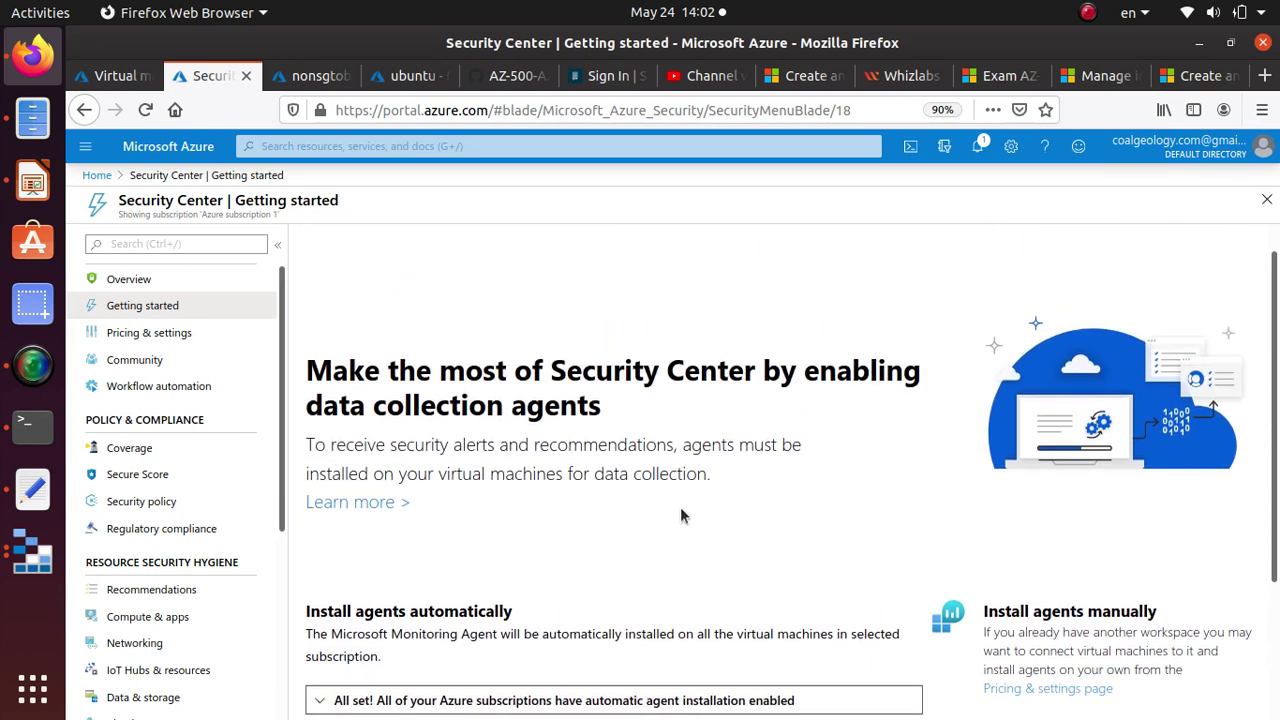
scroll(680, 508, down, 3)
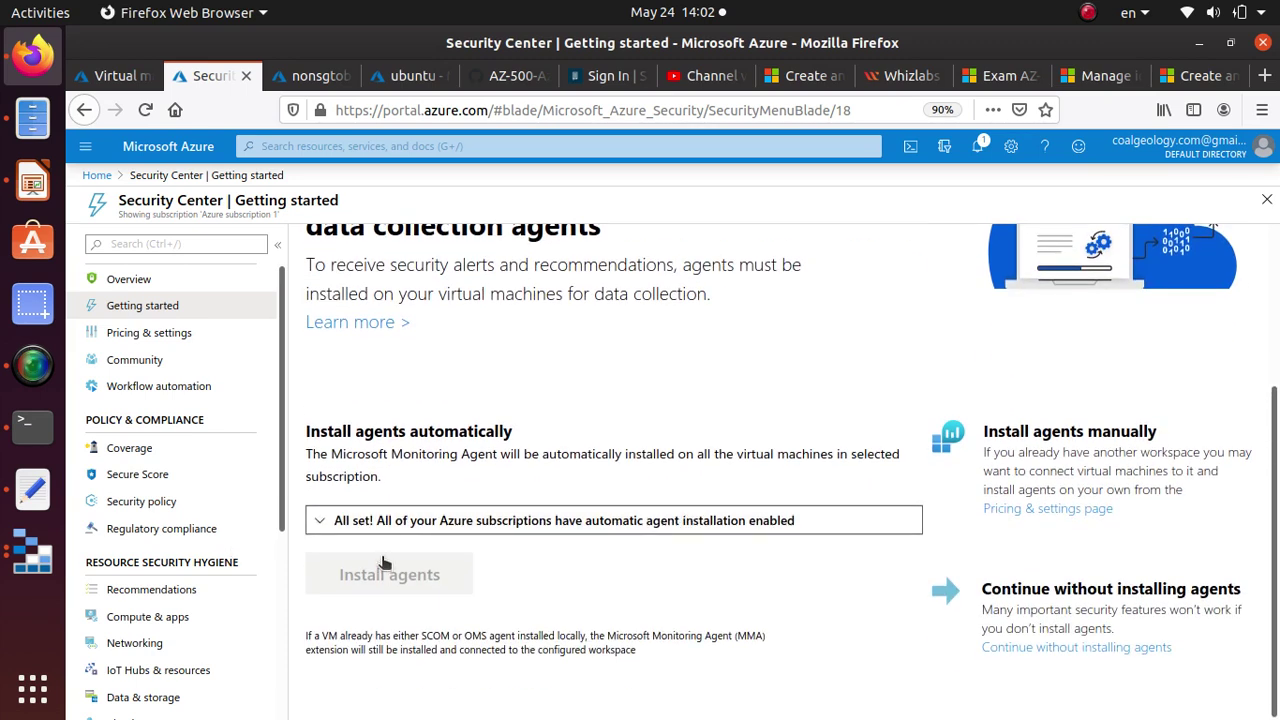
scroll(137, 486, down, 2)
scroll(120, 455, up, 2)
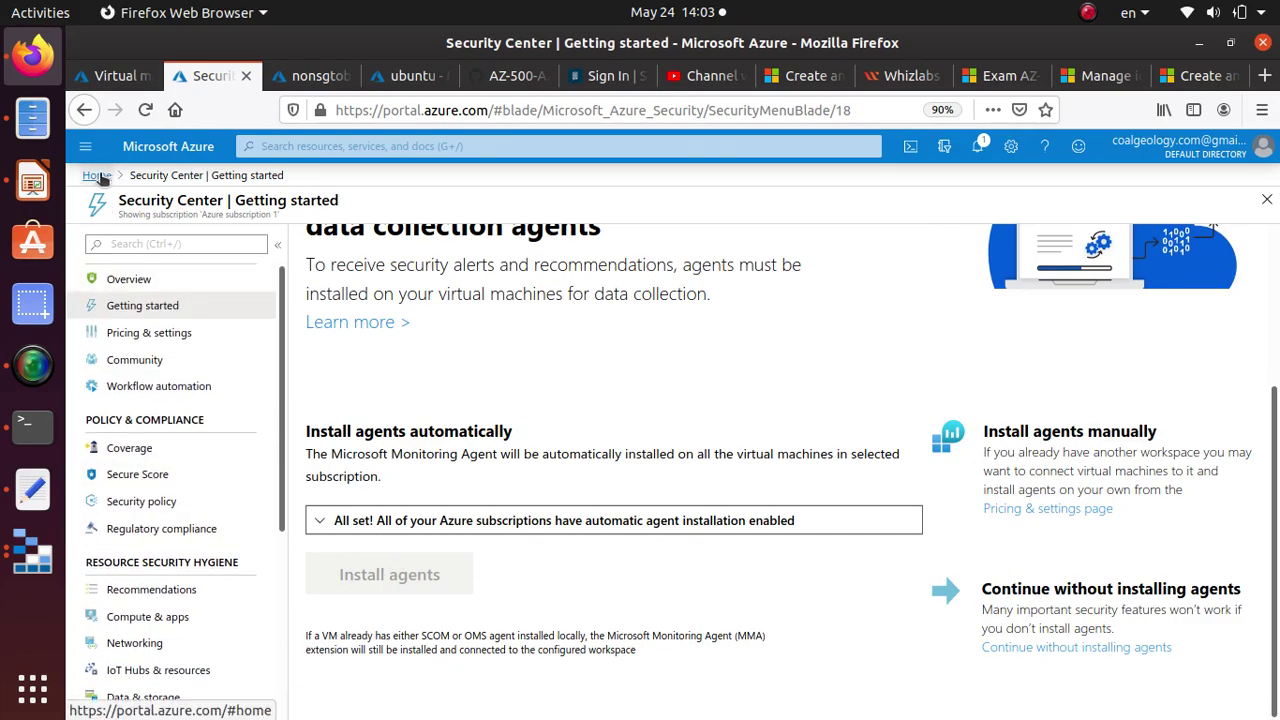
click(140, 282)
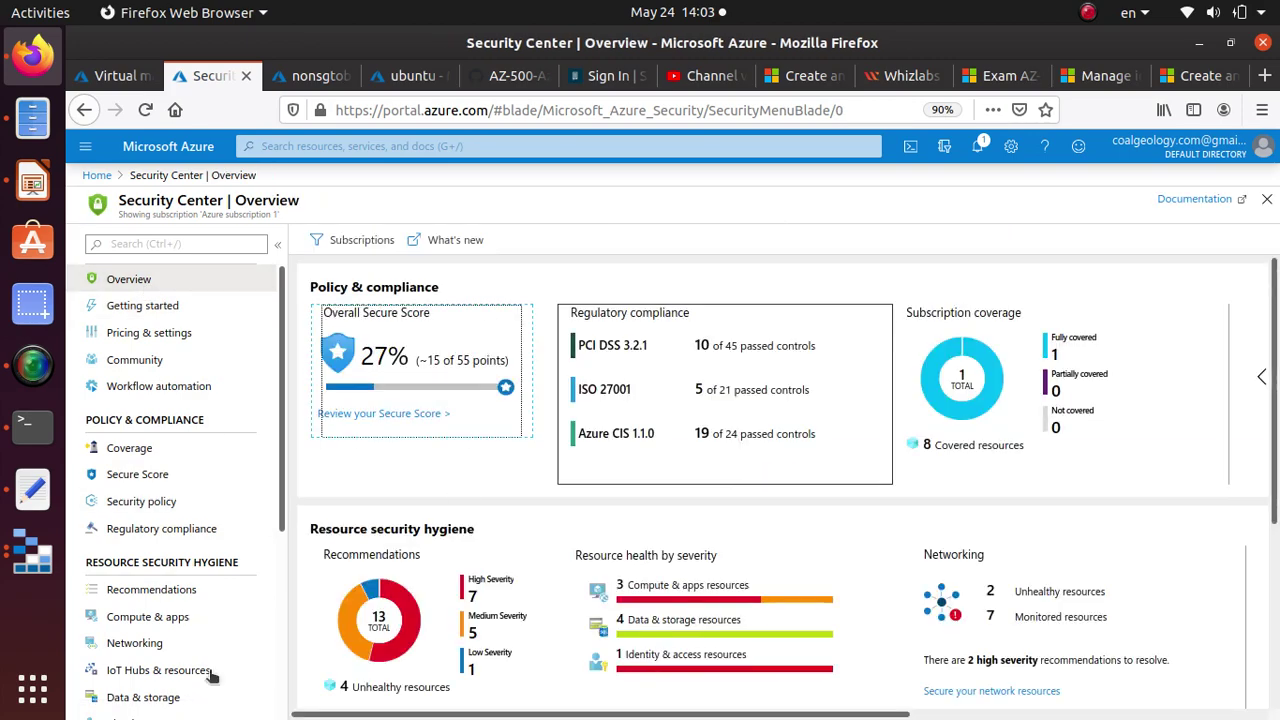
Open the full recommendations list and search it for 'Just'.
scroll(275, 587, down, 3)
scroll(320, 421, down, 2)
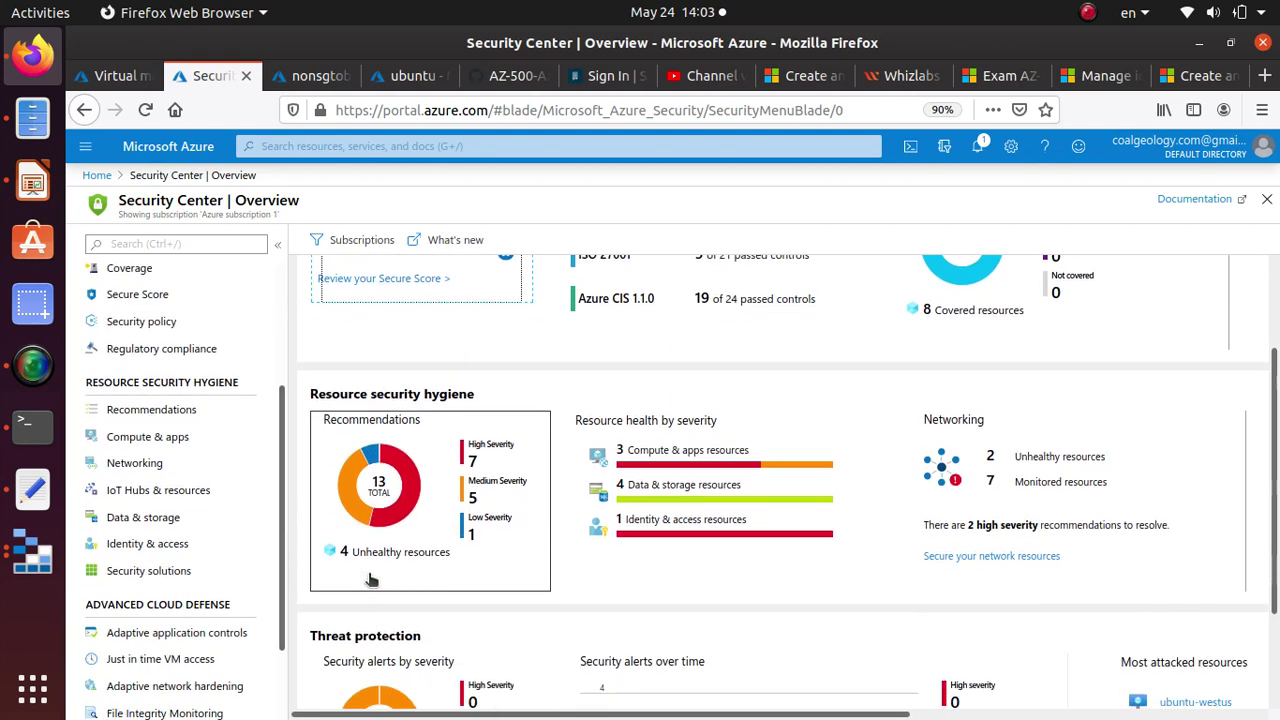
scroll(320, 421, up, 2)
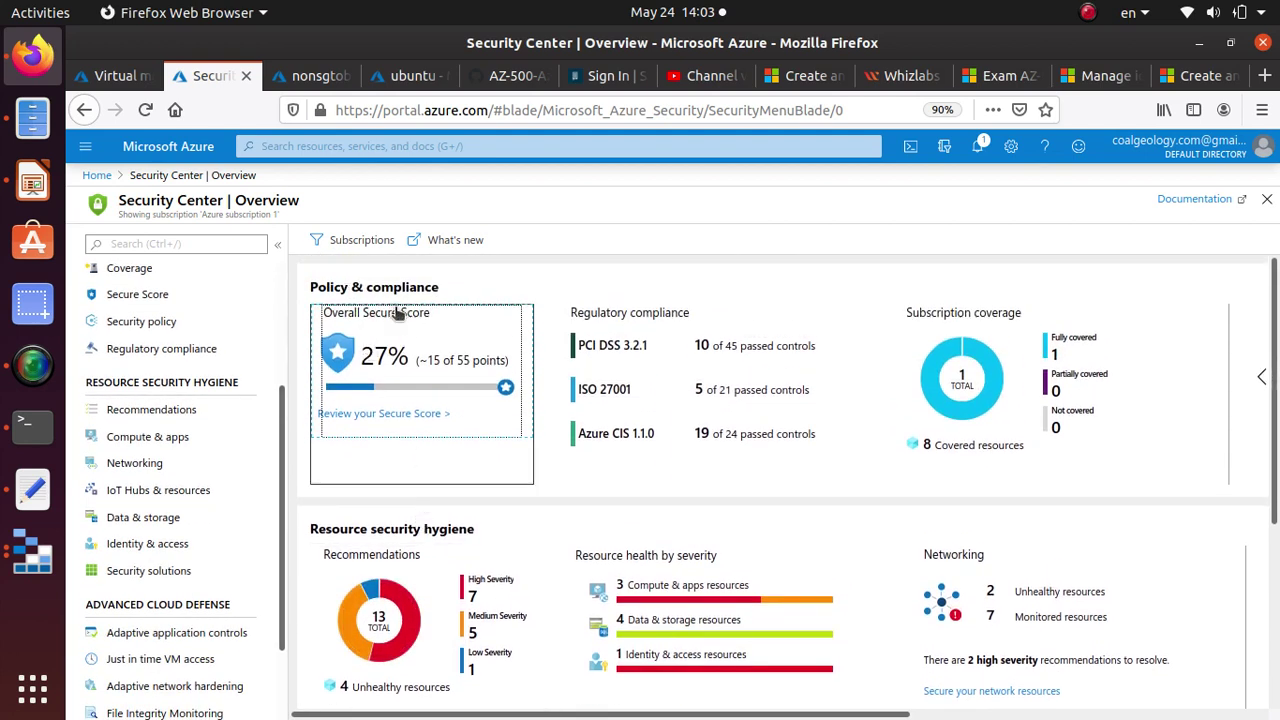
scroll(410, 342, down, 3)
click(420, 474)
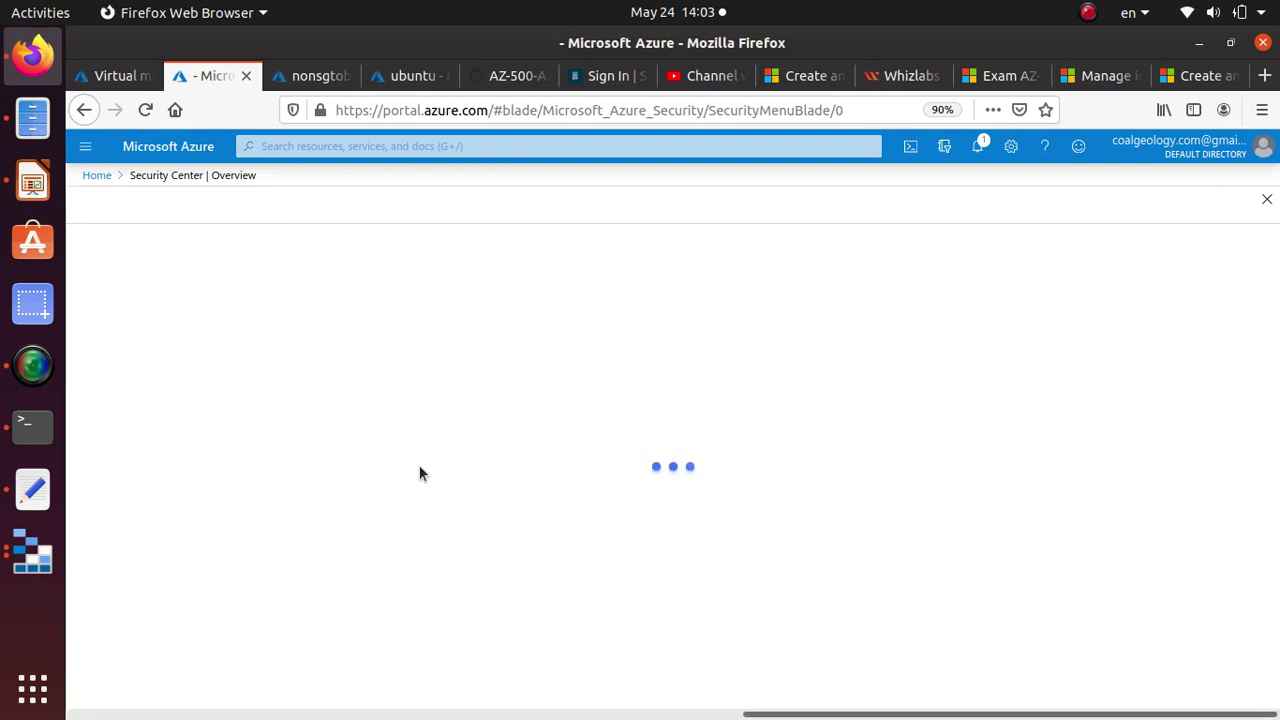
scroll(420, 474, down, 5)
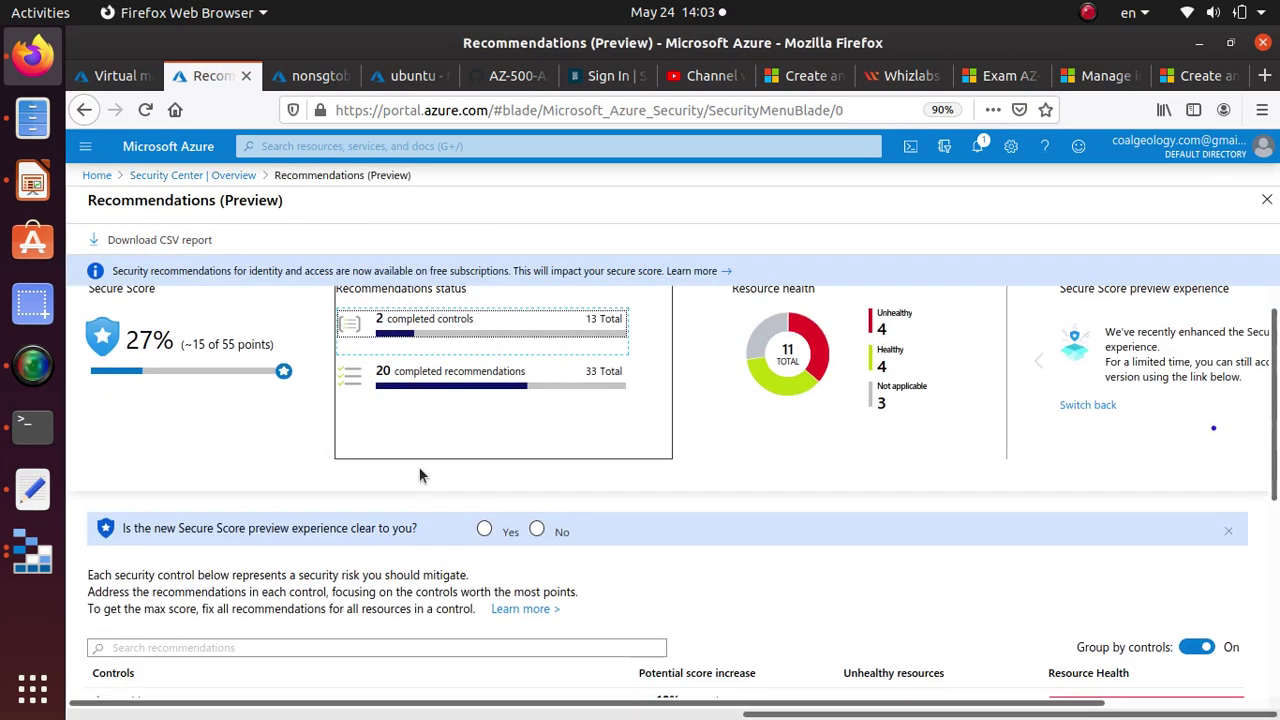
click(270, 323)
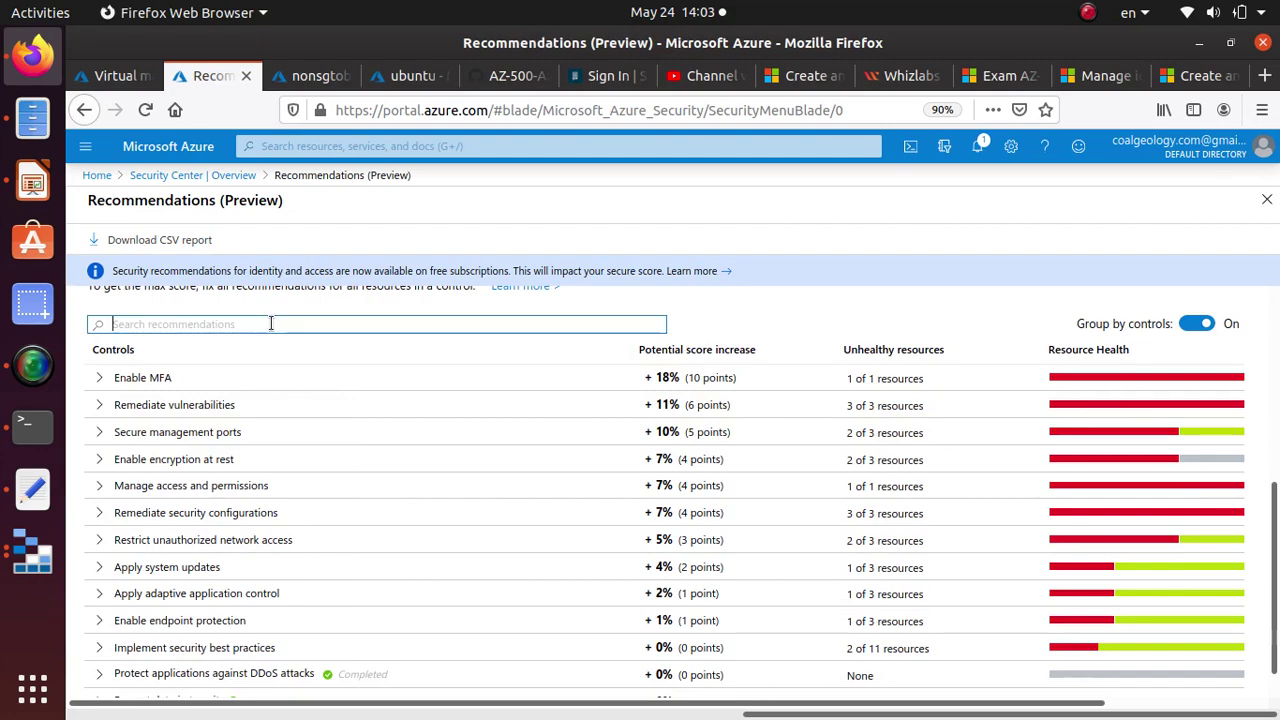
text(Just)
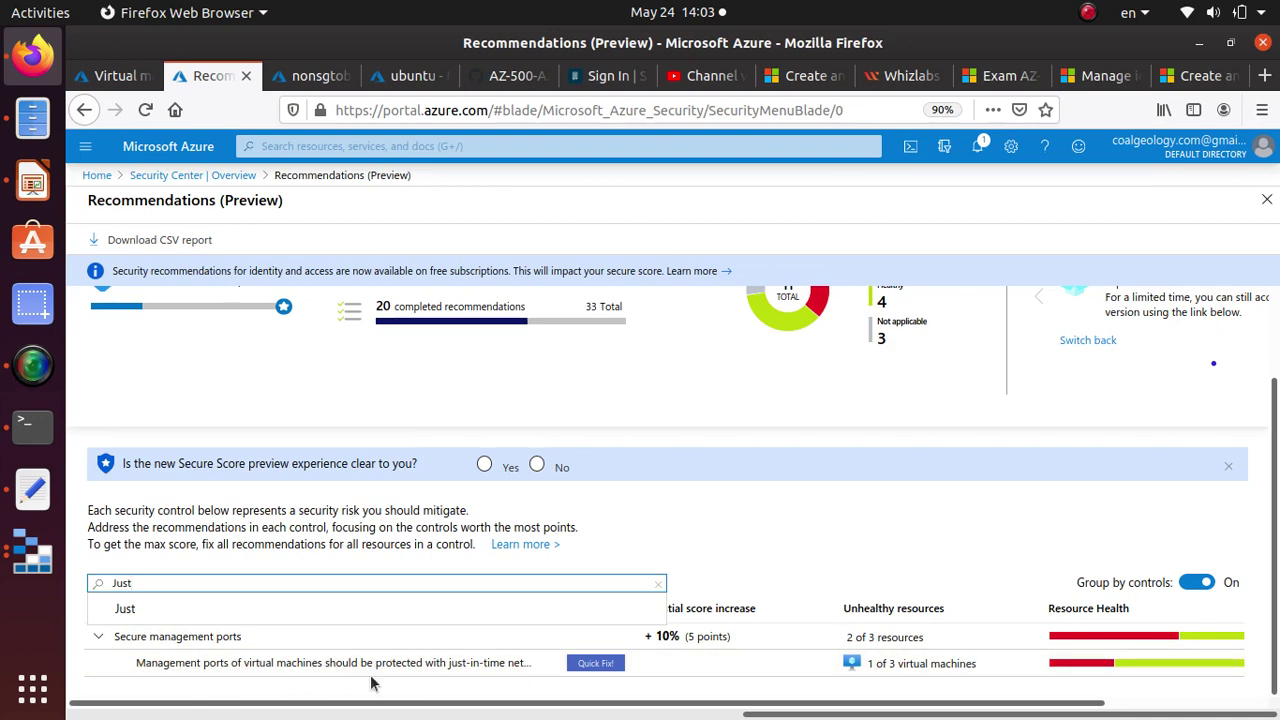
Open the JIT management-ports recommendation, review its healthy VMs, and tick unhealthy nonsgtobeginwith.
click(487, 666)
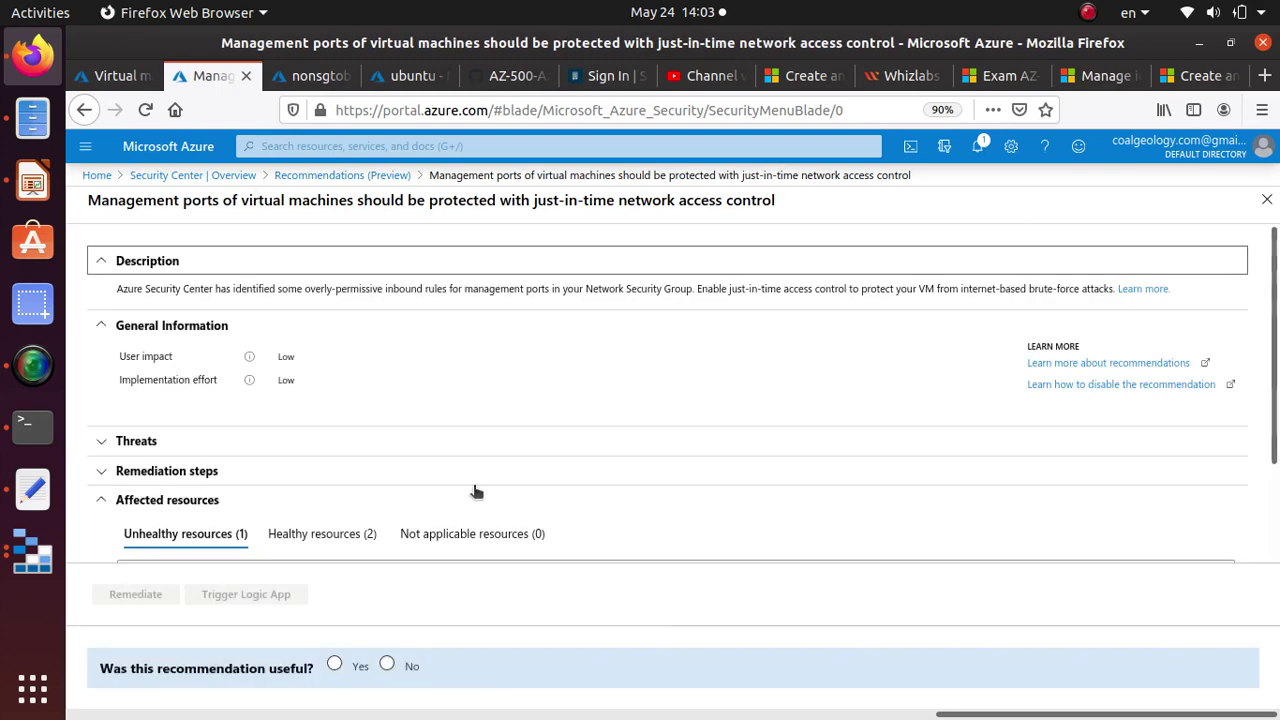
scroll(431, 423, down, 1)
scroll(431, 423, down, 2)
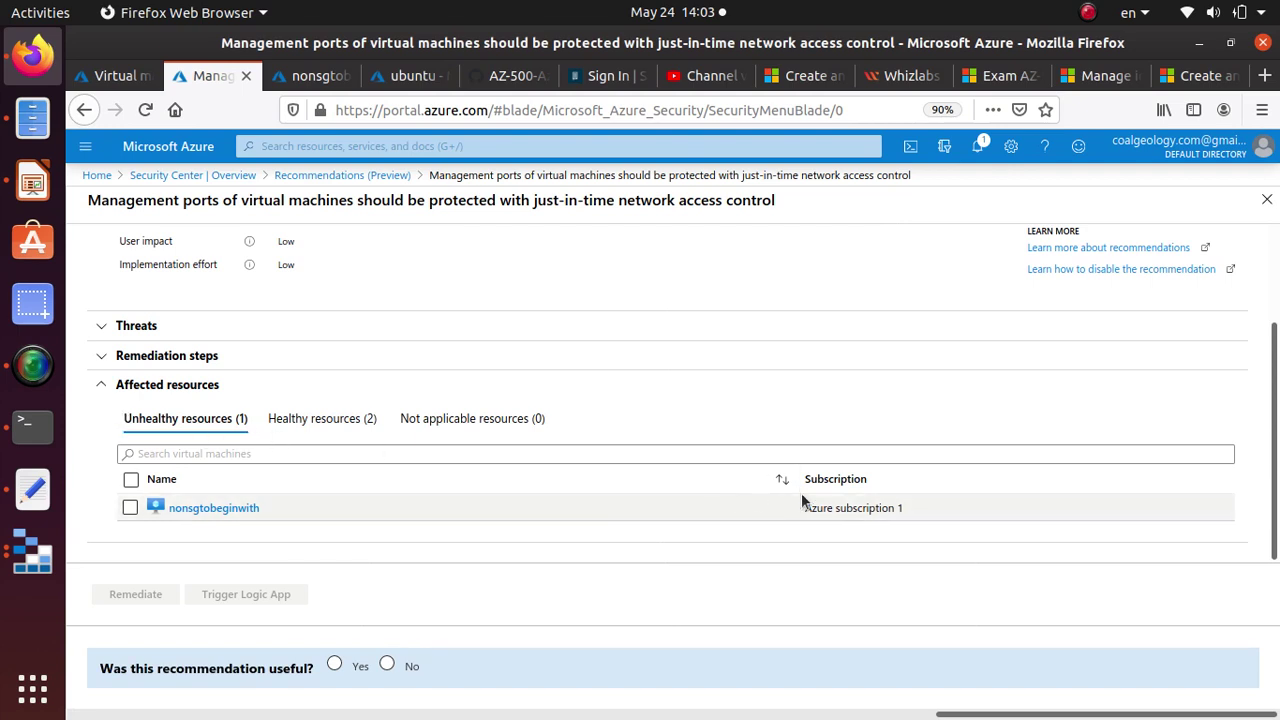
click(337, 428)
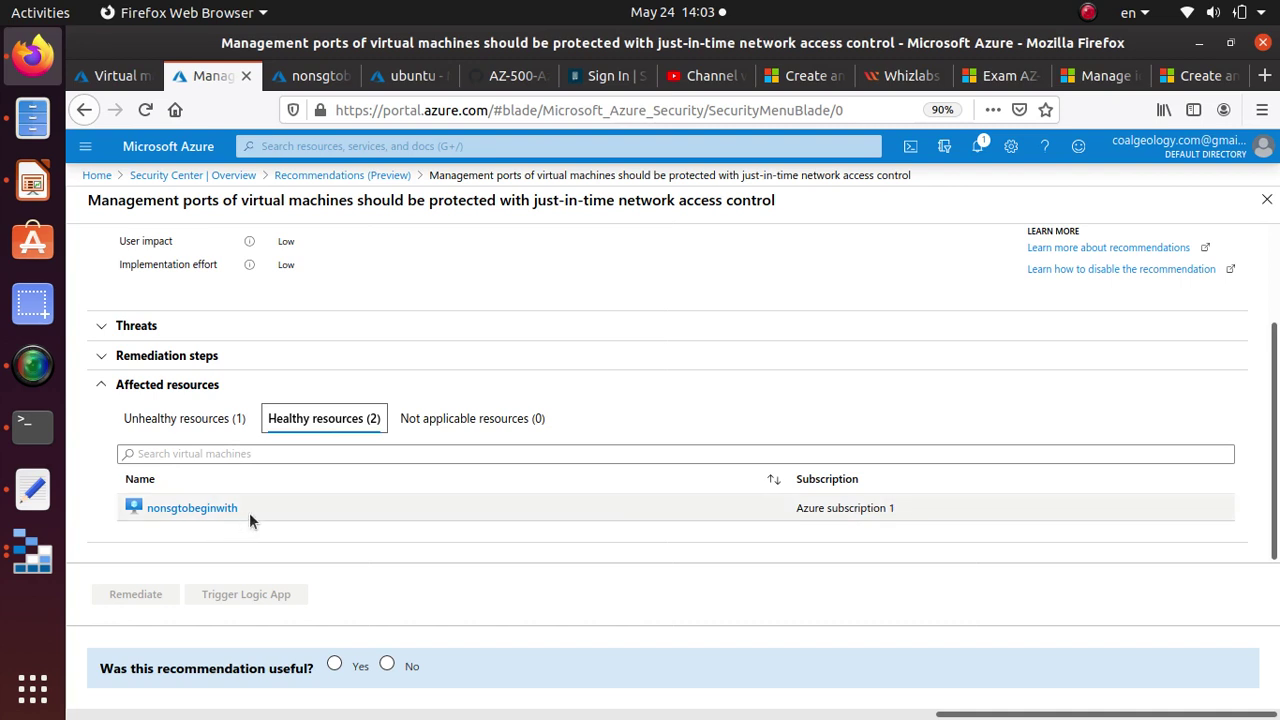
click(222, 420)
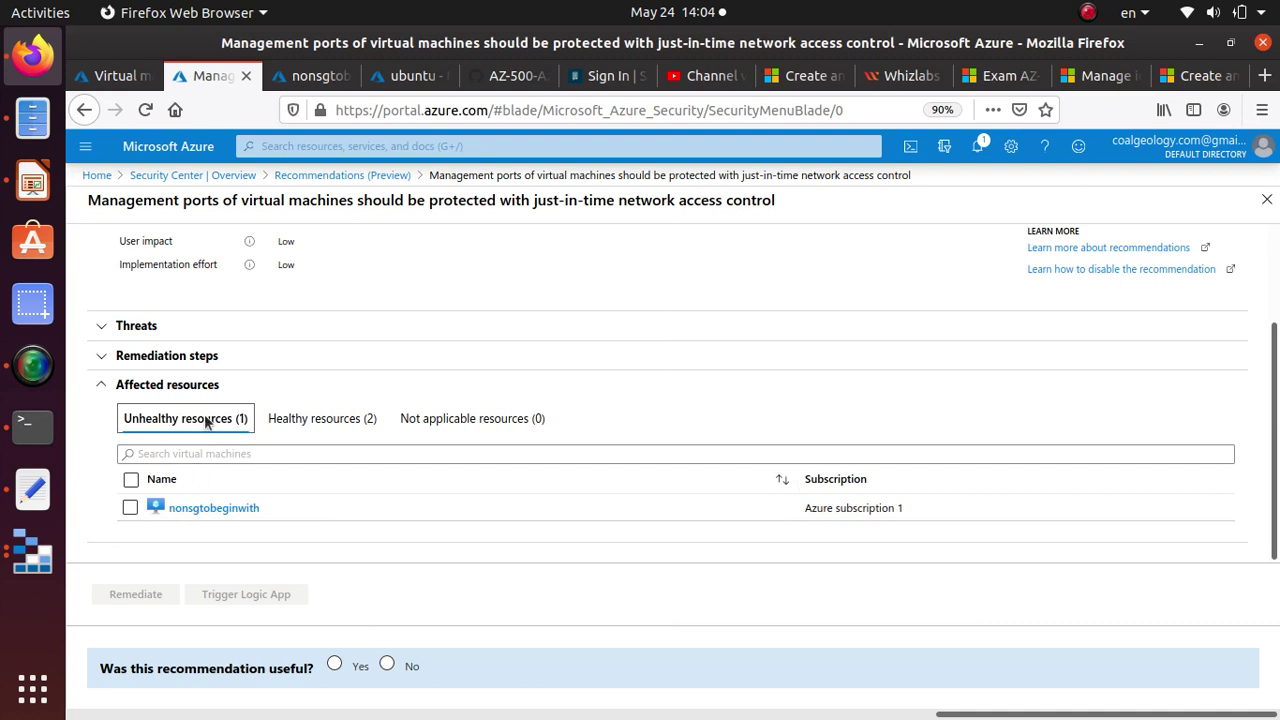
click(130, 508)
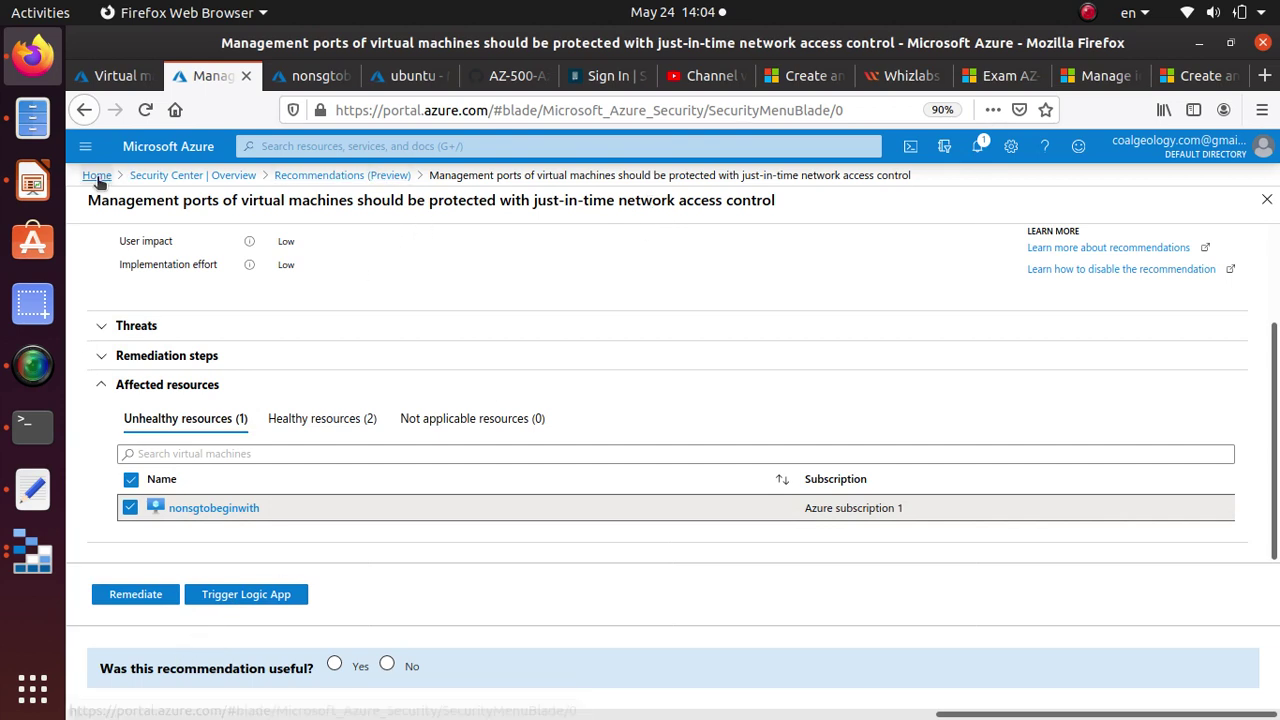
Reopen the JIT management-ports recommendation through Compute & apps, filtered by 'jus'.
click(213, 182)
scroll(177, 463, down, 2)
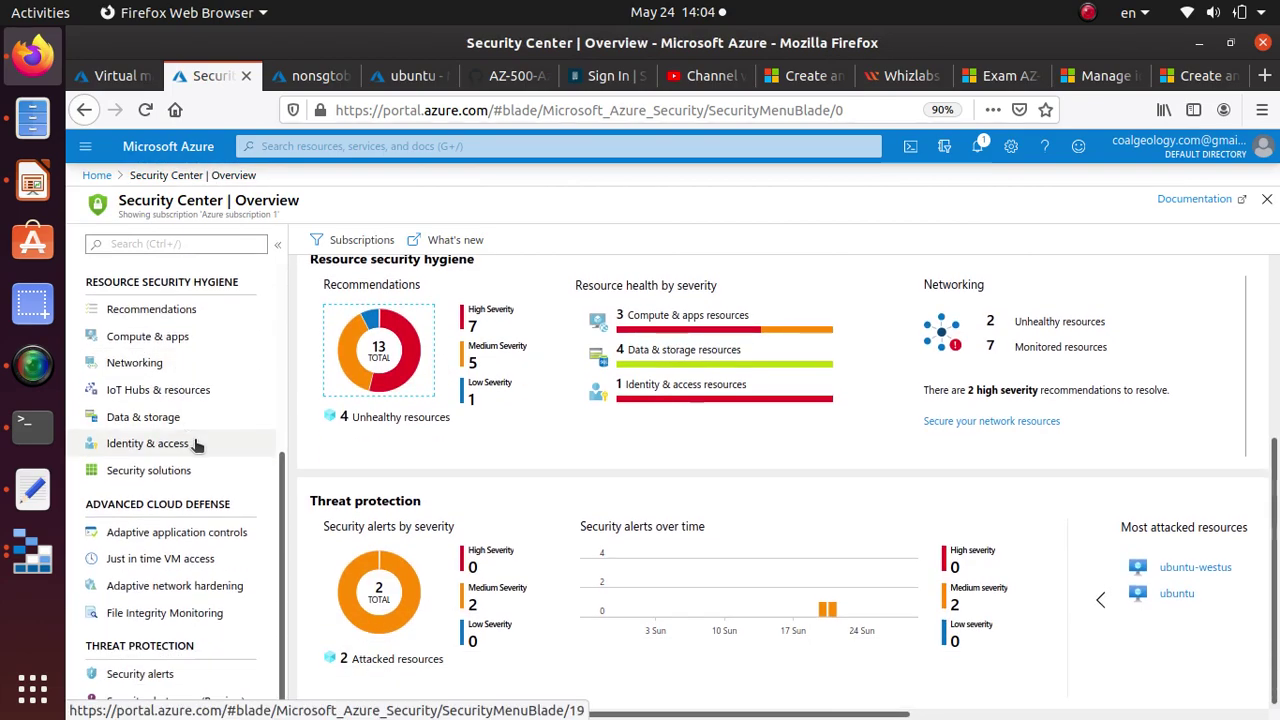
scroll(251, 624, up, 3)
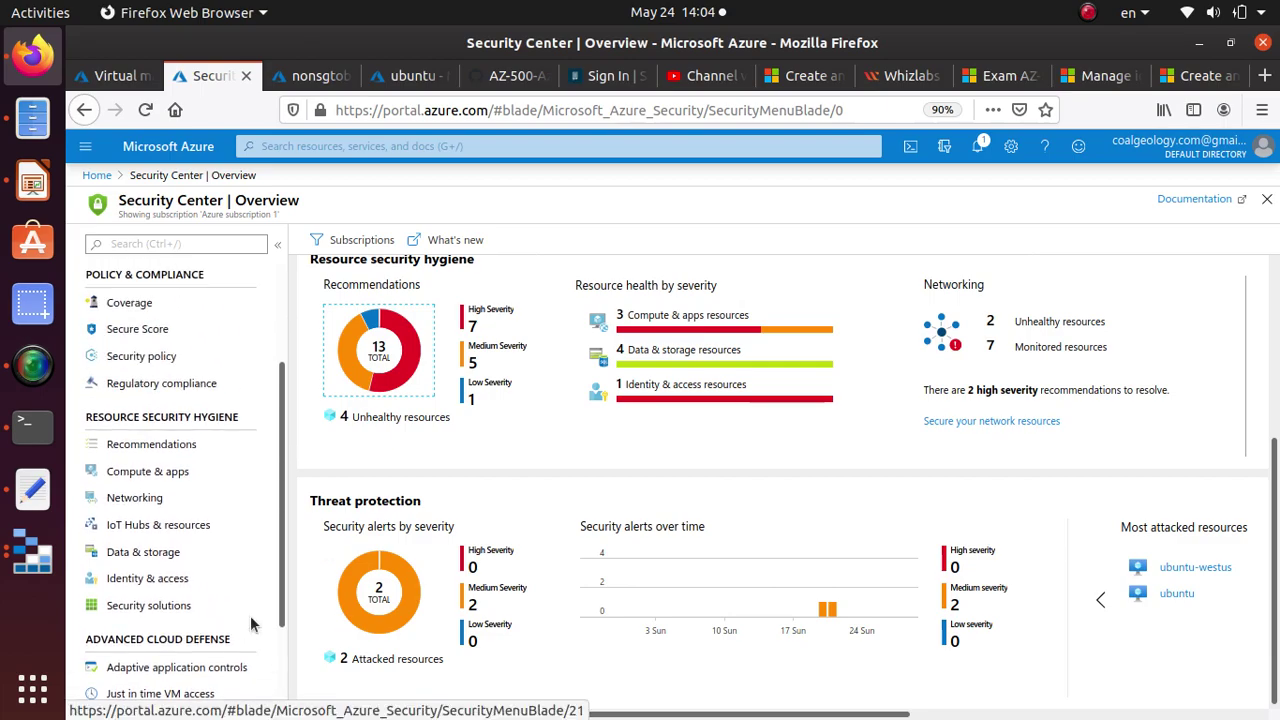
scroll(251, 624, up, 3)
click(189, 612)
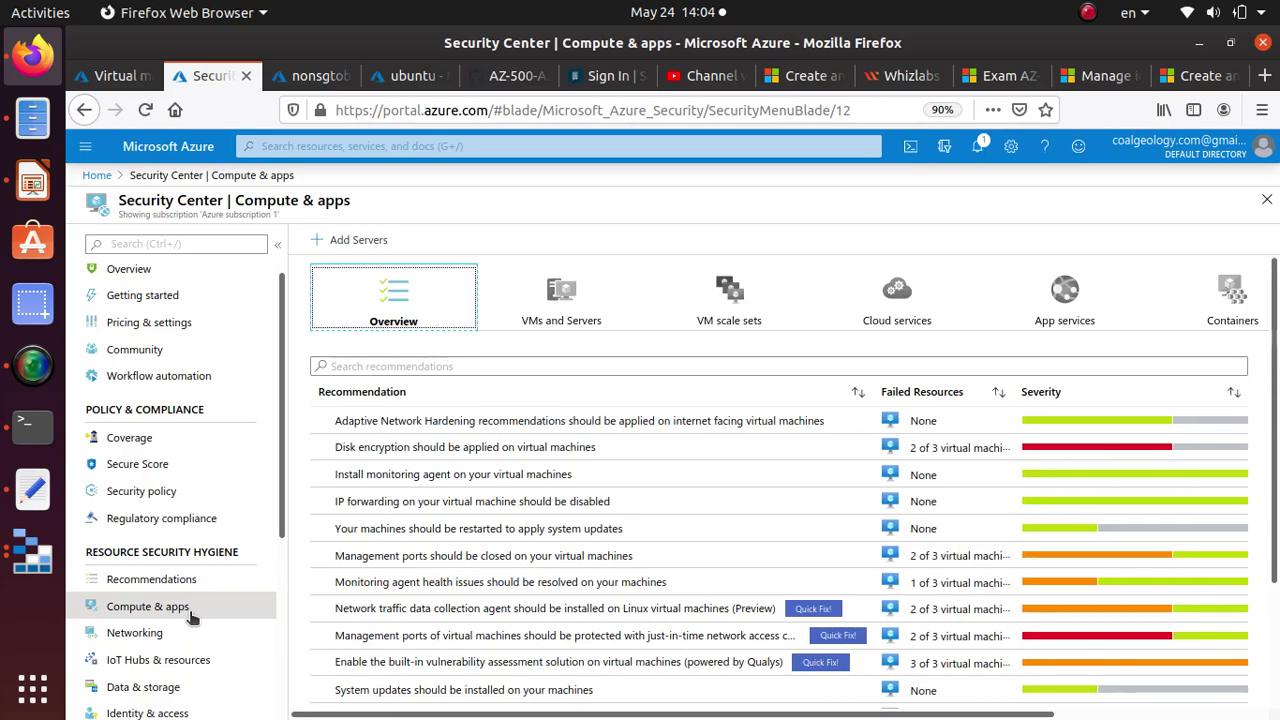
click(507, 370)
text(just)
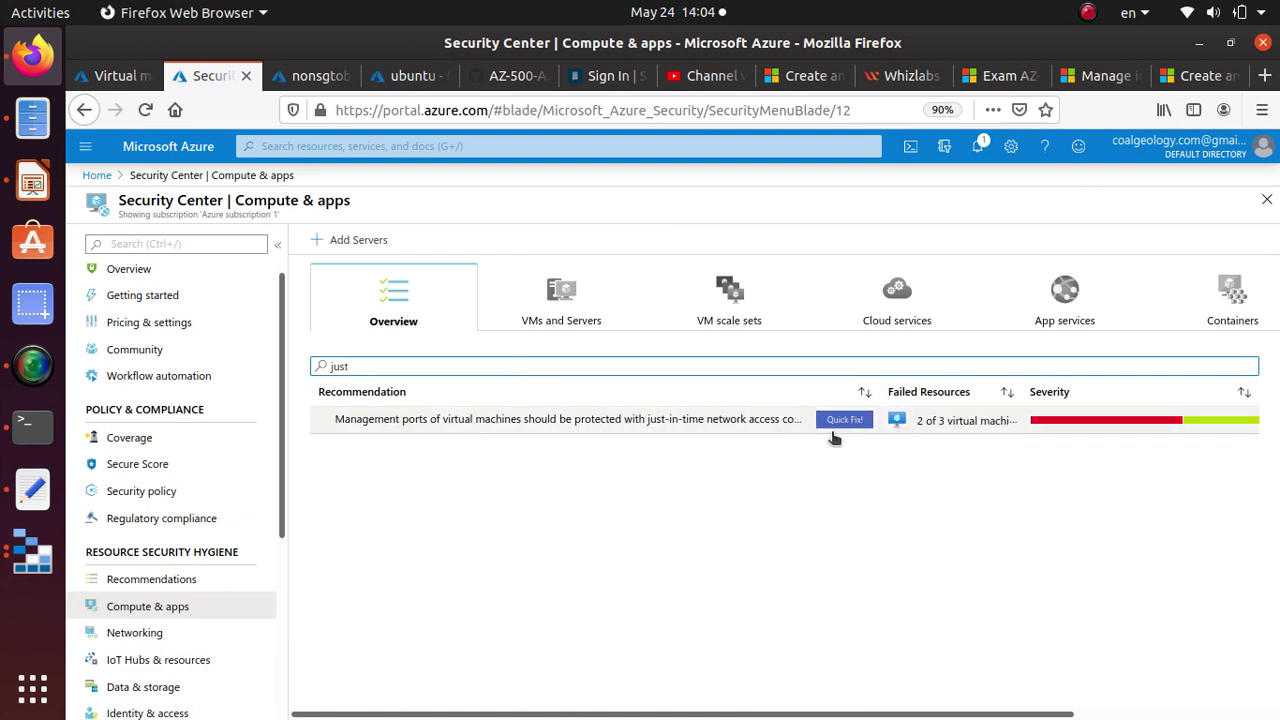
click(845, 420)
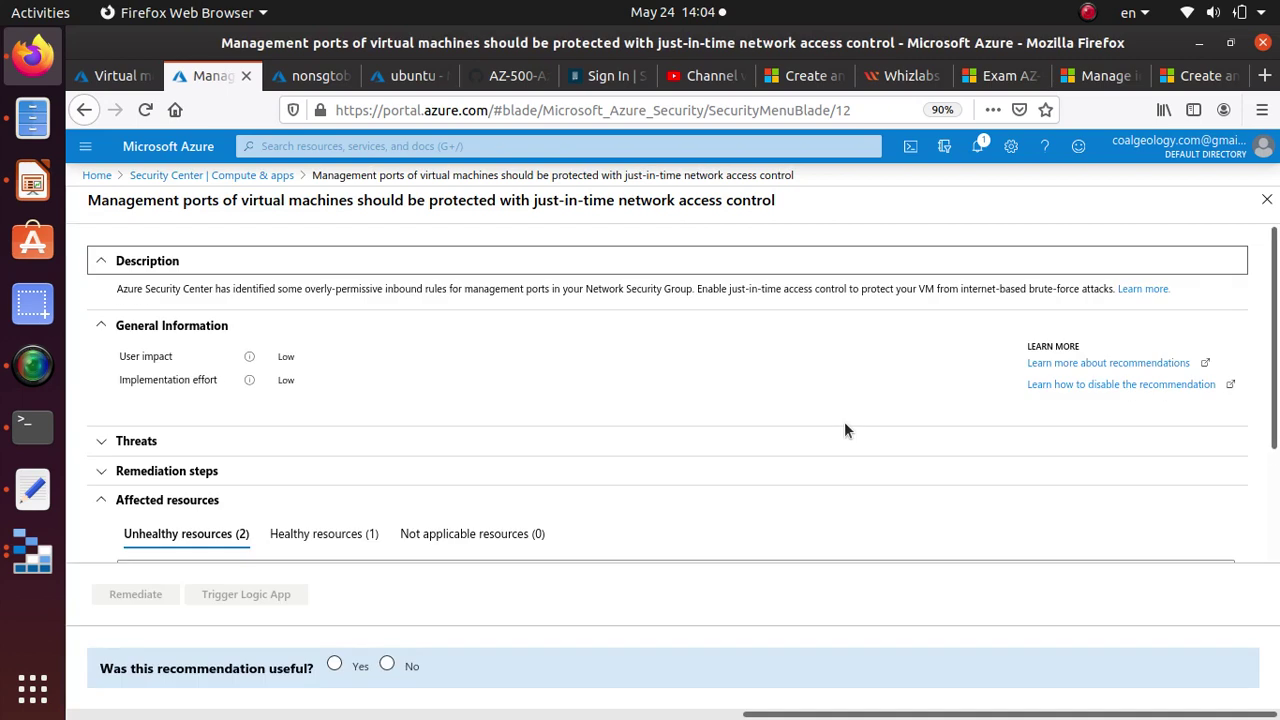
Tick the ubuntu-westus and ubuntu VMs, then return to the GitHub lab instructions.
scroll(275, 355, down, 3)
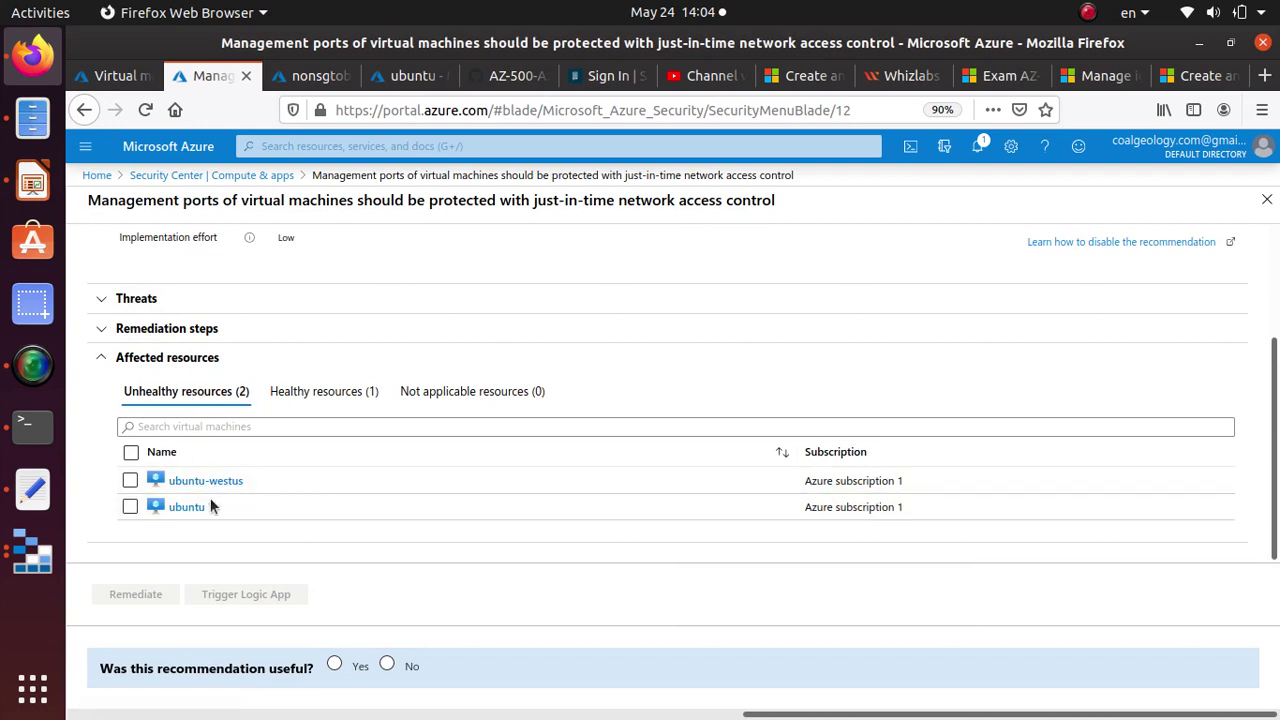
click(130, 480)
click(129, 508)
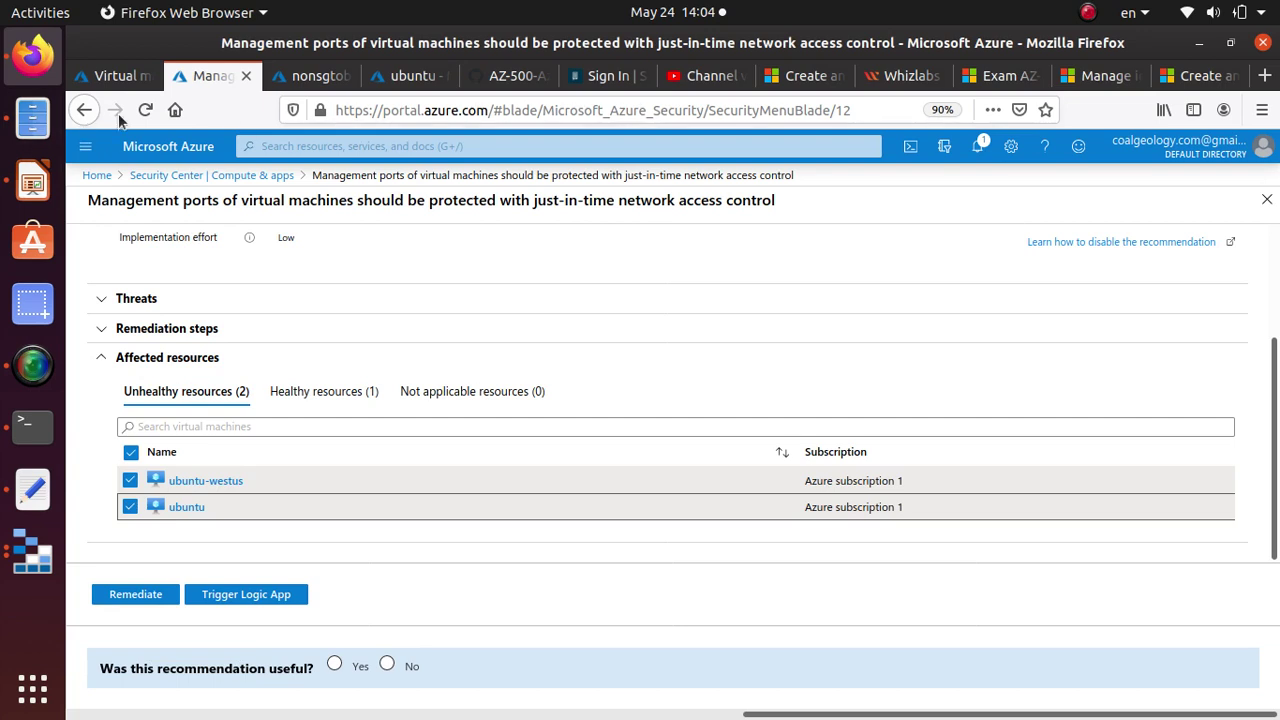
click(484, 86)
scroll(668, 500, up, 5)
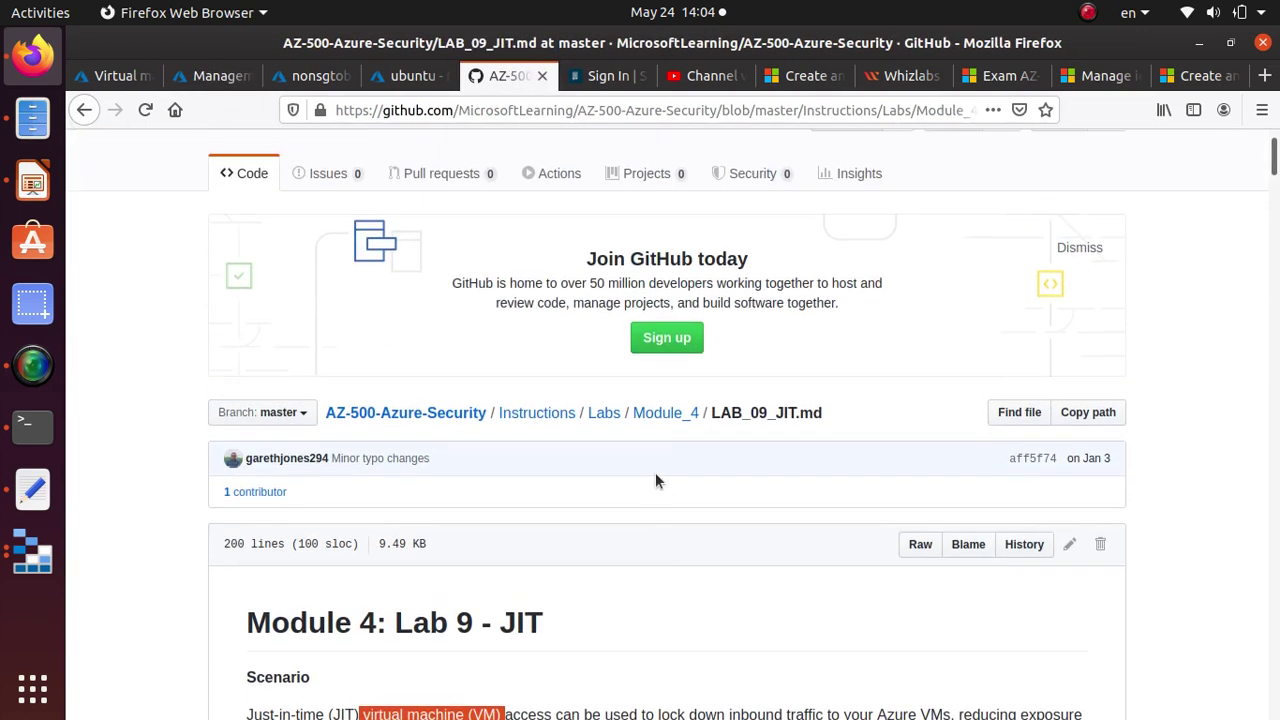
scroll(640, 400, down, 6)
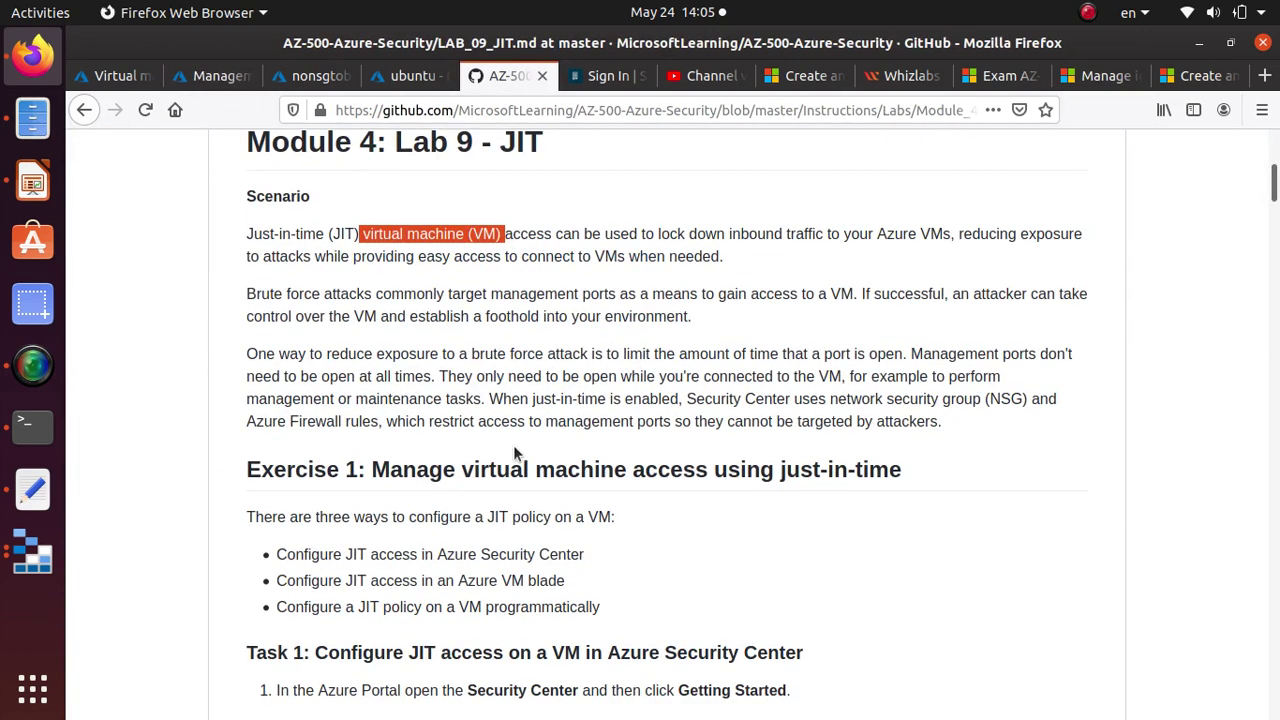
scroll(515, 450, down, 3)
scroll(510, 470, down, 10)
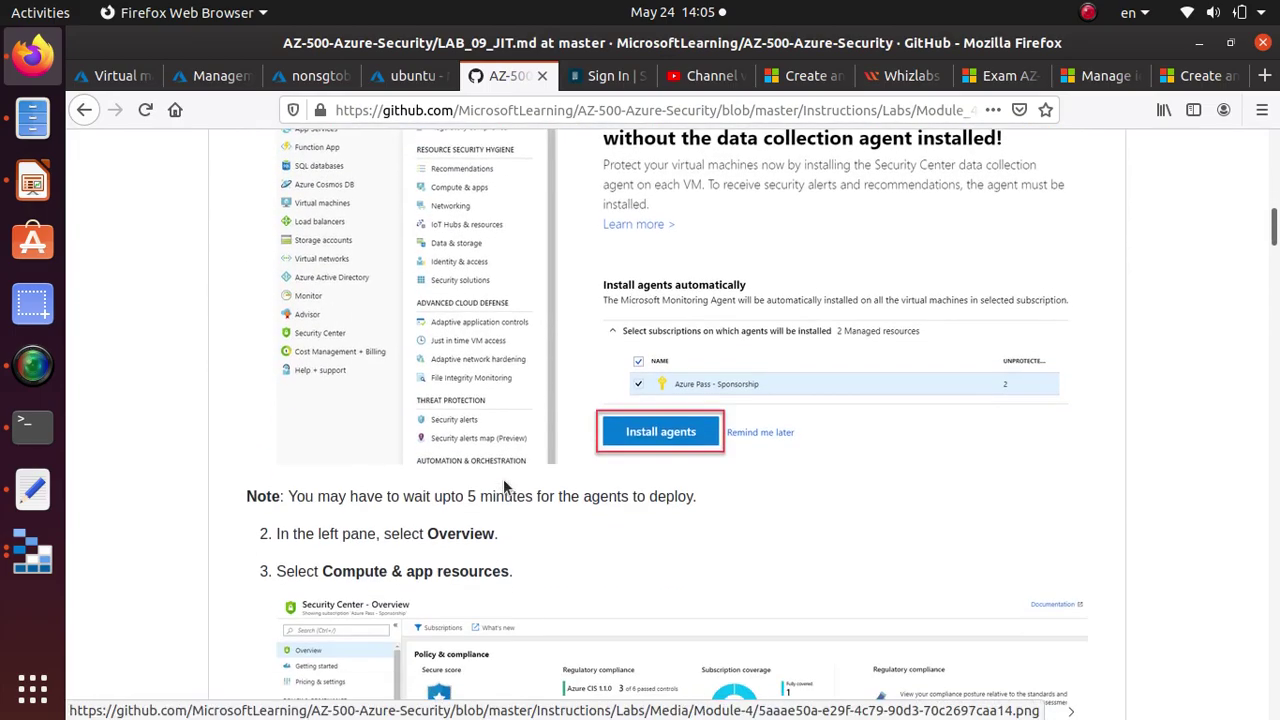
scroll(510, 487, down, 10)
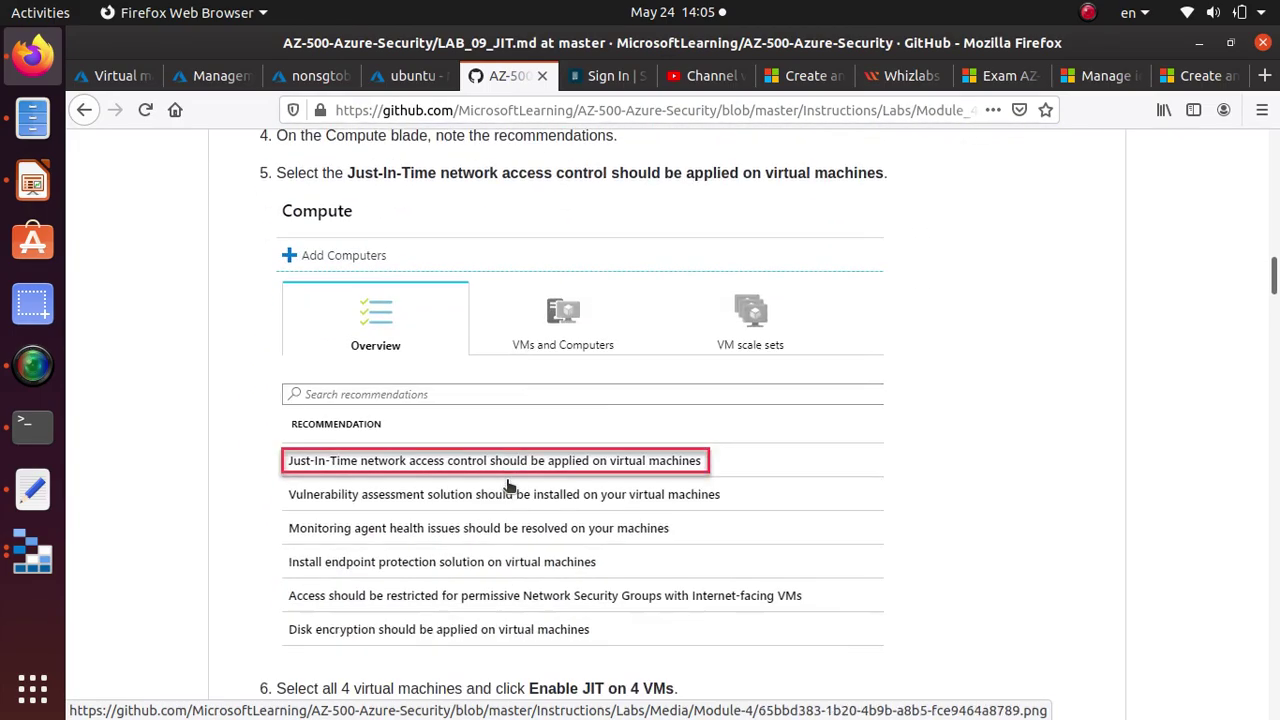
scroll(470, 455, down, 10)
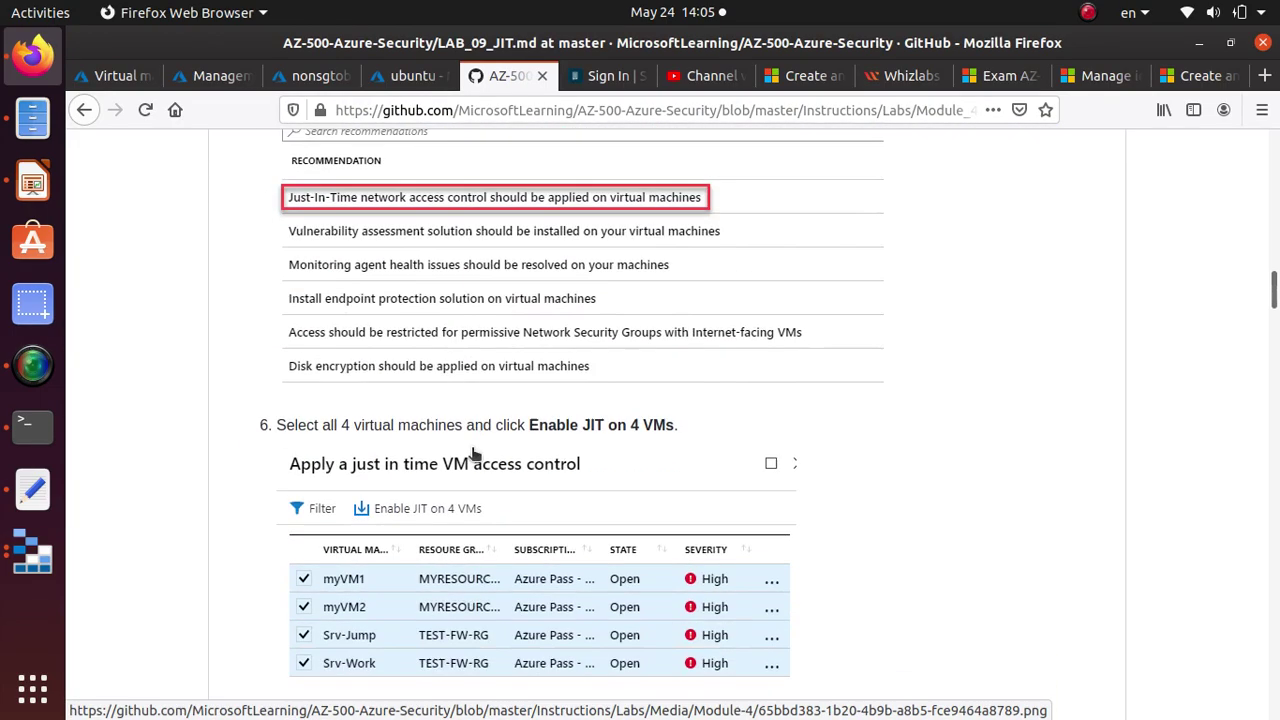
scroll(616, 370, down, 7)
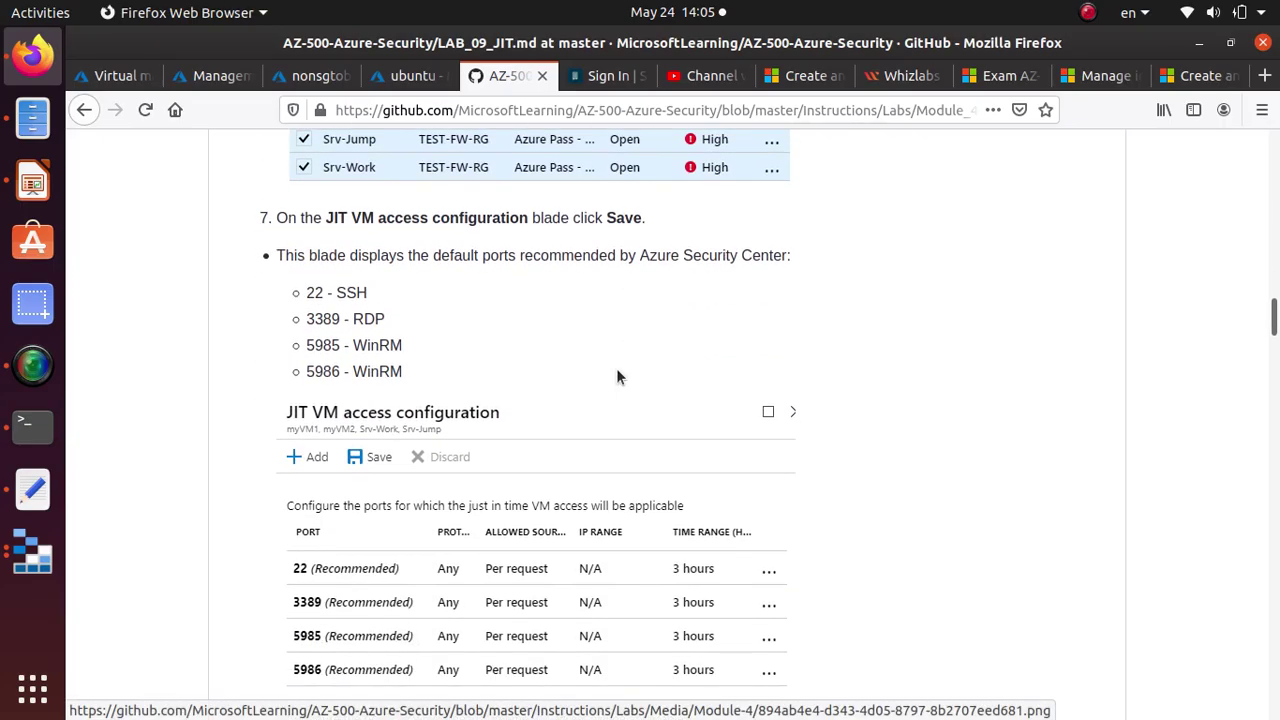
scroll(615, 372, down, 2)
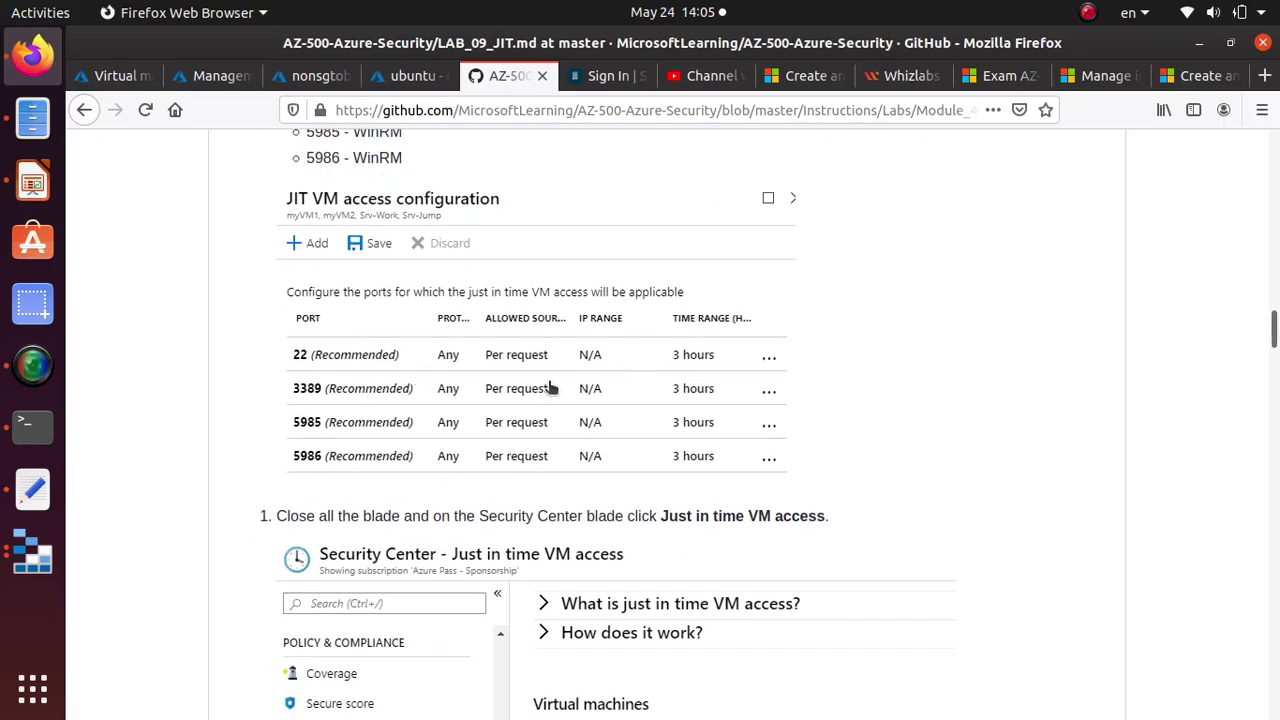
scroll(767, 364, down, 4)
scroll(770, 370, down, 20)
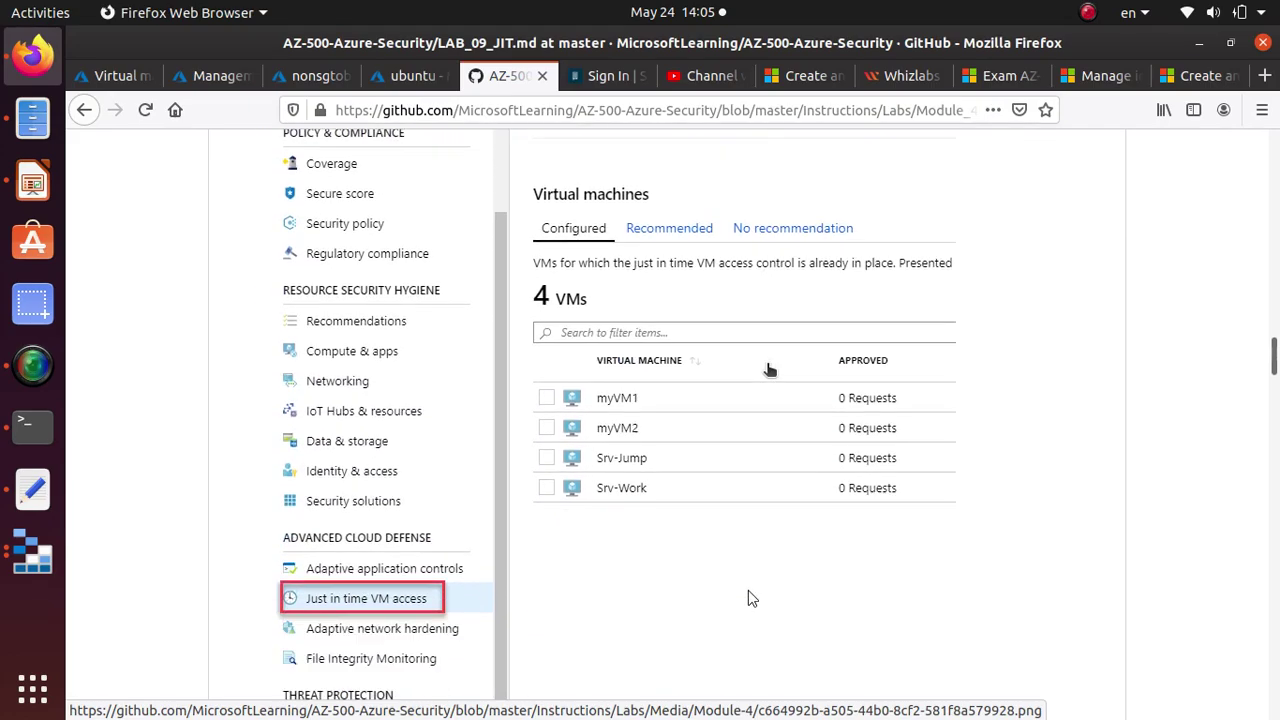
scroll(767, 366, up, 2)
scroll(767, 364, up, 1)
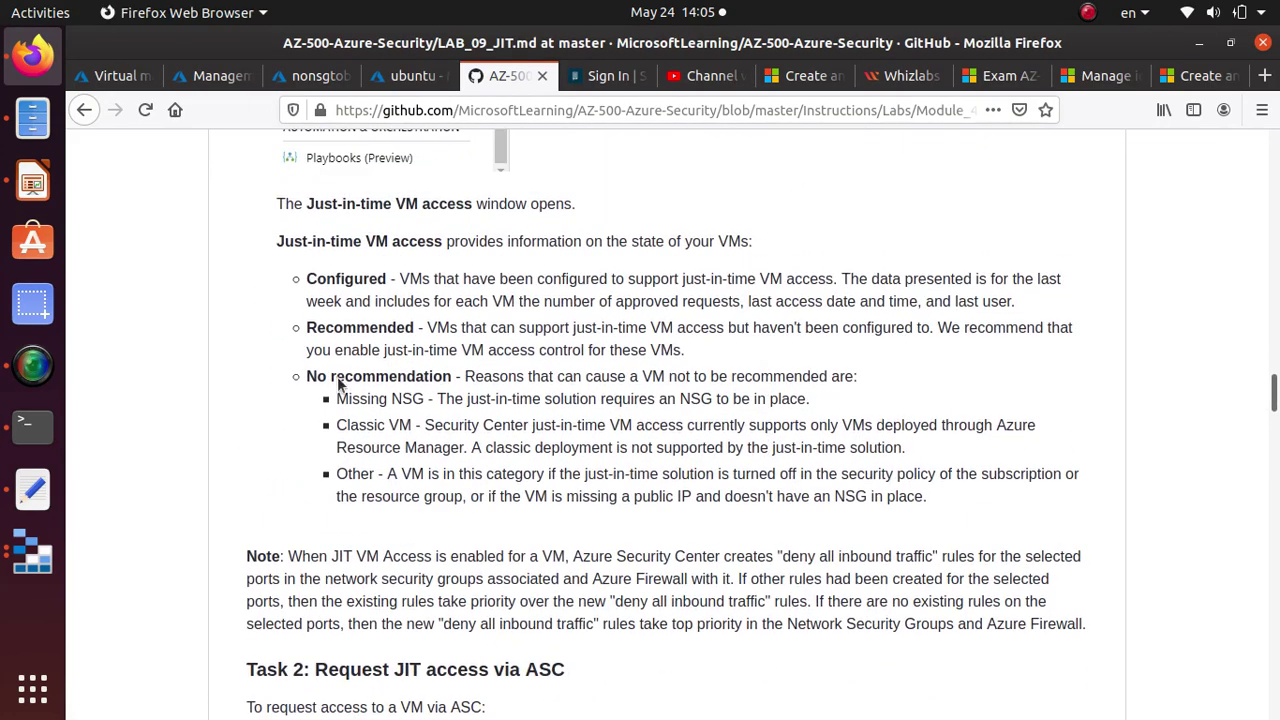
triple_click(444, 376)
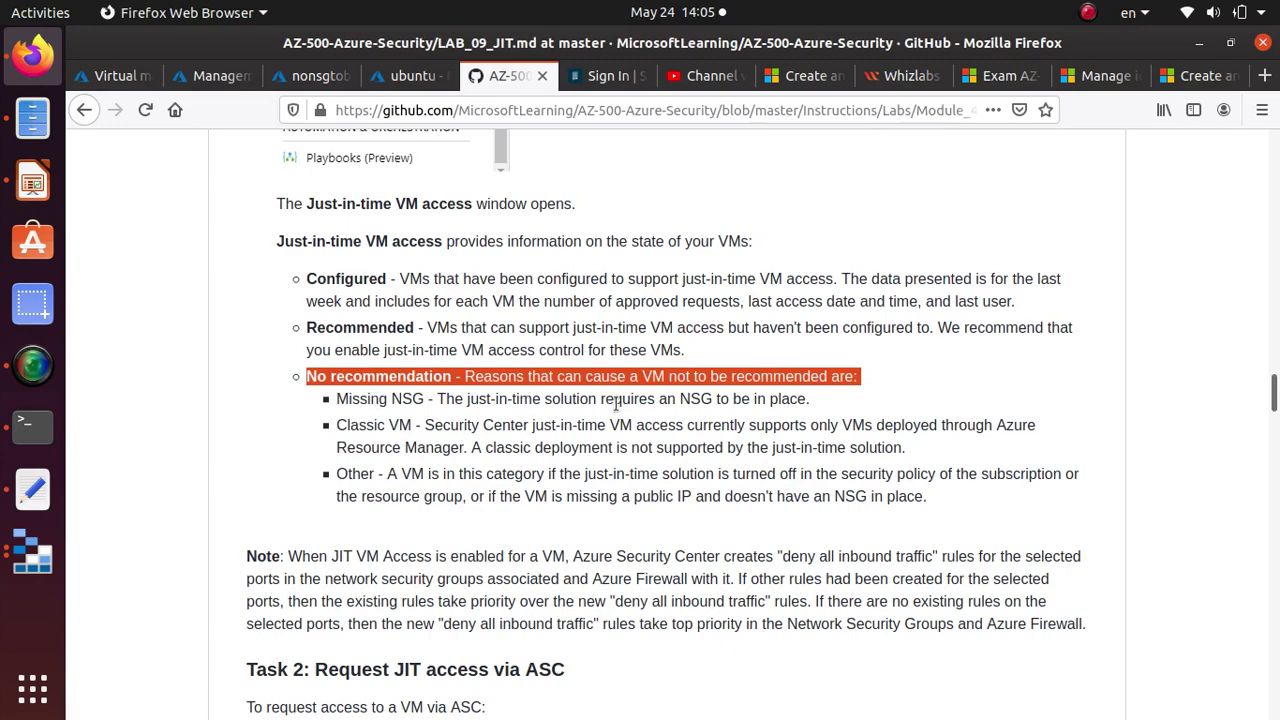
triple_click(737, 398)
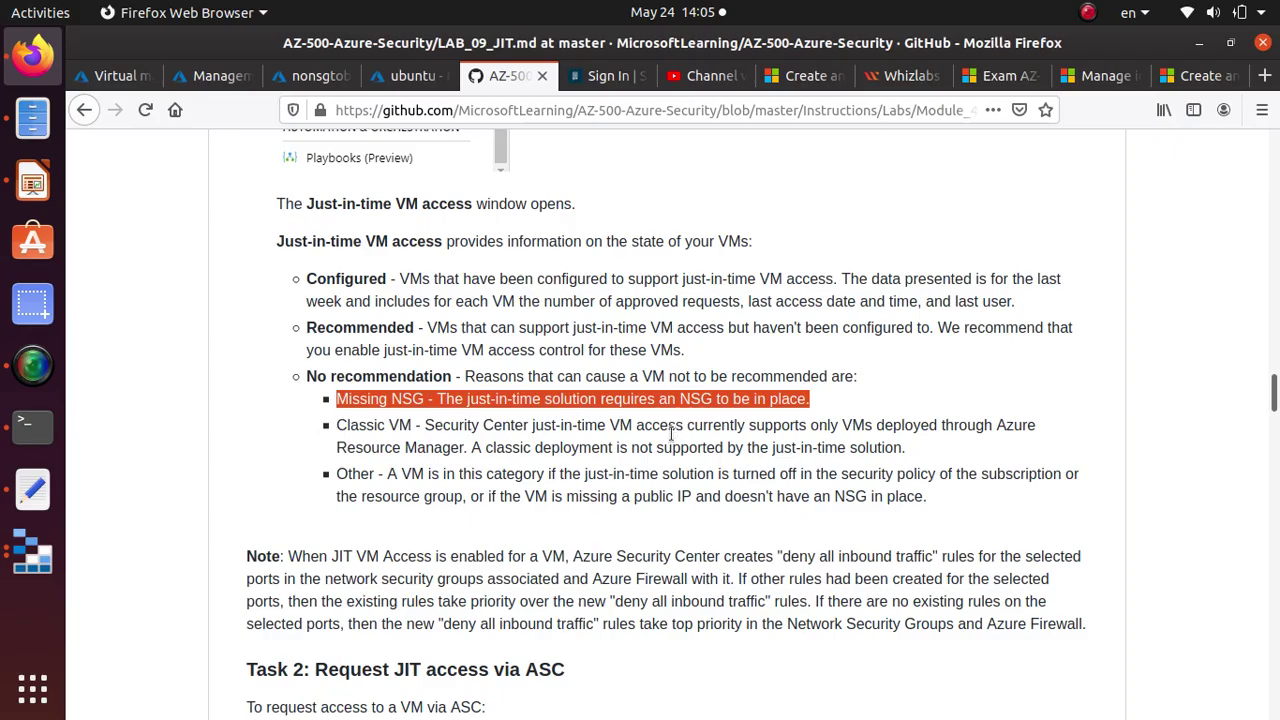
scroll(670, 431, down, 5)
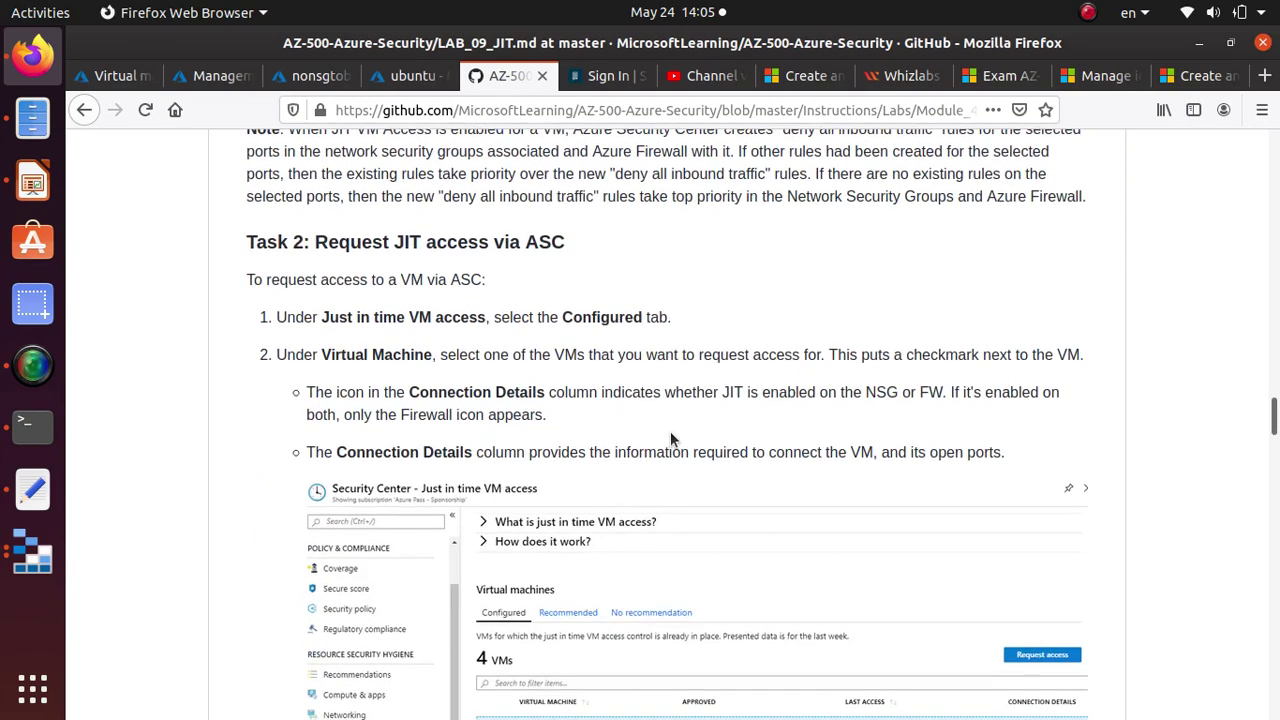
scroll(670, 431, down, 10)
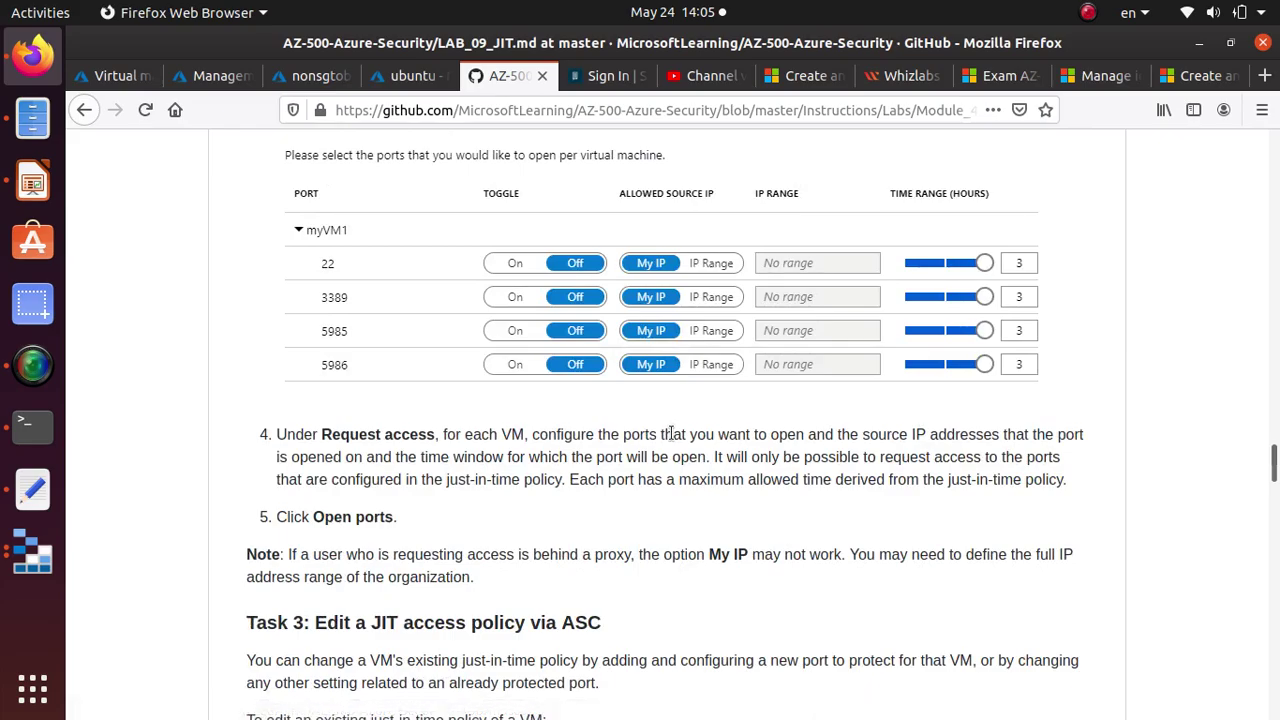
scroll(670, 430, down, 15)
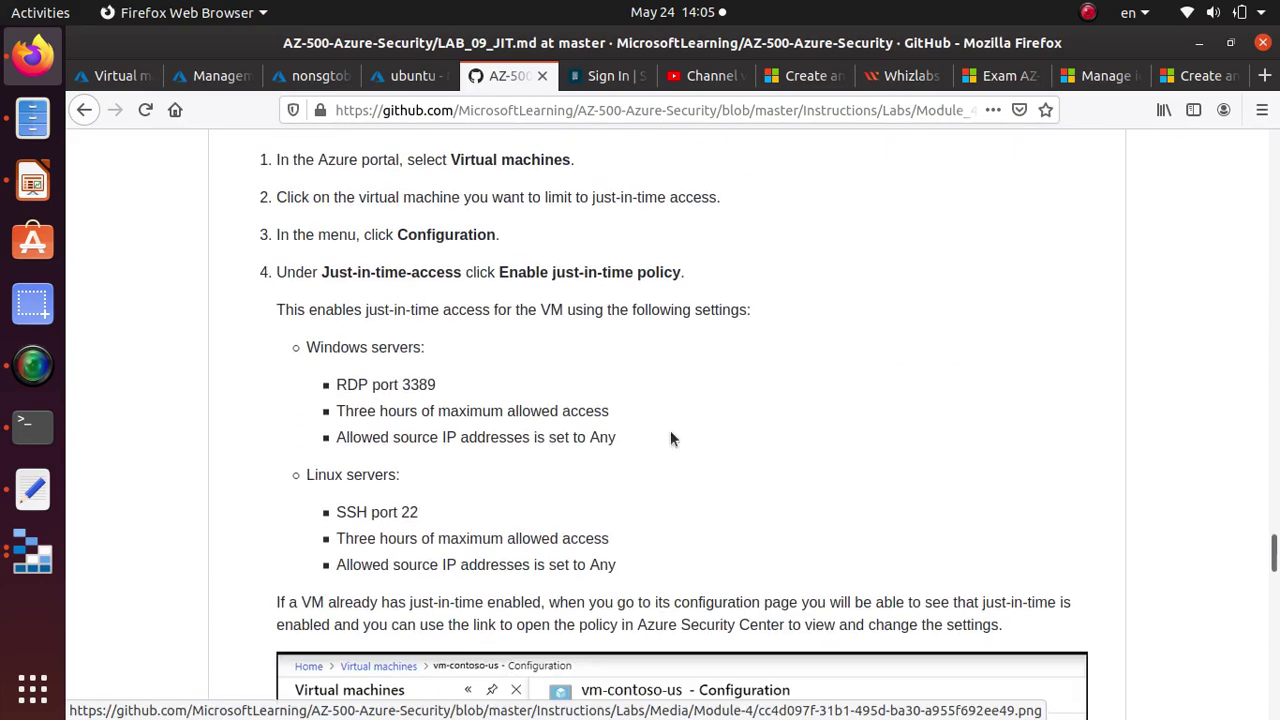
scroll(670, 432, down, 12)
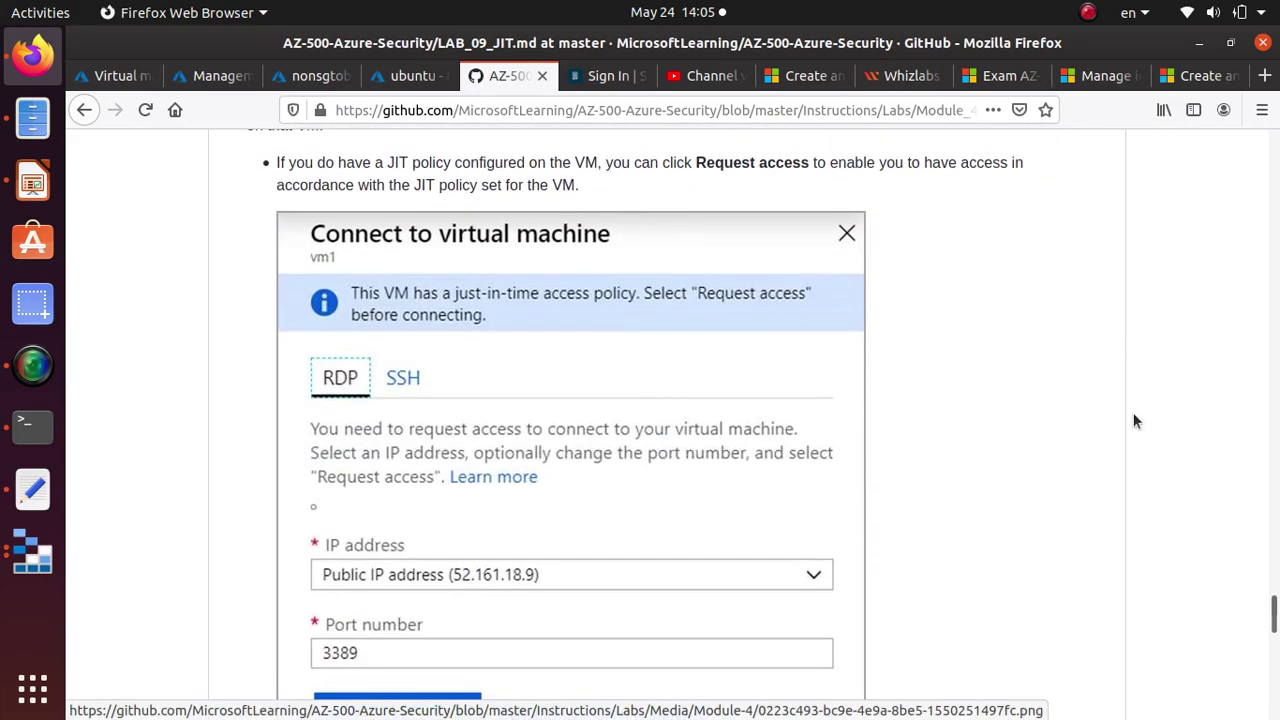
drag(1272, 620, 1220, 90)
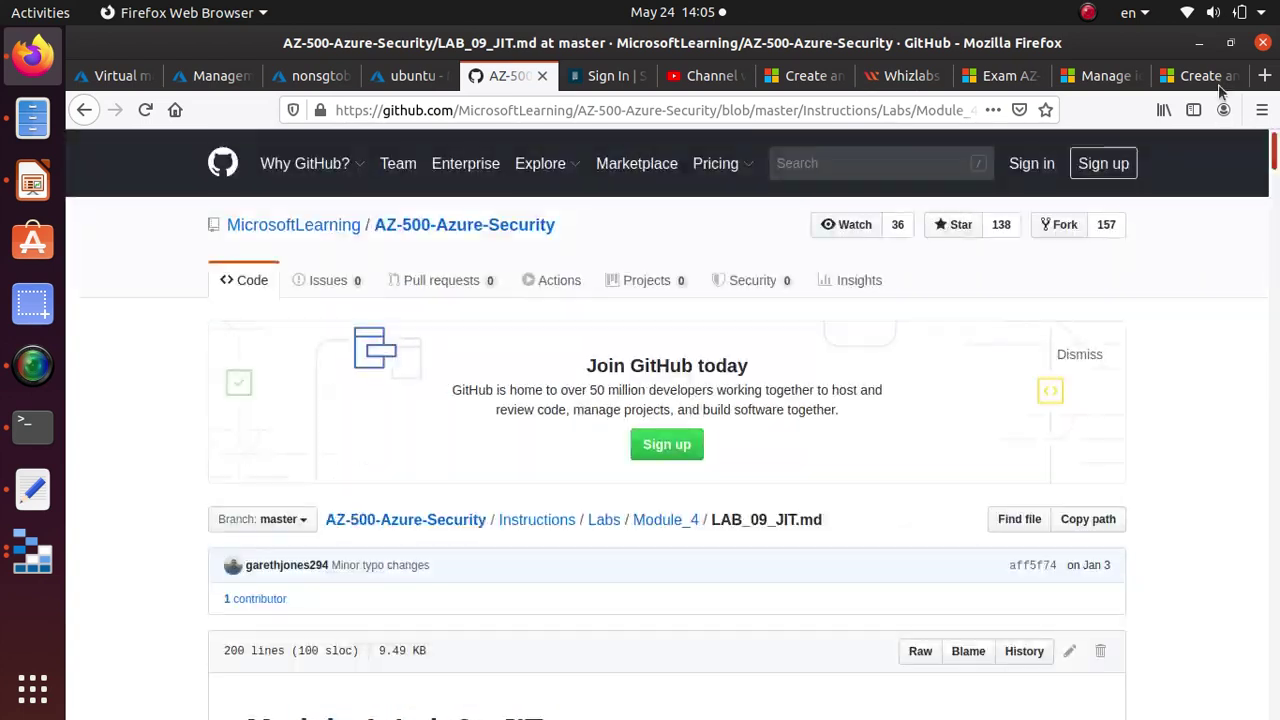
Copy the LAB_09_JIT.md page URL and bring SimpleScreenRecorder forward.
click(643, 110)
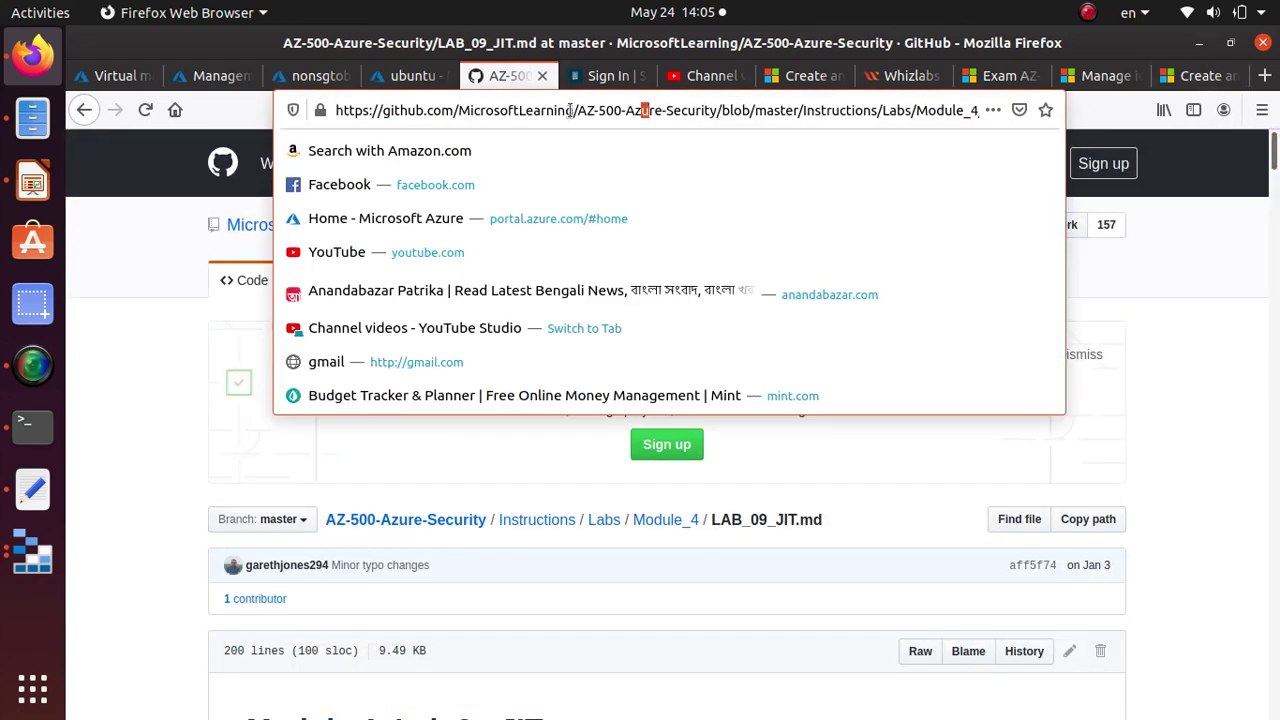
triple_click(570, 110)
right_click(570, 112)
click(636, 172)
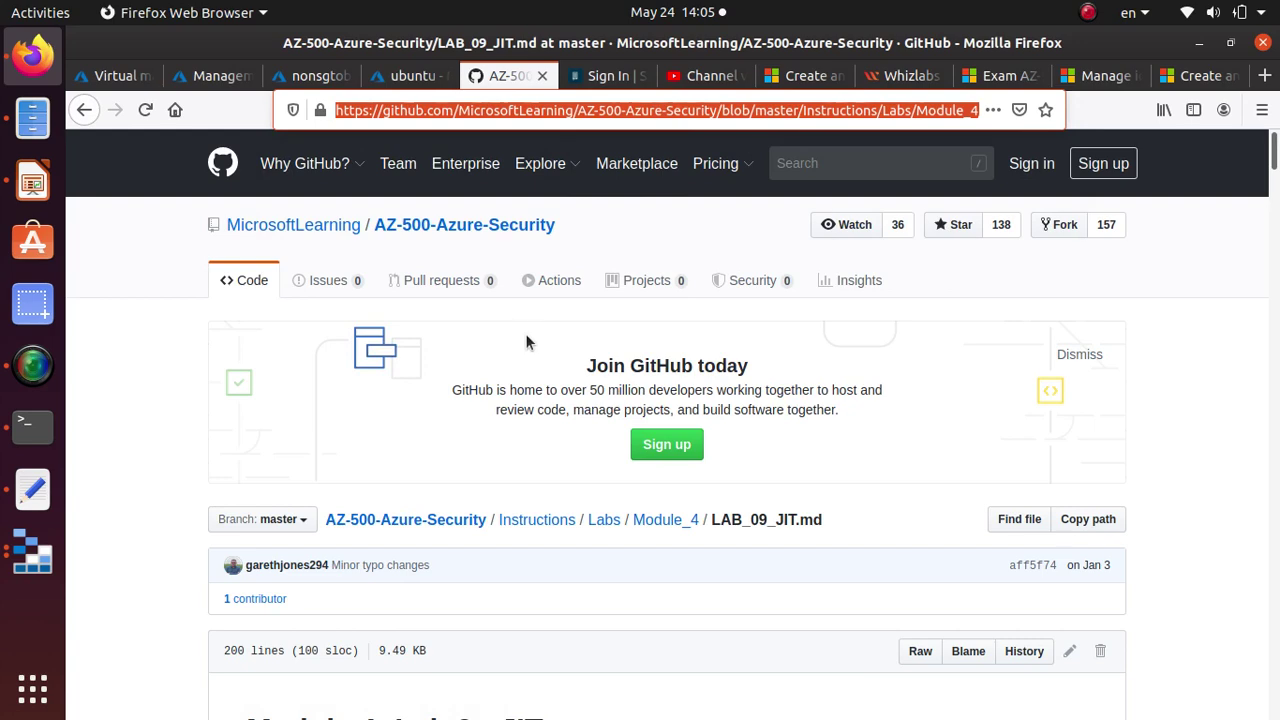
click(33, 368)
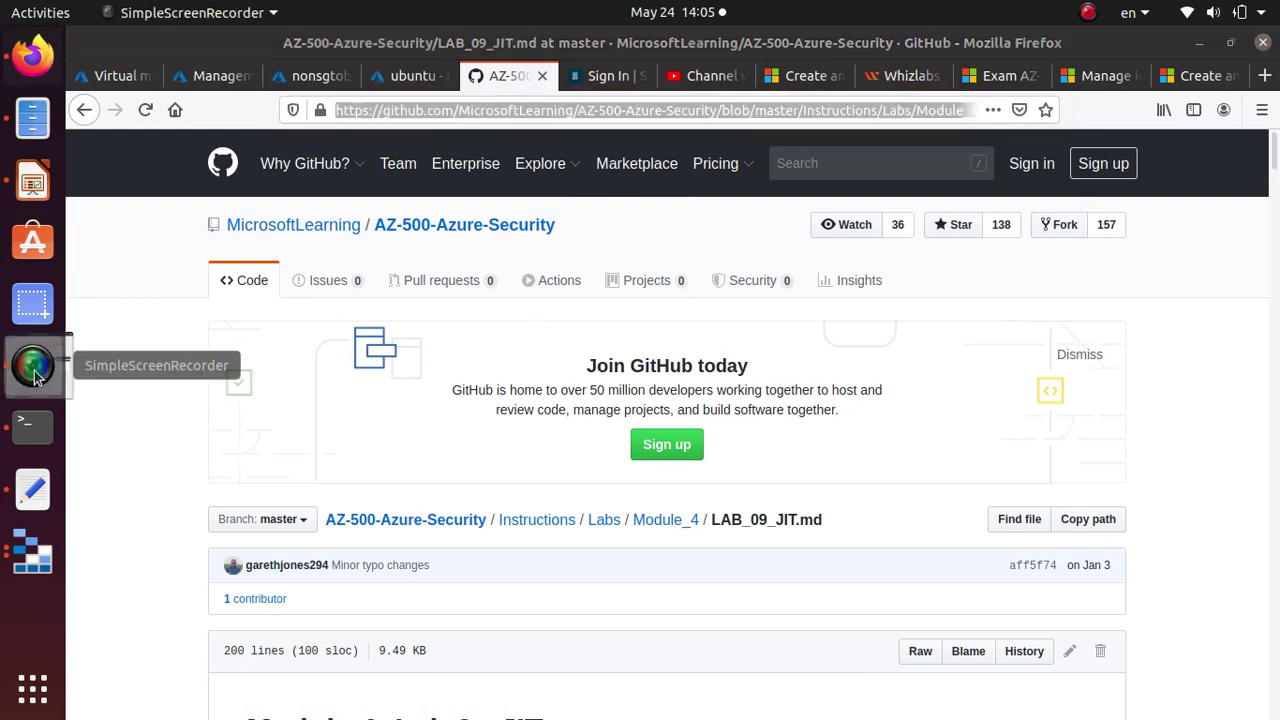